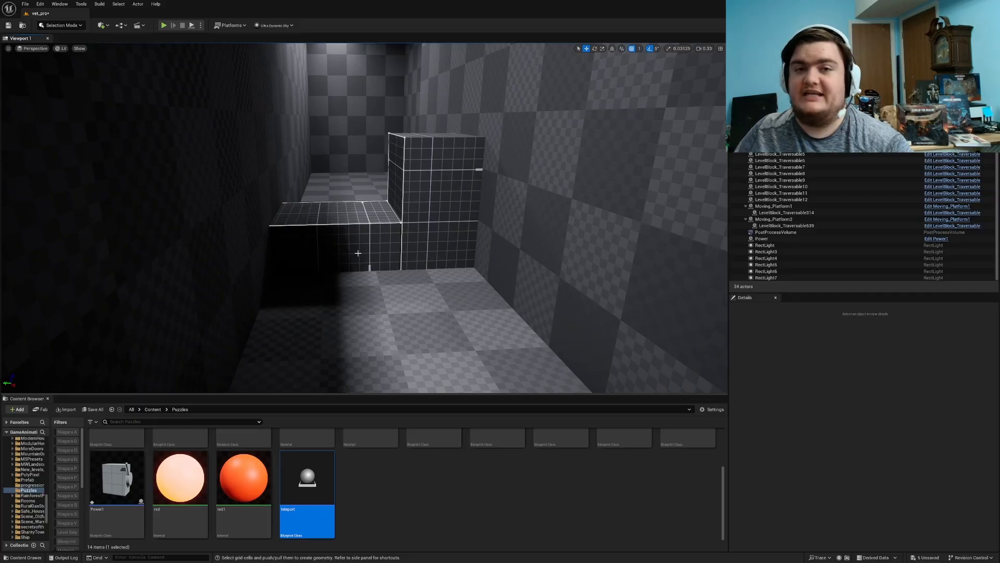
Start a play test of the level and run the character over the opening blocks and around the first corridors.
left_click(164, 25)
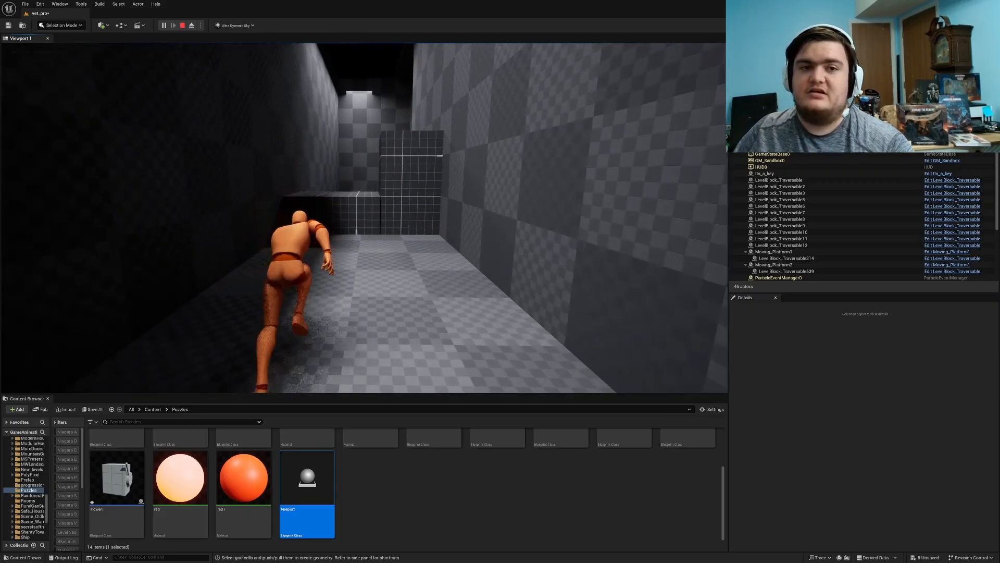
key("space")
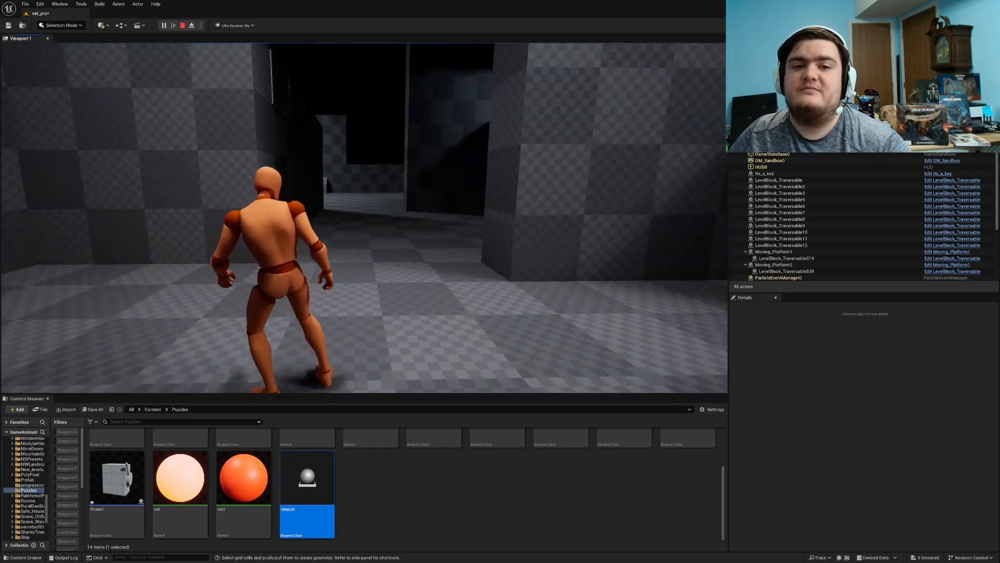
key("w")
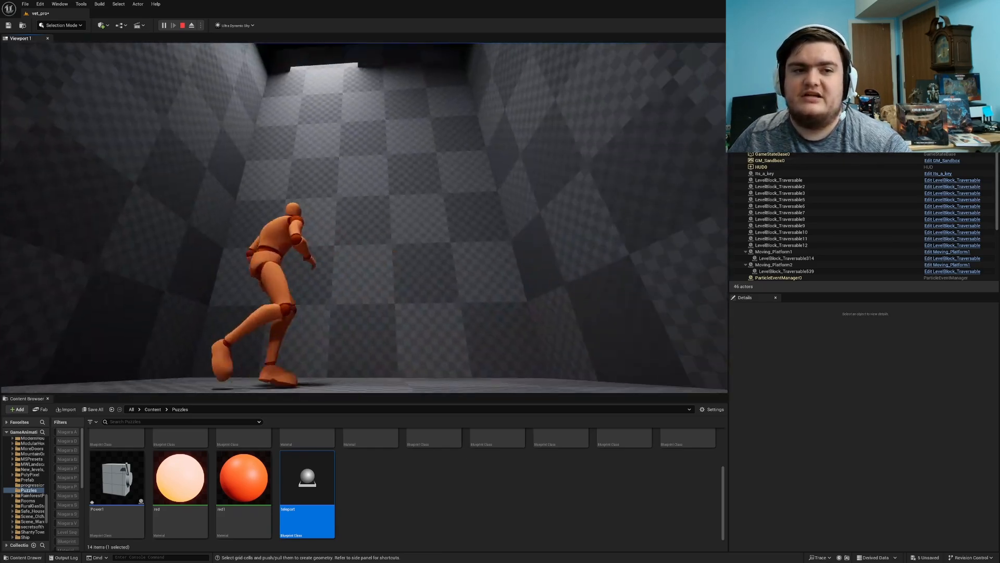
key("w")
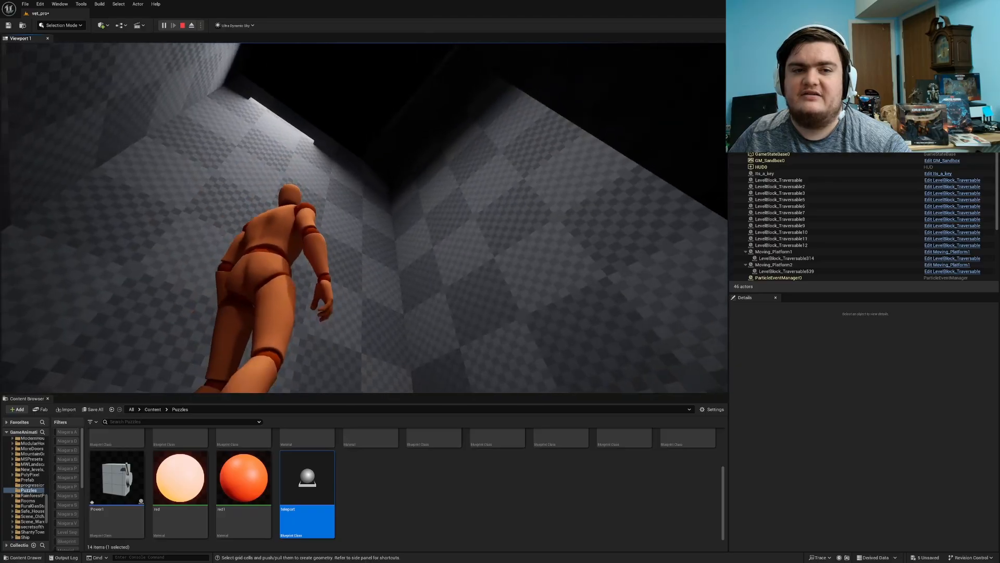
key("w")
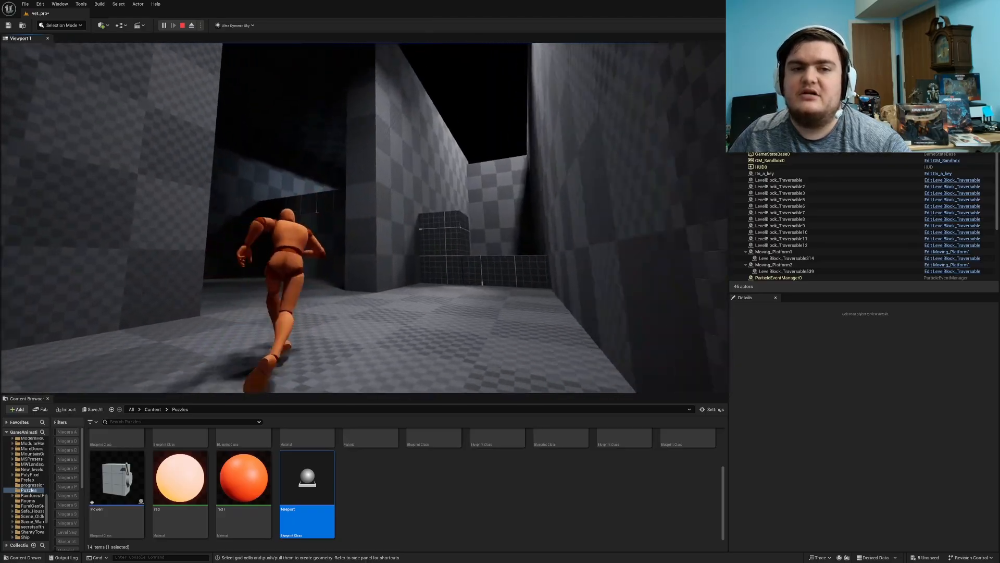
key("w")
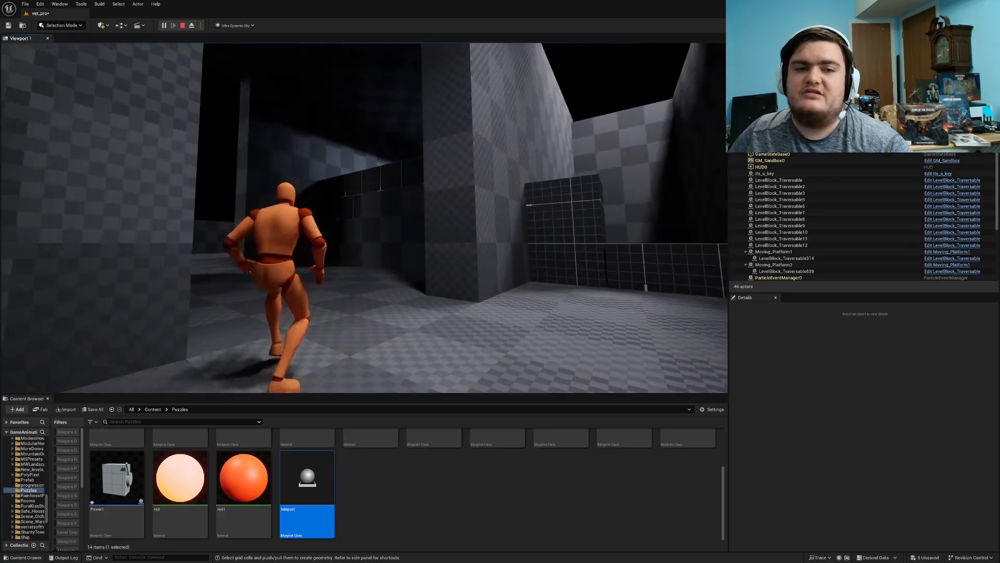
key("w")
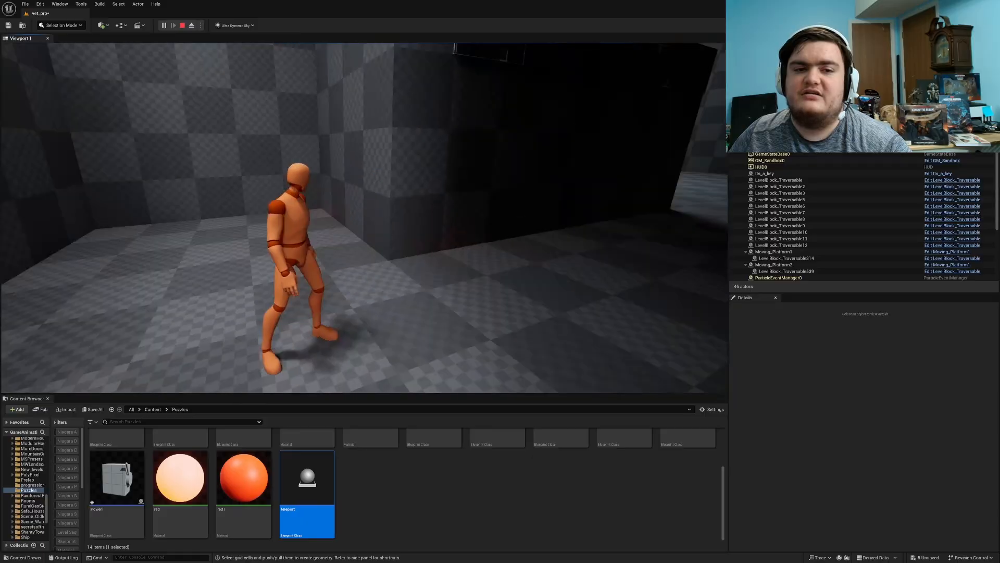
key("w")
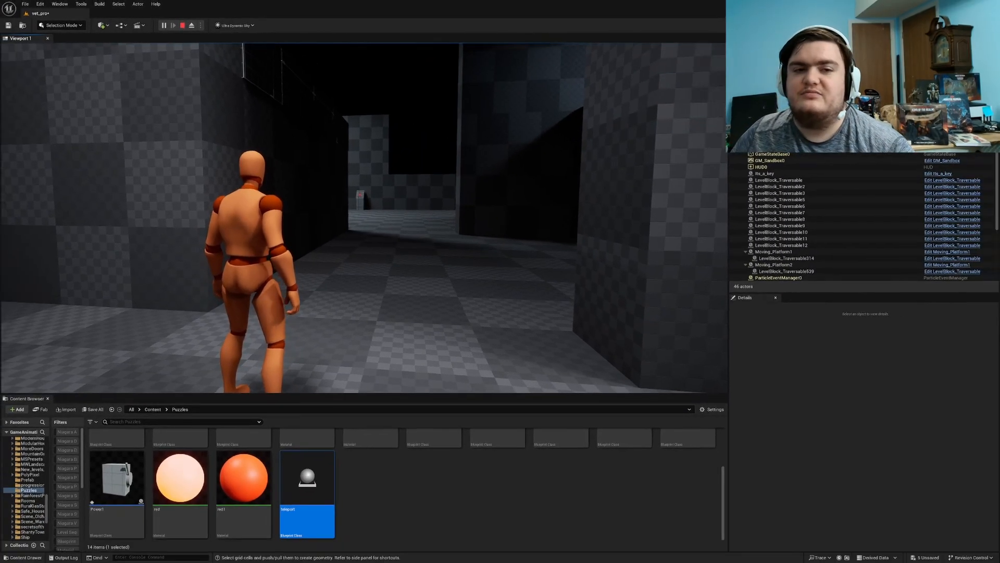
key("w")
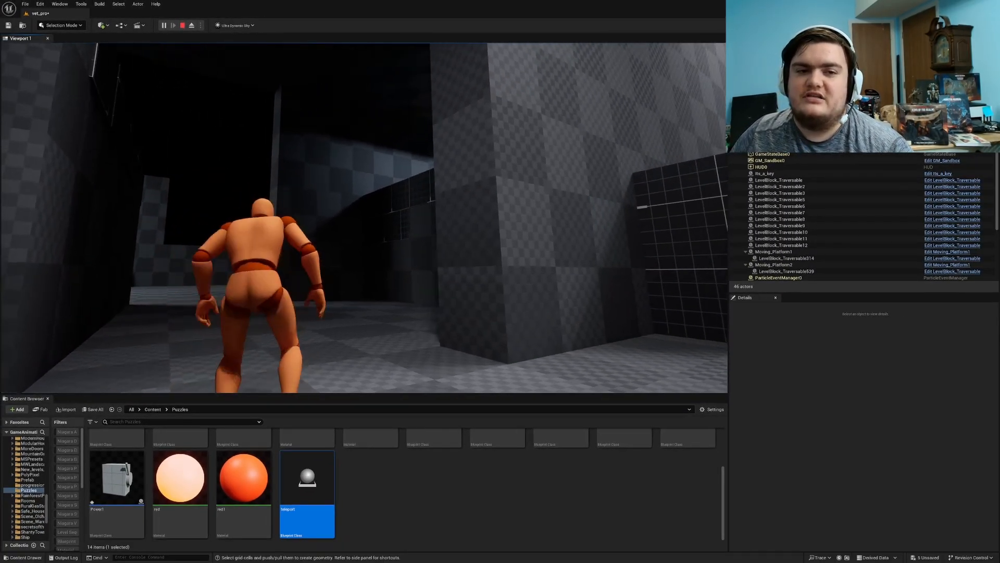
Walk the character through the dark passage to the room with the white door and inspect its open ledge.
key("s")
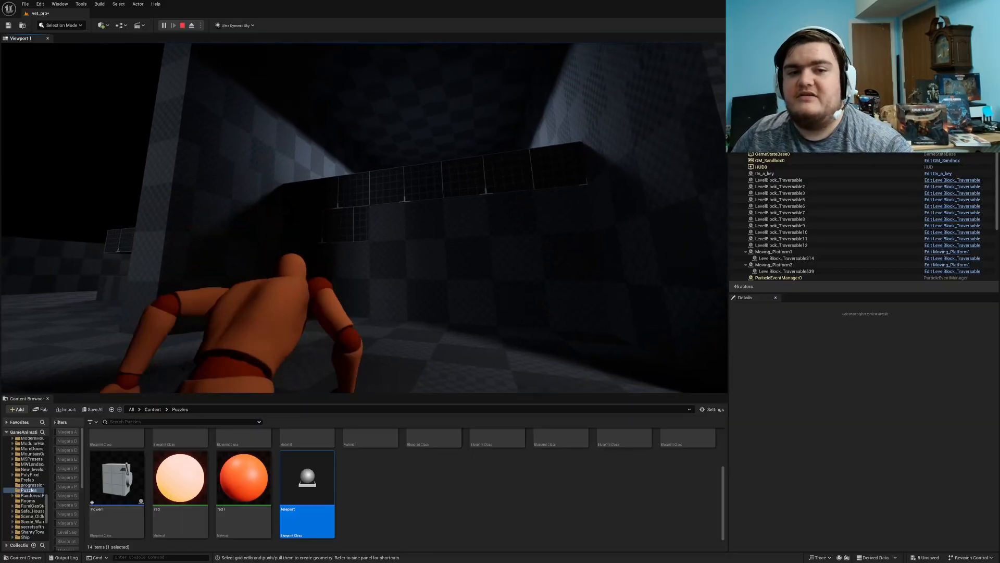
key("w")
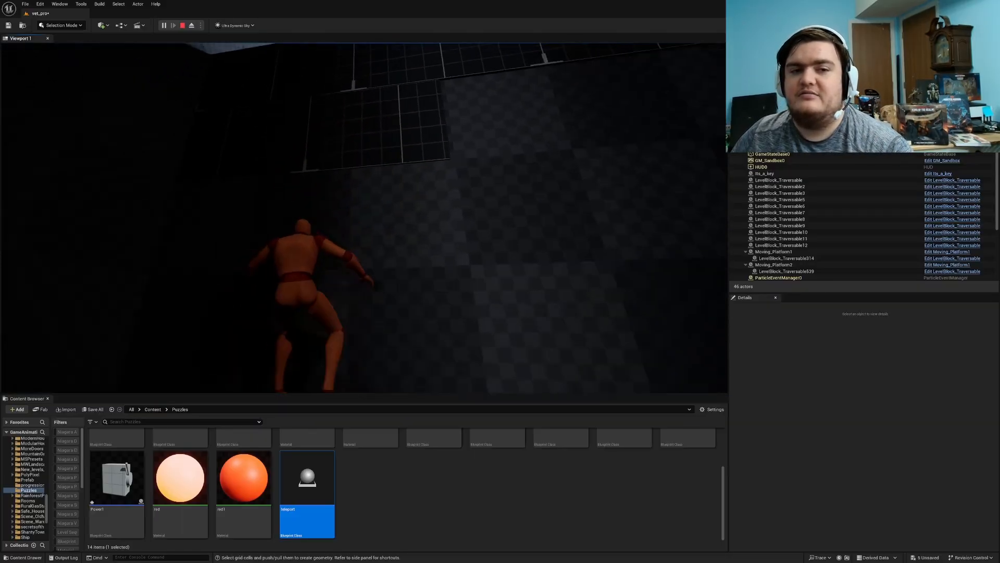
key("w")
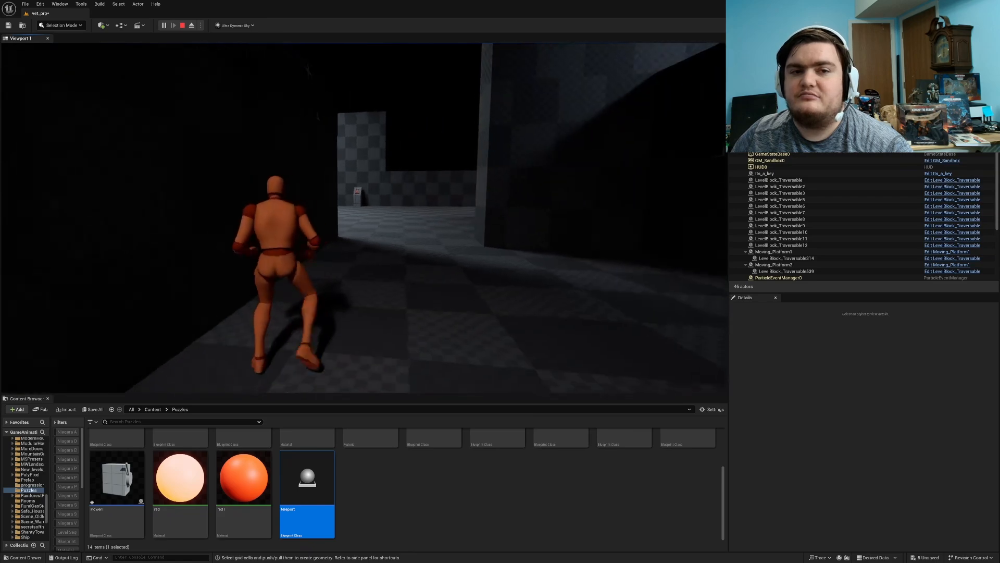
key("w")
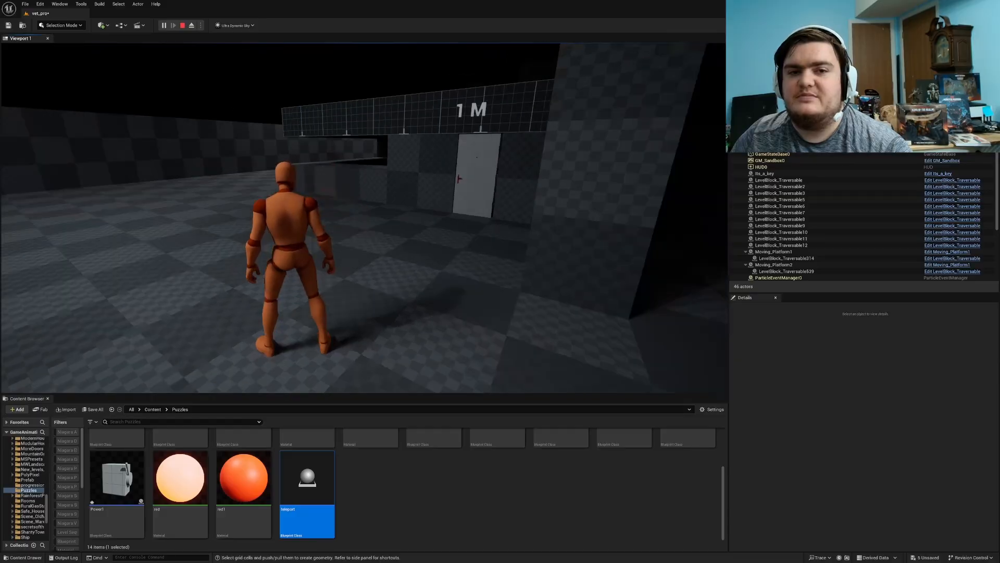
key("w")
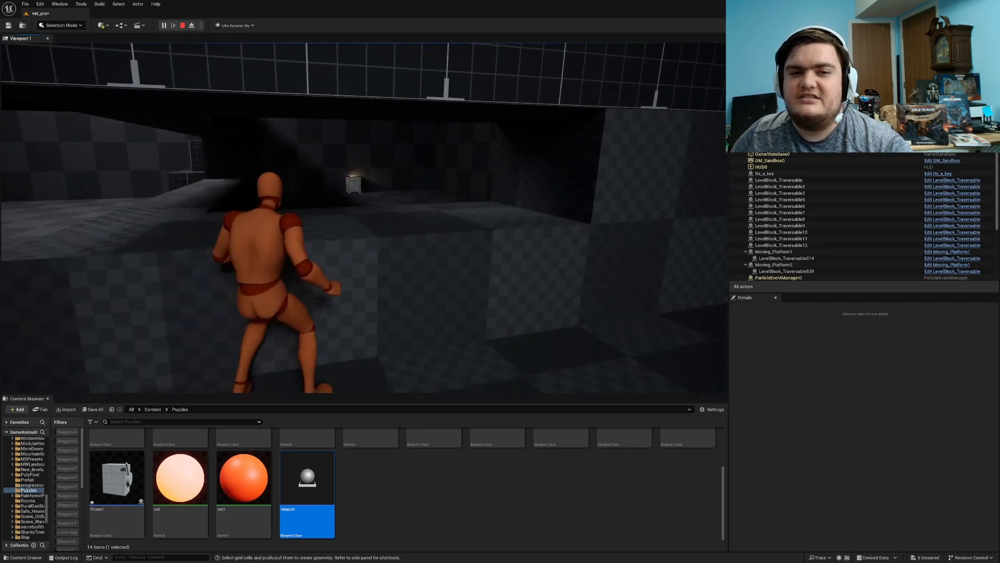
Move the character around the outside of the walled room and climb the stacked blocks onto the top of its wall.
key("a")
key("s")
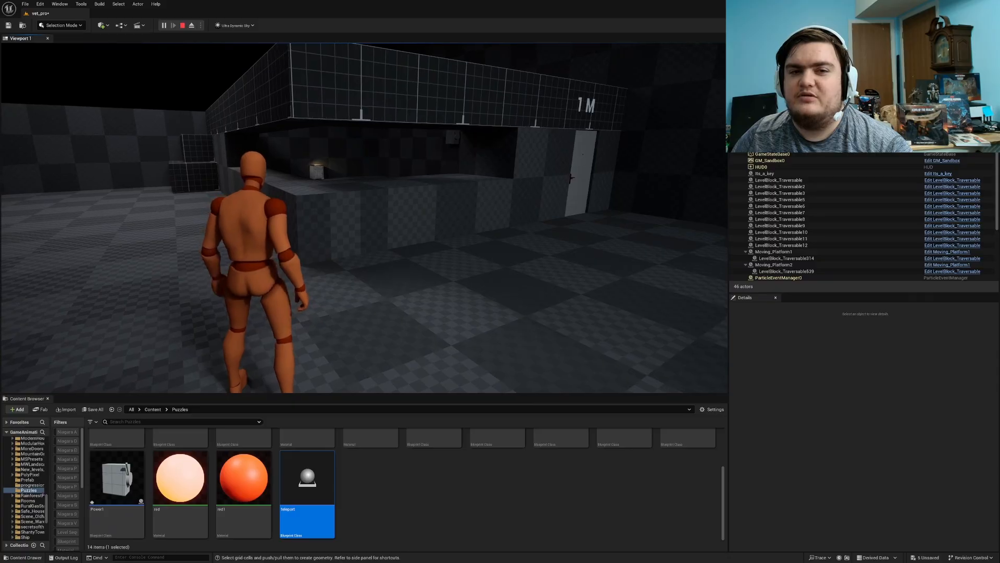
key("w")
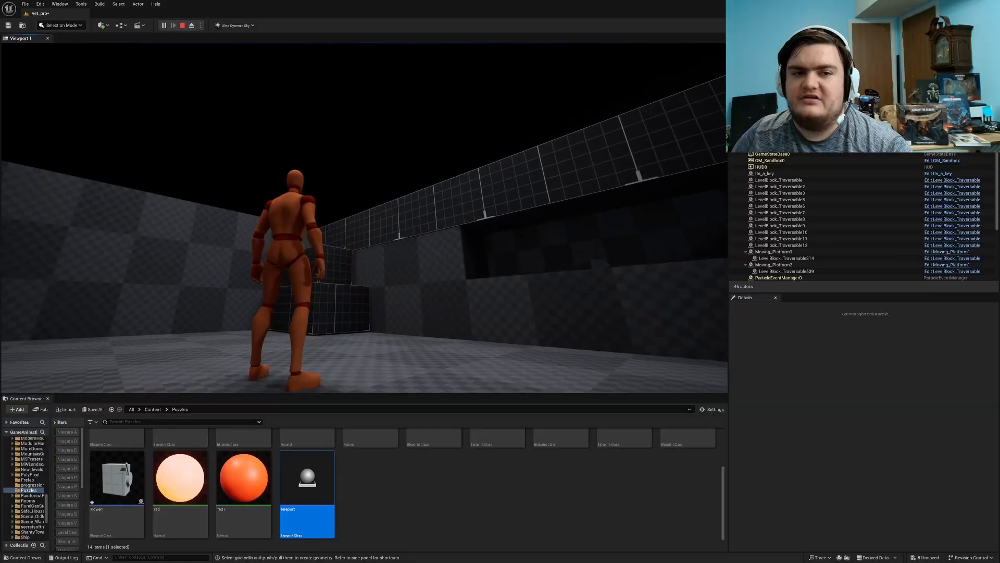
key("w")
key("space")
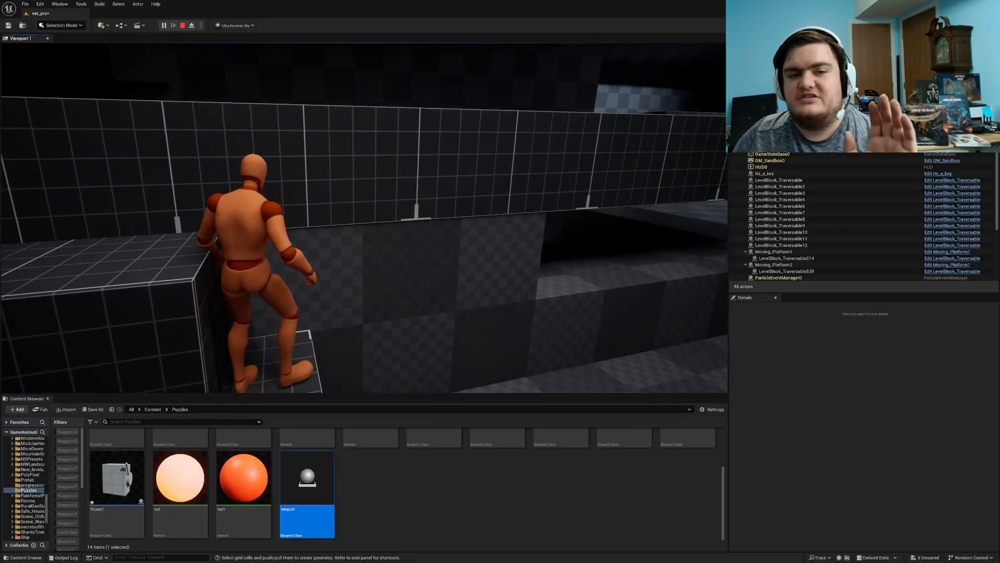
key("w")
key("space")
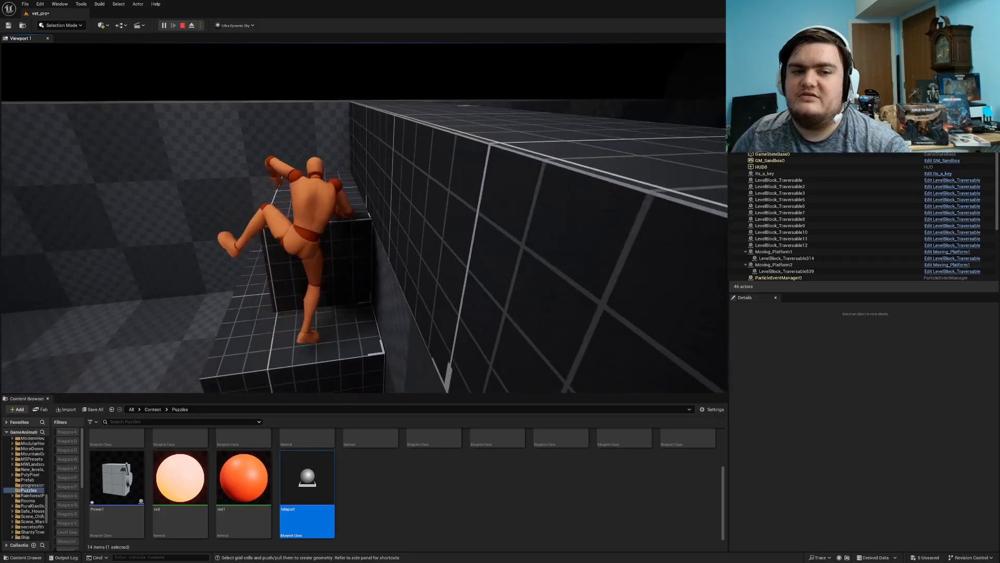
key("space")
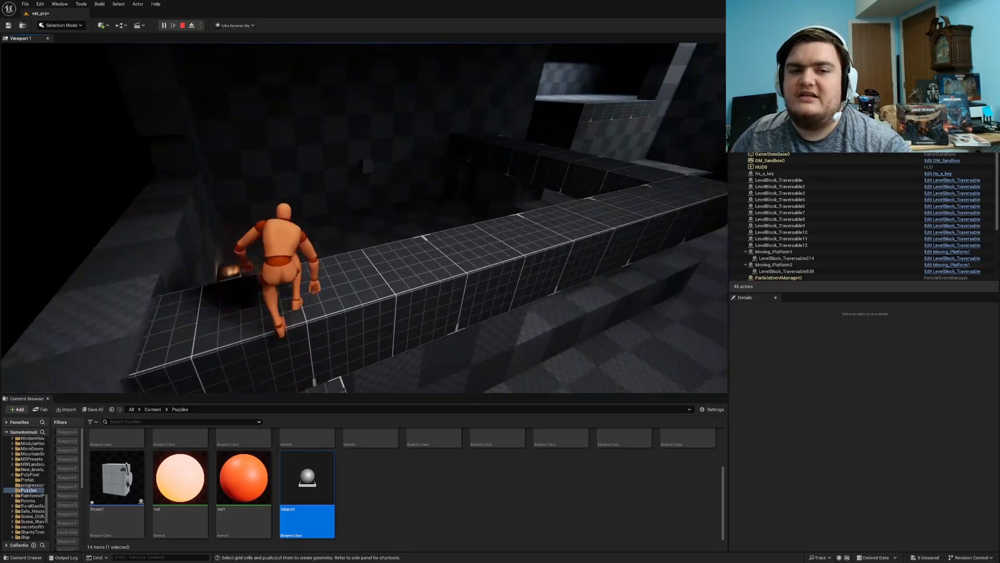
Drop the character into the walled room and pick up the key from the cabinet.
key("w")
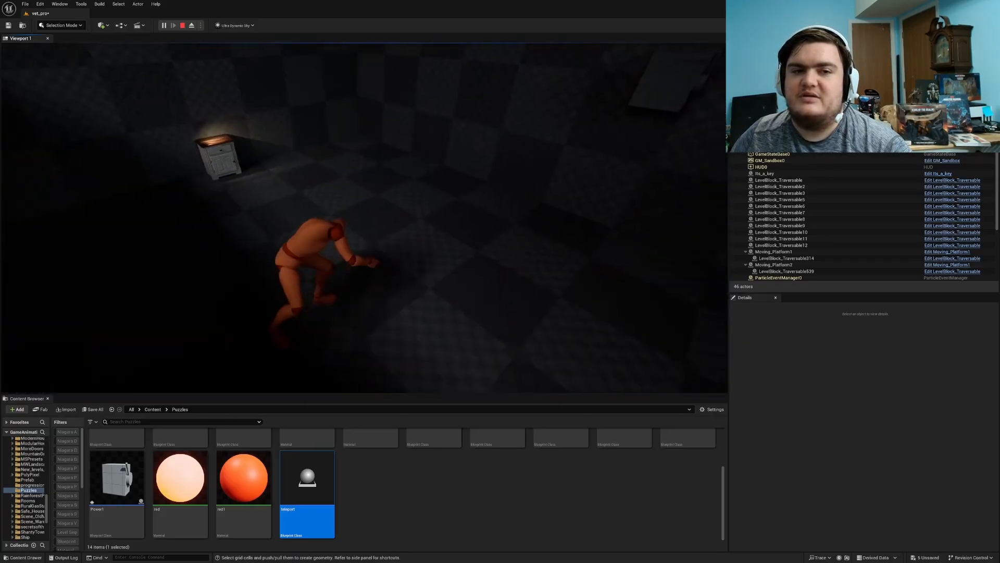
key("w")
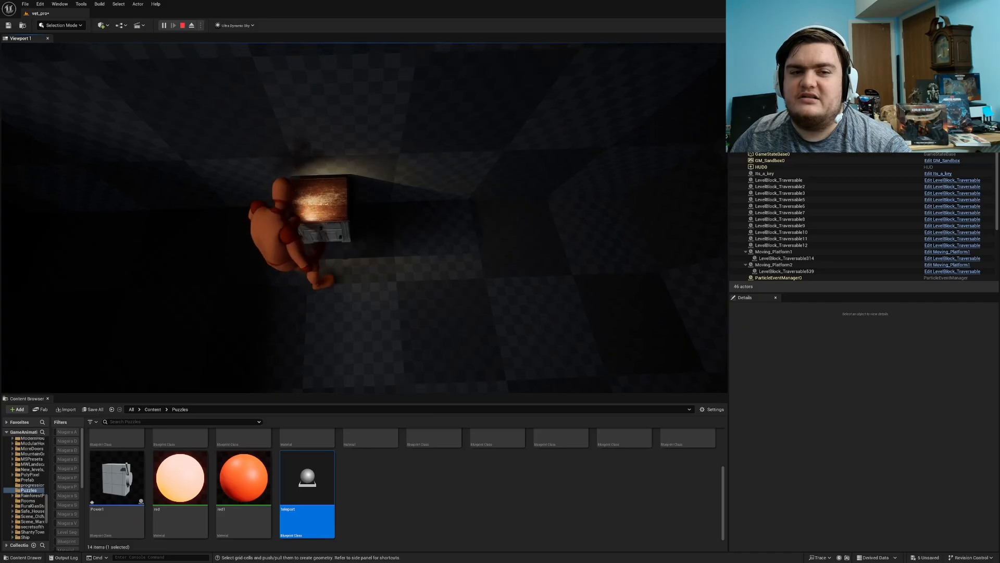
key("e")
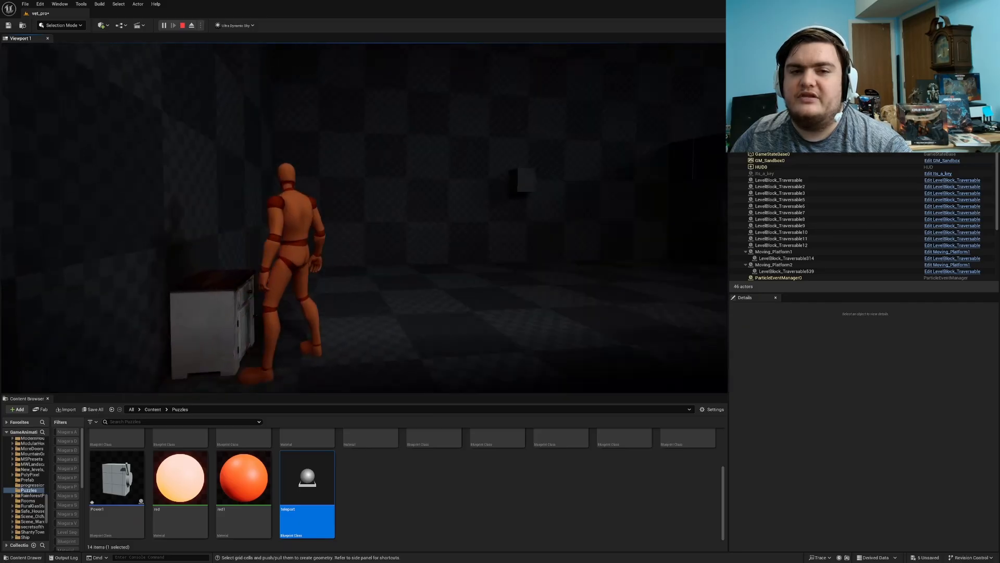
Walk the character to the wall-mounted power box, examine it, and continue through the area around the 1 M wall.
key("w")
key("w")
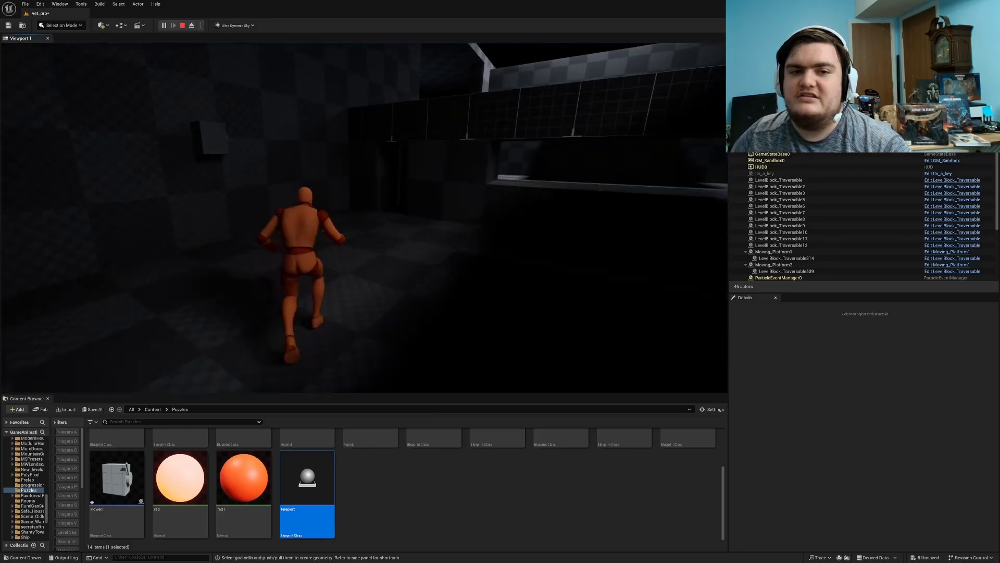
key("w")
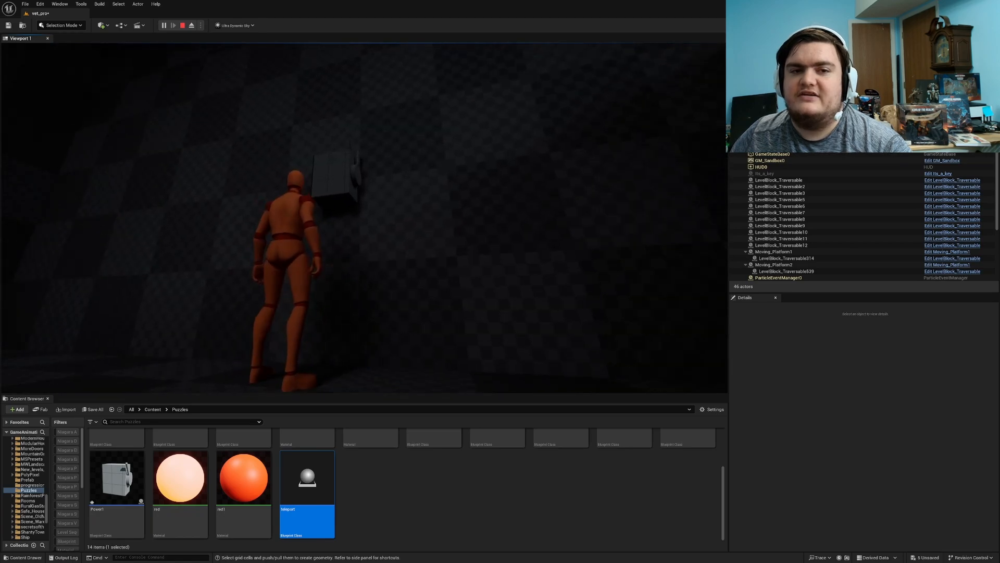
key("s")
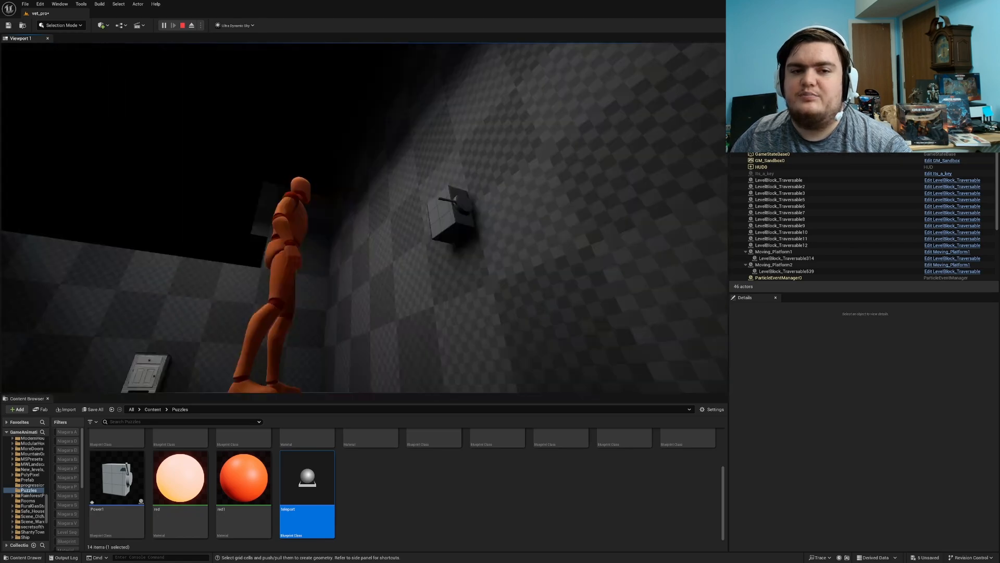
key("w")
key("w")
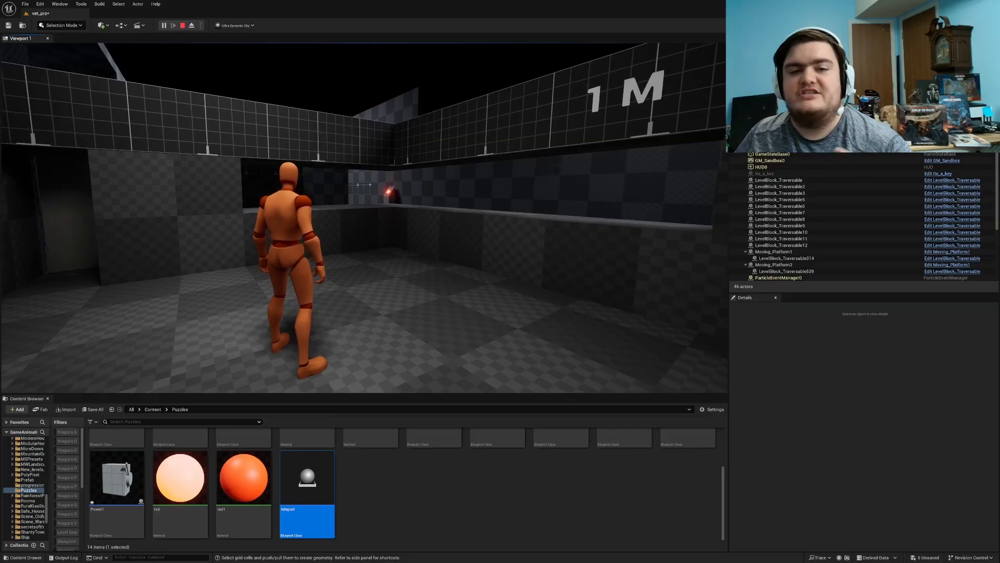
key("w")
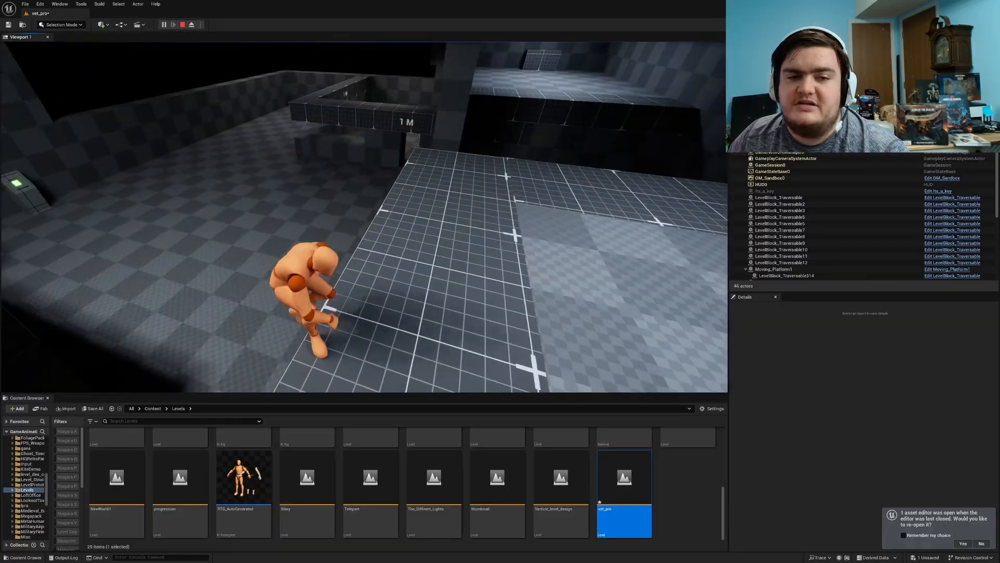
Play through the moving platform and the upper room with the grid block, and end the play test.
key("w")
key("w")
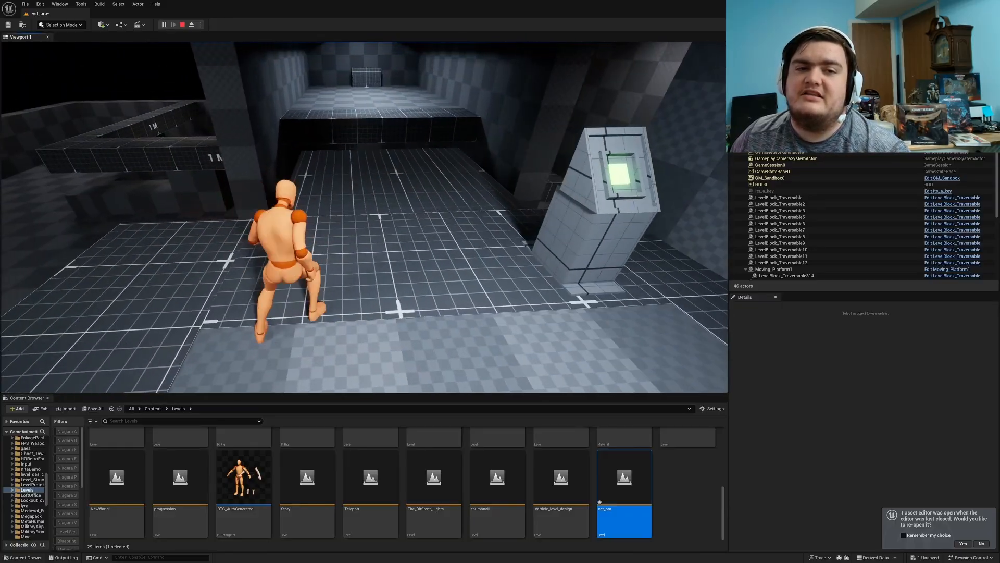
key("space")
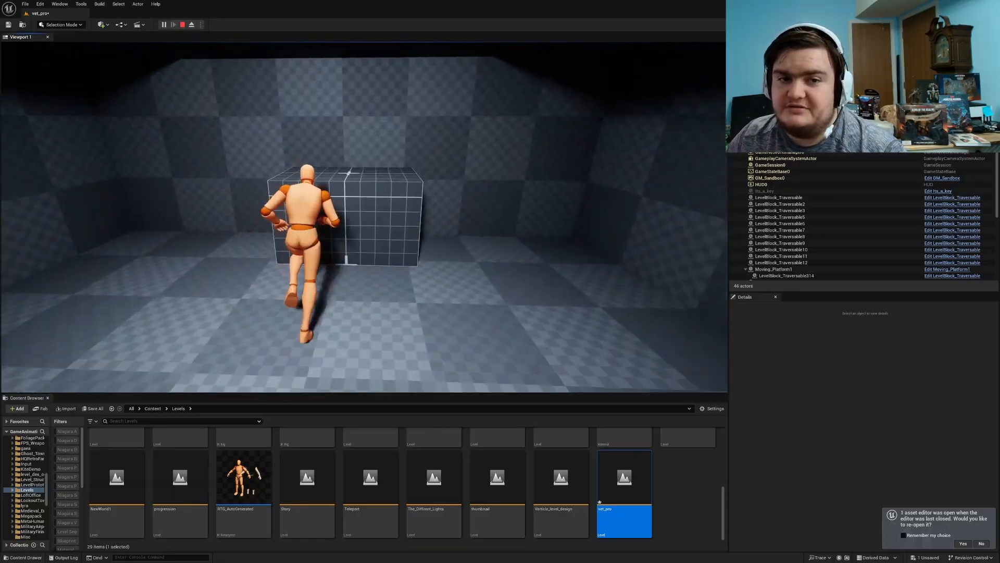
key("e")
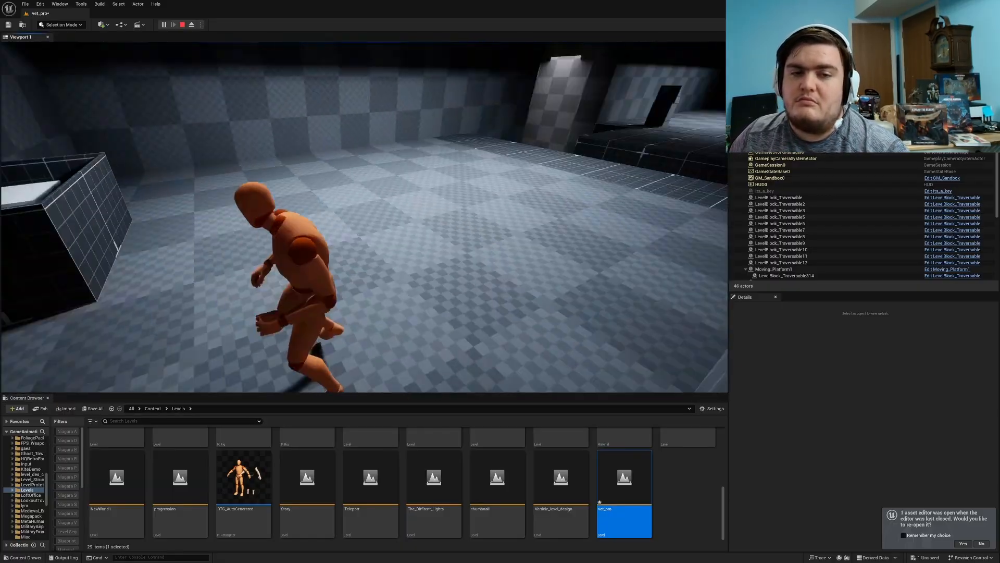
key("w")
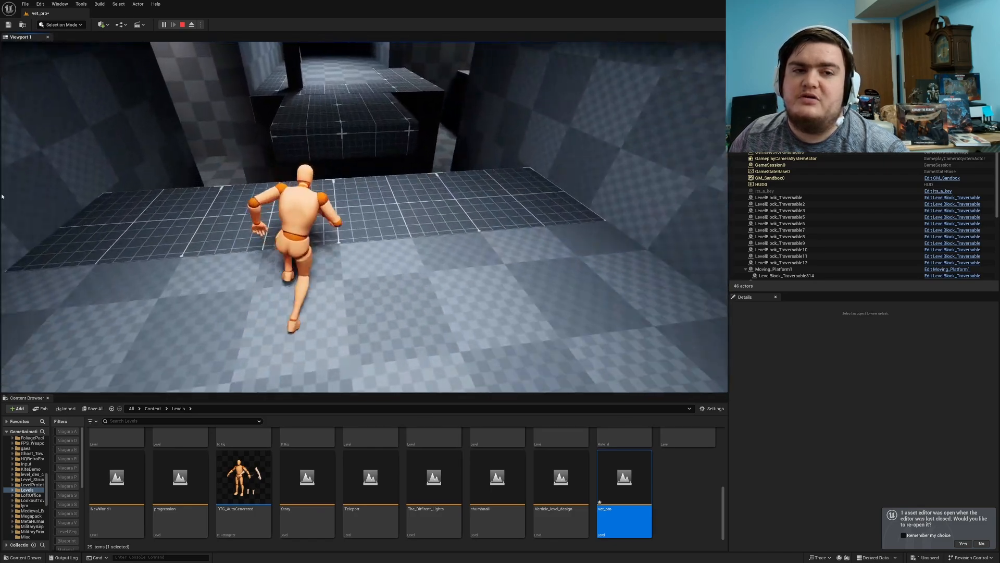
key("Escape")
Open the room's wall mesh in the CubeGrid tool and mark a 200 by 300 area on the wall.
right_click_drag(147, 184, 107, 185)
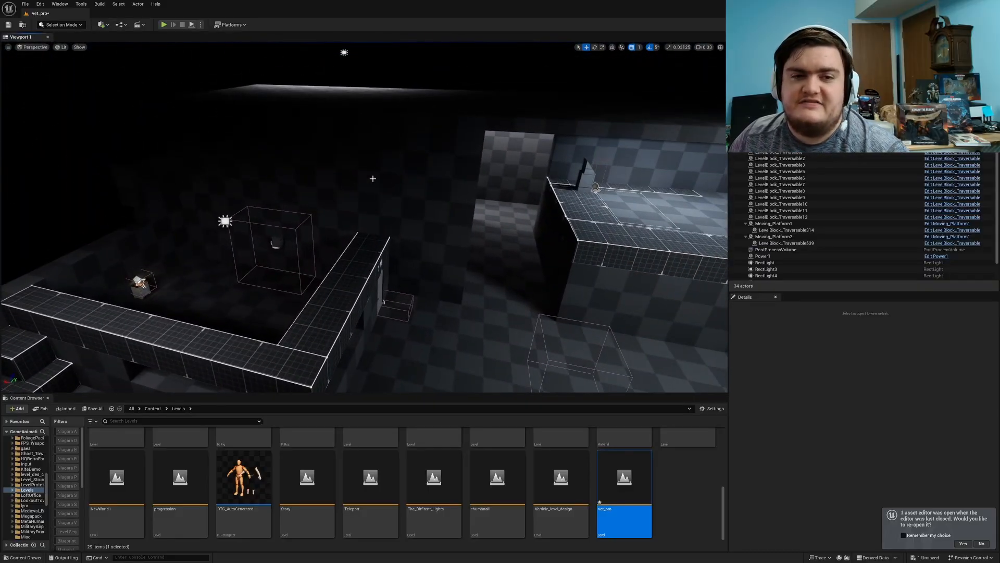
left_click(201, 168)
key("shift+5")
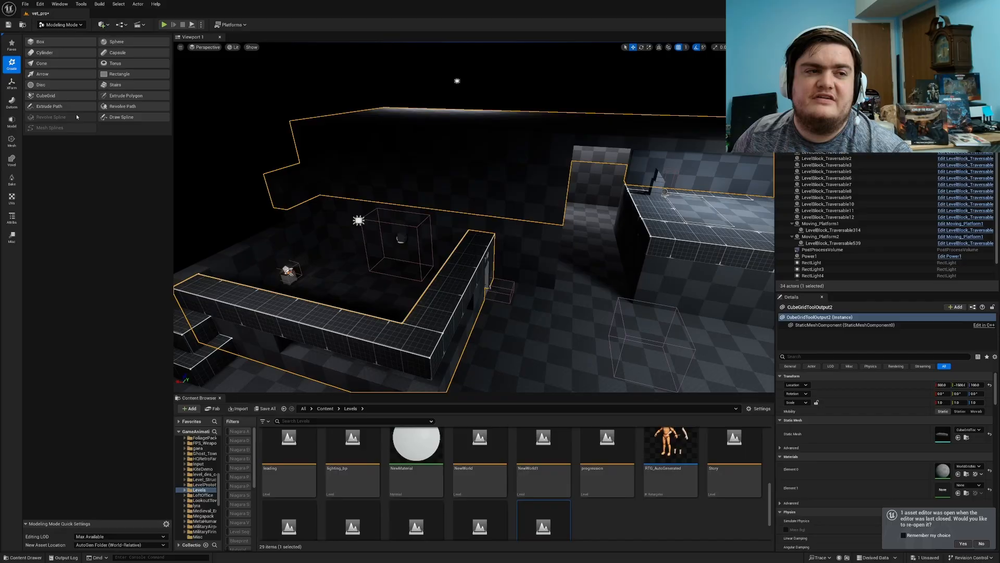
left_click(45, 96)
left_click_drag(498, 218, 476, 186)
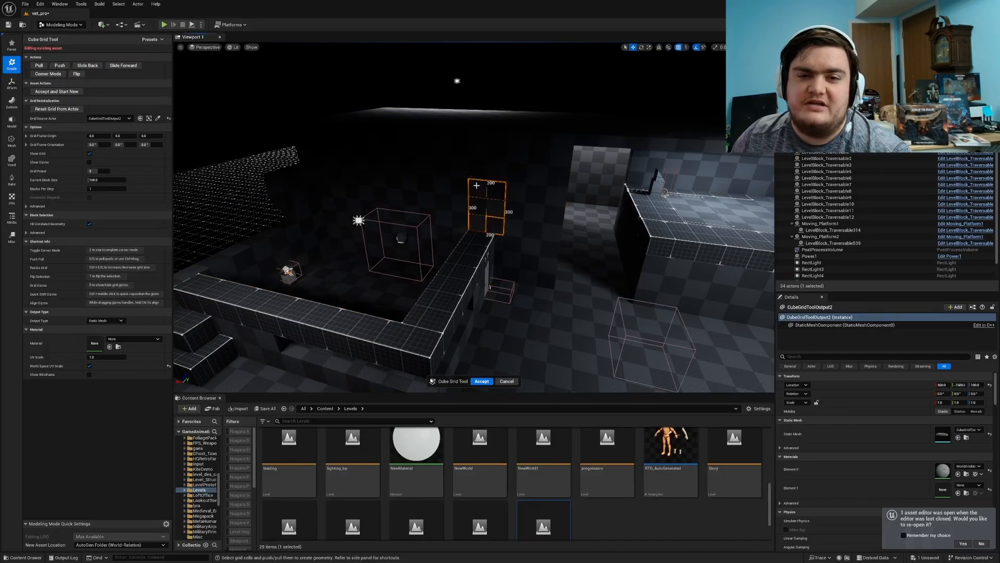
right_click_drag(469, 176, 495, 185)
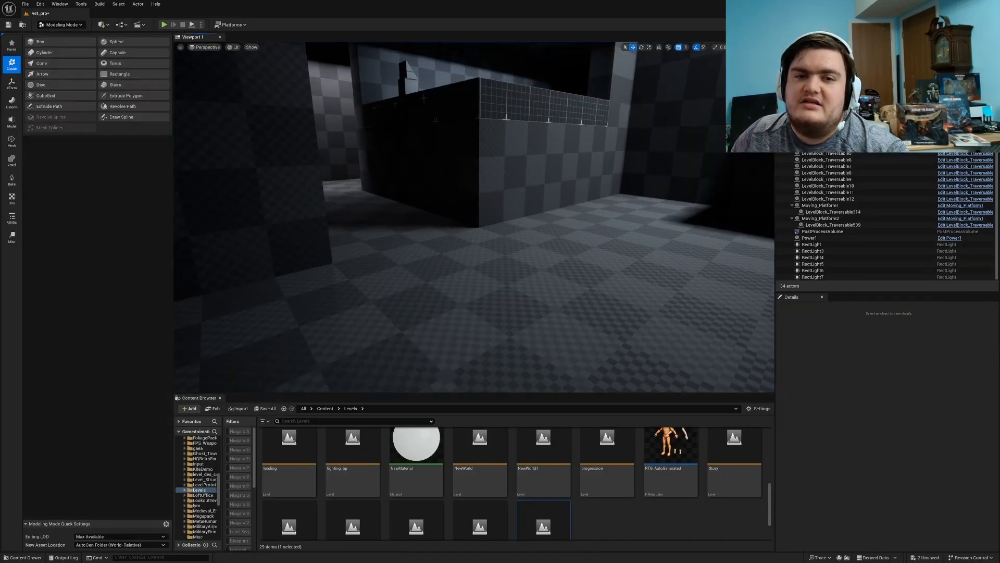
Switch to a blank Notepad document and enter Mc as the heading, followed by a blank line.
right_click_drag(474, 208, 425, 229)
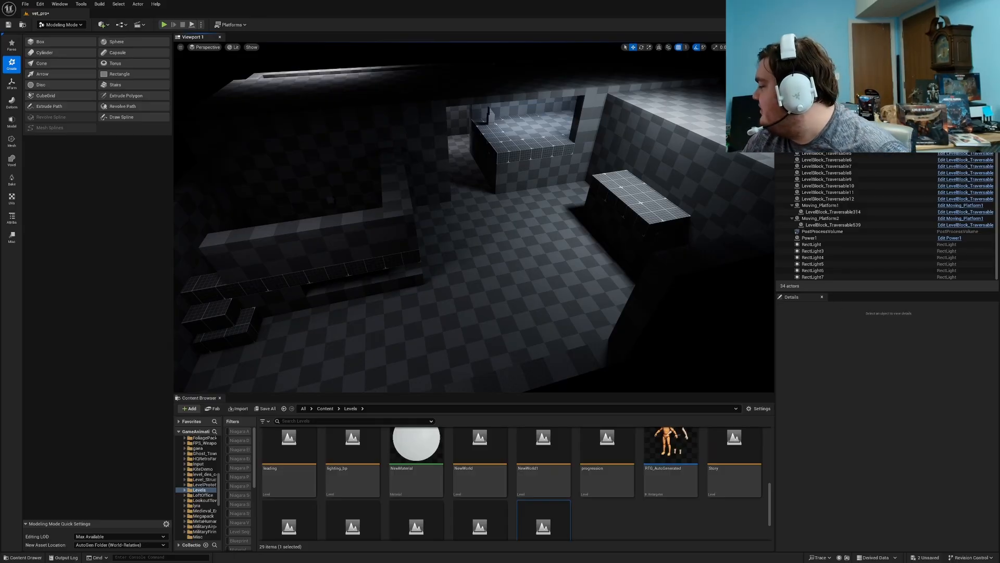
left_click_drag(999, 82, 358, 1)
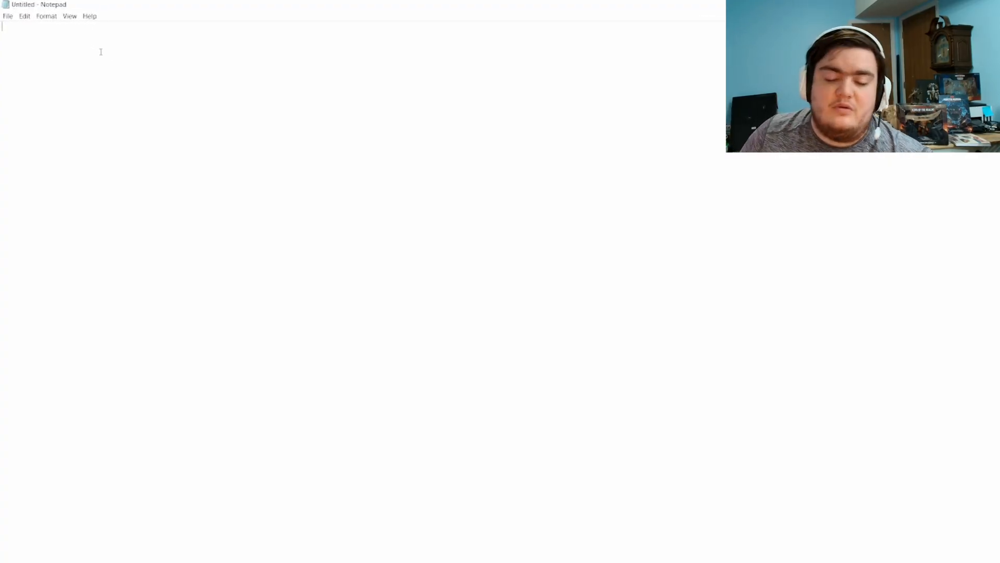
type("M")
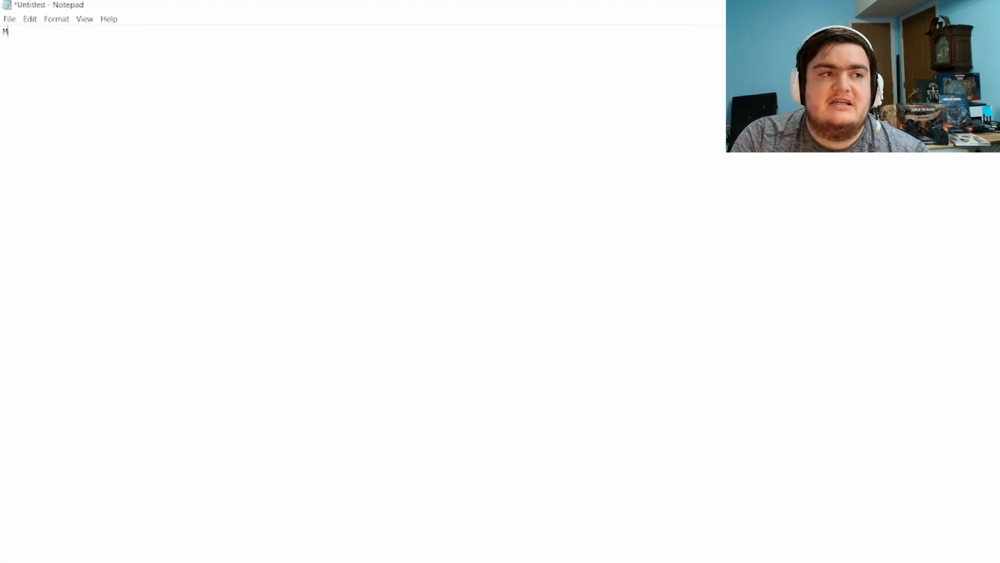
type("c")
key("Return")
key("Return")
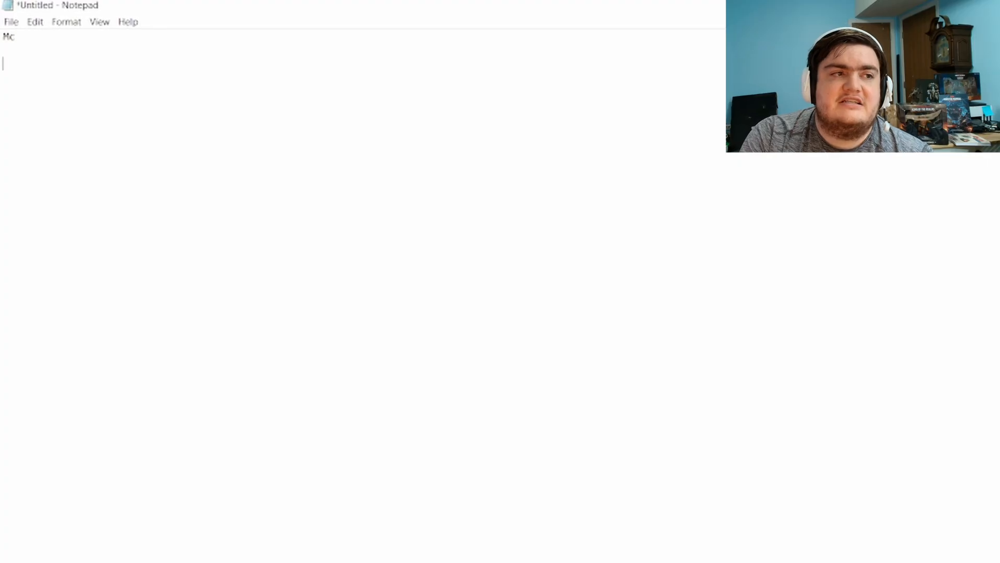
List walking and climbing as the first two entries under Mc, separated by blank lines.
type("walking")
key("Return")
key("Return")
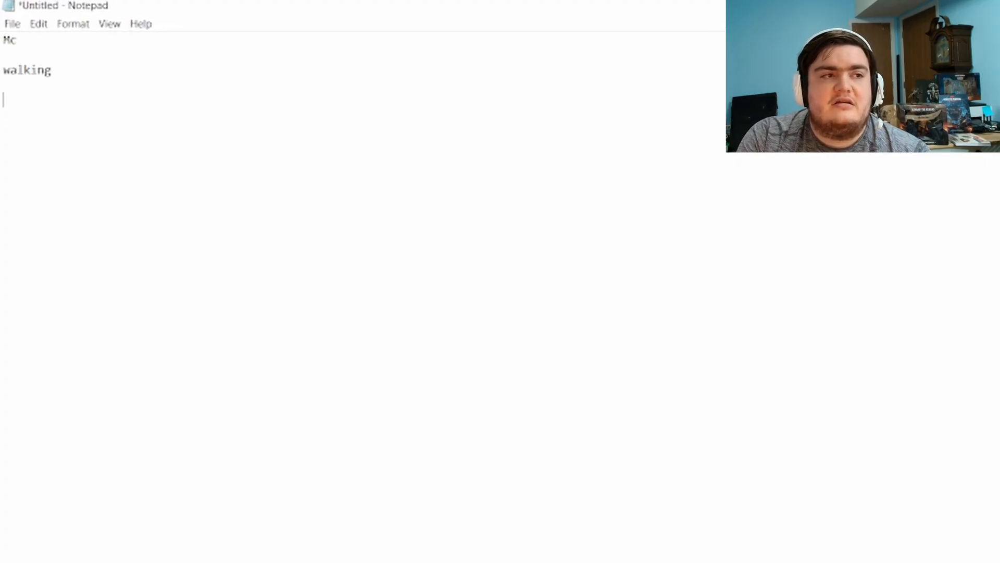
type("climbing")
key("Return")
key("Return")
Add jumping as the third entry under Mc, followed by a blank line.
type("jum")
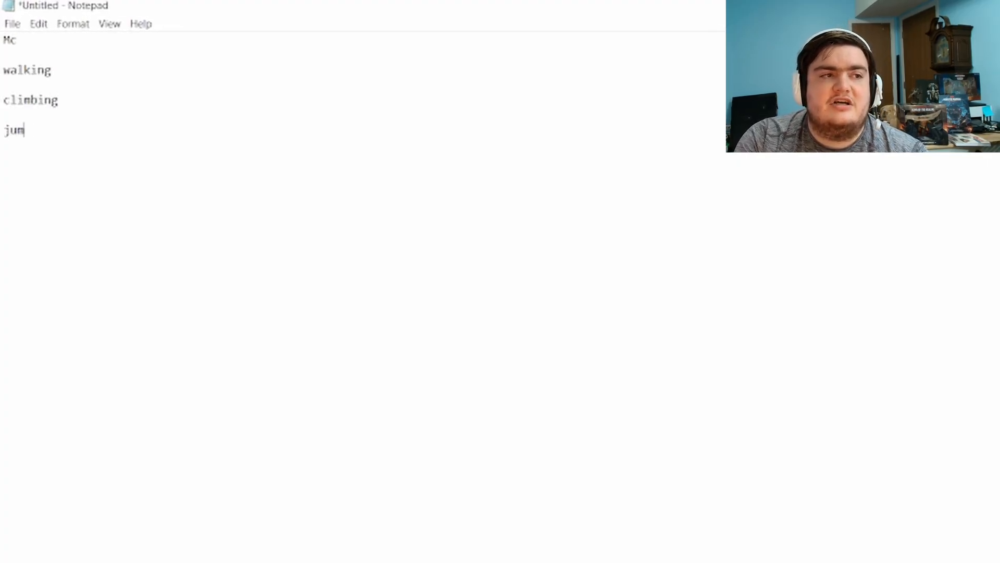
type("poing")
key("BackSpace")
key("BackSpace")
key("BackSpace")
key("BackSpace")
type("ing")
key("Return")
key("Return")
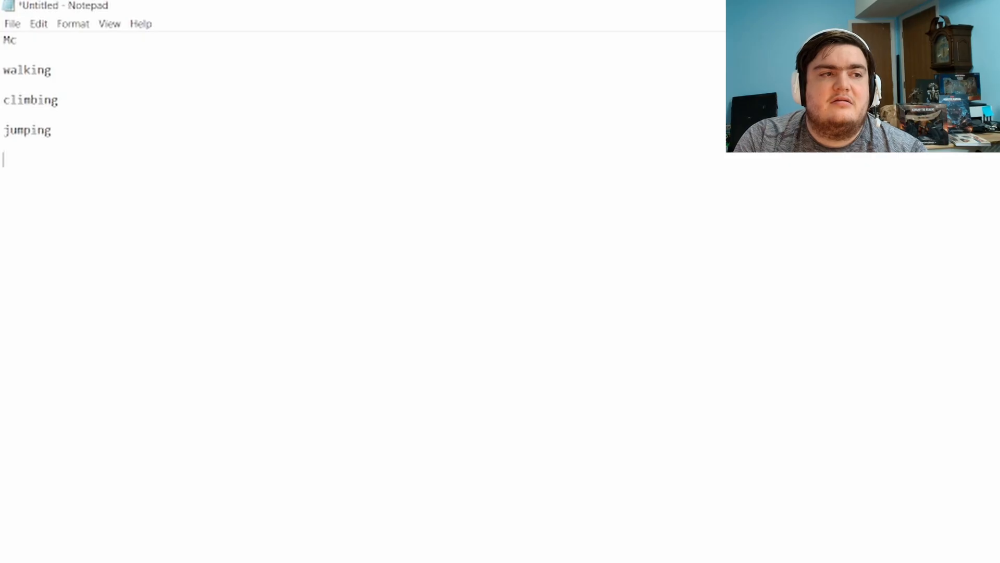
Add "crouching." as the fourth entry under Mc.
type("po")
key("BackSpace")
key("BackSpace")
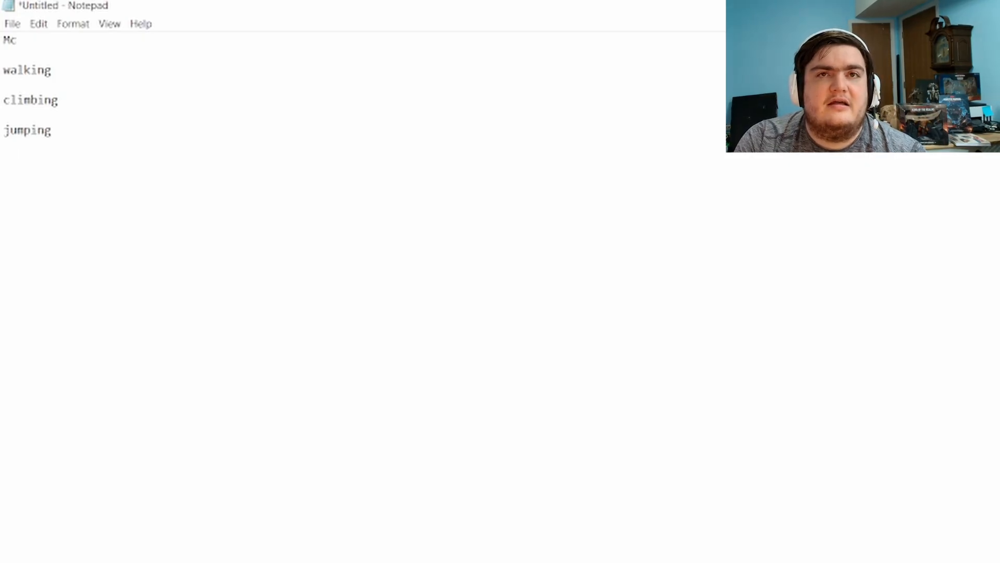
type("creou")
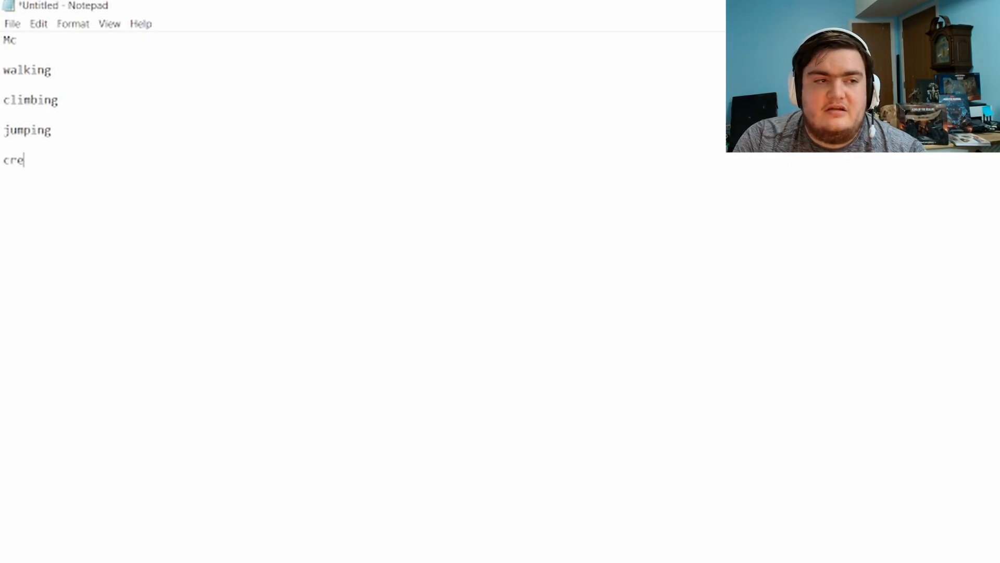
key("BackSpace")
key("BackSpace")
key("BackSpace")
type("ouching.")
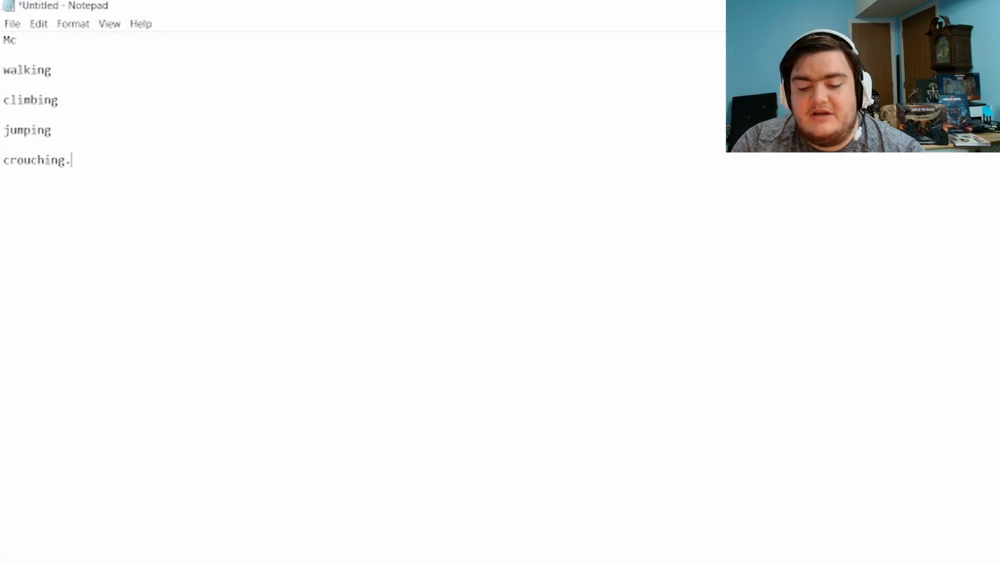
Enter the heading puzzles below crouching, separated by a blank line.
key("Return")
key("Return")
type("puz")
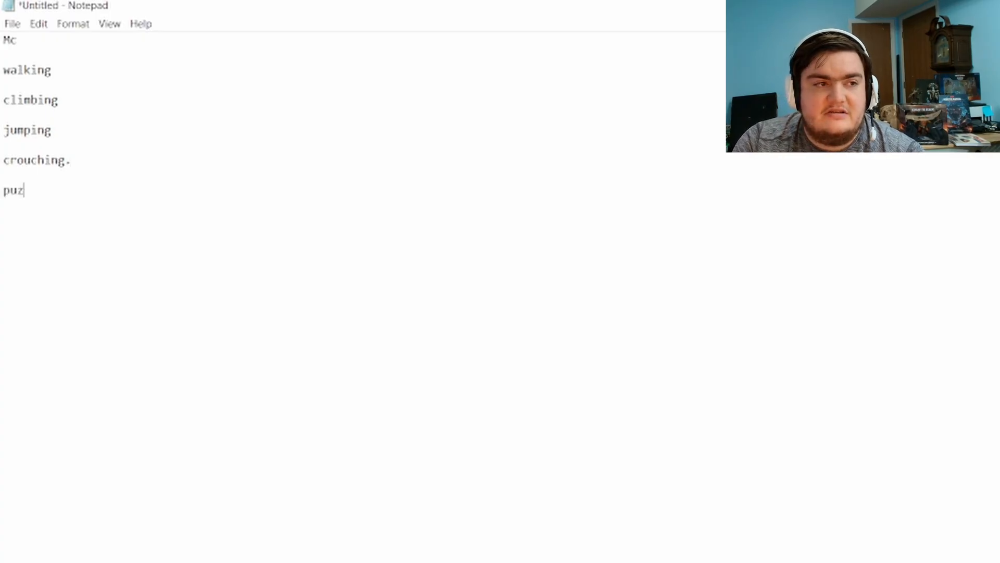
type("zles")
key("Return")
key("Return")
key("BackSpace")
key("BackSpace")
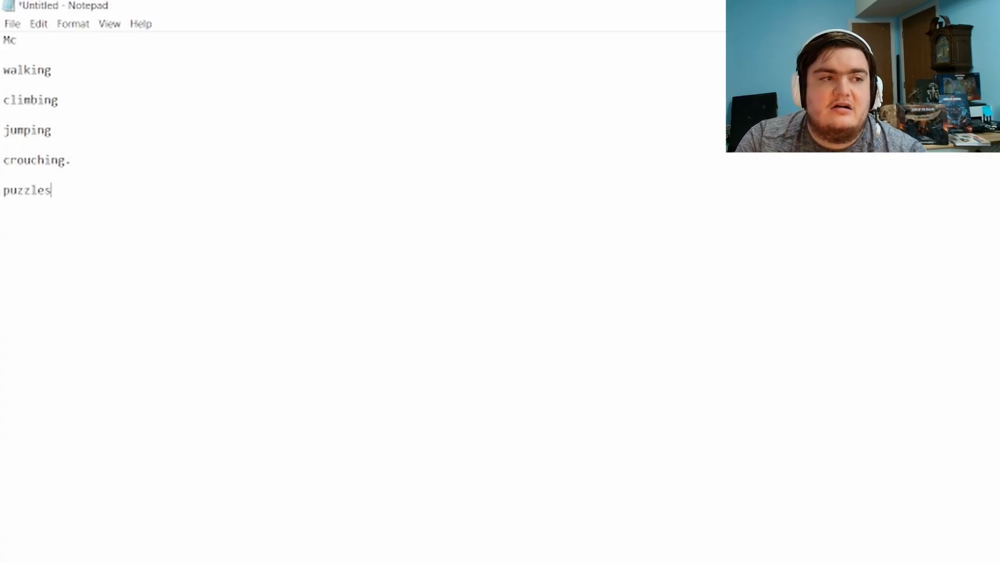
key("BackSpace")
type("s")
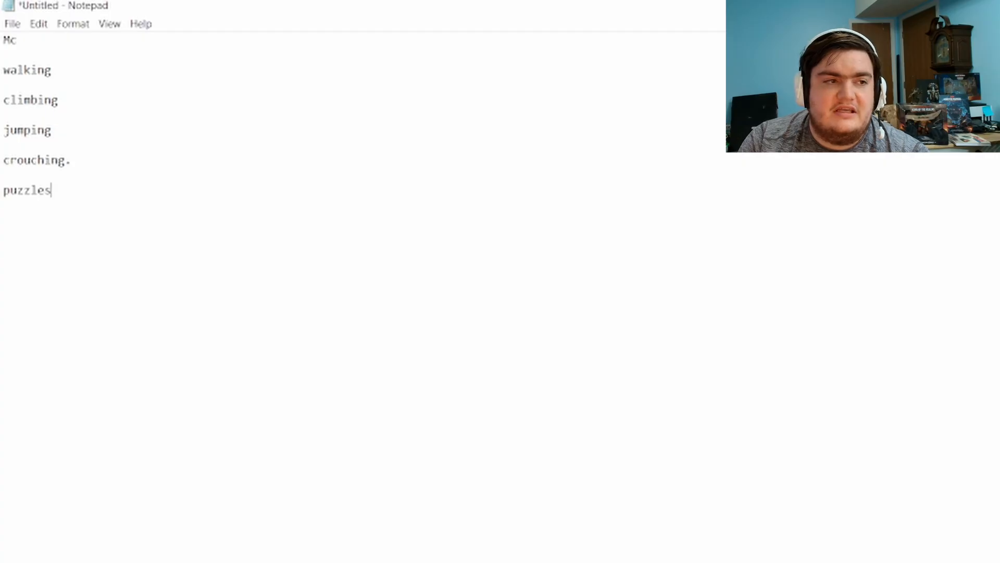
Insert a divider line of four underscores between crouching and puzzles, with an empty line beneath the divider.
key("Up")
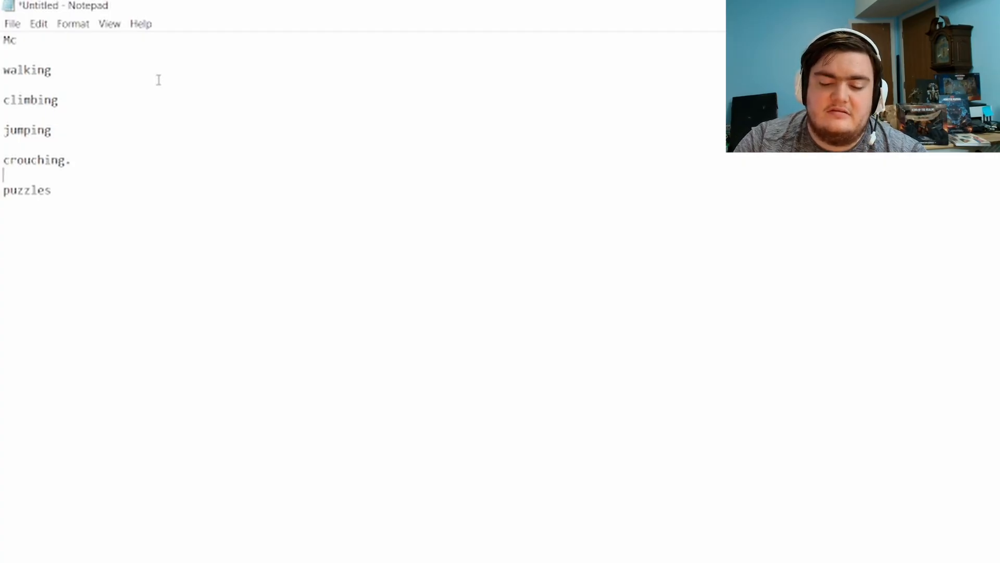
type("____")
key("Return")
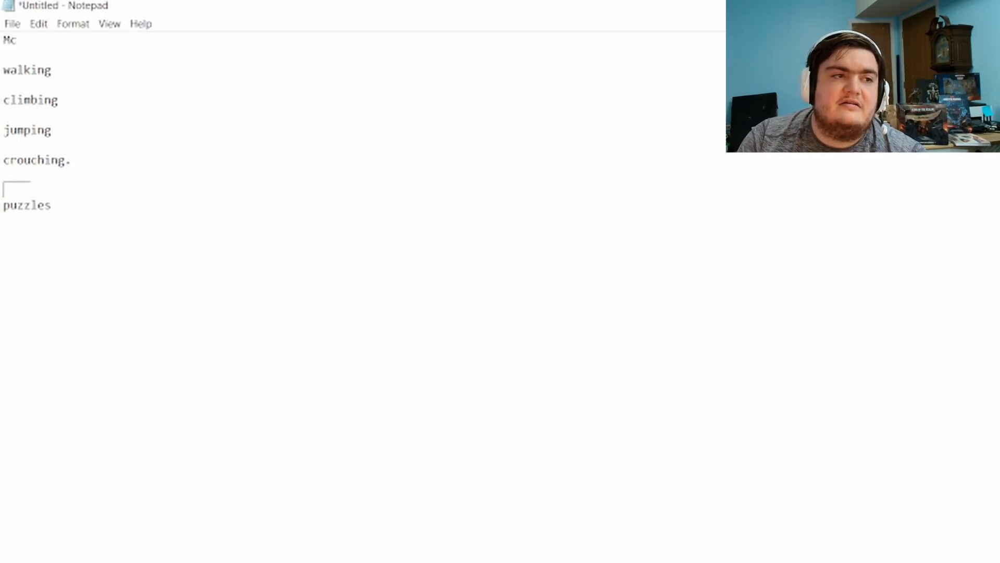
Enter "Climb over" as the first entry under puzzles, separated by a blank line.
key("Down")
key("Return")
key("Return")
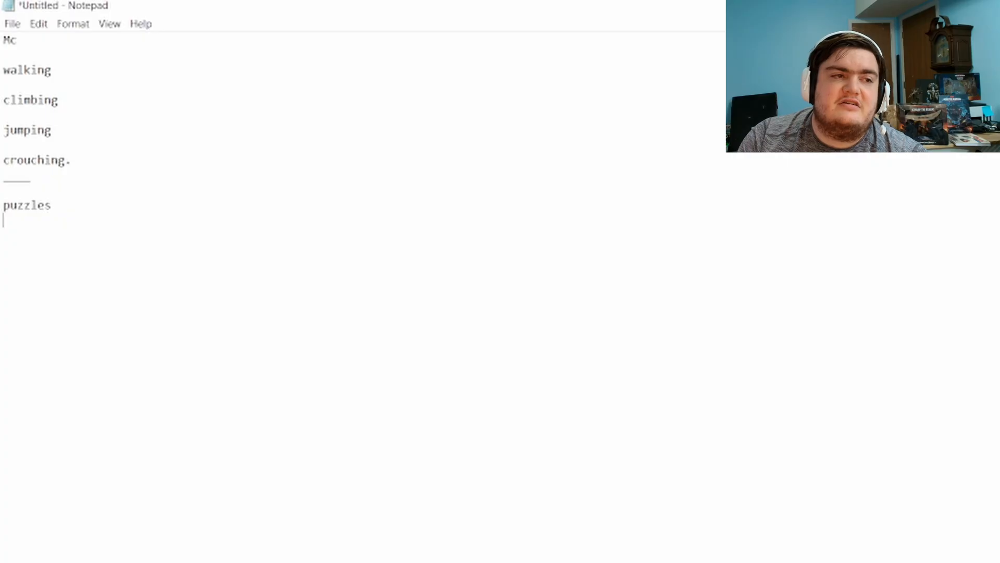
type("Climbe")
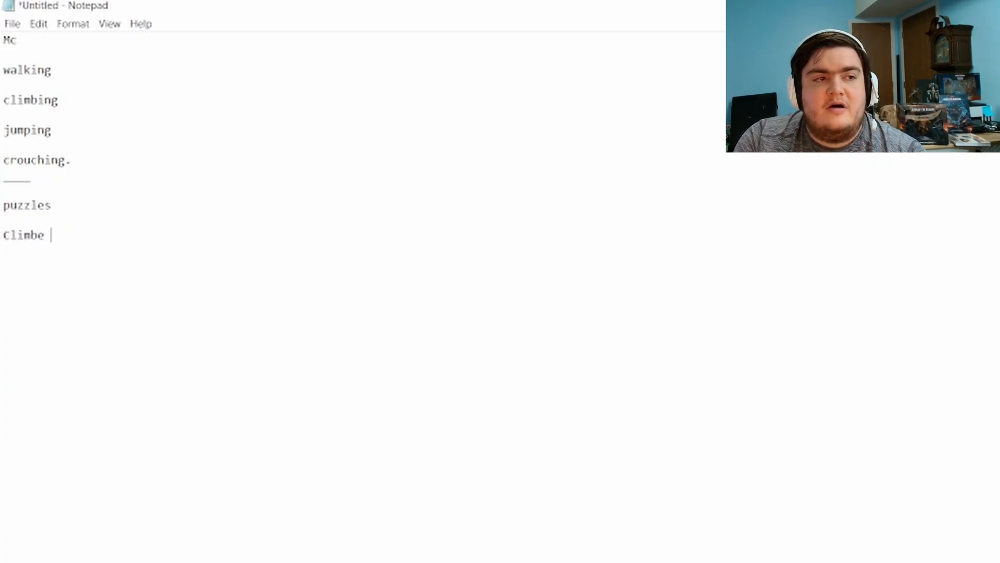
key("BackSpace")
type("over")
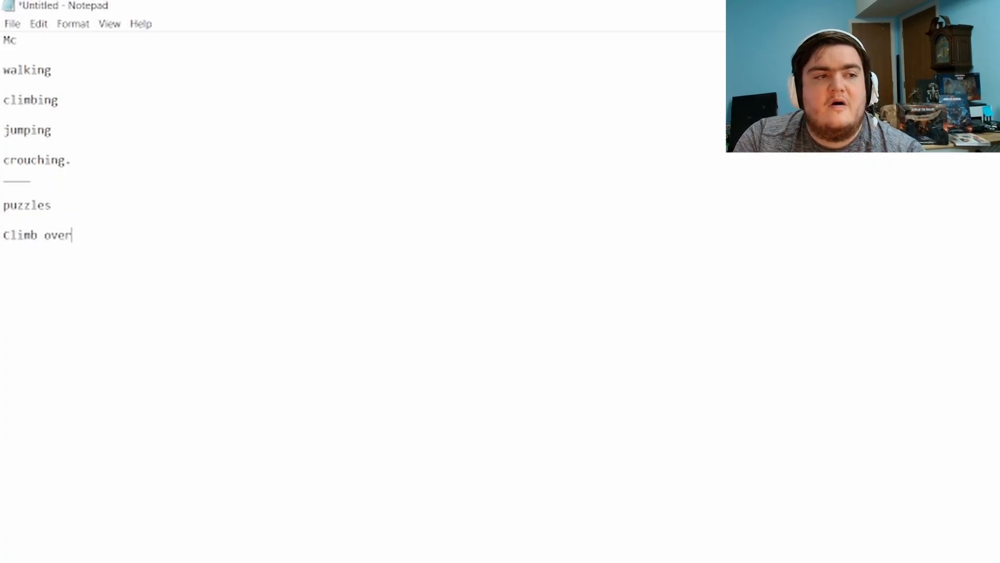
Add "jump across" and "activate power" to the puzzles list, separated by blank lines.
key("Return")
key("Return")
type("jump across")
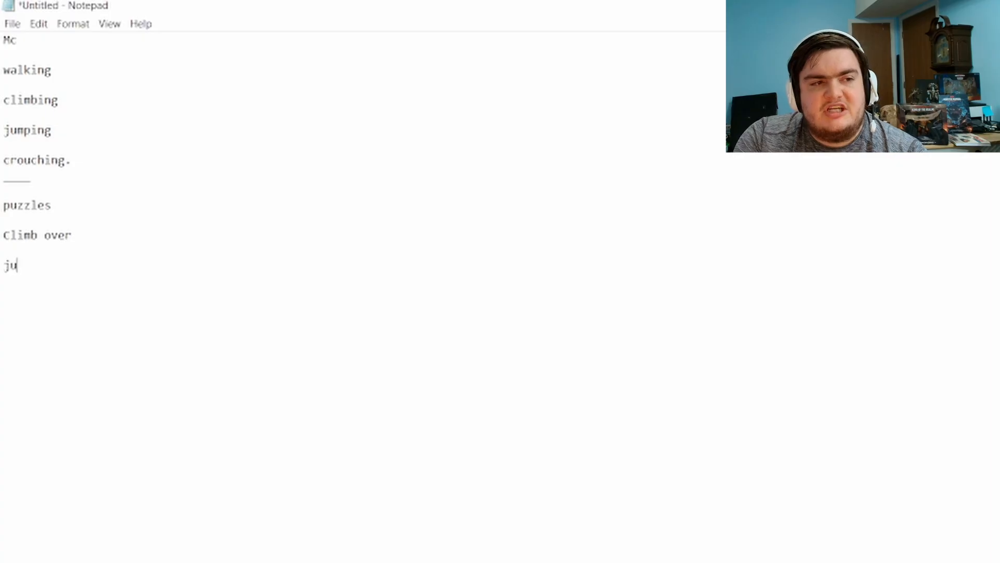
key("Return")
key("Return")
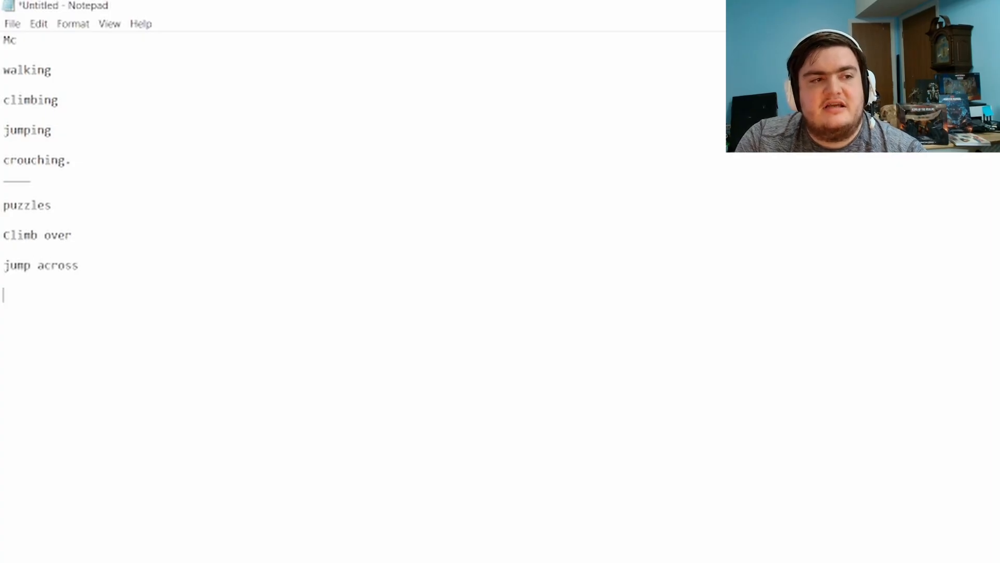
type("activate power")
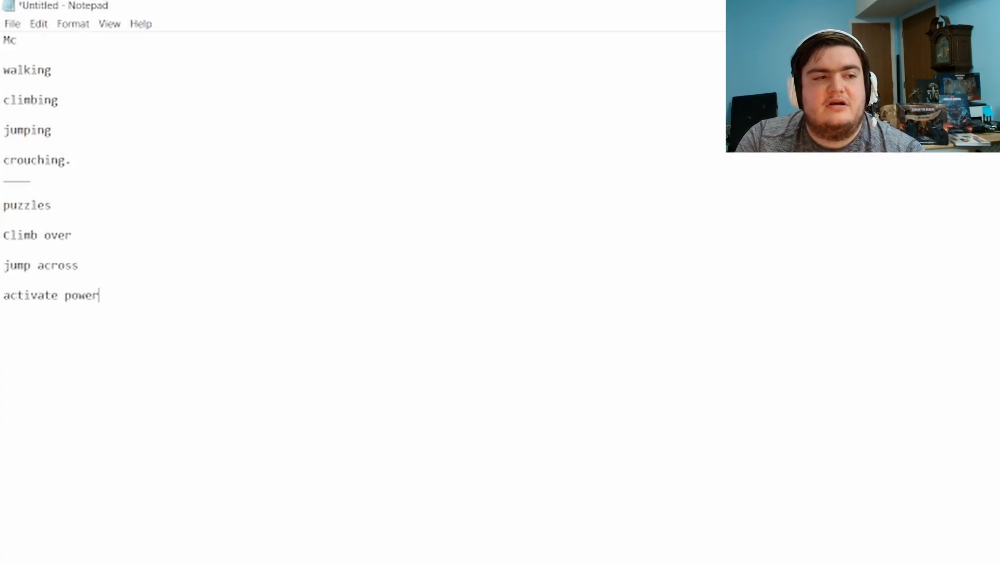
Add "locked door" as the entry after "activate power" in the puzzles list.
key("Return")
key("Return")
type("key")
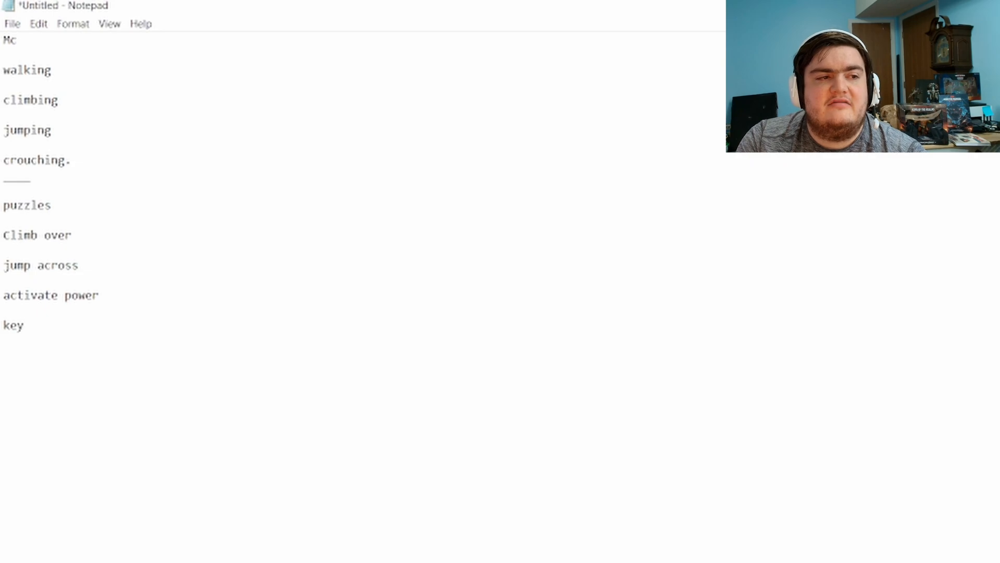
key("BackSpace")
key("BackSpace")
key("BackSpace")
type("locked door")
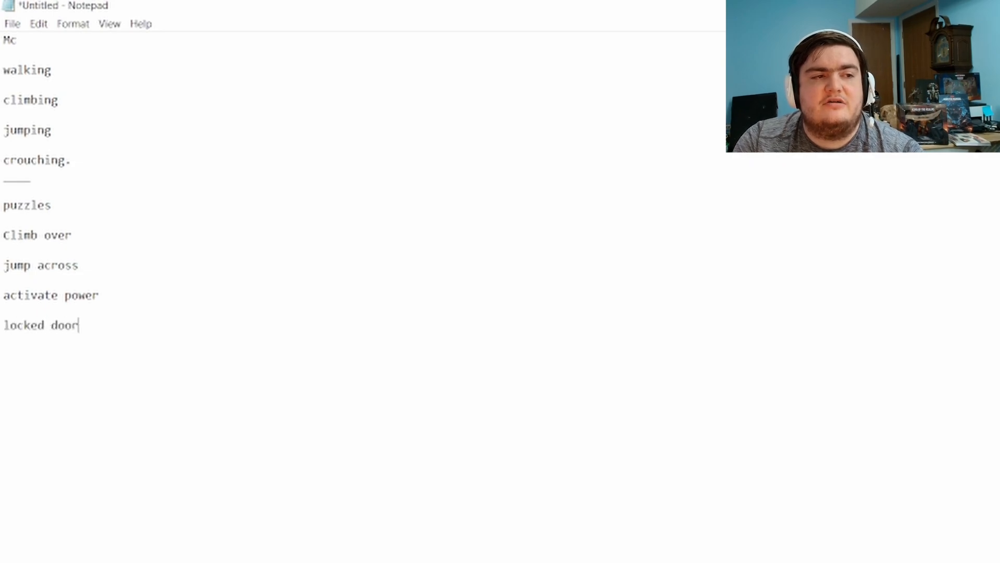
Add key and button to the puzzles list, separated by blank lines.
key("Return")
key("Return")
type("key")
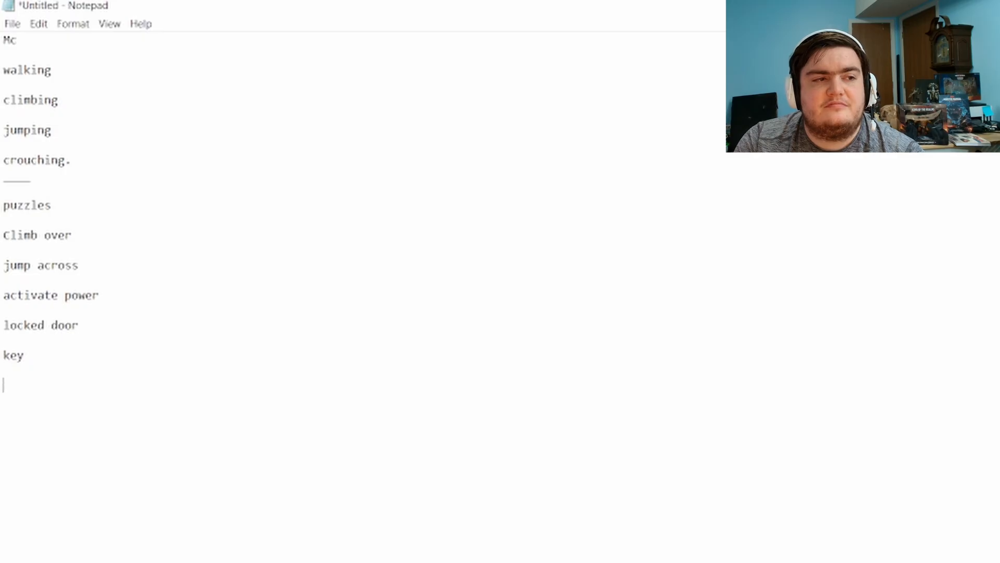
key("Return")
key("Return")
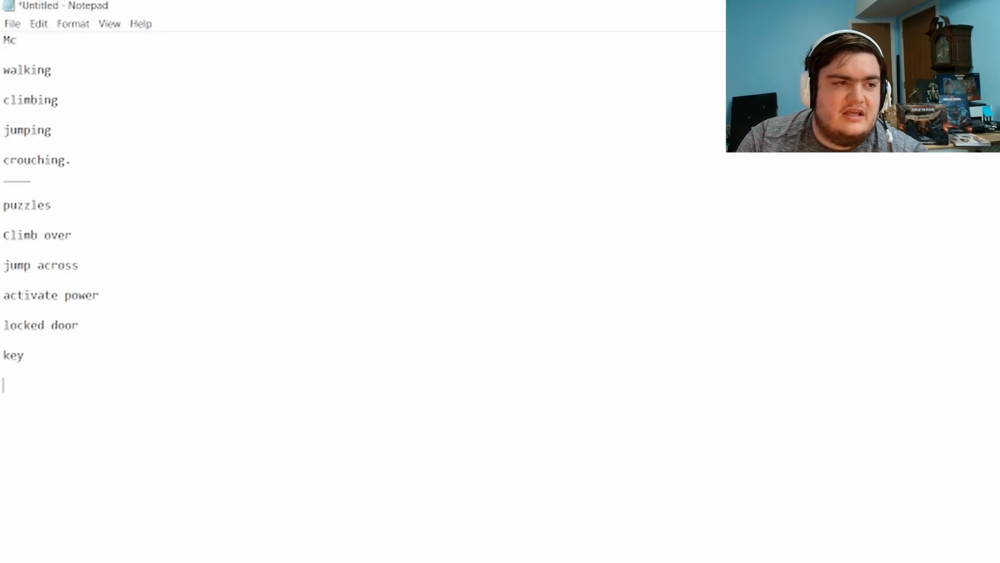
type("button")
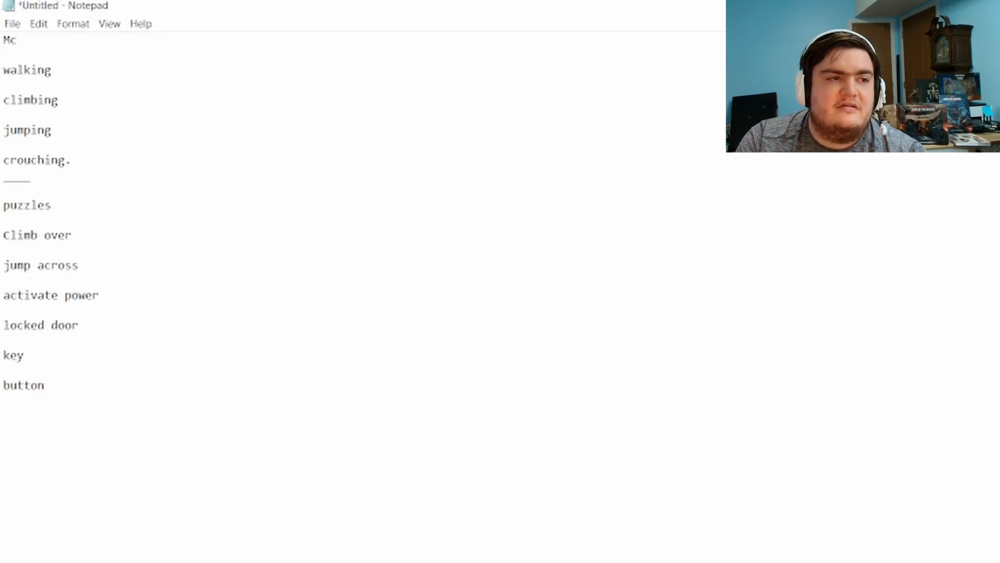
Add "moving platforms" as the last entry of the puzzles list.
key("Return")
key("Return")
type("moving p")
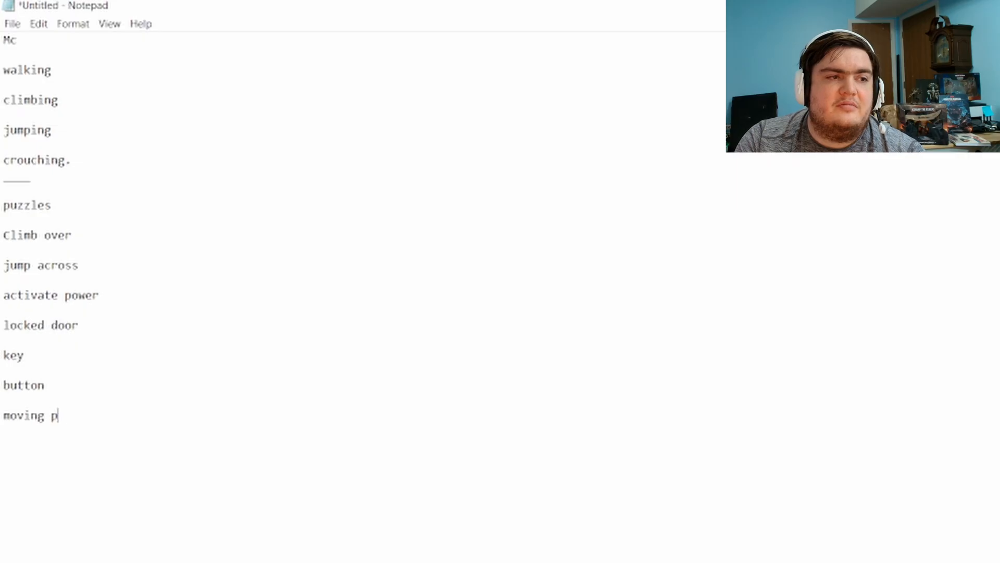
type("latforms")
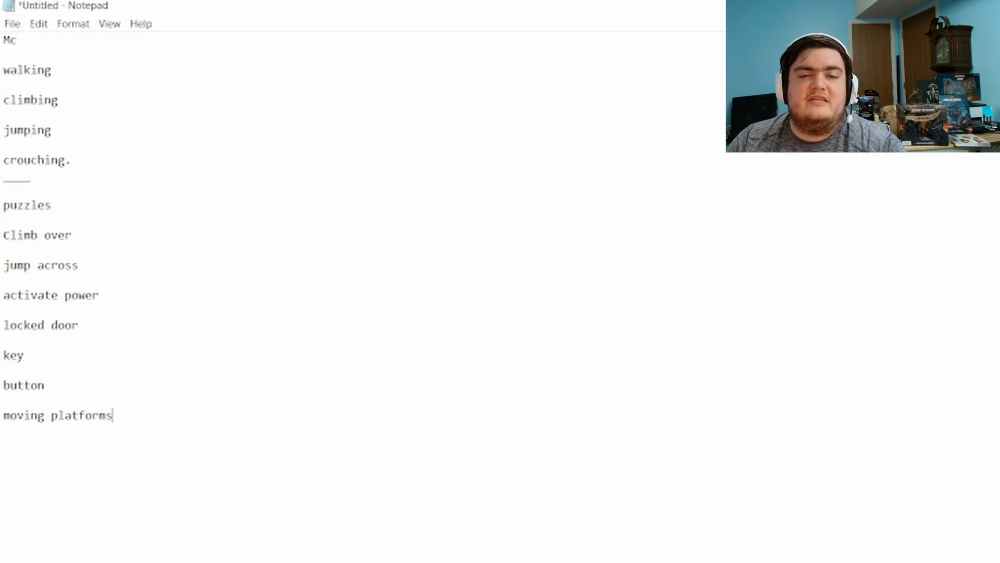
Add sprint as a new entry between crouching and the divider line, and highlight the whole list.
left_click(79, 173)
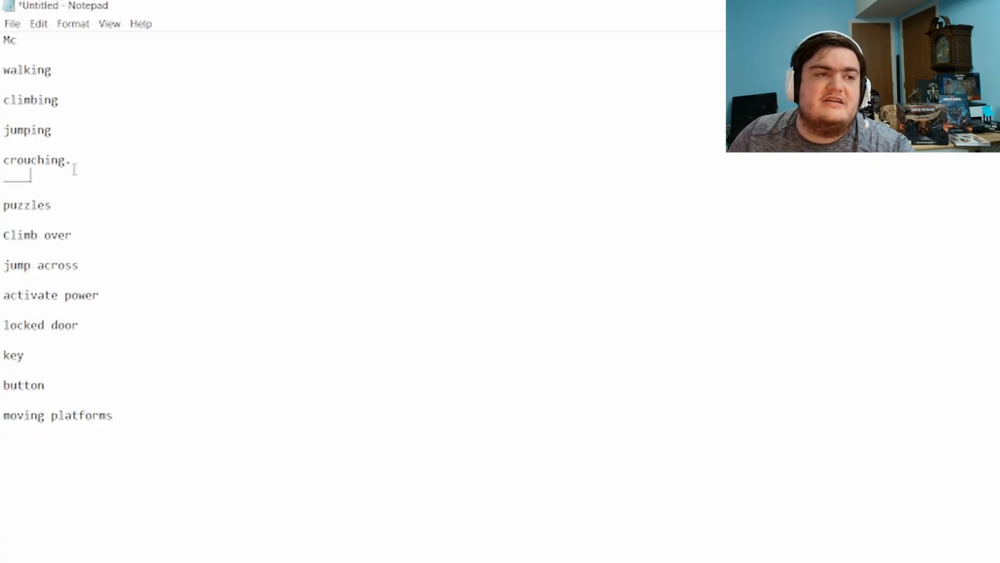
left_click(82, 164)
key("Return")
type("sprint")
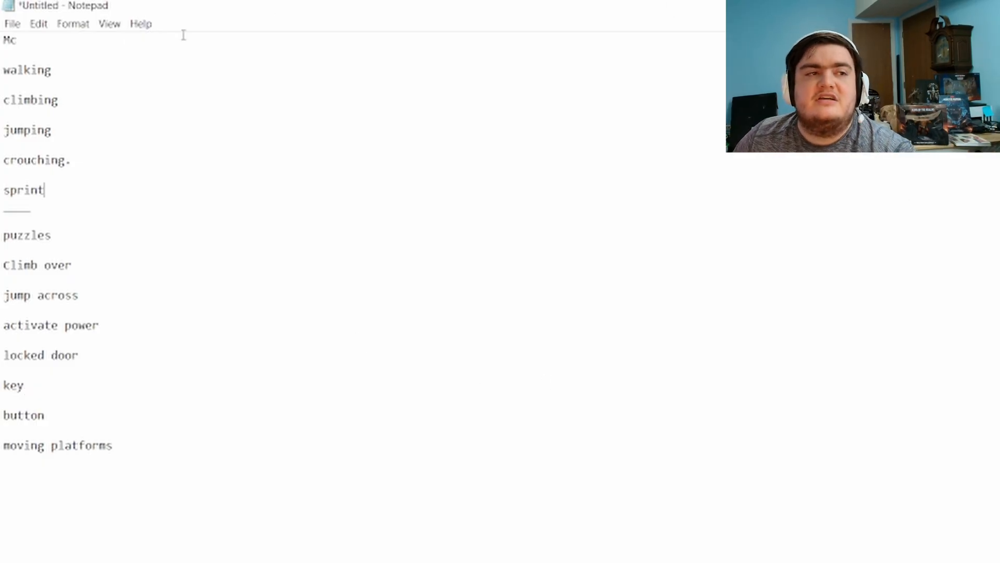
left_click_drag(3, 41, 255, 457)
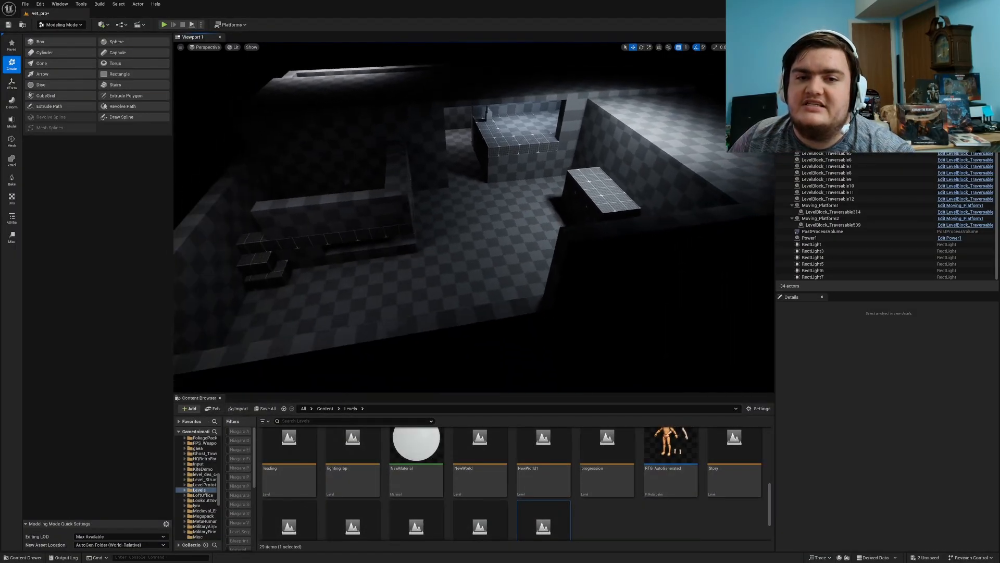
Switch back to Unreal Editor and examine the greybox level from outside, briefly selecting the traversable block on its upper surface.
right_click_drag(474, 217, 301, 217)
left_click(420, 165)
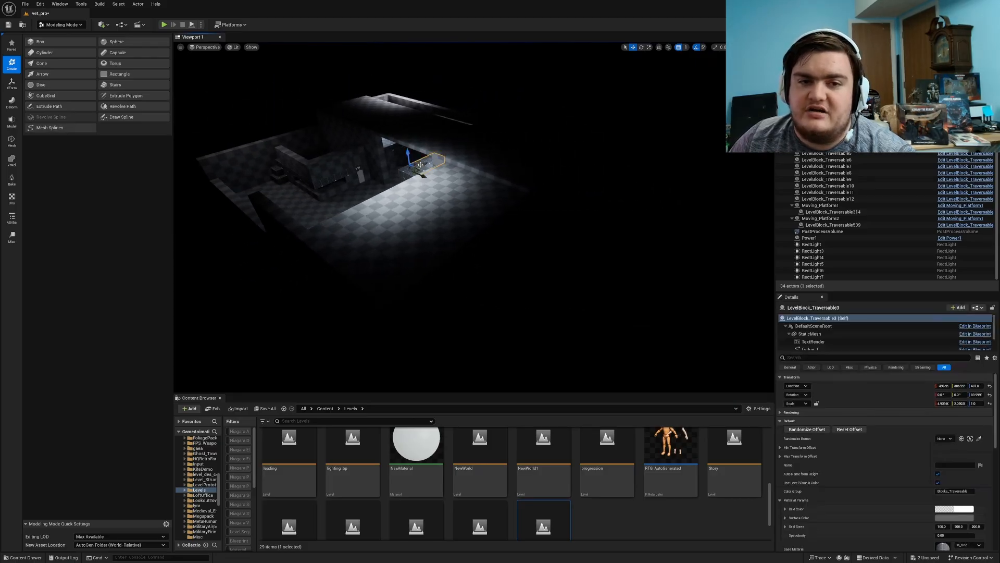
key("Escape")
right_click_drag(420, 164, 500, 165)
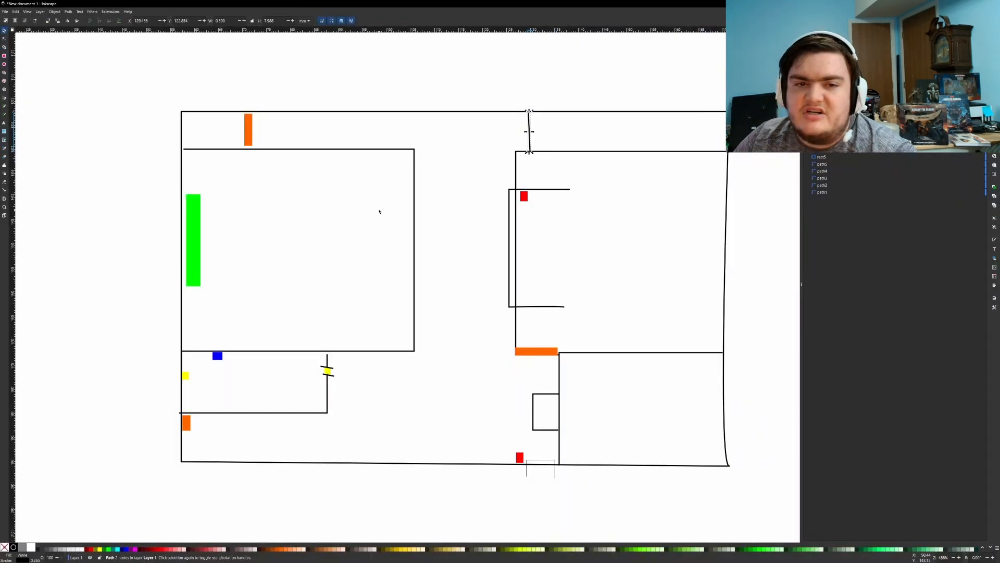
Switch to Inkscape and examine the level's floor plan with its coloured puzzle markers, framing the whole drawing.
scroll(379, 211, "down", 8)
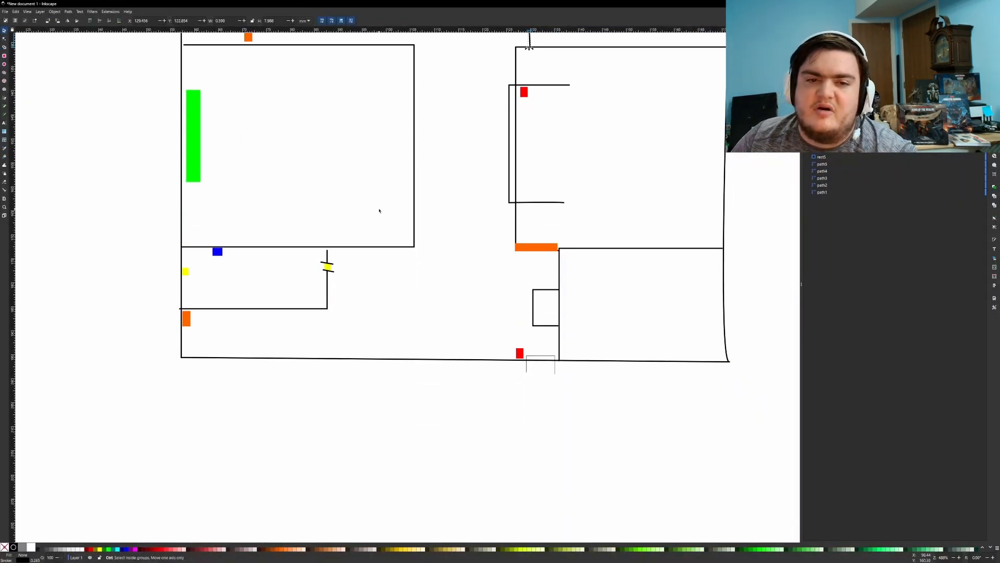
scroll(380, 210, "down", 4, "ctrl")
scroll(383, 209, "up", 5, "ctrl")
middle_click_drag(424, 189, 320, 312)
scroll(321, 312, "down", 1, "ctrl")
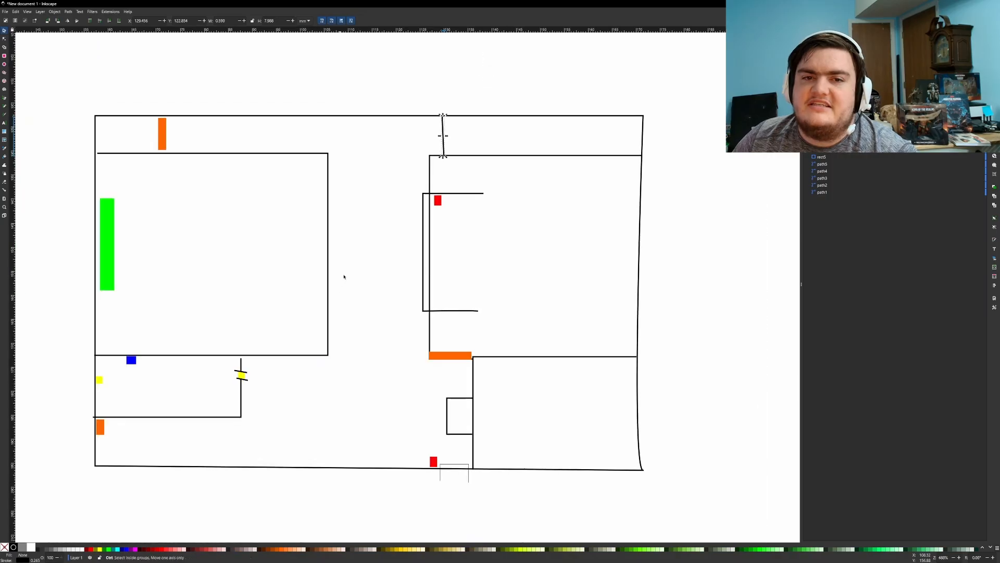
Examine the puzzle markers on the floor plan, selecting orange, blue, green, red and yellow ones in turn.
middle_click_drag(344, 277, 422, 235)
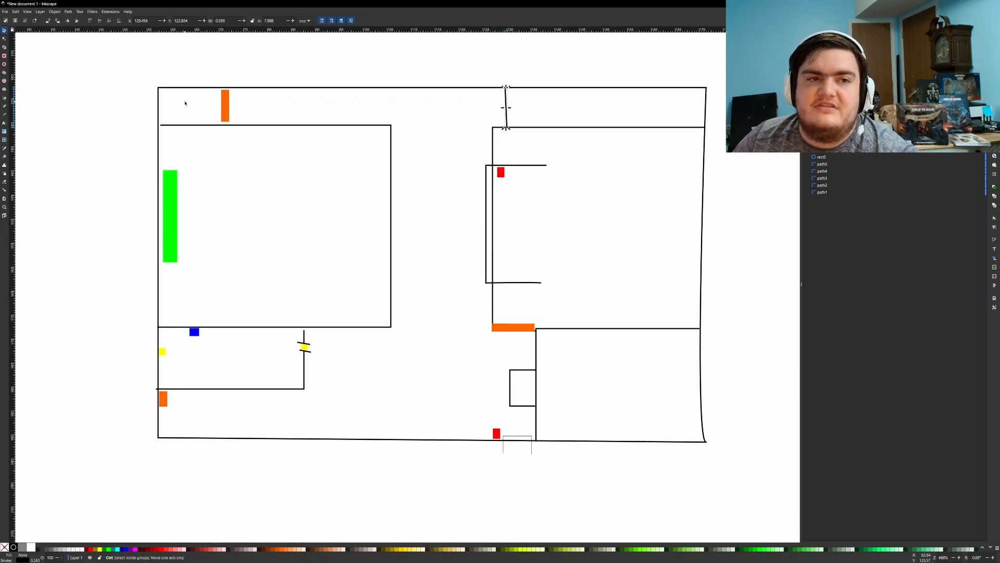
left_click(226, 105)
left_click(512, 327)
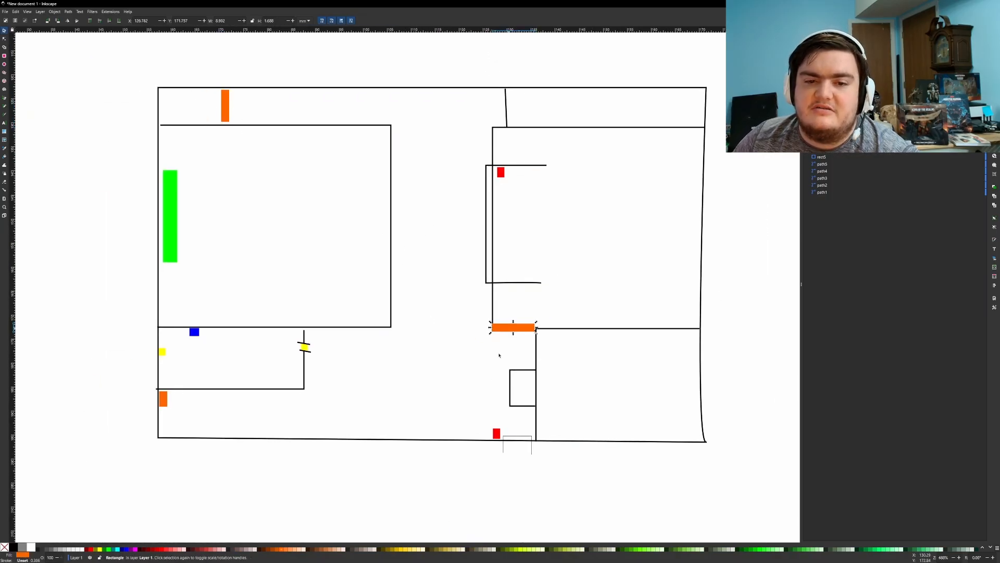
left_click(164, 400)
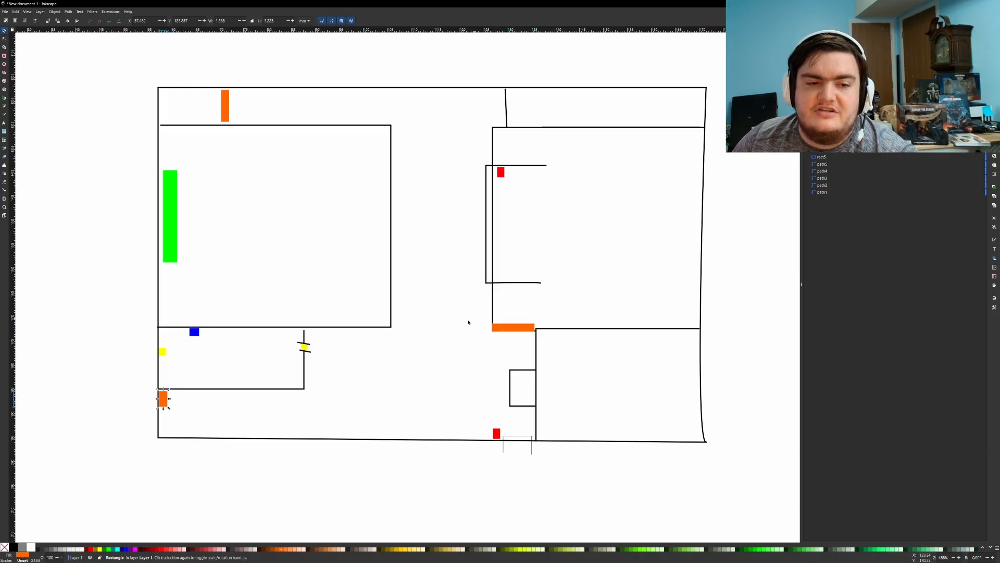
left_click(194, 332)
left_click(172, 216)
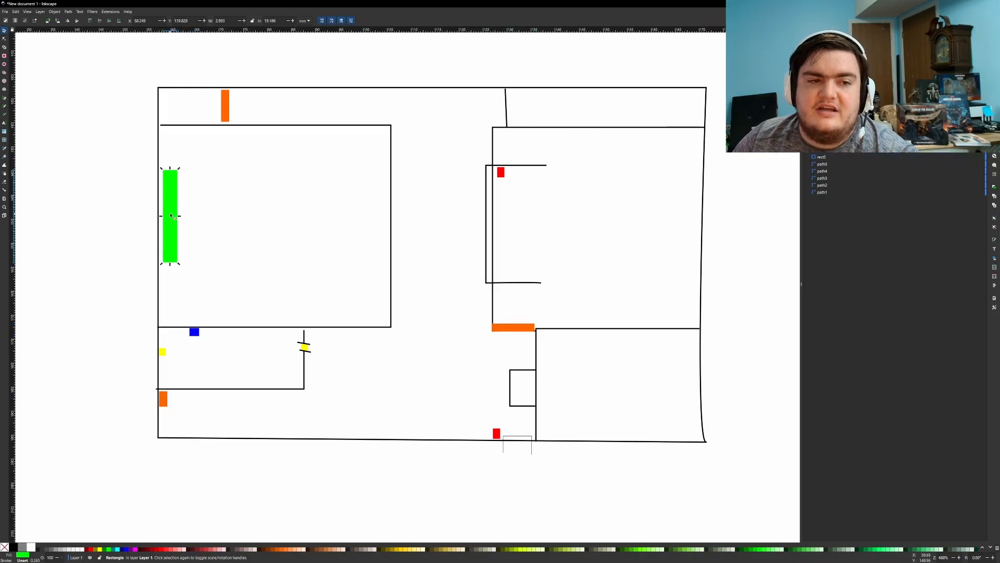
left_click(501, 173)
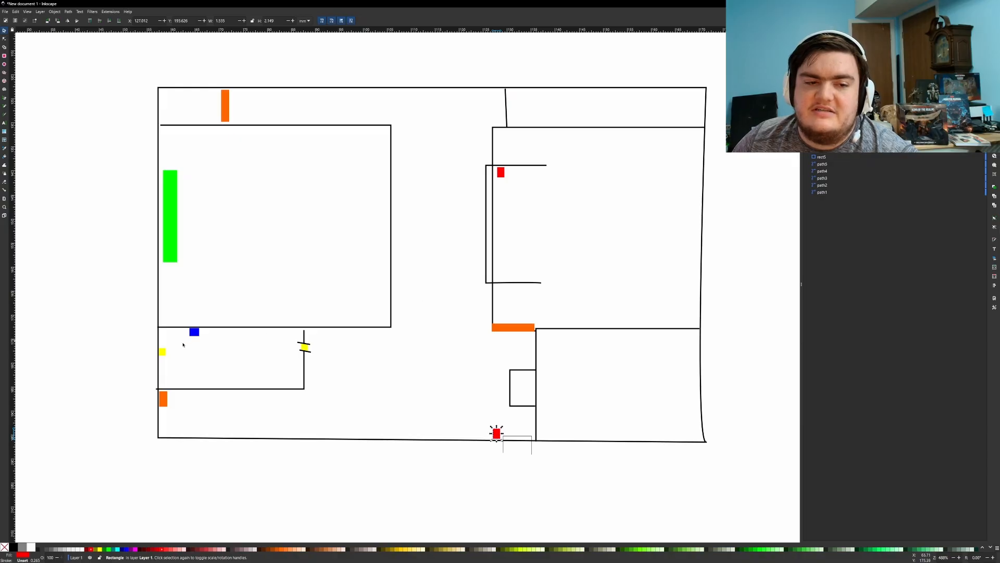
left_click(162, 352)
left_click(303, 351)
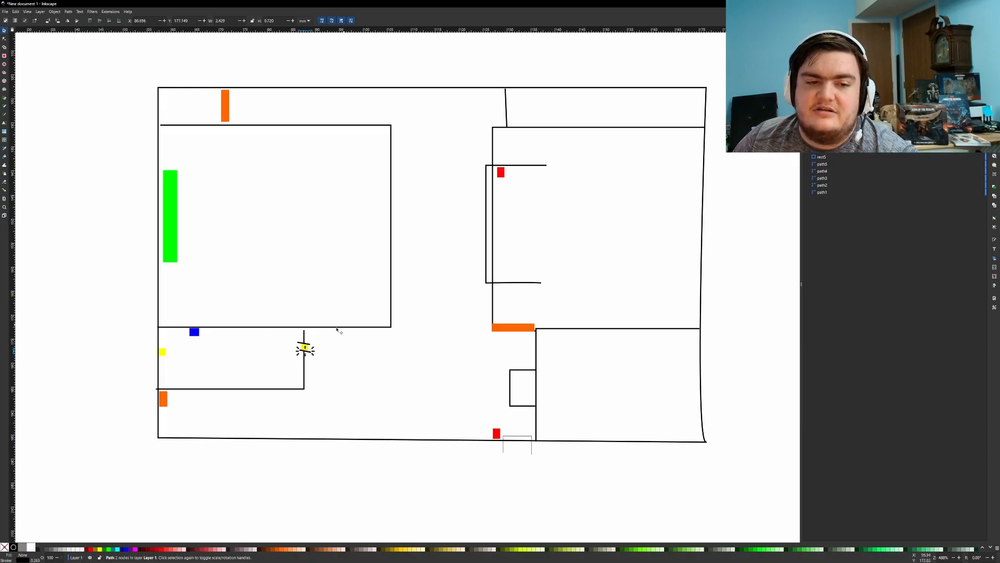
Nudge the small entrance outline on the lower wall and the open bracket-shaped path beside the upper red marker slightly, and clear the selection.
left_click(496, 295)
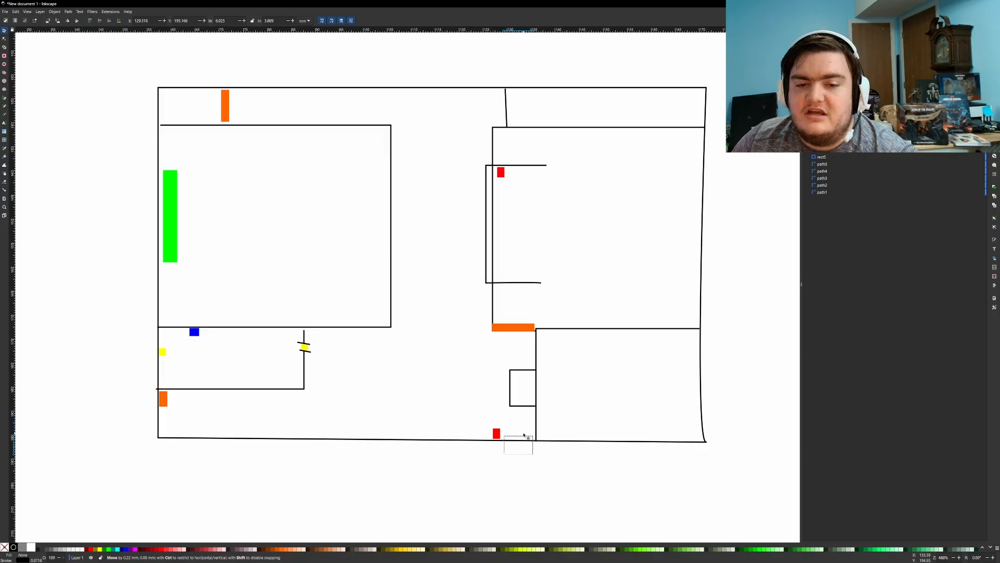
mouse_move(525, 436)
left_mouse_down()
mouse_move(408, 437)
mouse_move(527, 439)
left_mouse_up()
mouse_move(489, 202)
left_mouse_down()
mouse_move(440, 208)
mouse_move(491, 208)
left_mouse_up()
key("Escape")
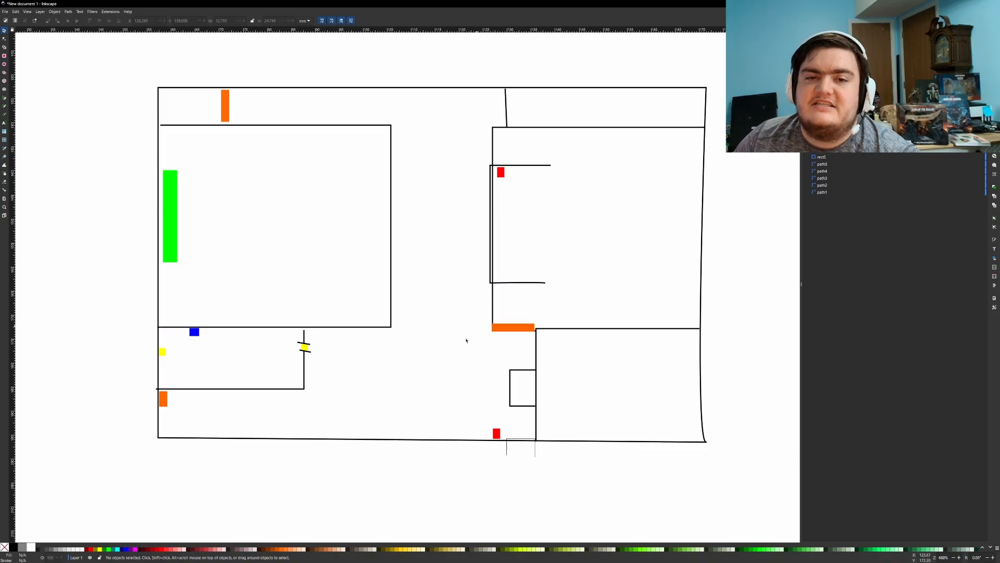
scroll(376, 338, "down", 5)
scroll(381, 334, "up", 4)
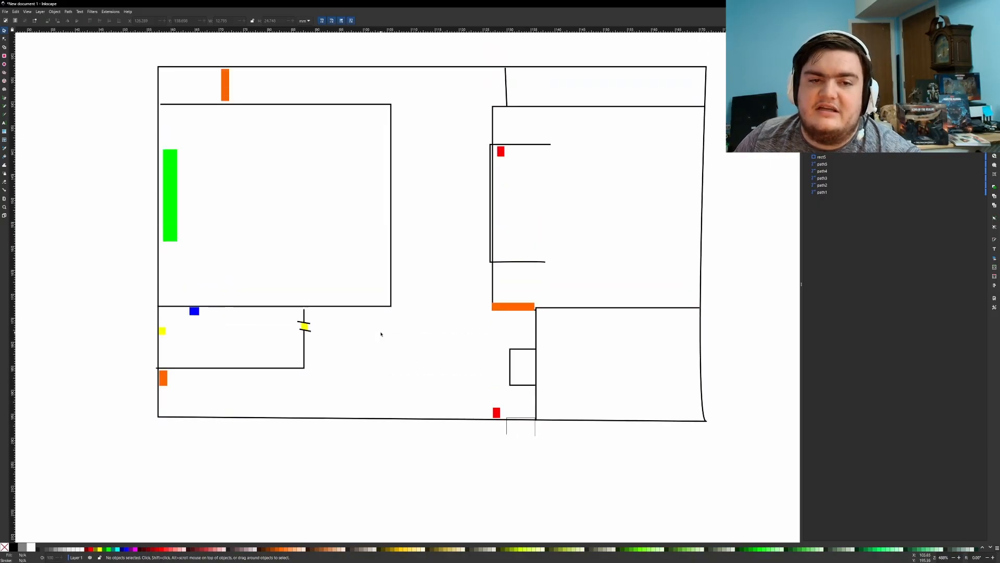
scroll(381, 333, "down", 3, "ctrl")
scroll(380, 334, "up", 3, "ctrl")
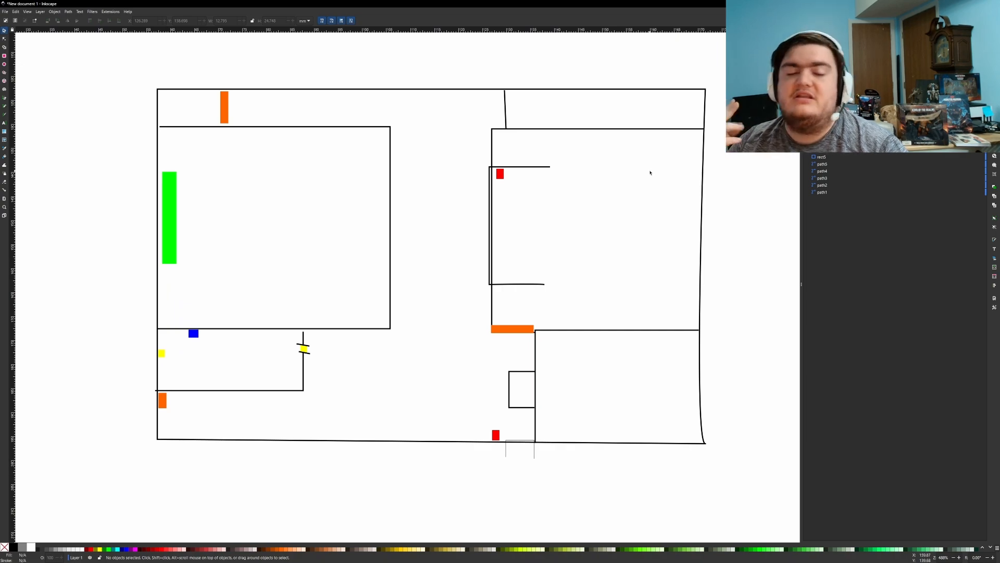
scroll(591, 149, "down", 2, "ctrl")
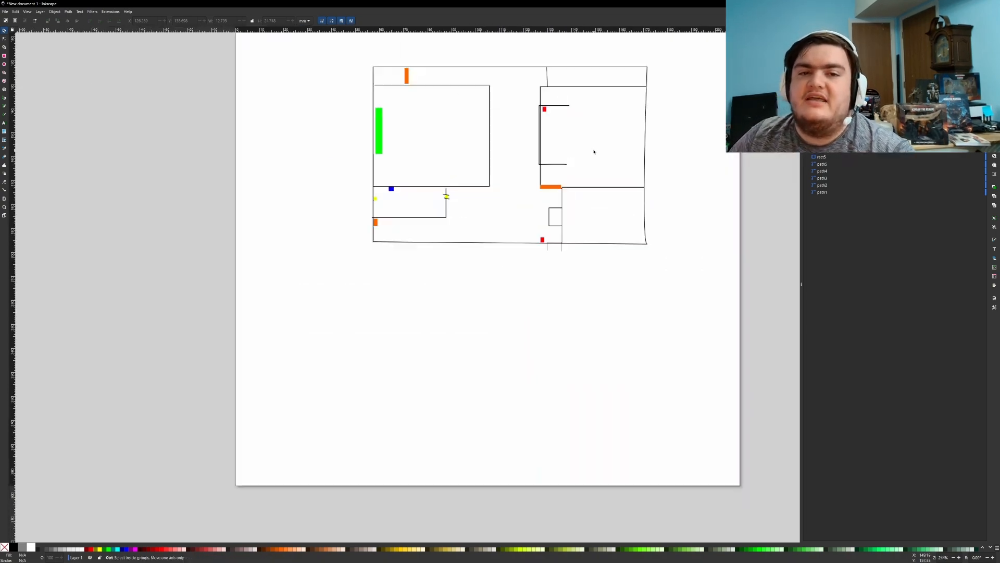
scroll(596, 152, "up", 1, "ctrl")
scroll(597, 151, "down", 1, "ctrl")
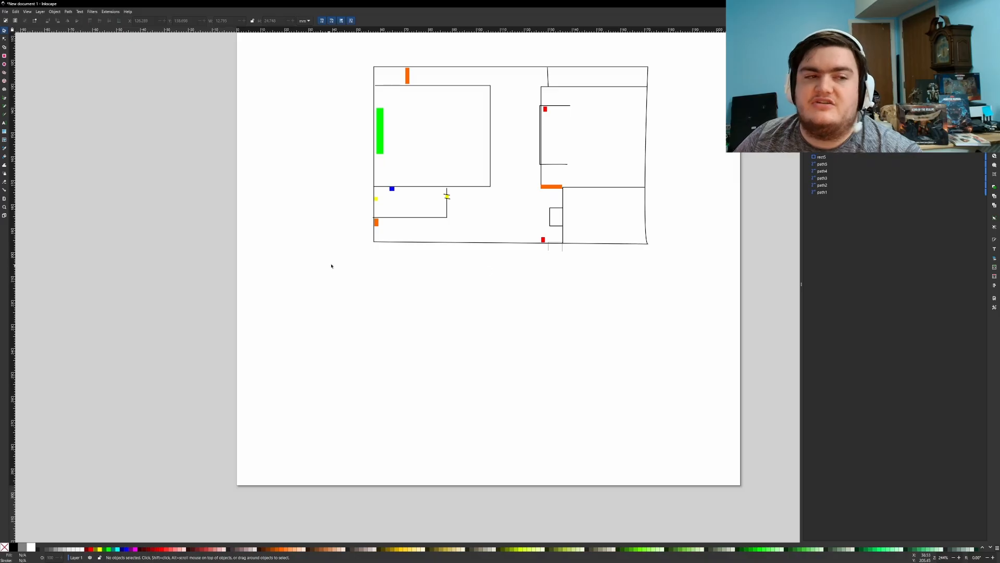
Draw a narrow corridor about 20 mm long in the empty area below the floor plan with the Pen tool, leaving its right end open.
scroll(286, 154, "down", 3)
scroll(286, 154, "right", 1, "shift")
scroll(286, 156, "up", 2, "ctrl")
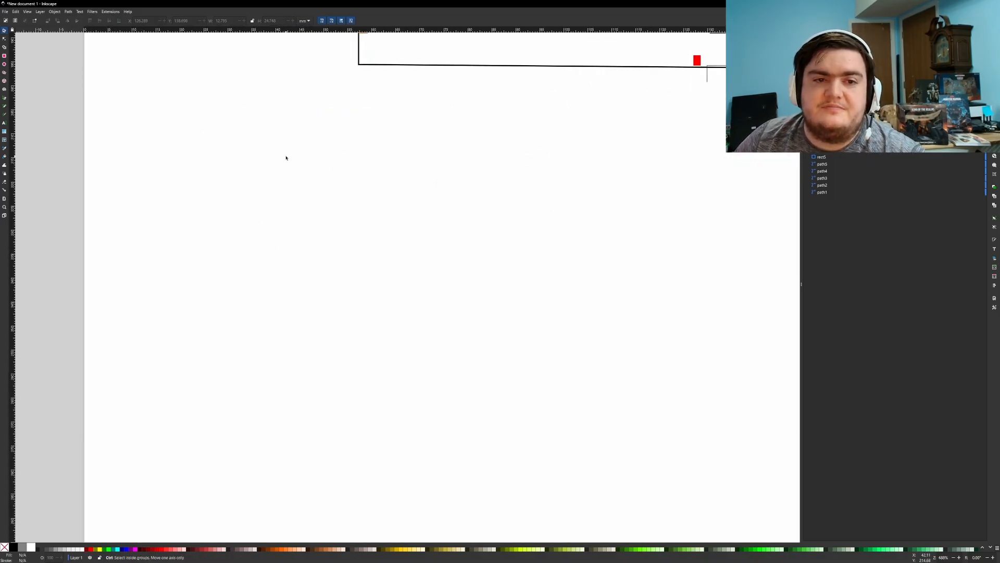
left_click(4, 99)
scroll(308, 163, "down", 5)
scroll(308, 163, "right", 2, "shift")
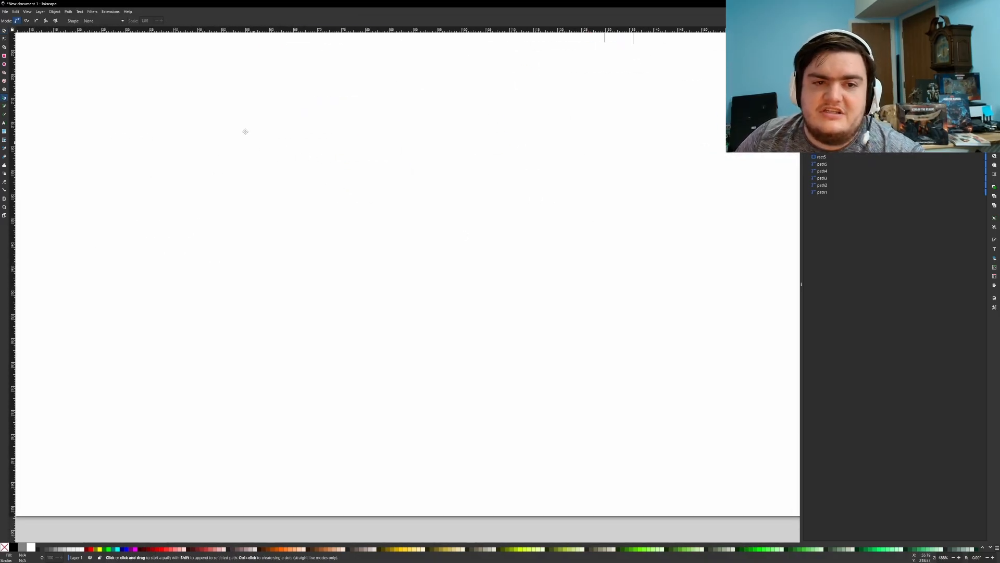
left_click(223, 125)
left_click(224, 146)
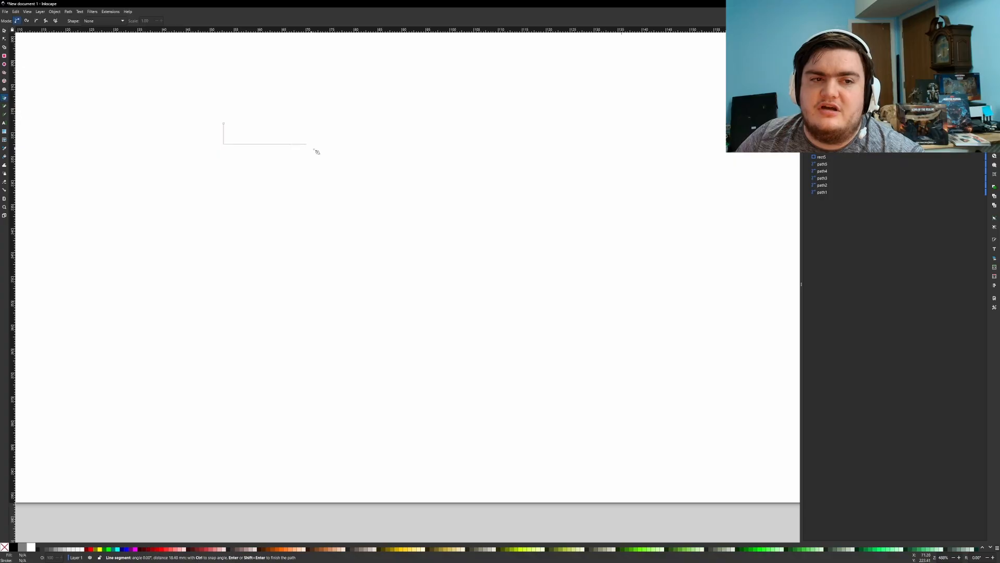
left_click(320, 146)
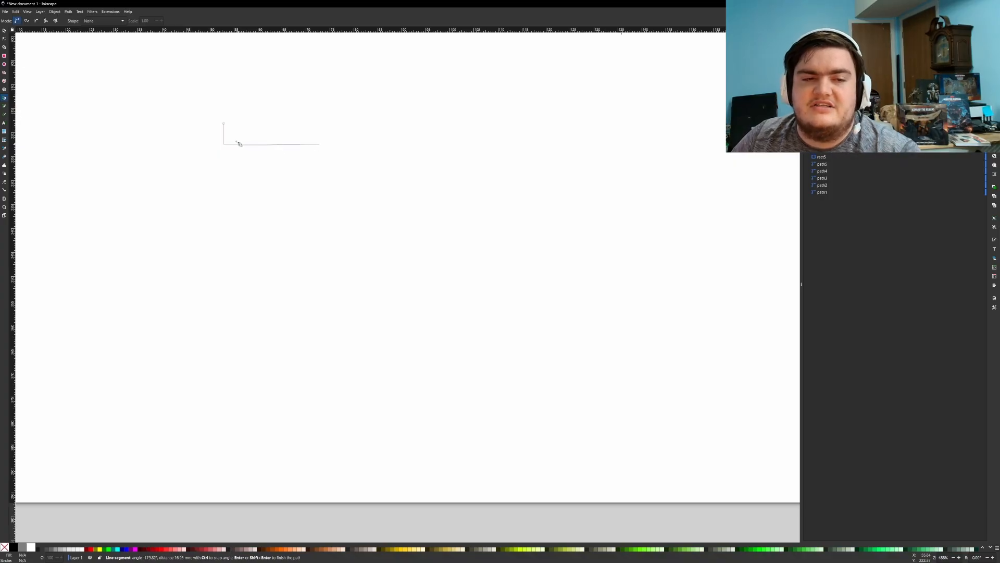
right_click(226, 126)
left_click(225, 125)
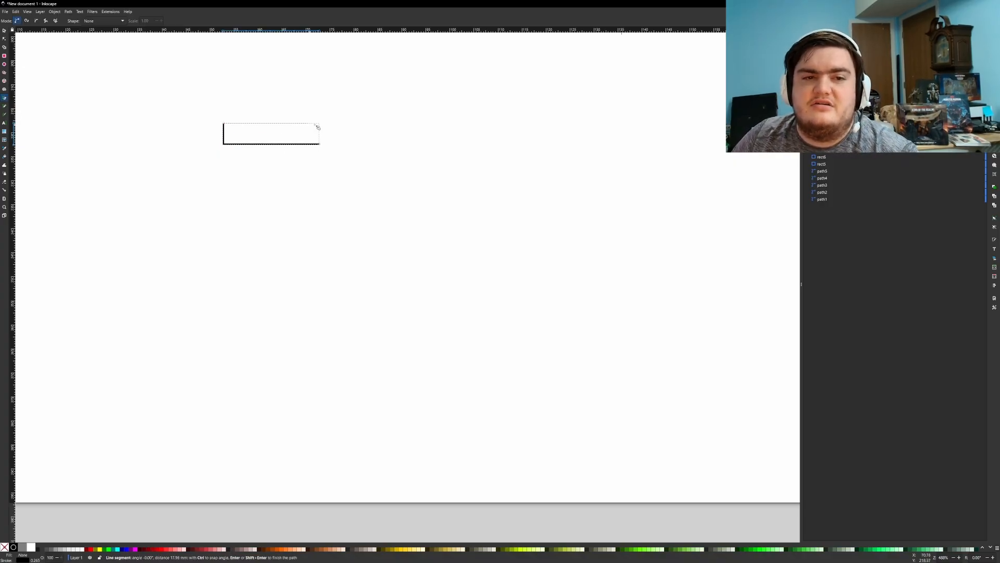
left_click(322, 126)
right_click(322, 125)
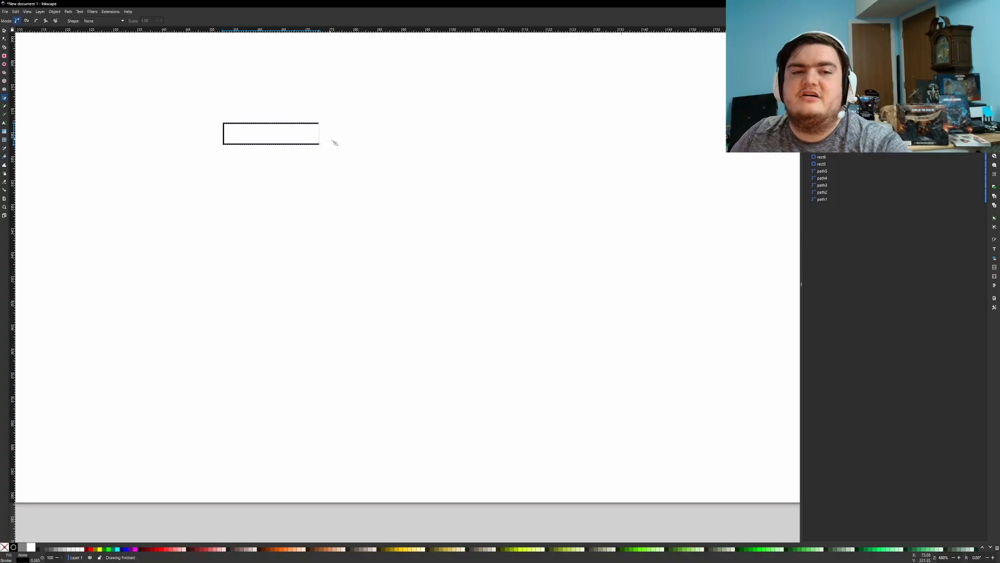
Draw a room about 27 by 17 mm at the corridor's open end, connecting its outline to both corridor walls.
left_click(320, 125)
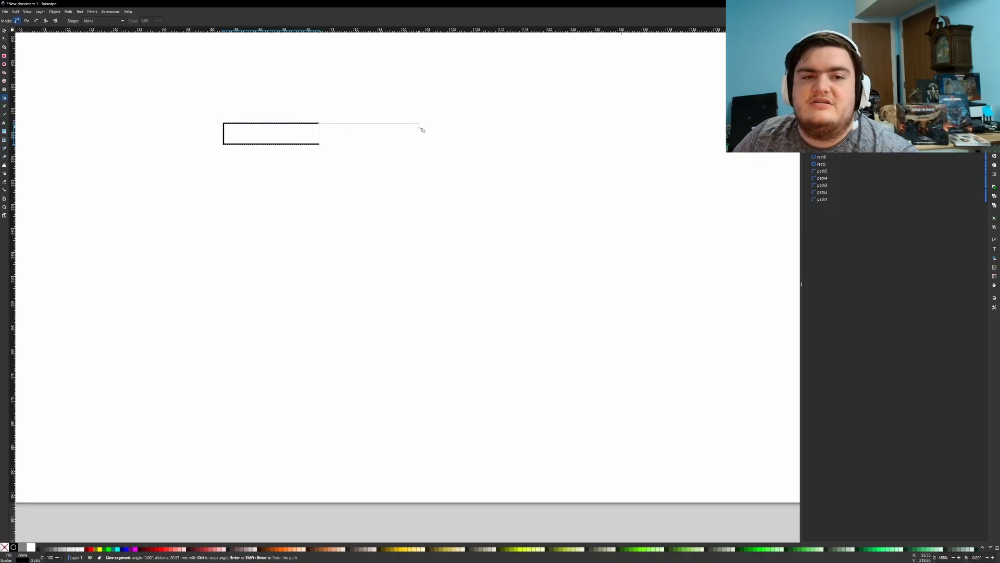
left_click(448, 124)
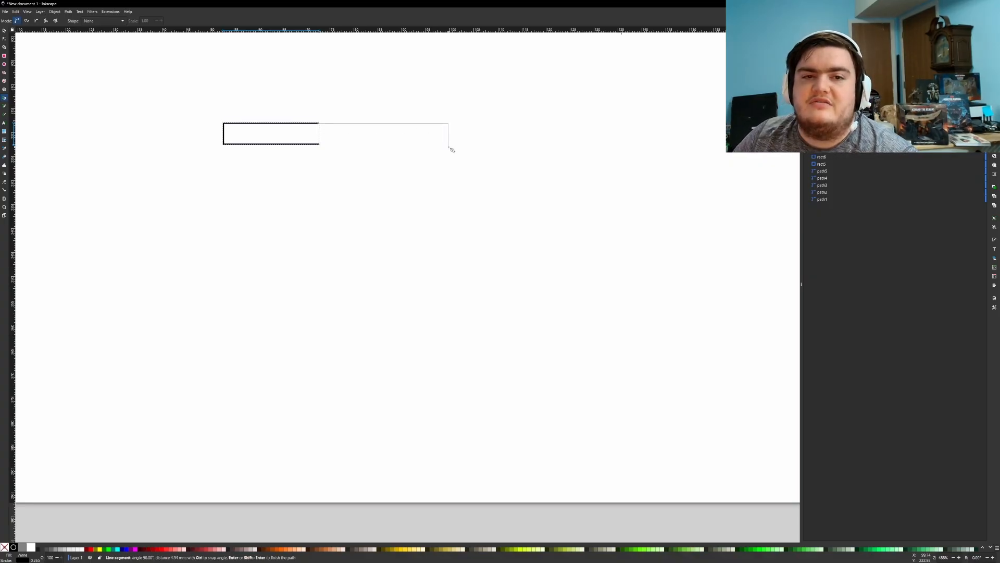
left_click(449, 206)
left_click(325, 199)
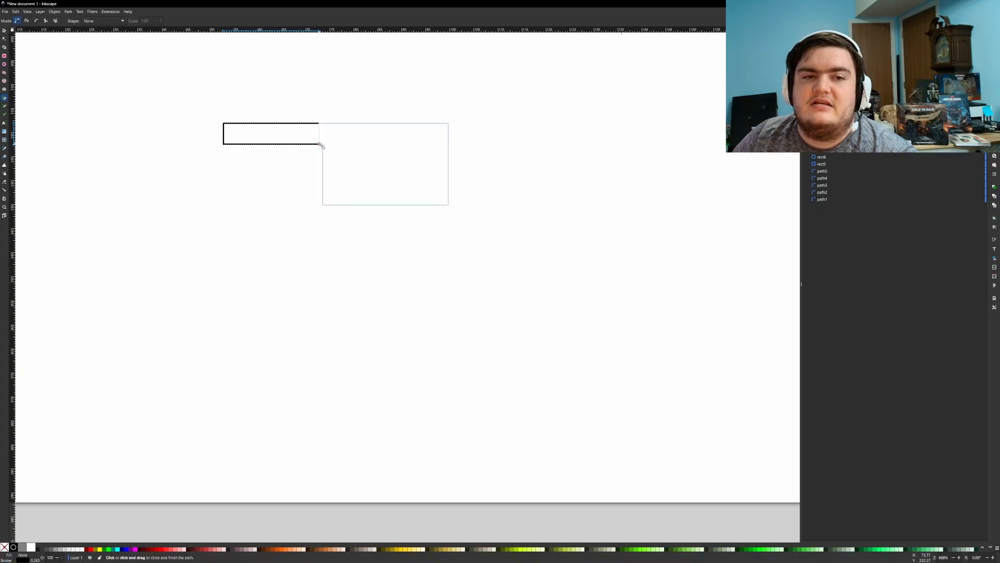
left_click(323, 145)
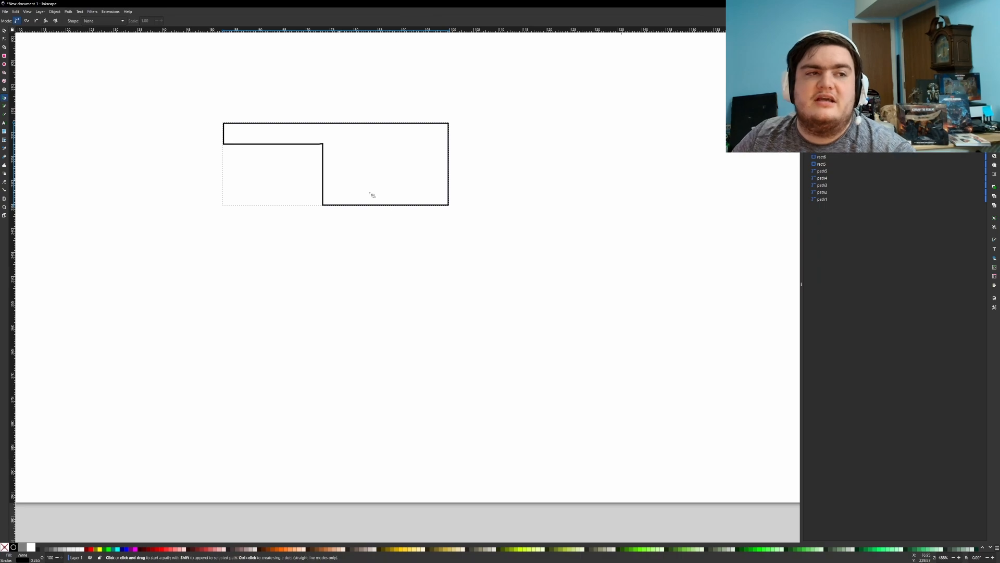
Mark a doorway on the room's lower wall with a short vertical line and a duplicate placed just beside it.
left_click(395, 200)
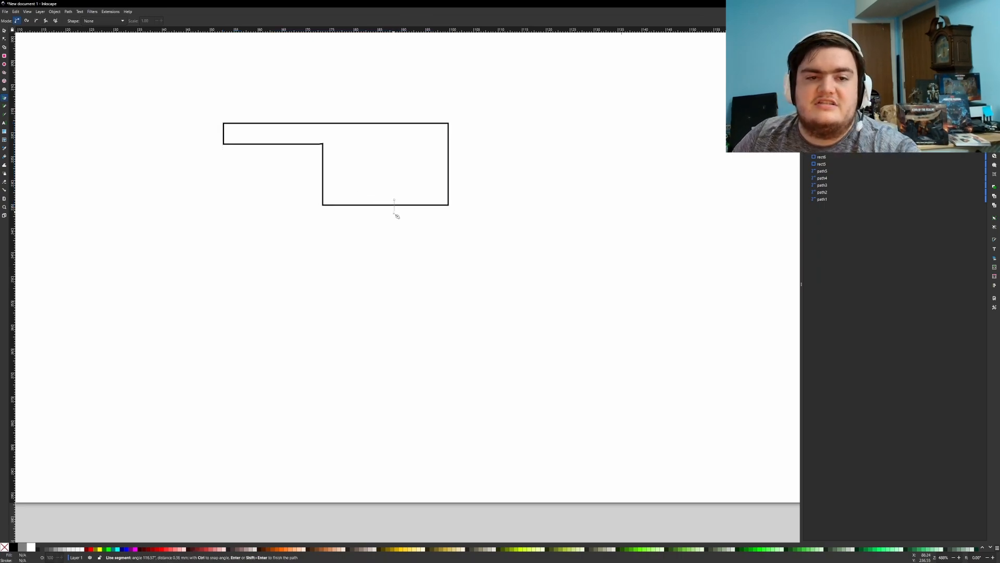
double_click(394, 210)
left_click(4, 31)
key("ctrl+c")
key("ctrl+v")
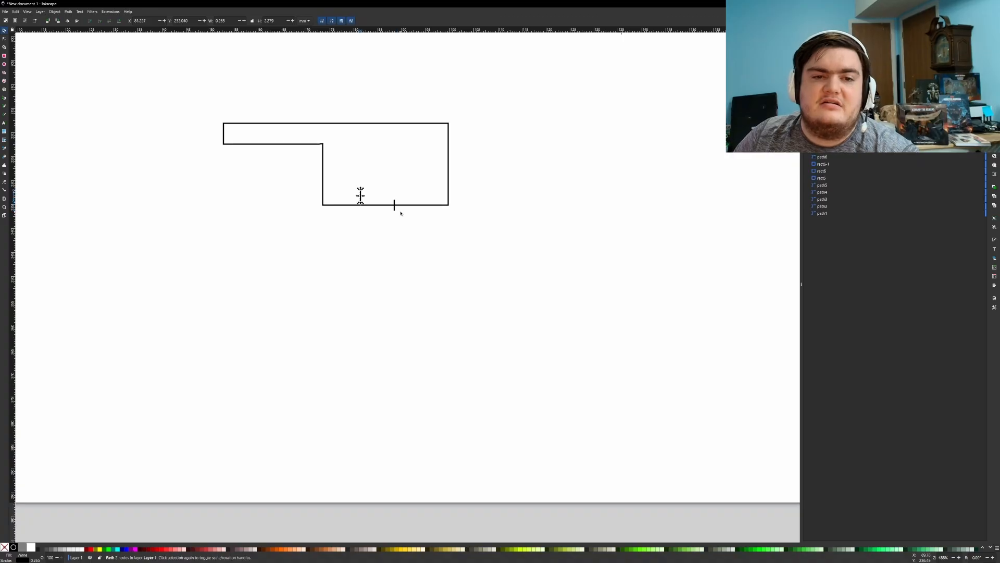
left_click_drag(361, 196, 402, 205)
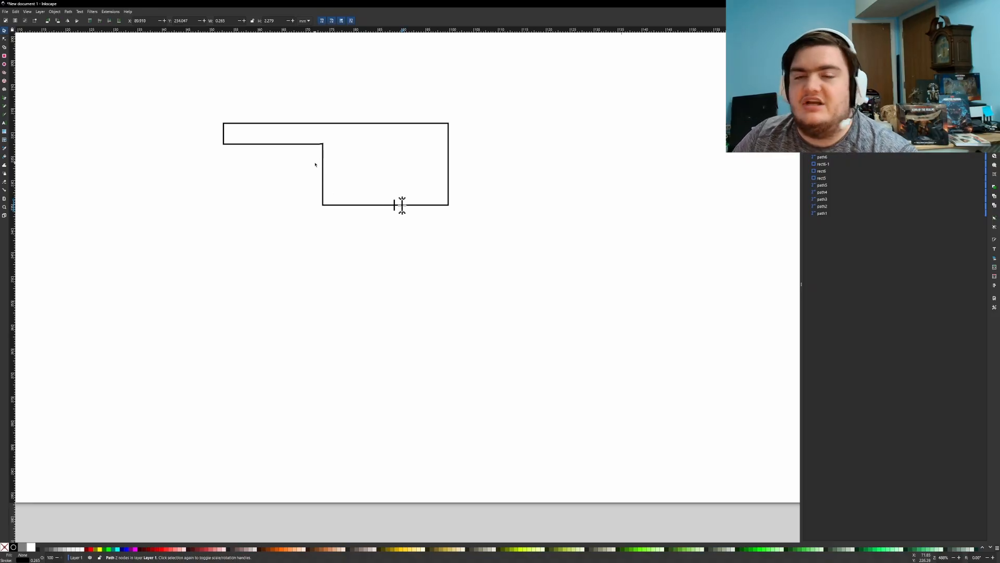
left_click(415, 194)
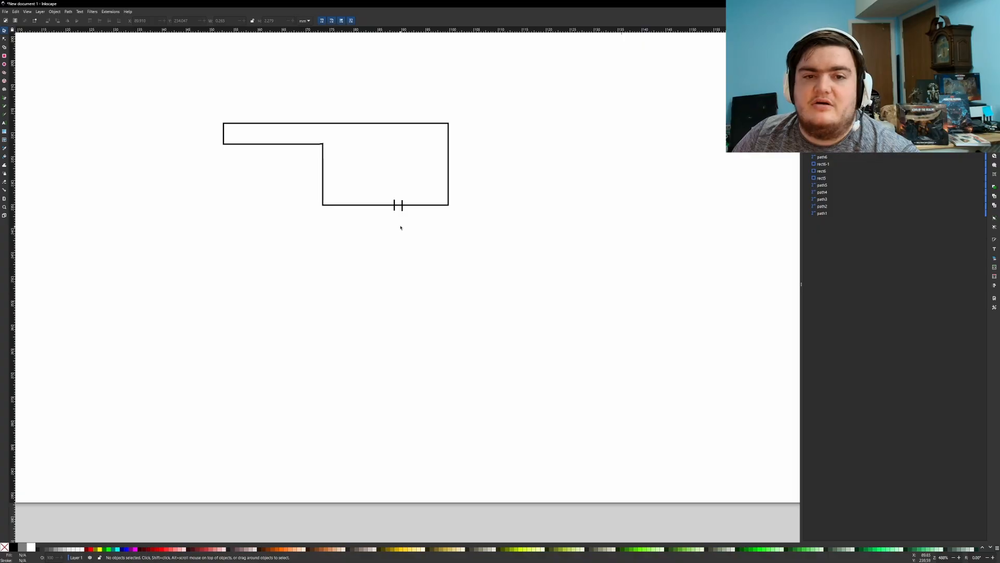
Try to outline a large area below the room, running from the room's lower right corner around to the corridor's closed end.
left_click(4, 97)
right_click(493, 241)
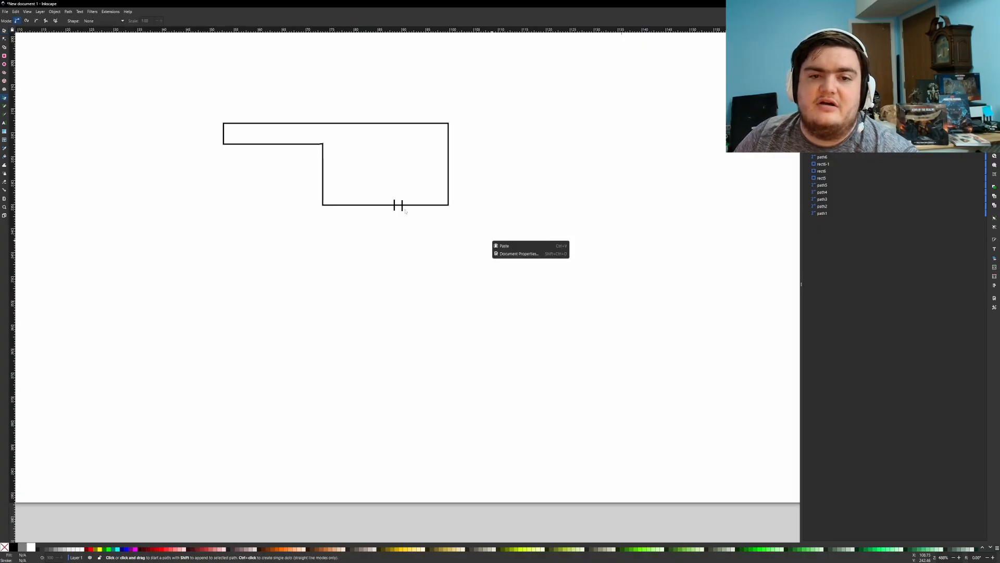
key("Escape")
middle_click_drag(341, 241, 561, 224)
scroll(620, 214, "down", 1, "ctrl")
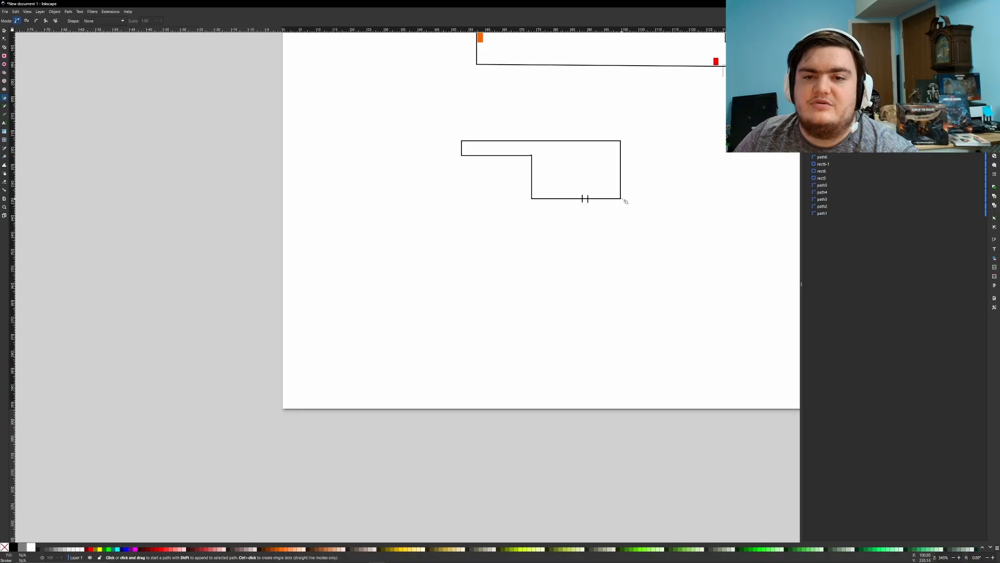
left_click(622, 199)
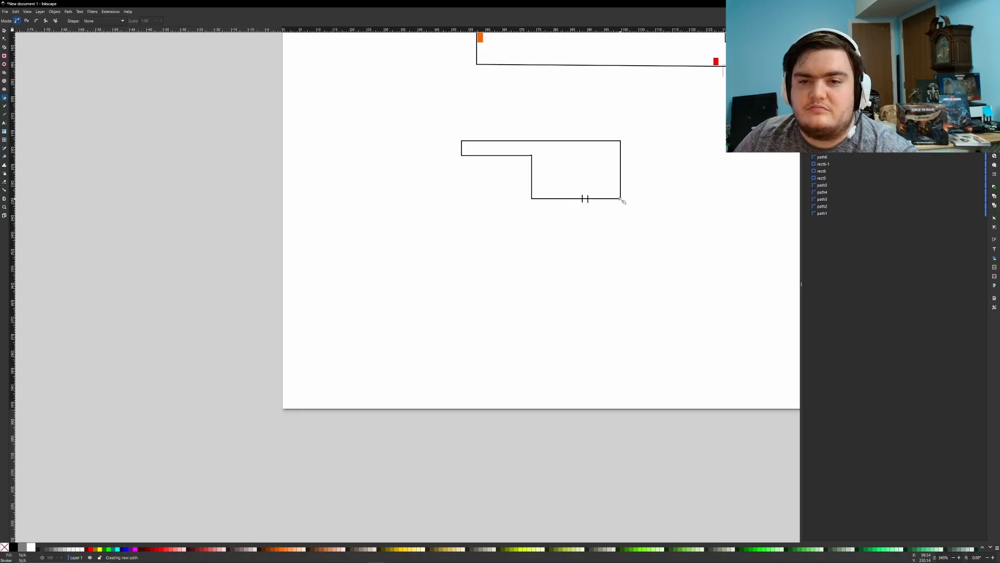
left_click(620, 297)
left_click(305, 297)
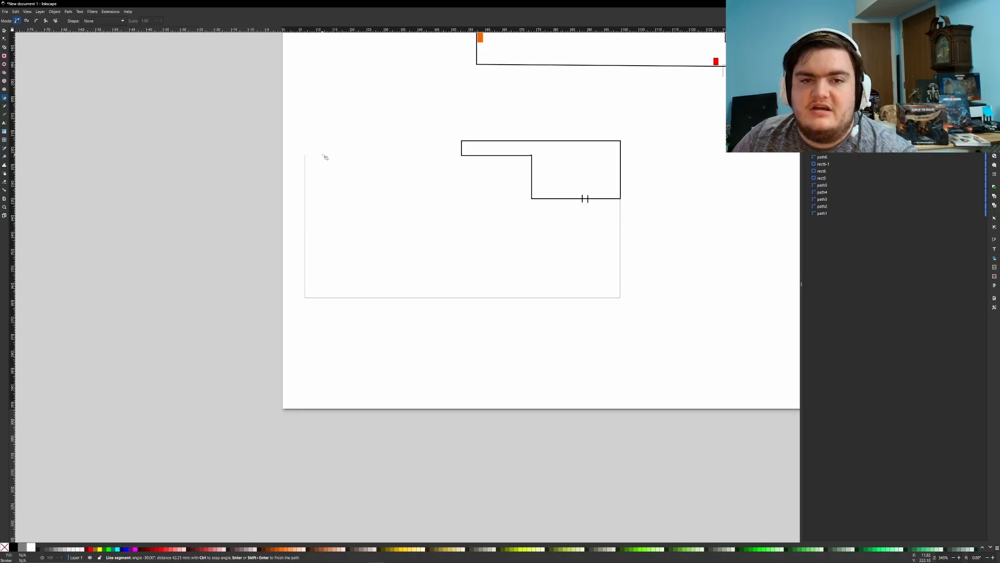
left_click(334, 146)
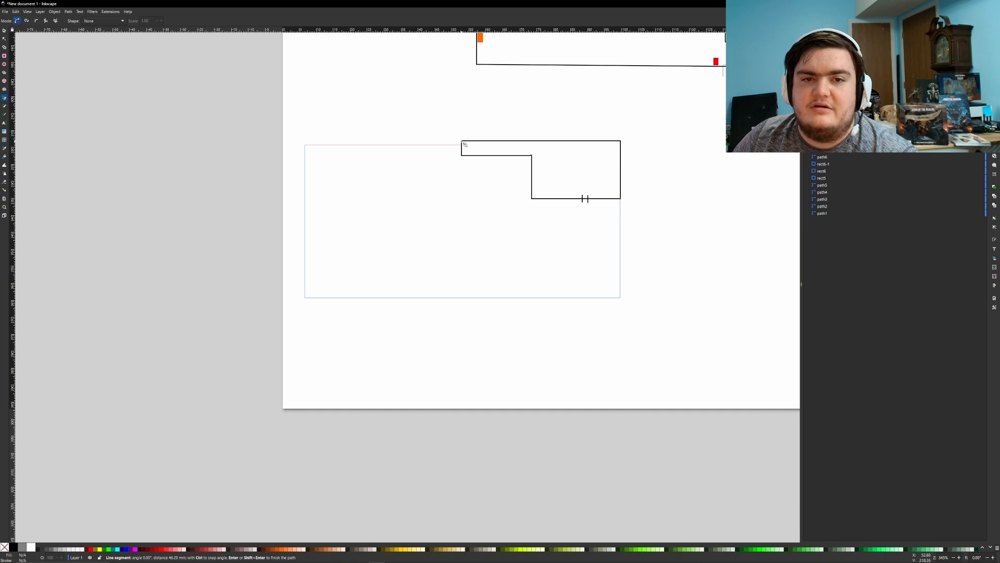
double_click(462, 141, "ctrl")
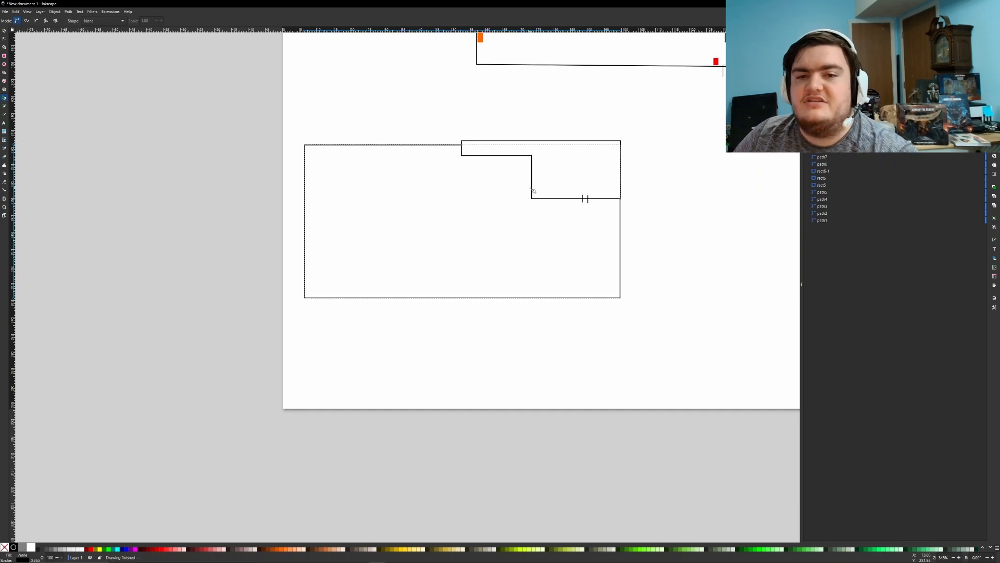
key("ctrl+z")
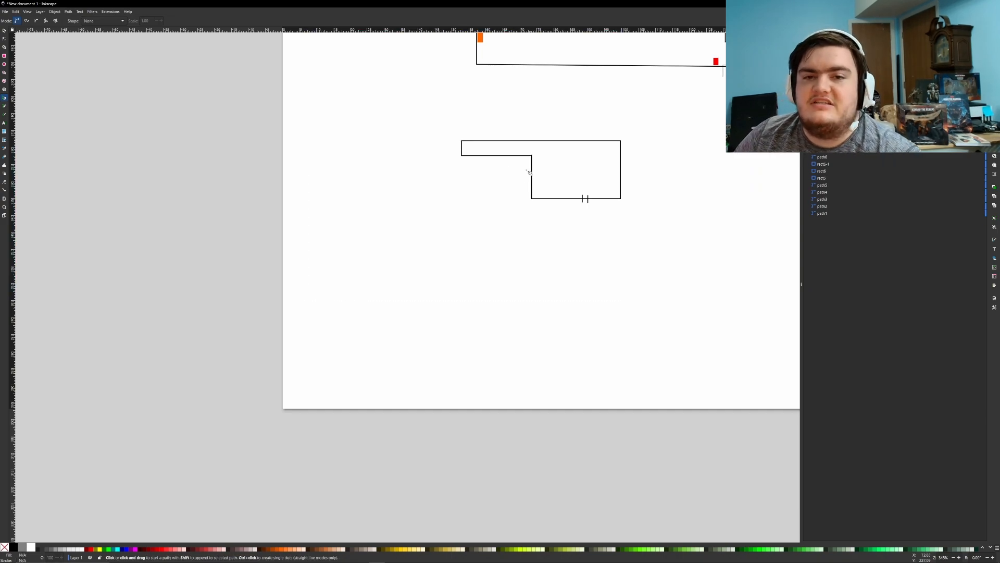
left_click(462, 156)
left_click(308, 156)
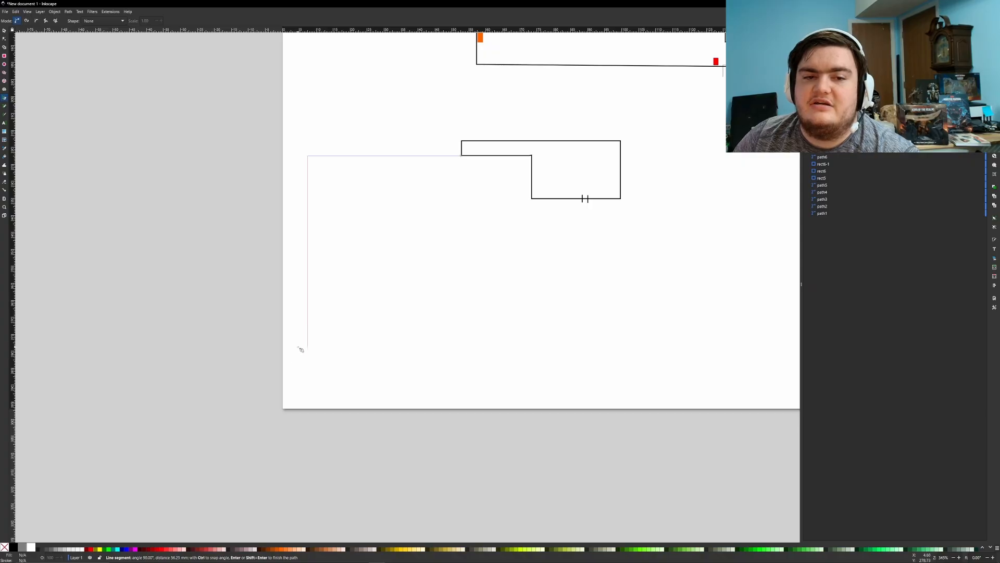
left_click(308, 325)
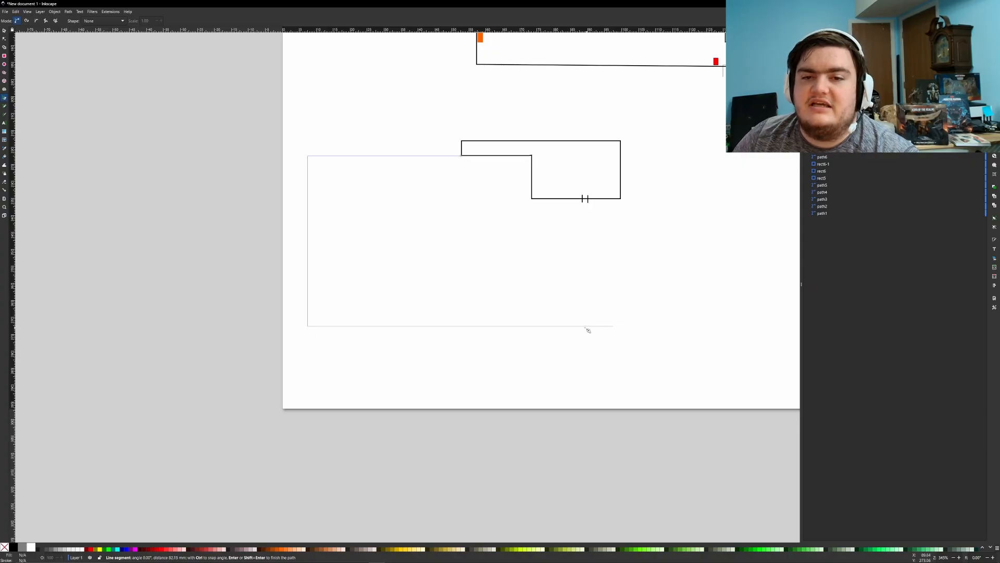
left_click(538, 326)
left_click(537, 274)
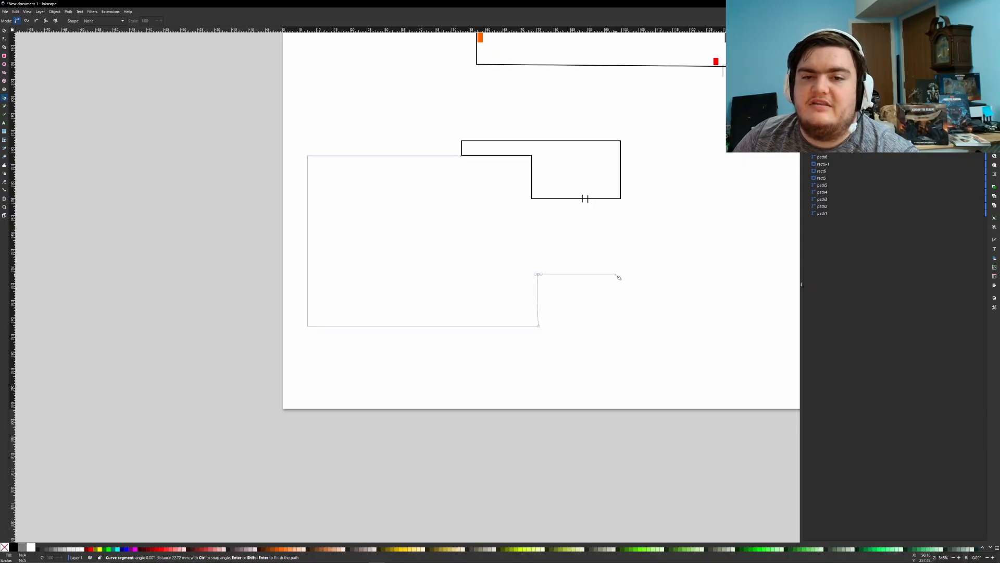
left_click_drag(627, 274, 627, 260)
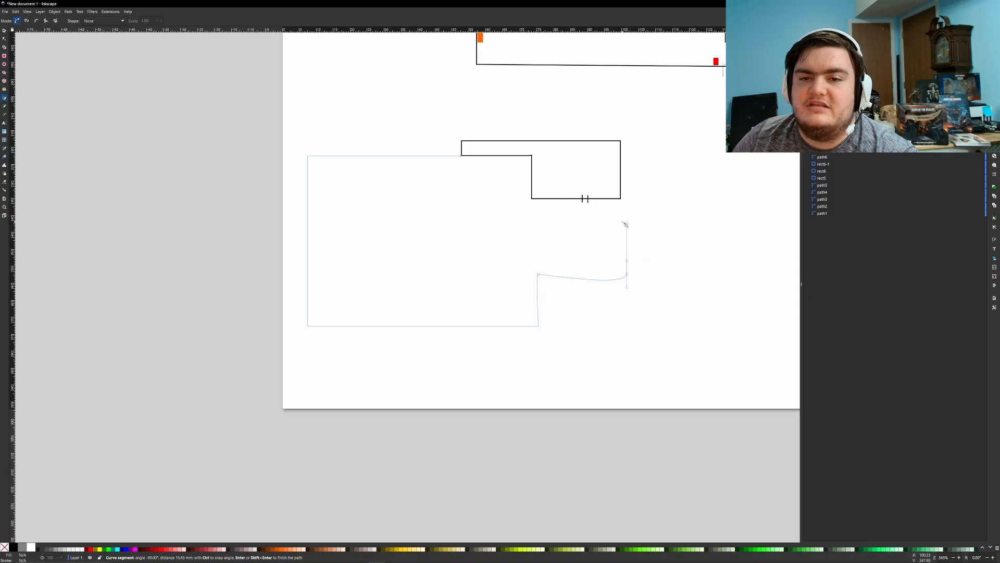
key("Return")
key("ctrl+z")
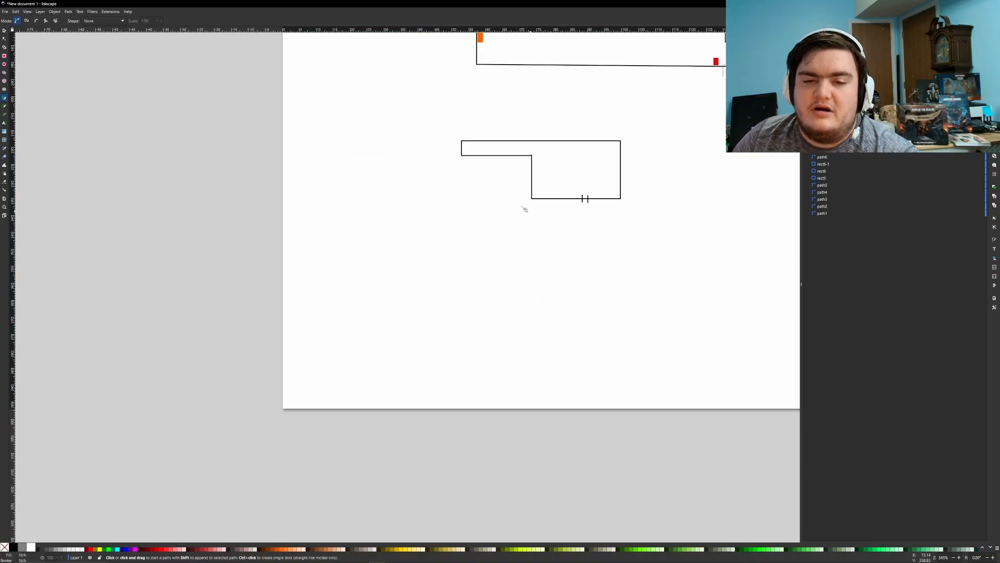
Outline a stepped area about 79 by 31 mm from the corridor's closed end around to the room's lower right corner.
left_click(462, 155)
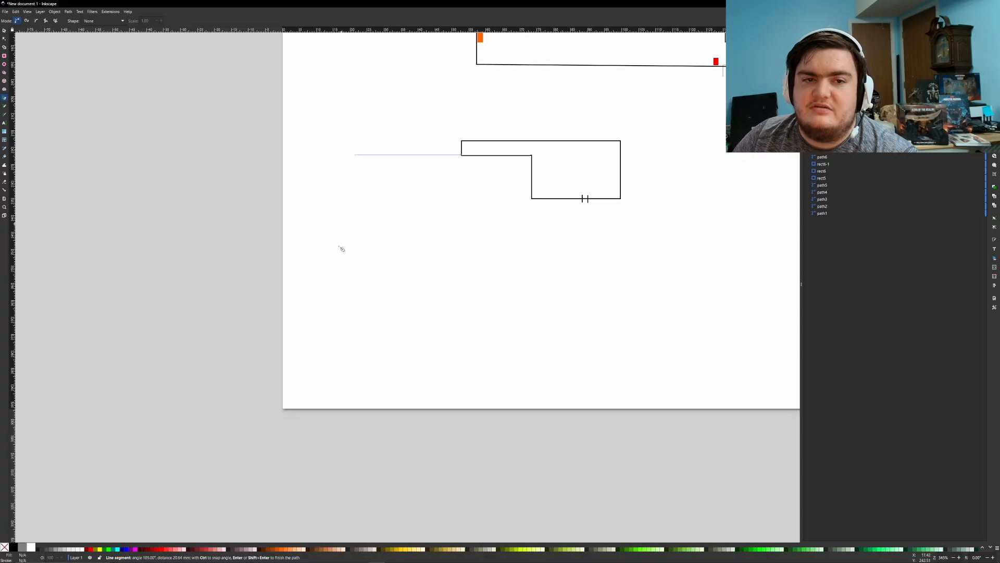
left_click(362, 261)
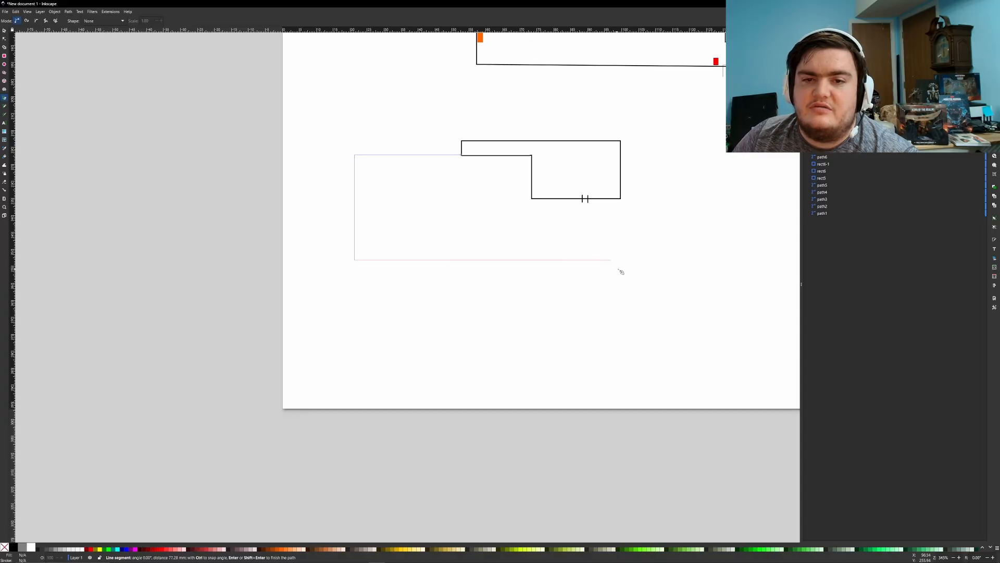
left_click(531, 263)
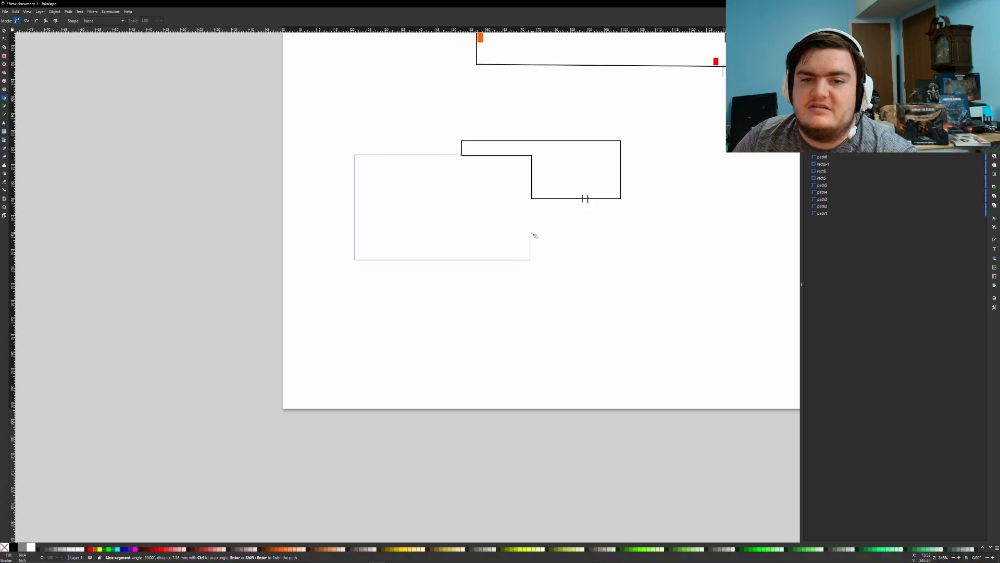
left_click(532, 233)
left_click(626, 226)
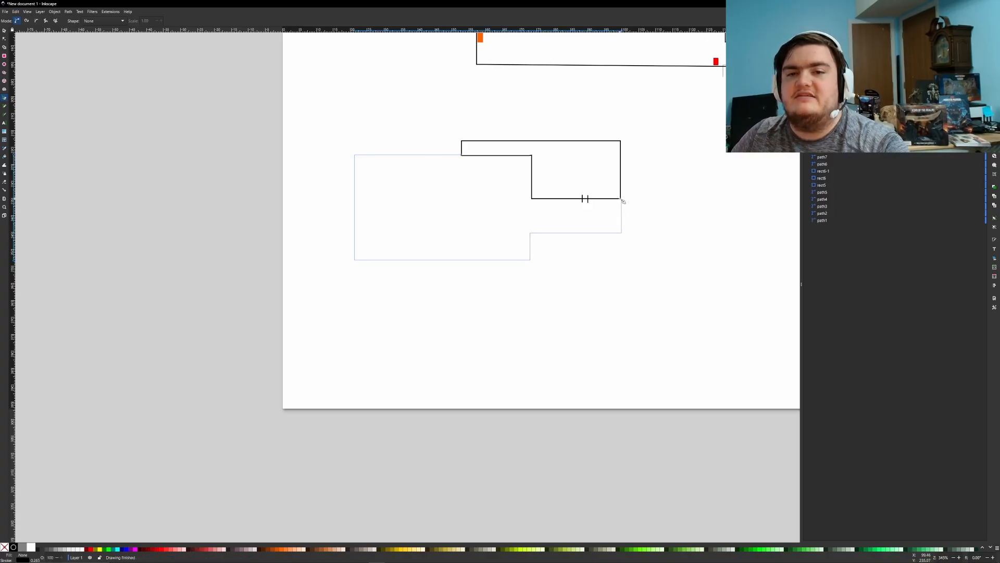
double_click(623, 200)
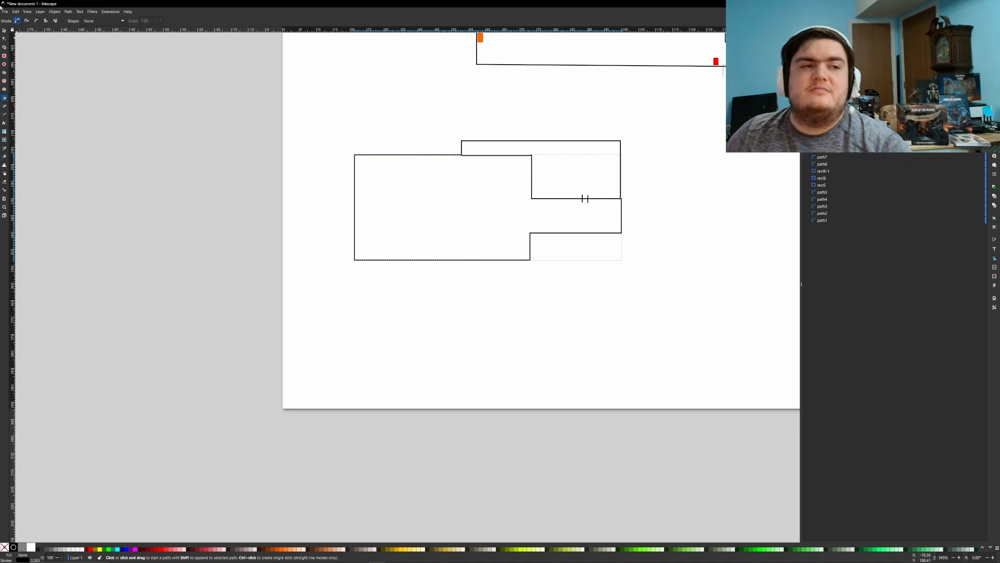
left_click(5, 32)
Add the text label "Trucks" just below the narrow passage at the right end of the large area.
scroll(561, 271, "up", 4, "ctrl")
middle_click_drag(442, 234, 141, 253)
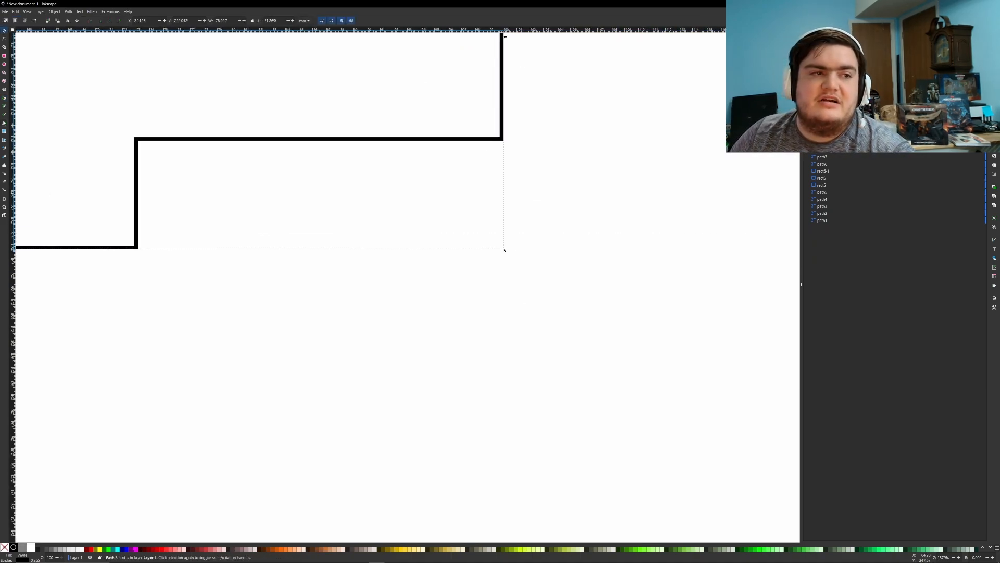
key("t")
left_click_drag(175, 162, 406, 235)
type("Truc")
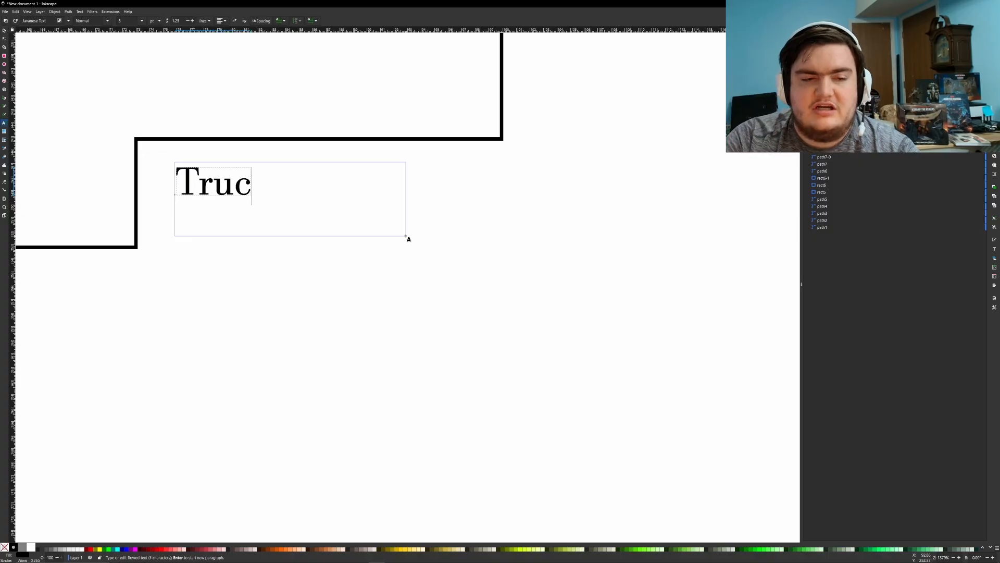
type("ks")
key("Escape")
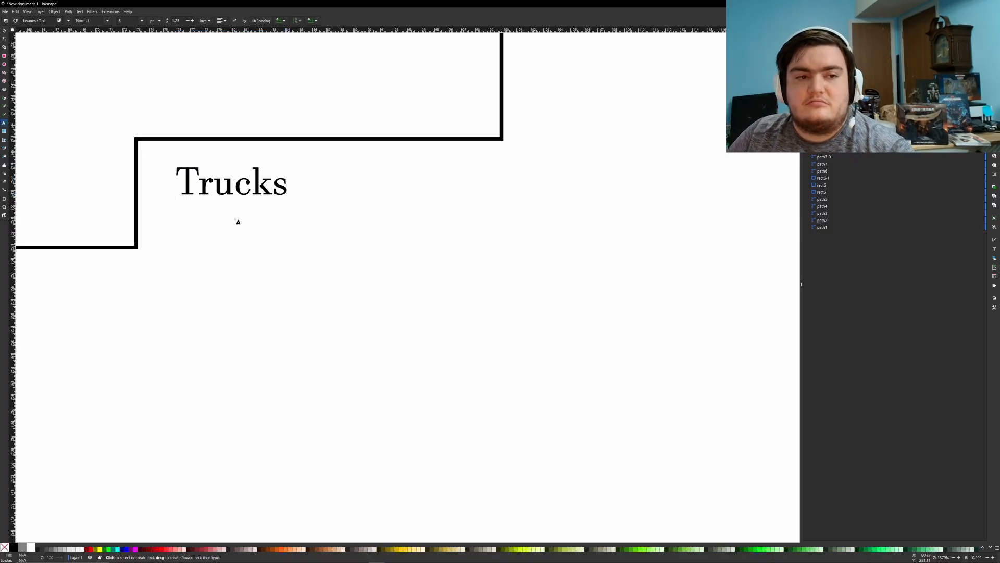
Enclose a small room below the corridor with a line from the first room's lower left corner to the corridor's closed end.
scroll(238, 222, "down", 4, "ctrl")
middle_click_drag(235, 217, 447, 235)
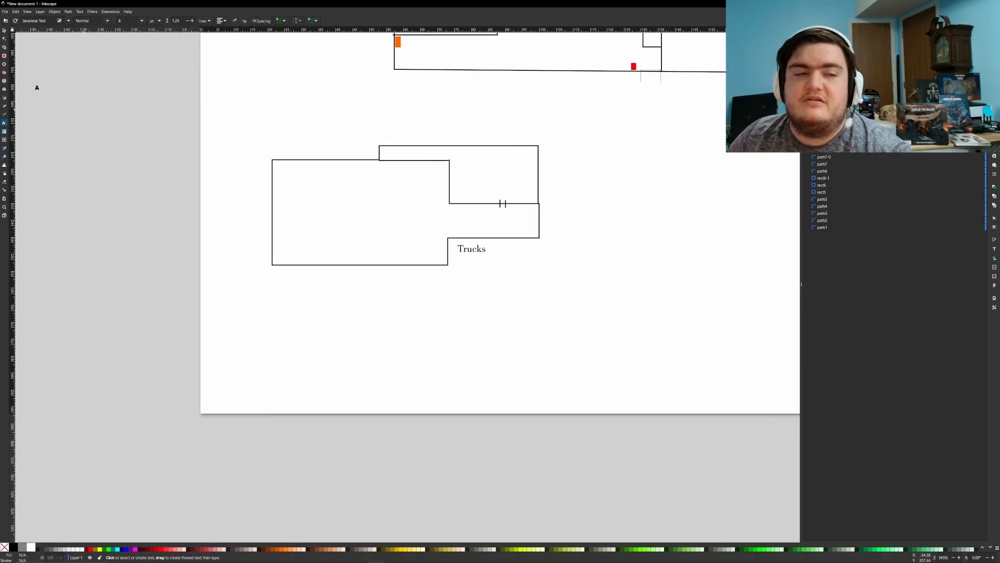
left_click(5, 30)
middle_click_drag(357, 182, 480, 221)
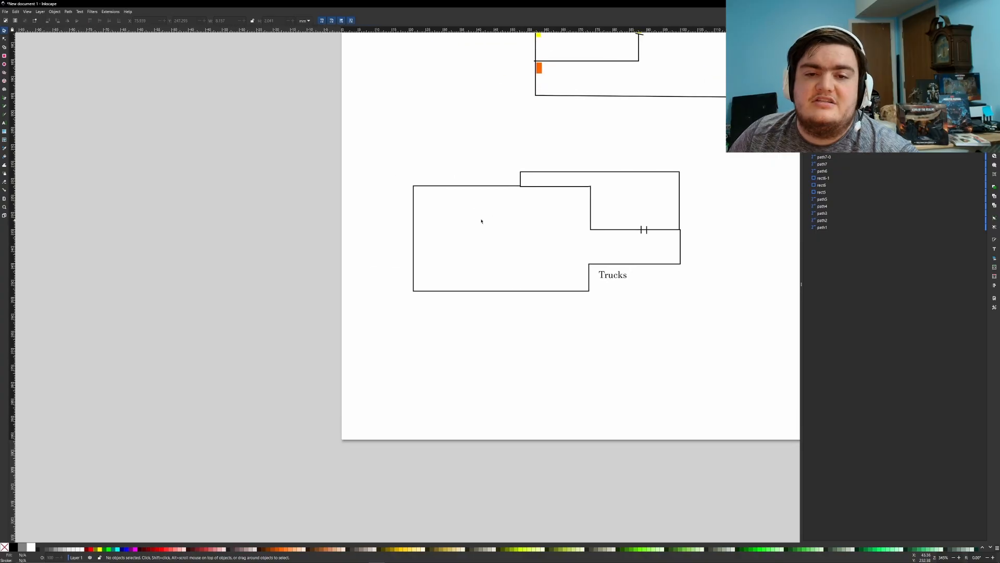
scroll(418, 224, "up", 4, "ctrl")
middle_click_drag(341, 224, 422, 223)
scroll(421, 223, "down", 1, "ctrl")
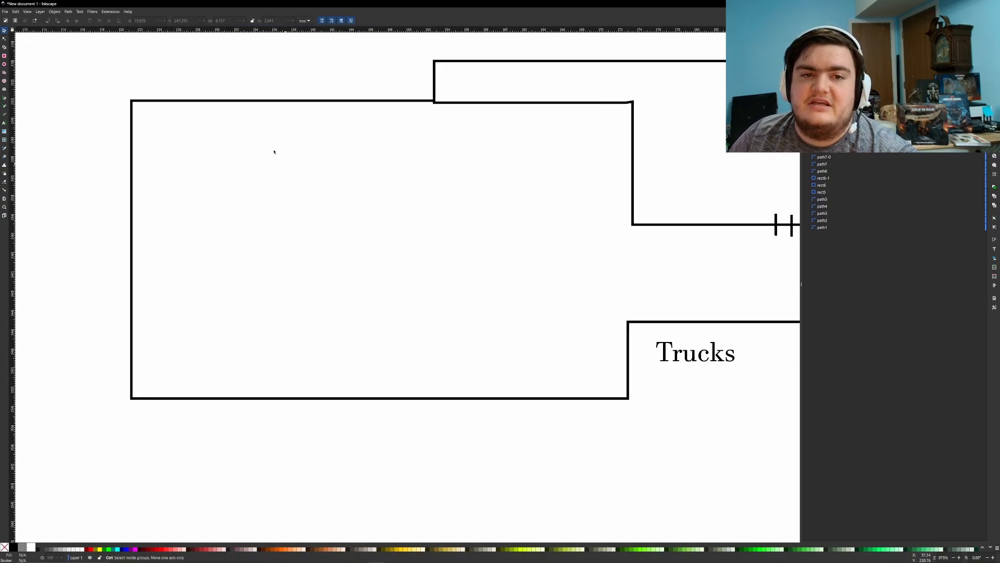
left_click(6, 97)
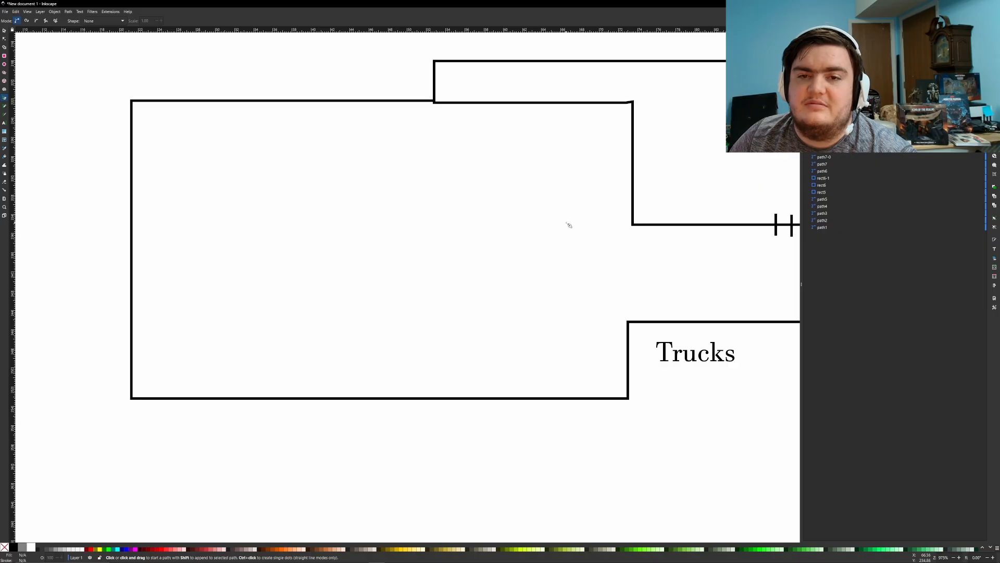
middle_click_drag(649, 237, 545, 209)
scroll(546, 209, "down", 1, "ctrl")
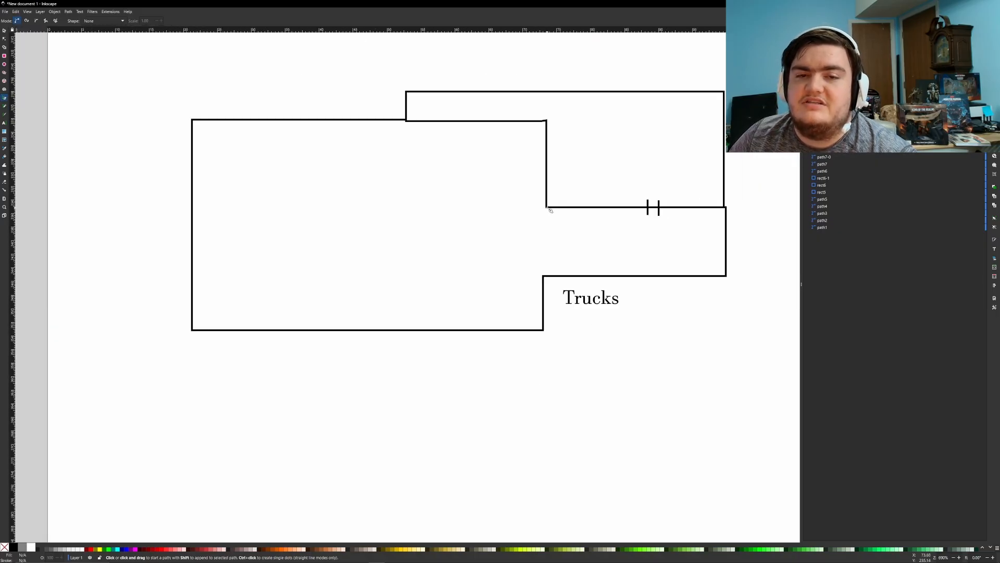
left_click(547, 208)
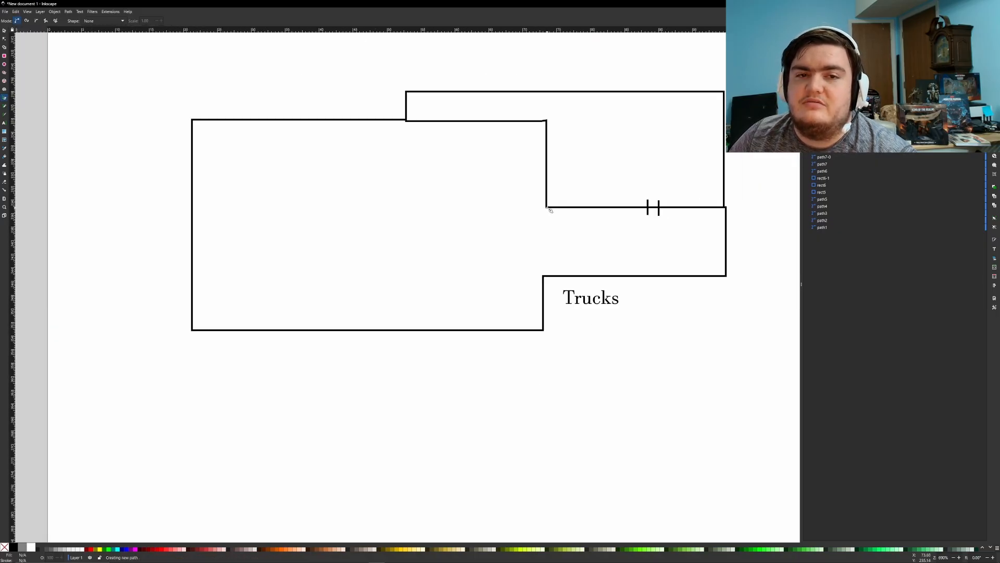
left_click(406, 207)
left_click(406, 121)
key("Return")
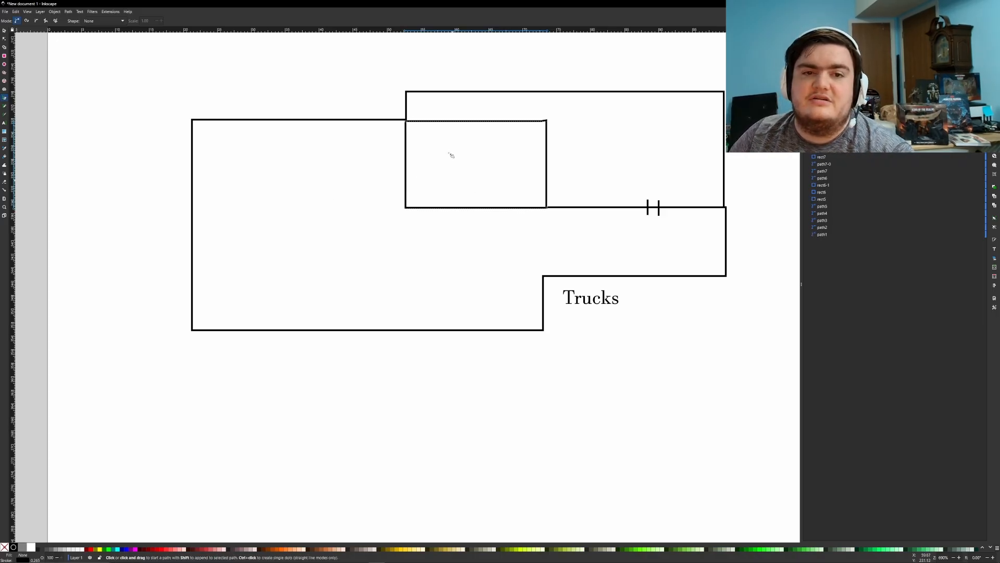
Draw a blue rectangle about 1.3 by 1.1 mm against the small room's upper wall.
left_click(5, 56)
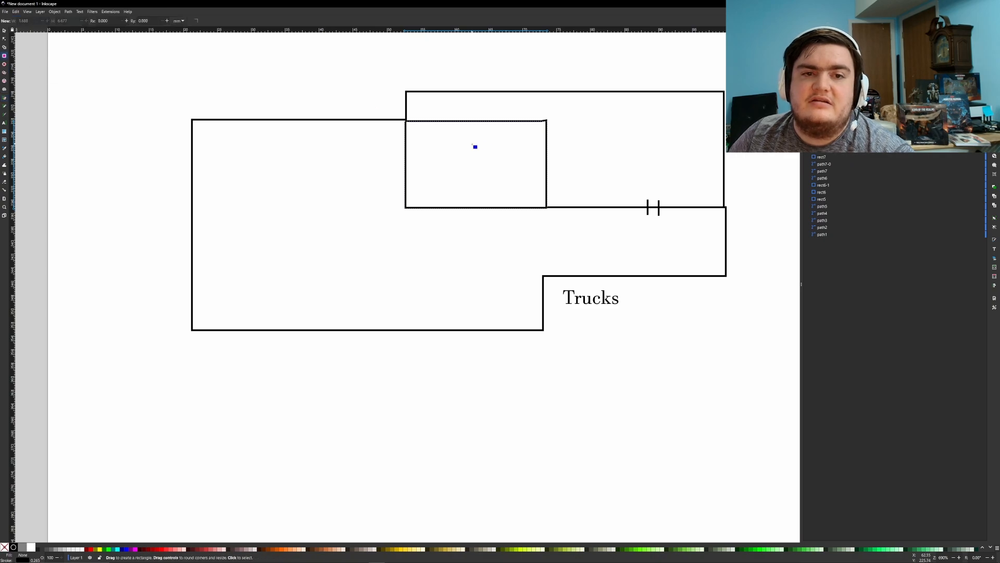
left_click_drag(485, 121, 494, 129)
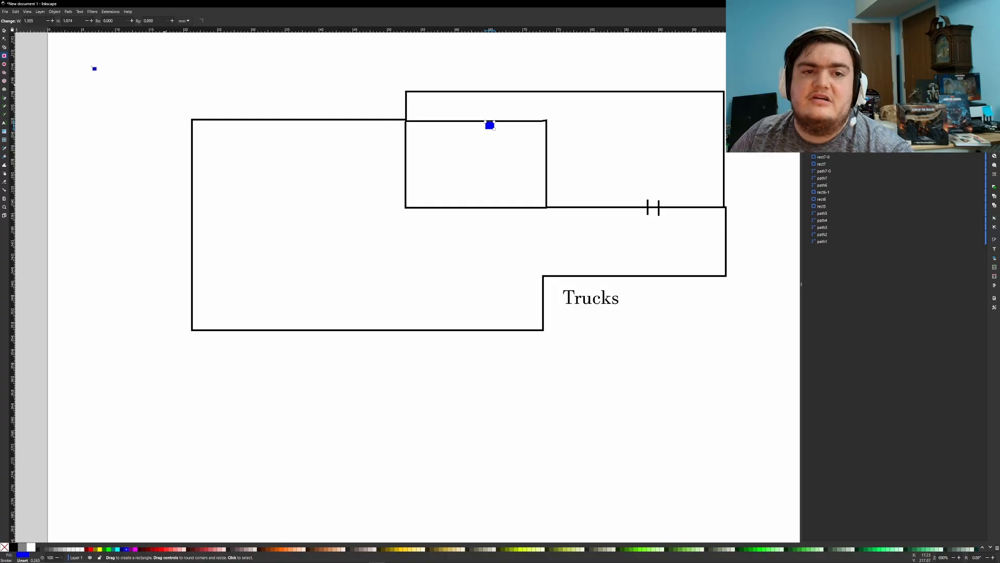
left_click(4, 31)
Copy the corridor-and-room outline together with the large area's outline and place the pair in the empty space right of the original layout.
scroll(198, 109, "down", 3, "ctrl")
middle_click_drag(308, 151, 505, 204)
left_click_drag(614, 267, 580, 243)
left_click(581, 188)
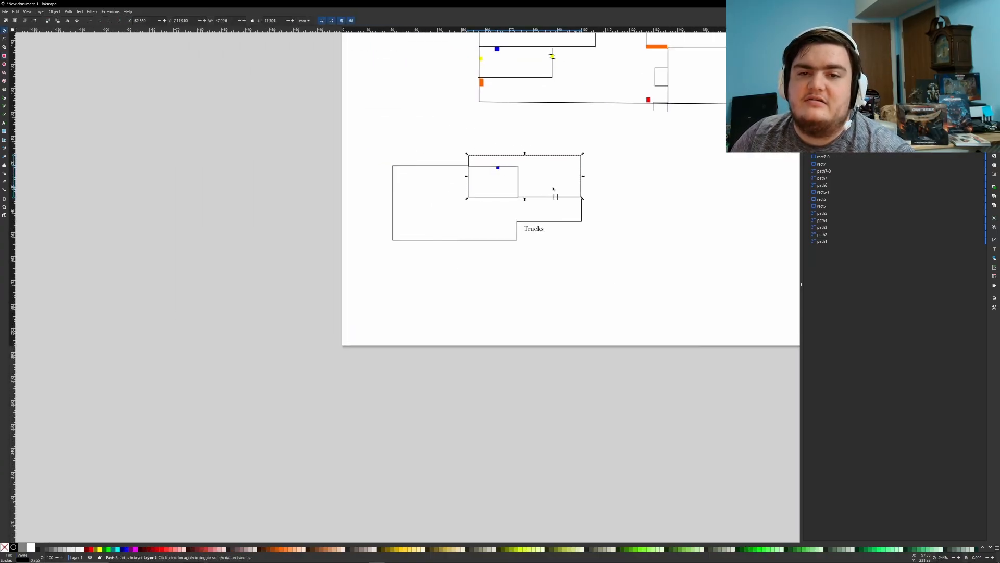
left_click(516, 184)
left_click(519, 183)
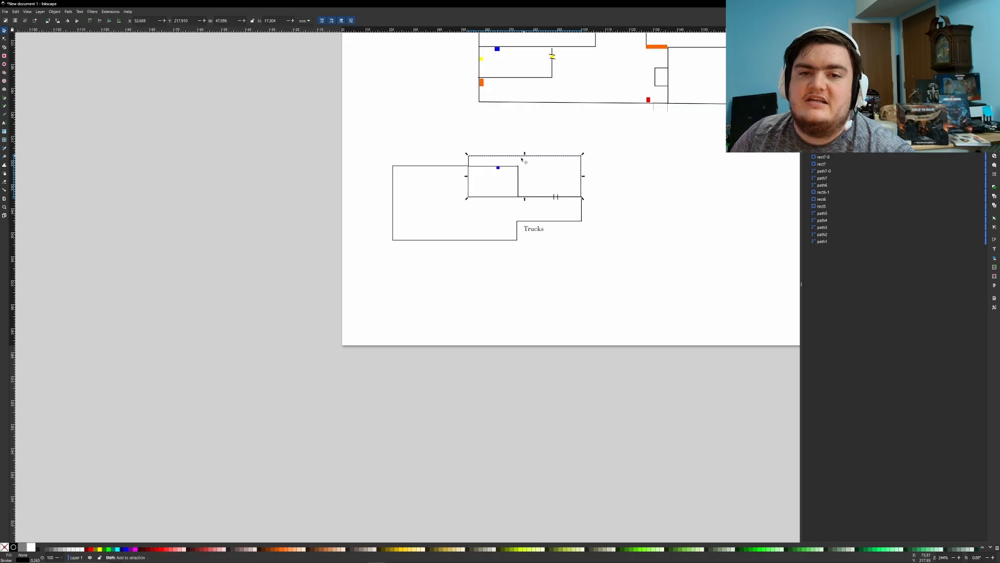
left_click(456, 167, "shift")
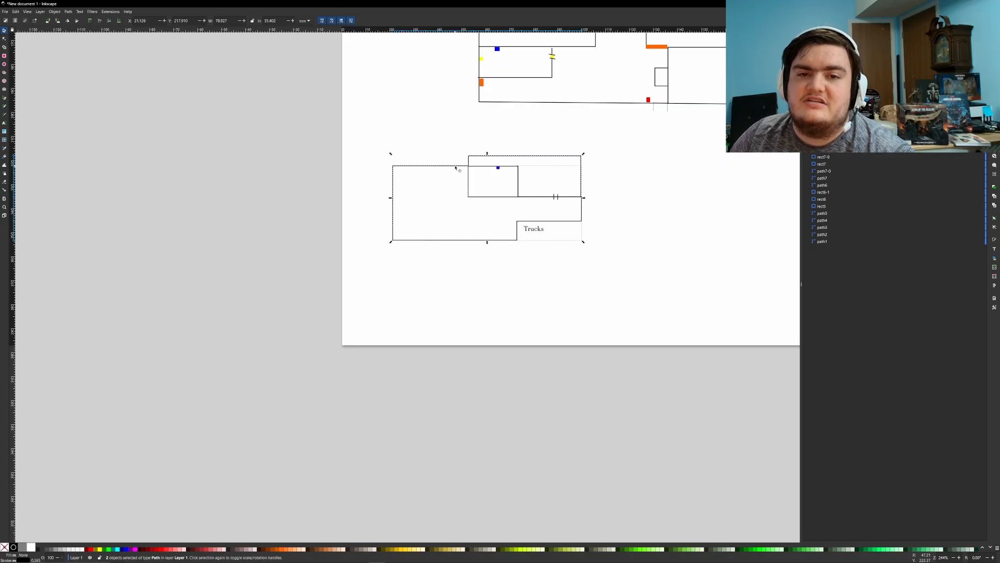
key("ctrl+v")
scroll(690, 205, "right", 4, "shift")
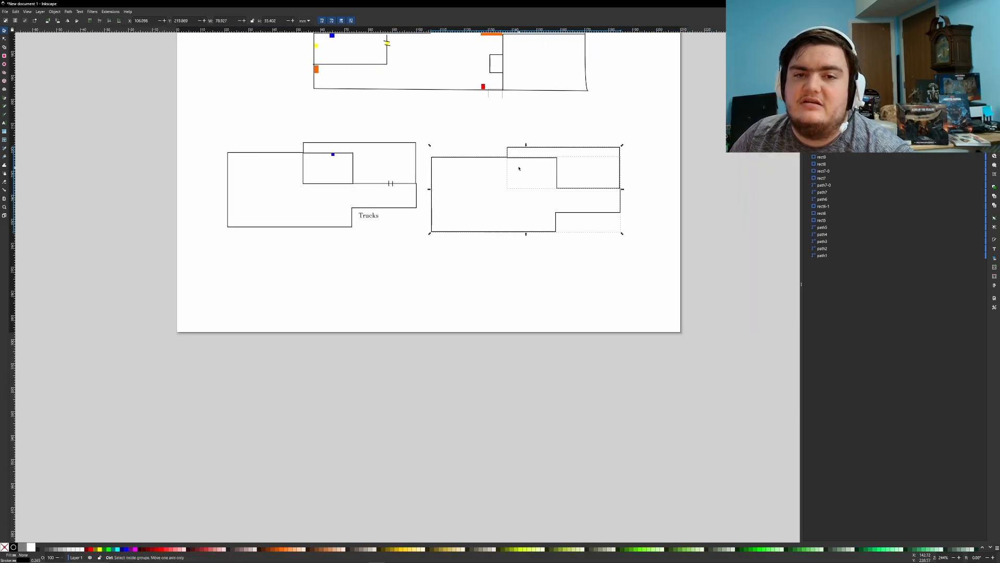
left_click_drag(519, 161, 536, 161)
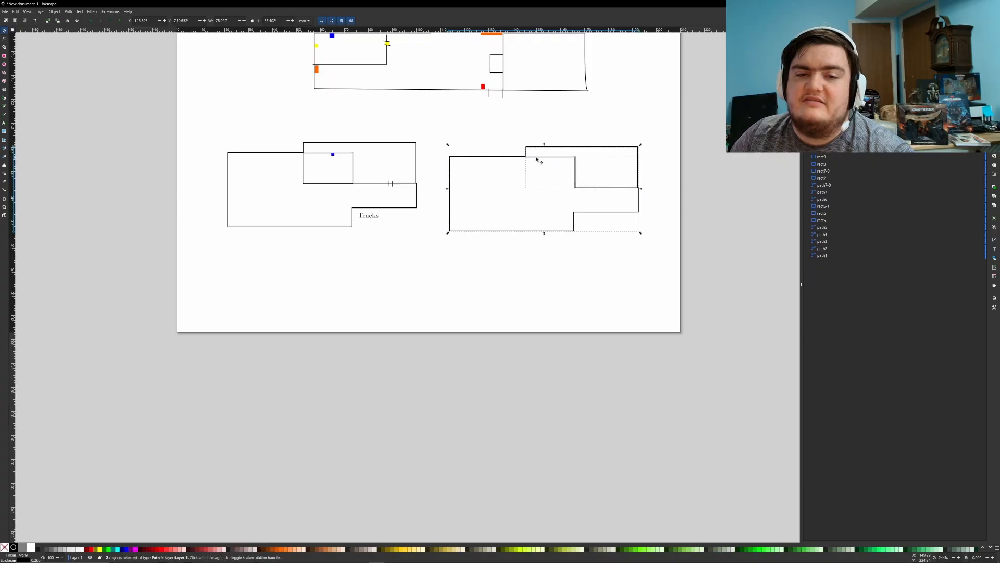
left_click(476, 208)
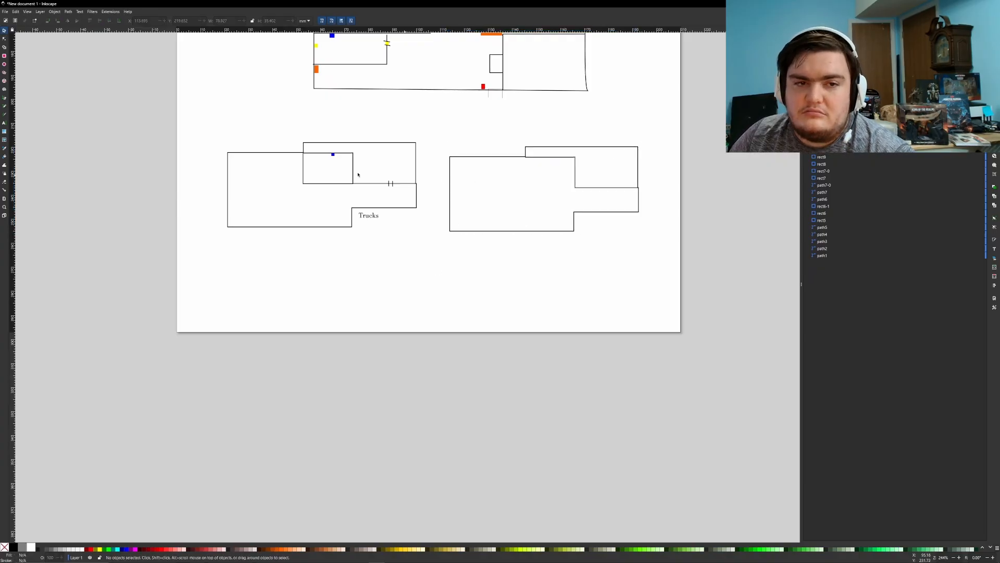
Draw a stepped wall line about 25 by 6.5 mm inside the copied large area, starting at its left wall.
left_click(4, 99)
left_click(452, 181)
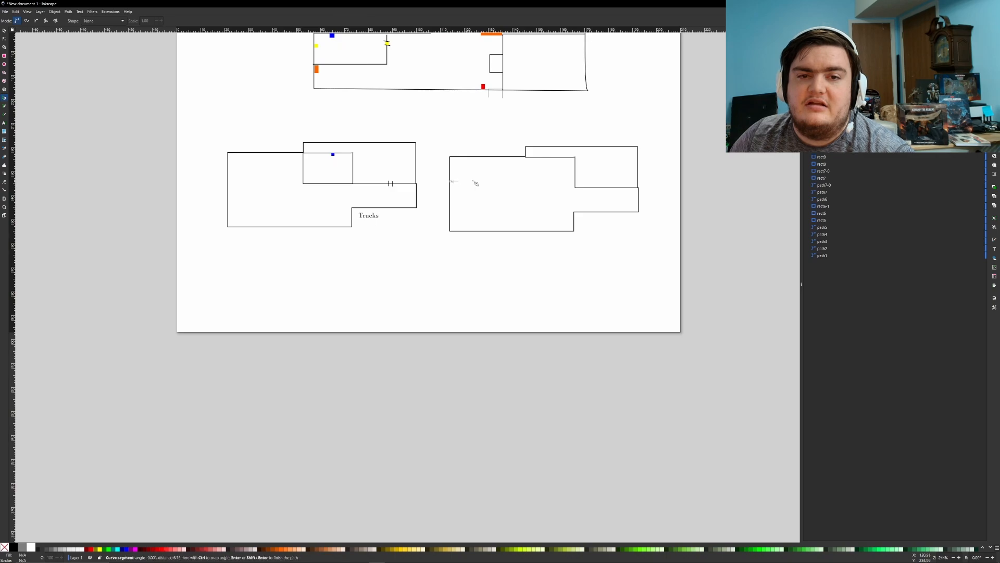
left_click(500, 181)
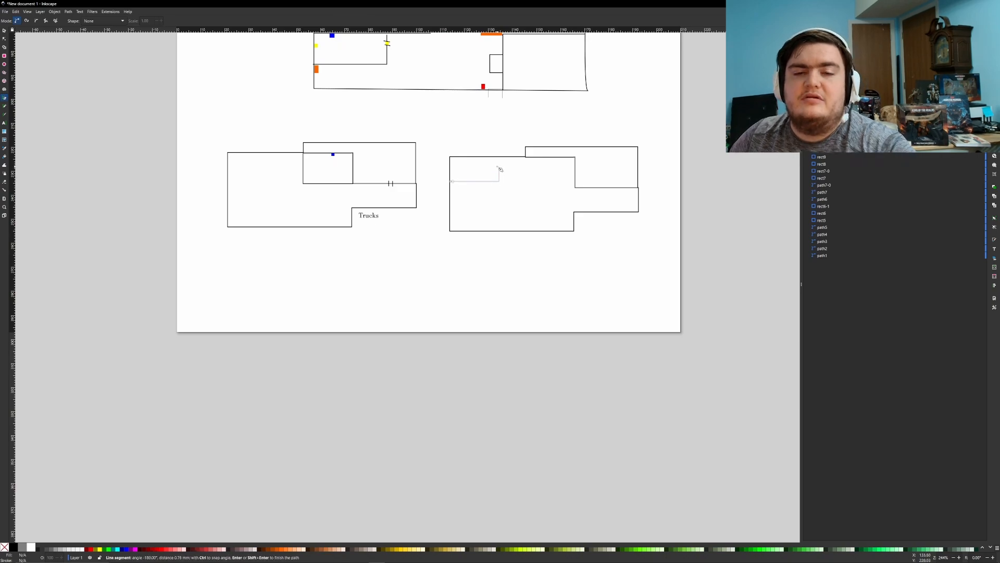
left_click(499, 167)
double_click(510, 167)
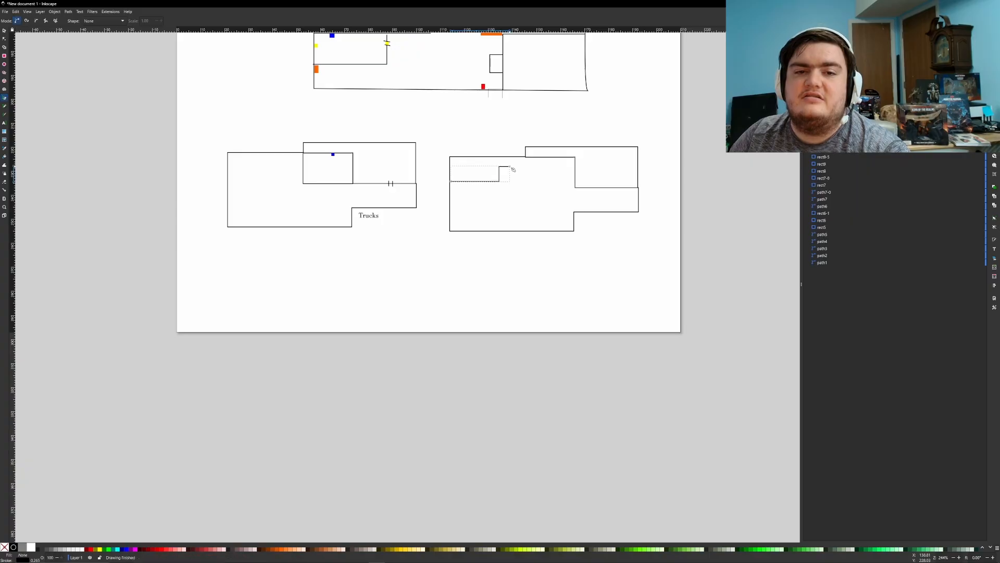
Copy the stepped wall line into the original layout's large area, starting at its left wall.
left_click(4, 31)
key("ctrl+c")
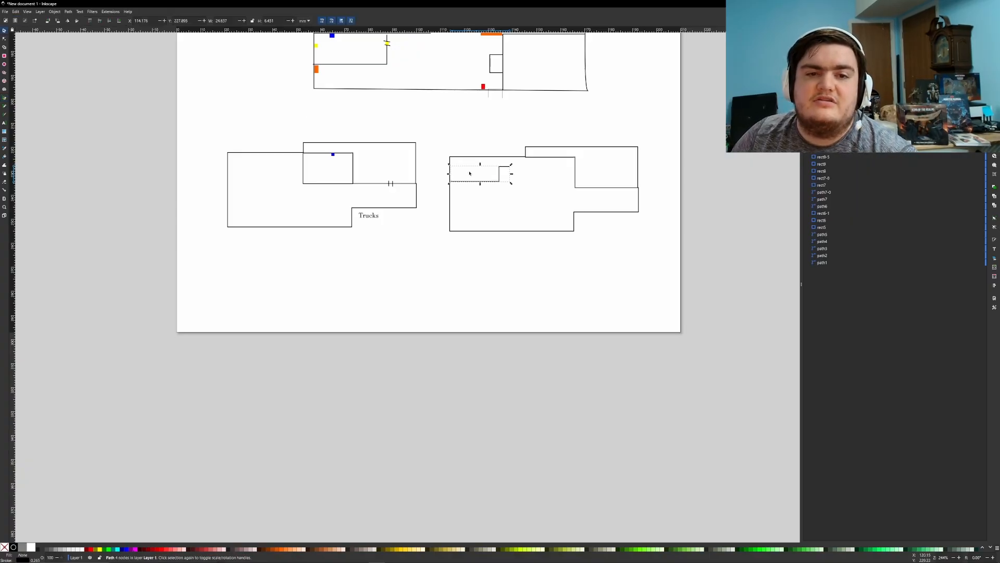
key("ctrl+v")
left_click_drag(488, 173, 280, 171, "ctrl")
Extend the copied wall line's upper segment by about 5 mm toward the small room by moving its end node.
scroll(280, 171, "up", 5, "ctrl")
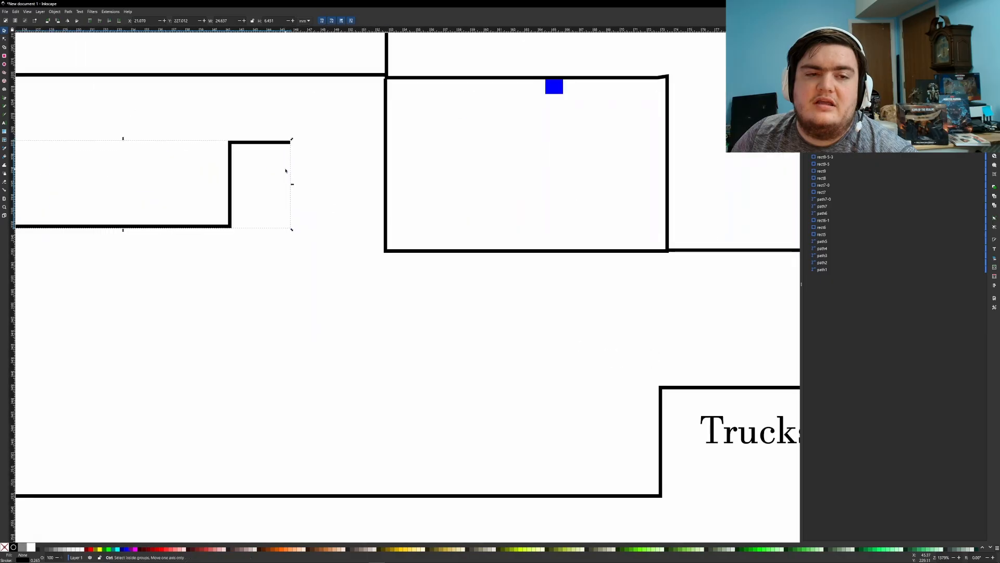
key("n")
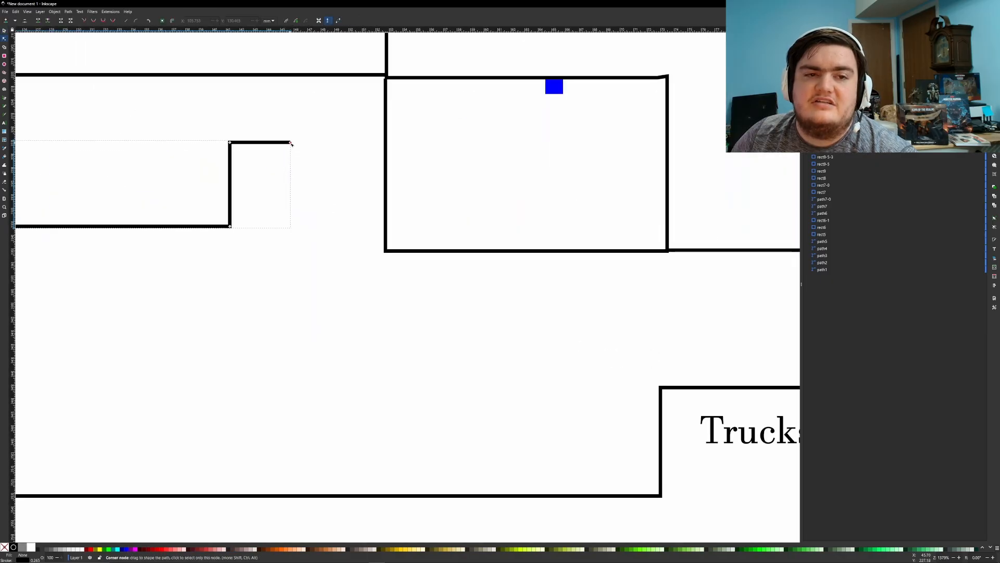
left_click_drag(292, 144, 363, 144)
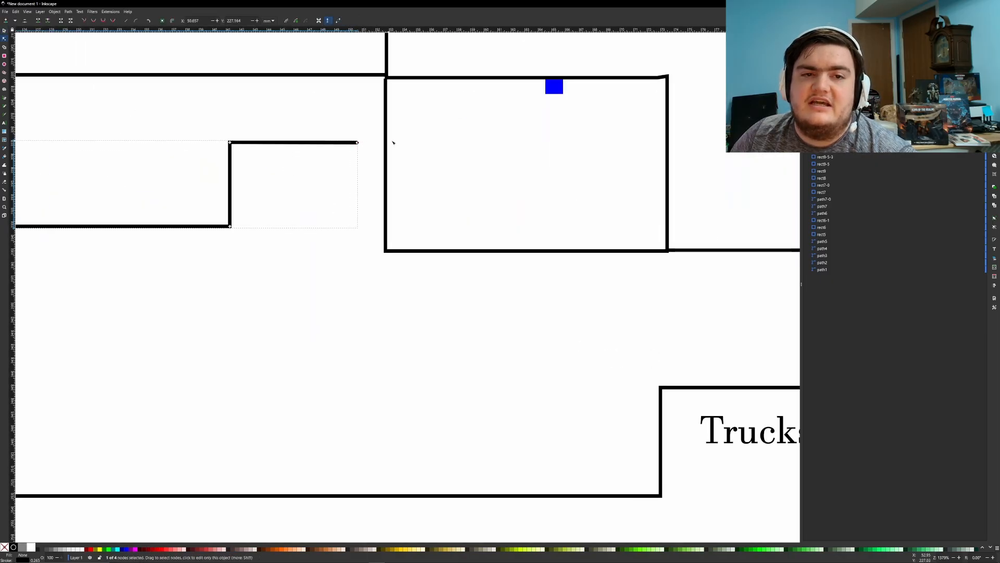
Draw a horizontal wall stub about 0.75 mm long from the small room's left wall toward the stepped wall's open end.
left_click(5, 97)
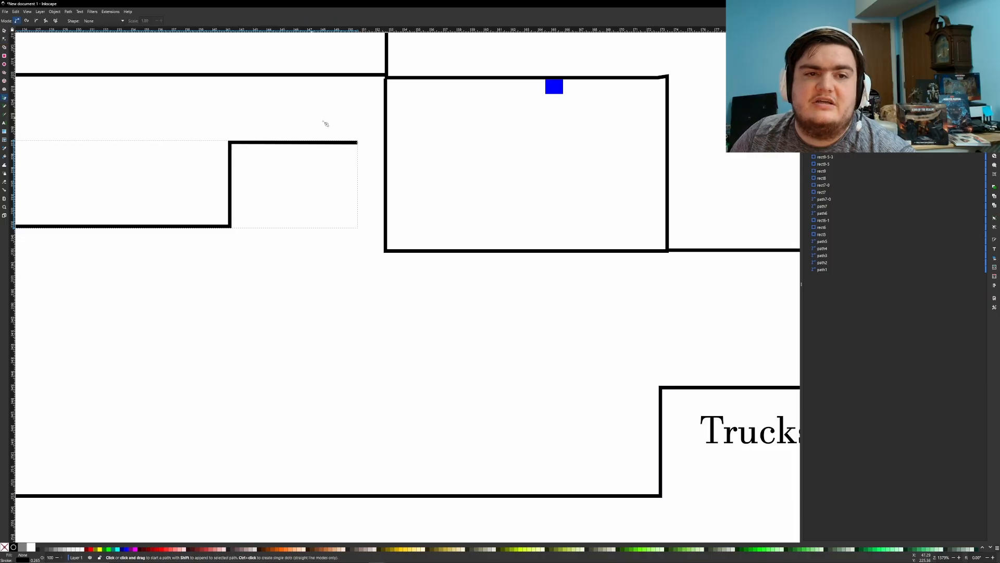
left_click(386, 143)
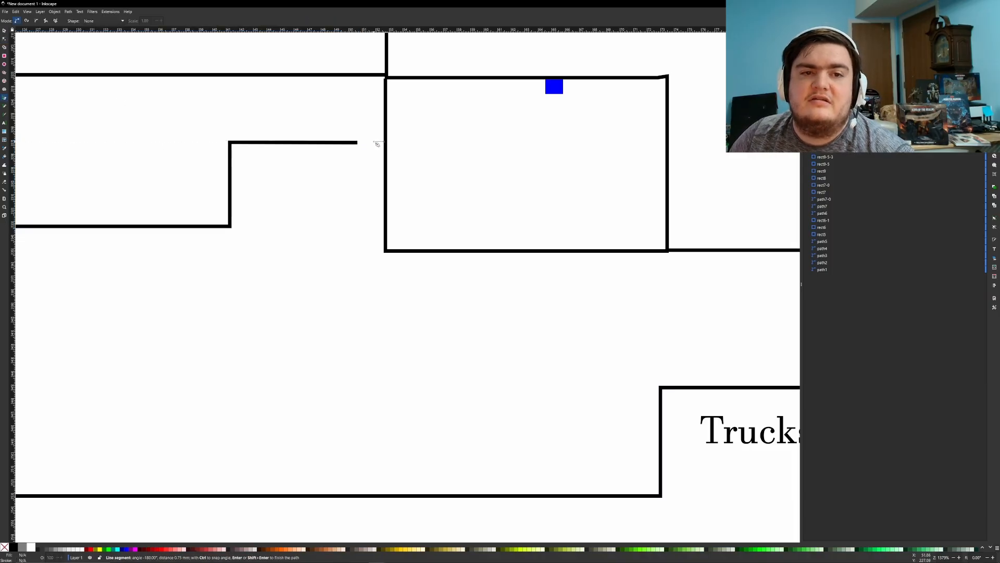
double_click(375, 143)
Draw four parallel vertical stair lines about 5 mm long between the stepped wall's upper segment and the large area's top wall.
middle_click_drag(323, 160, 474, 156)
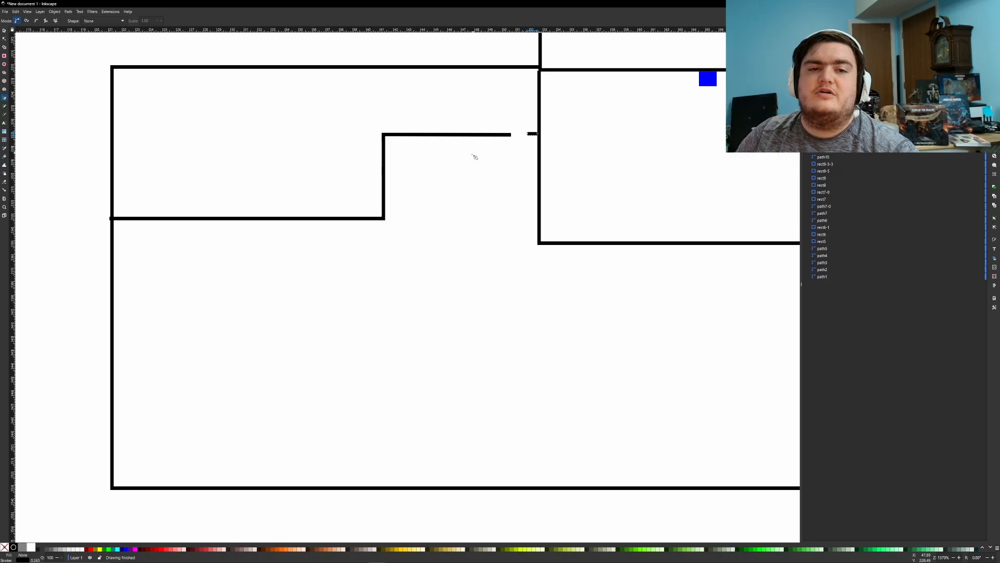
left_click(492, 130)
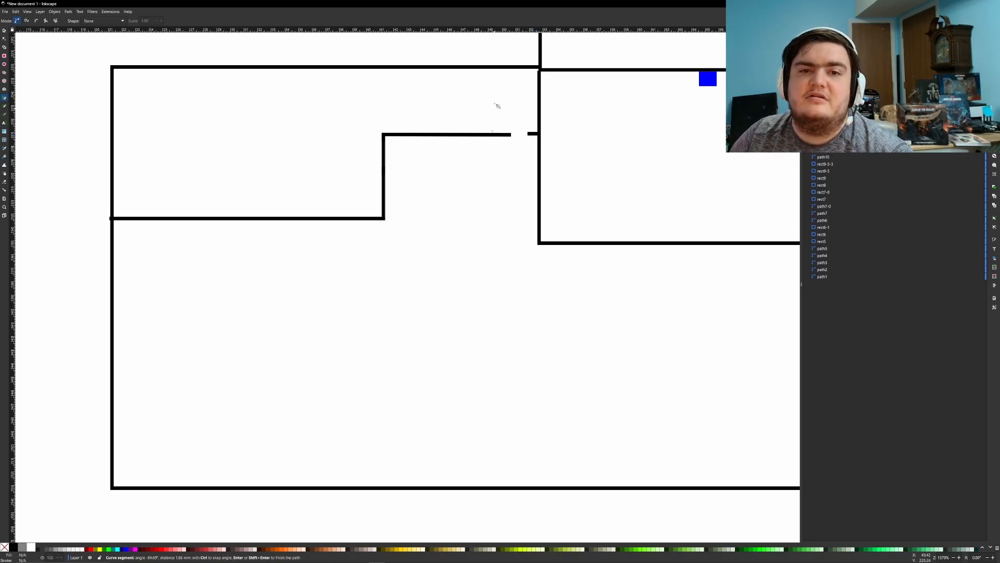
double_click(492, 68)
left_click(478, 69)
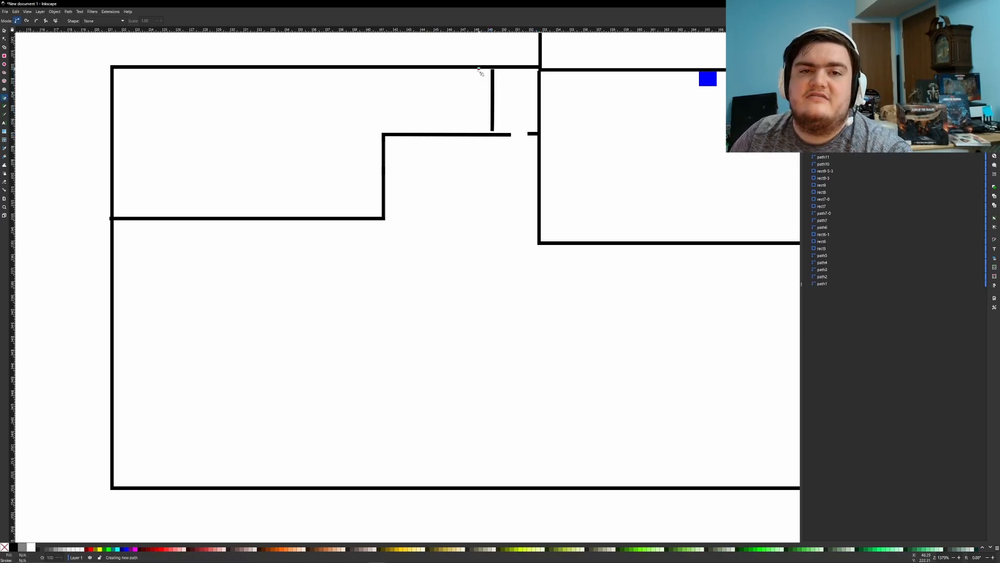
double_click(478, 136)
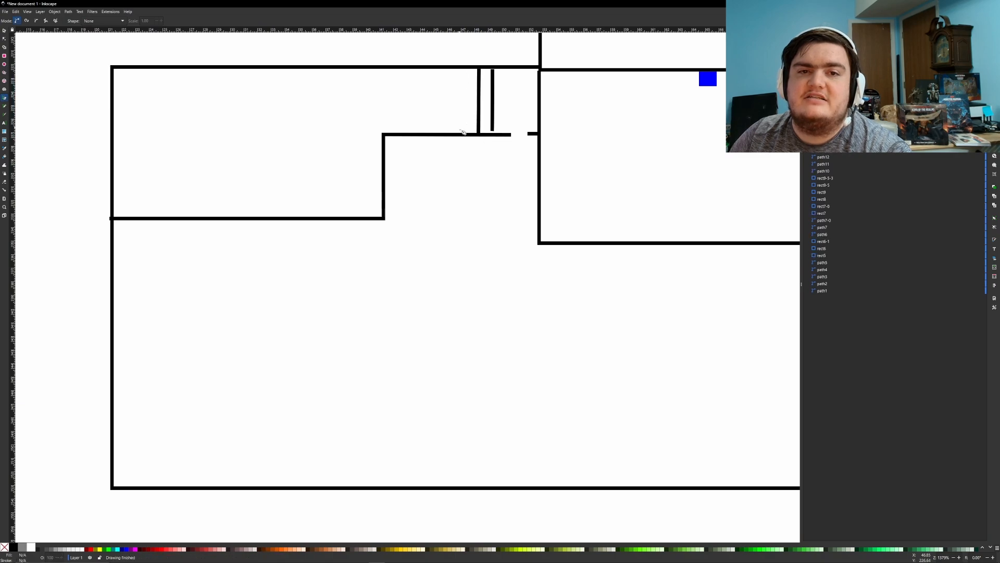
left_click(465, 68)
double_click(465, 135)
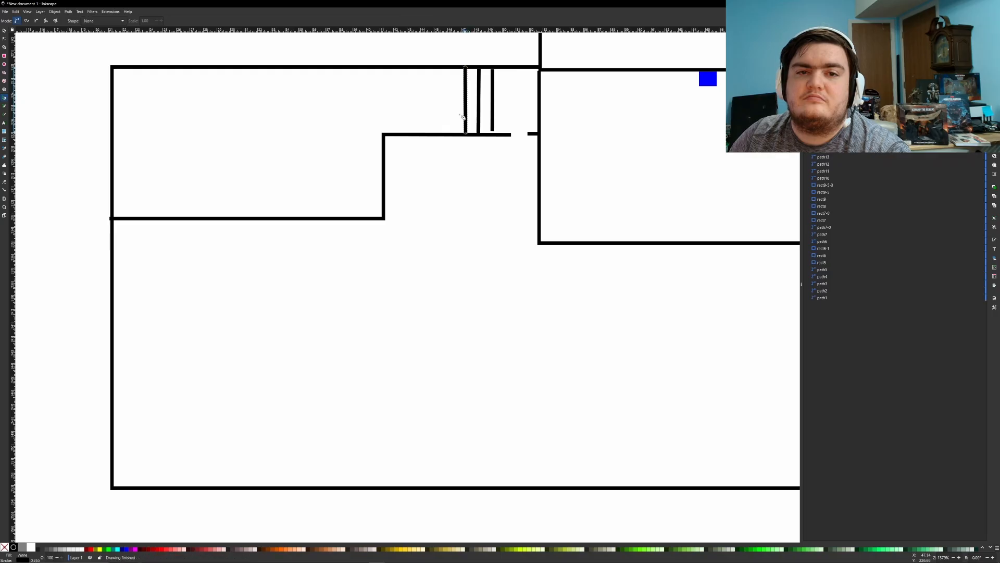
left_click(448, 67)
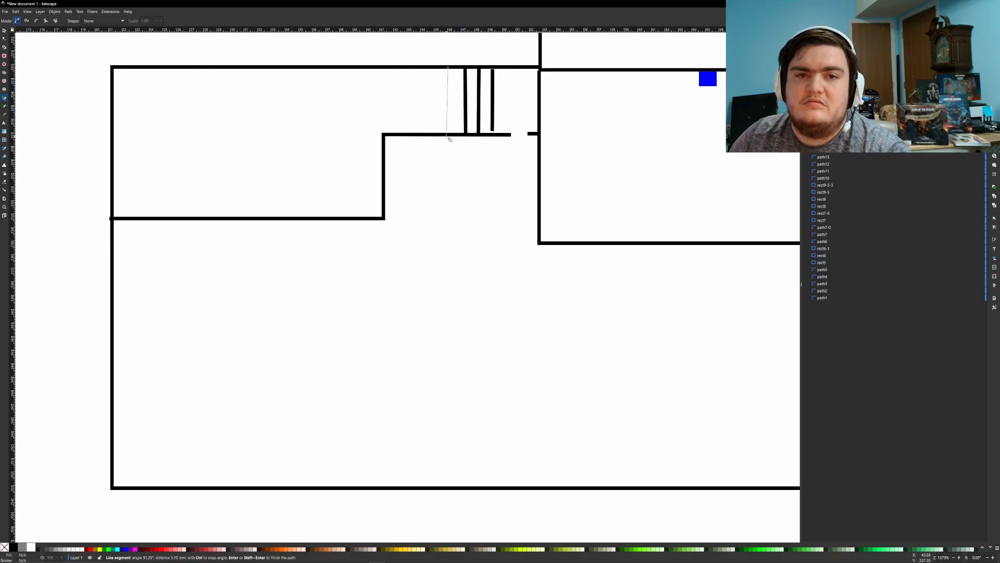
double_click(447, 136)
Copy the leftmost stair line and place the duplicate farther left between the same two walls.
left_click(4, 31)
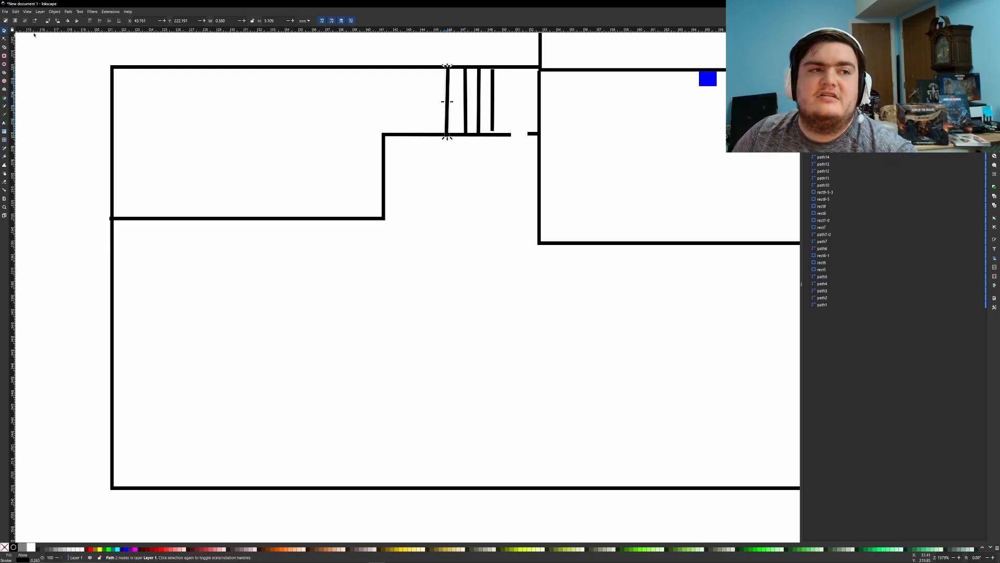
left_click_drag(514, 112, 442, 94)
left_click(447, 94)
key("ctrl+c")
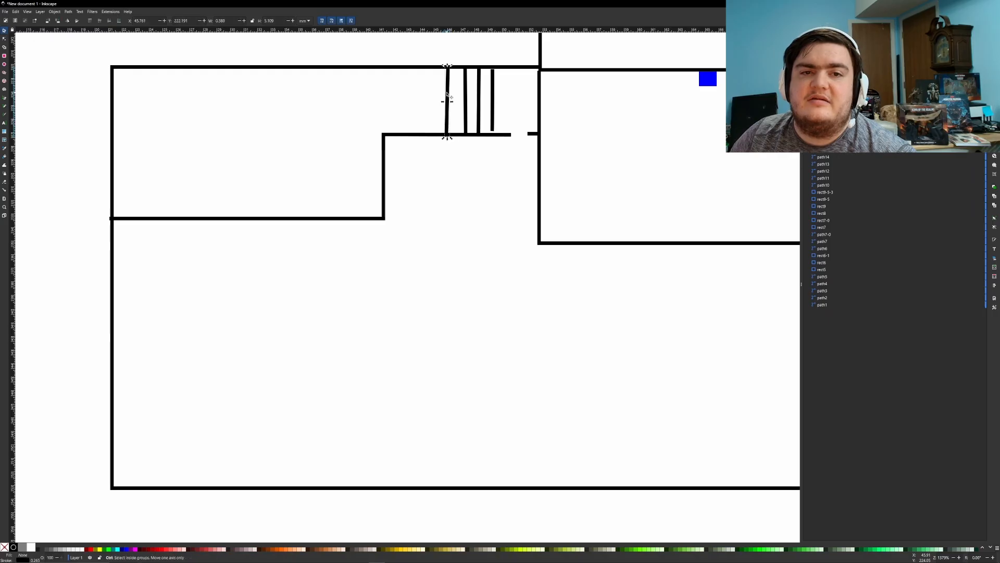
key("ctrl+v")
left_click_drag(447, 85, 427, 92)
Stretch the rightmost stair line so it spans the full gap between the top wall and the stepped wall.
left_click(494, 101)
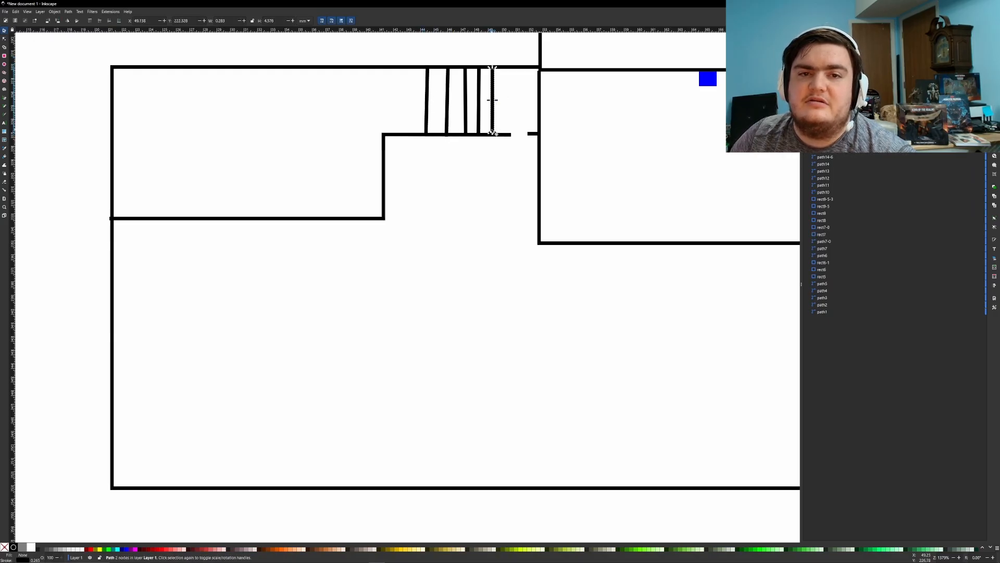
left_click_drag(493, 133, 482, 103)
key("Escape")
left_click(494, 102)
left_click(479, 102)
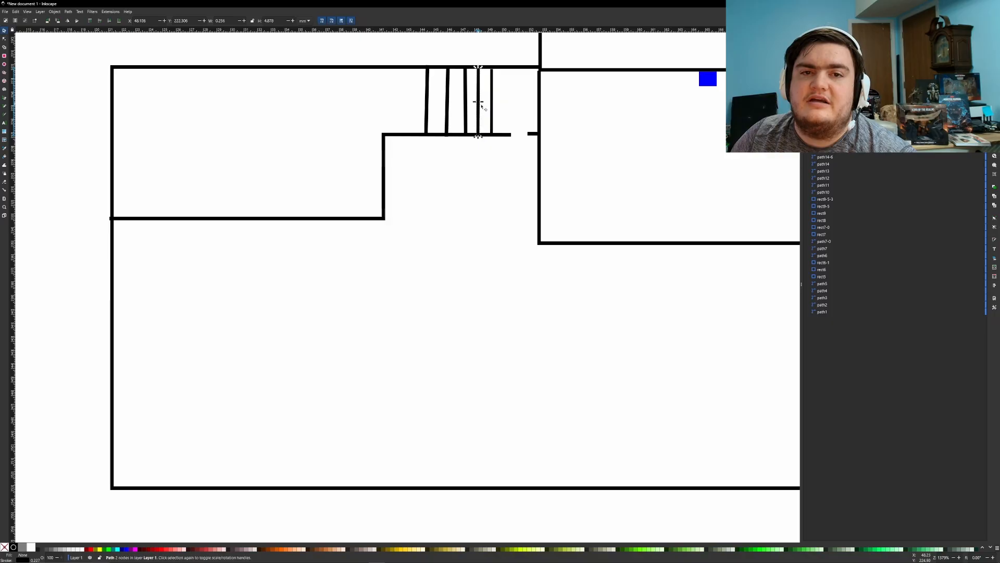
left_click(503, 130)
Cover the stair lines with a black-filled rectangle about 8 by 5 mm, from the stepped wall's corner to the rightmost line.
scroll(504, 130, "down", 1, "ctrl")
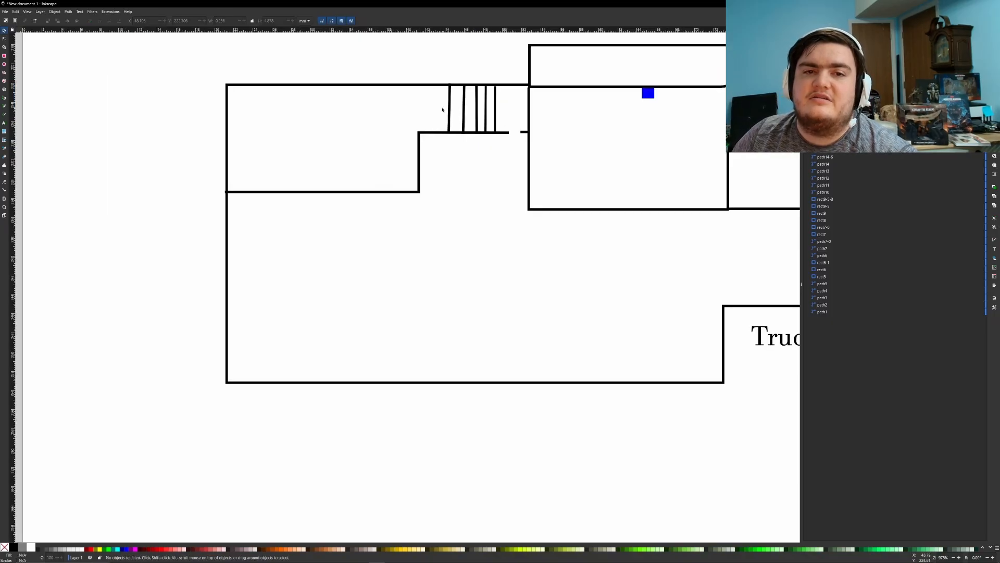
scroll(455, 130, "down", 5, "ctrl")
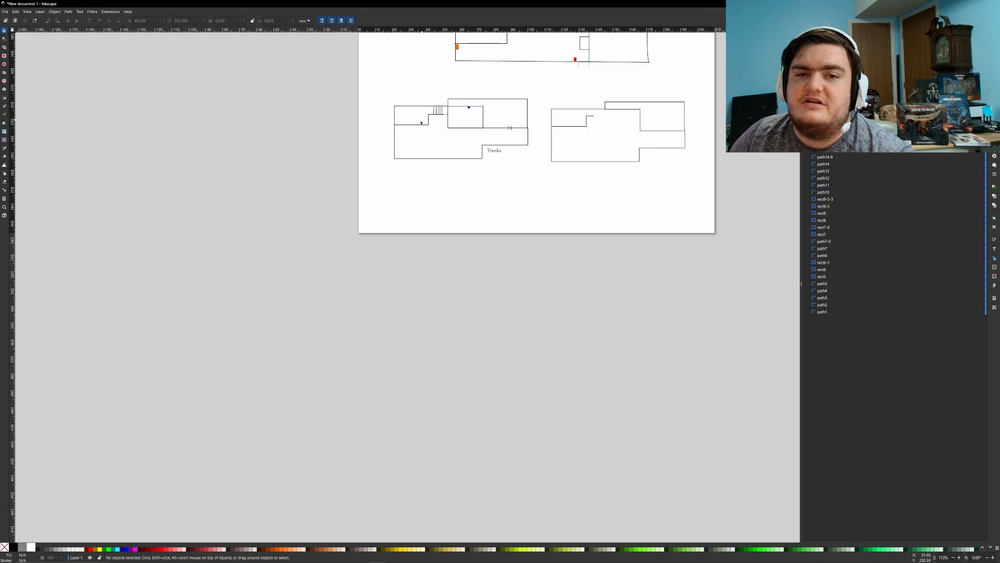
scroll(451, 115, "up", 6, "ctrl")
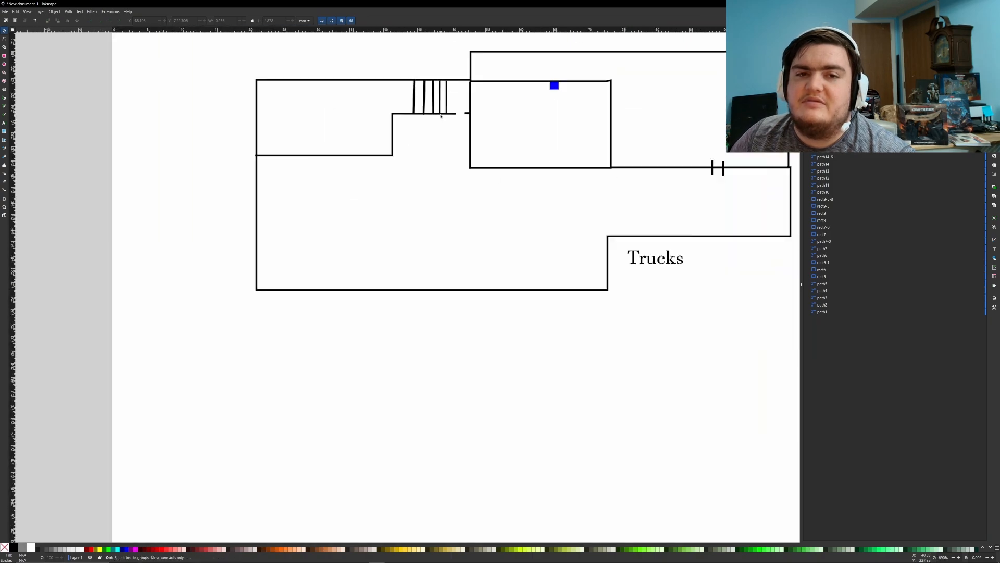
middle_click_drag(415, 116, 615, 137)
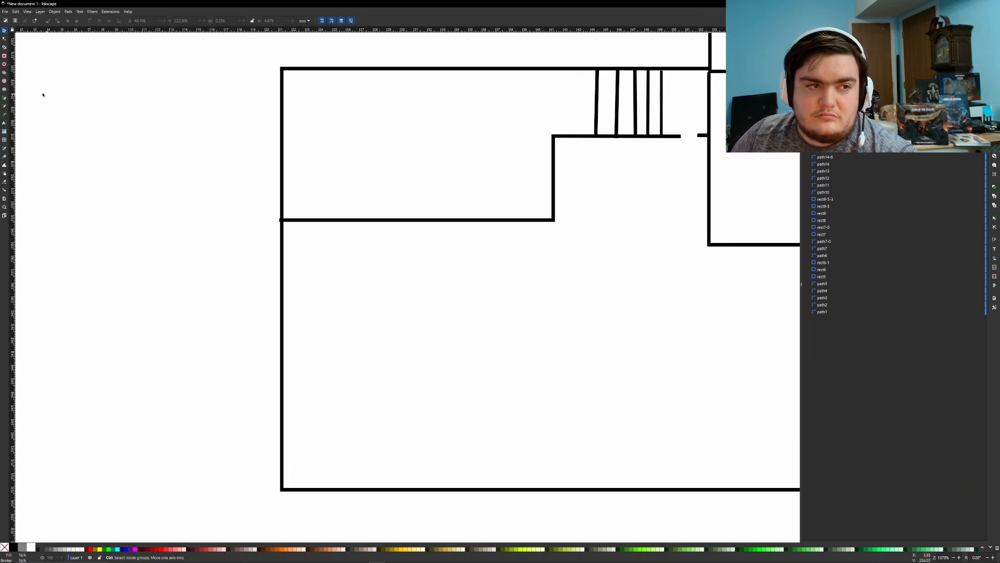
left_click(4, 56)
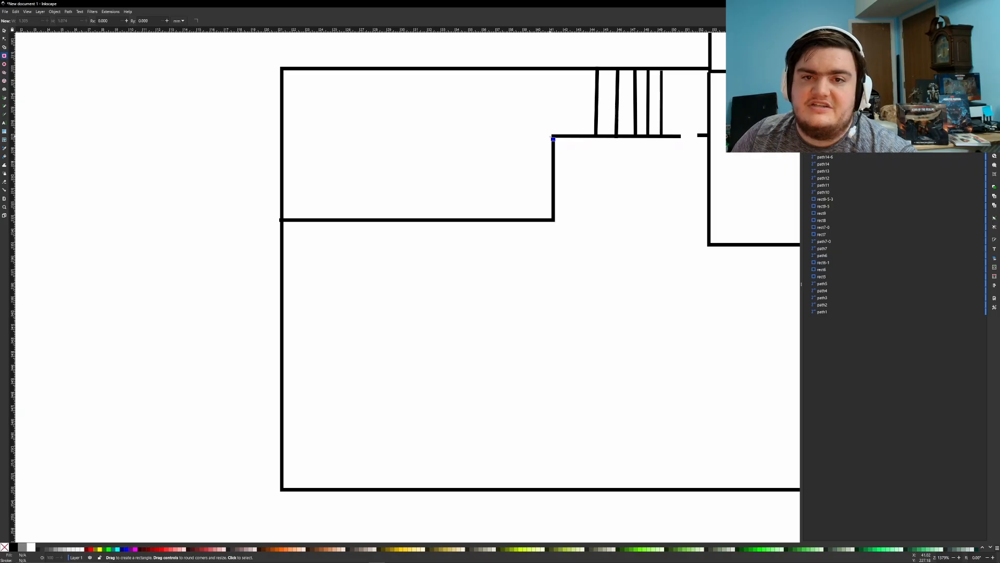
left_click_drag(554, 138, 661, 68)
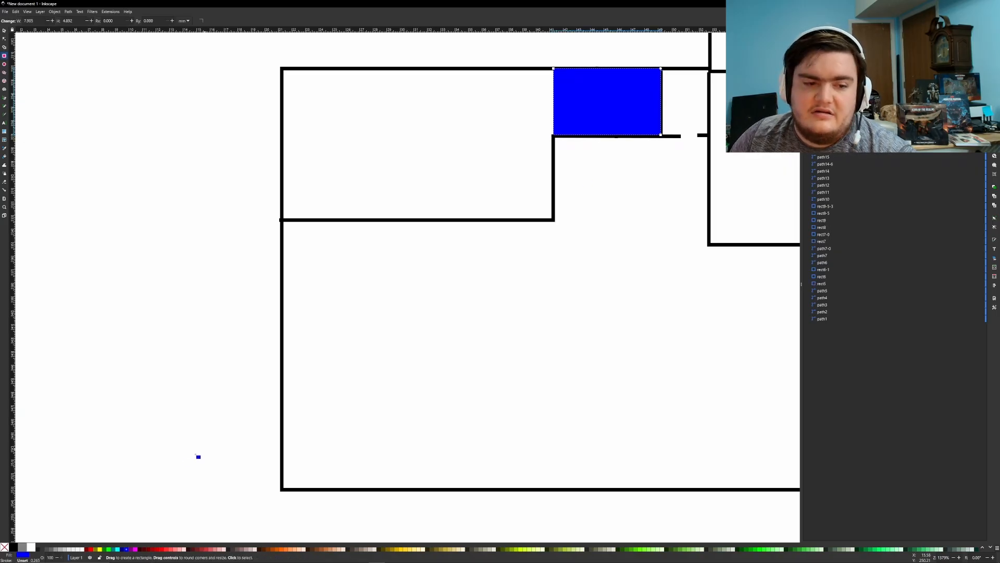
left_click(13, 547)
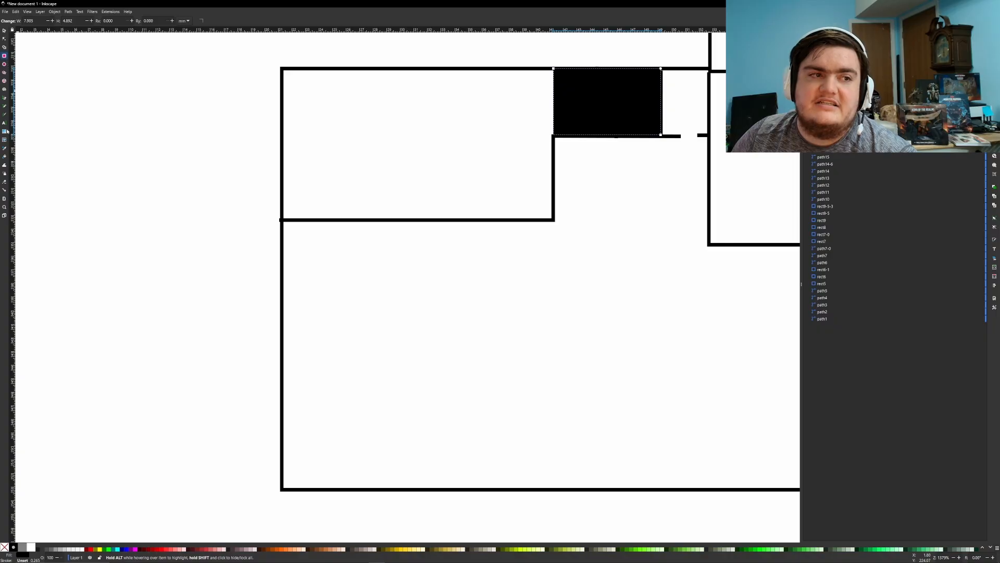
Draw a rectangle about 12 by 14 mm below the large area and fill it with orange.
scroll(509, 151, "down", 3, "ctrl")
scroll(510, 143, "right", 4, "shift")
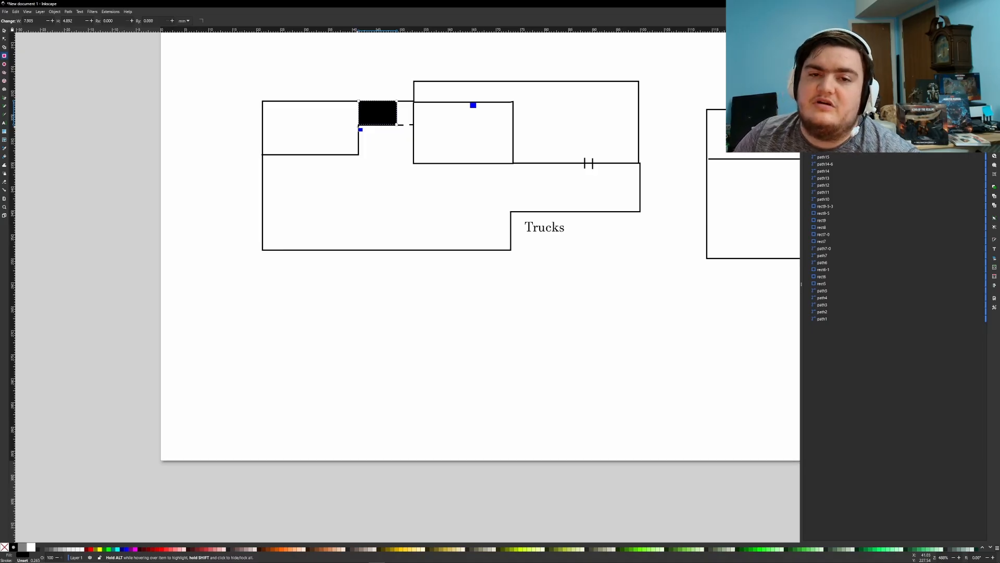
mouse_move(290, 132)
middle_mouse_down()
mouse_move(424, 131)
mouse_move(377, 135)
middle_mouse_up()
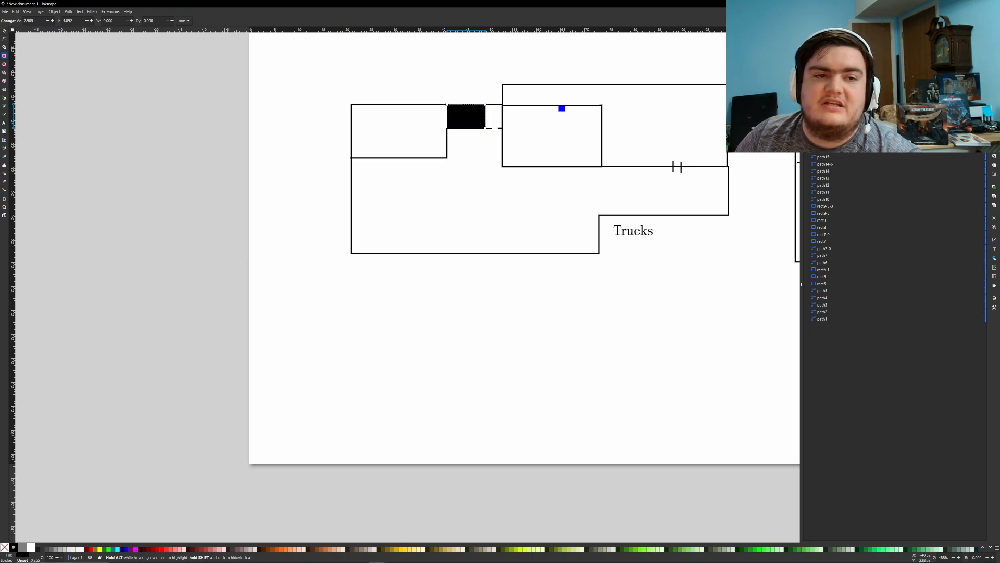
mouse_move(366, 276)
left_mouse_down()
mouse_move(457, 339)
mouse_move(424, 342)
left_mouse_up()
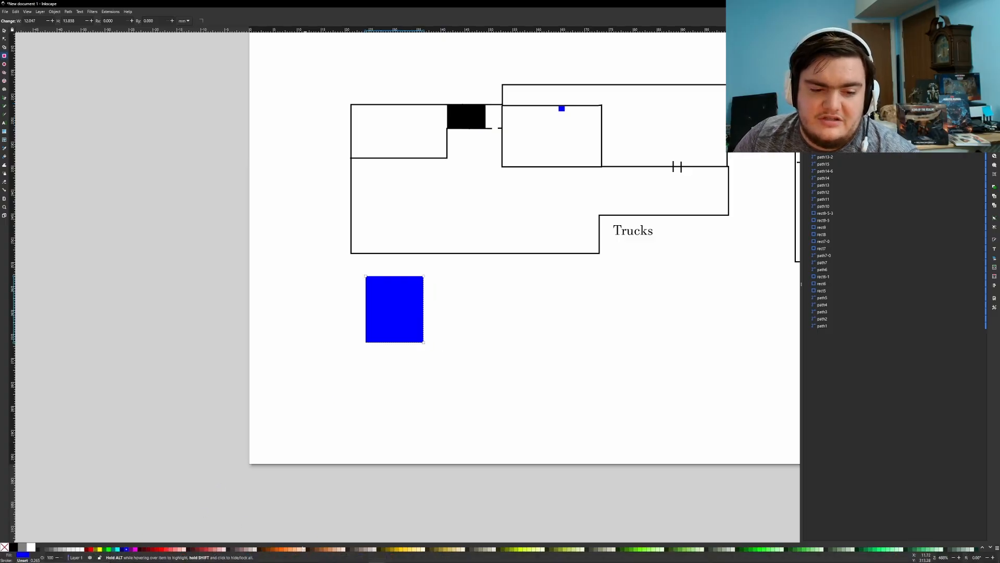
left_click(288, 550)
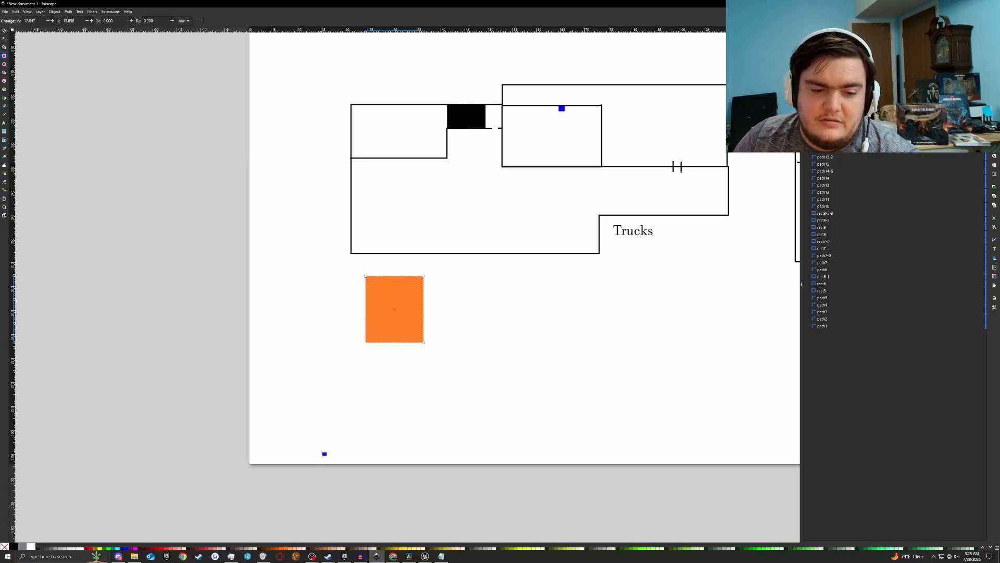
Shrink the orange rectangle to about 3.9 by 4.5 mm and place it inside the large area near its lower-right corner.
left_click(5, 30)
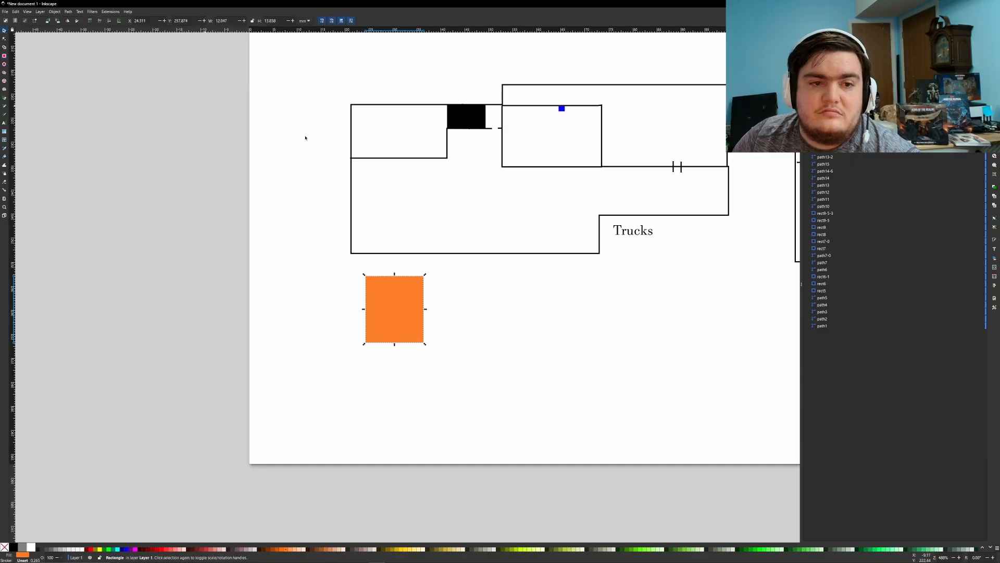
left_click_drag(396, 318, 479, 266)
scroll(457, 239, "right", 5, "shift")
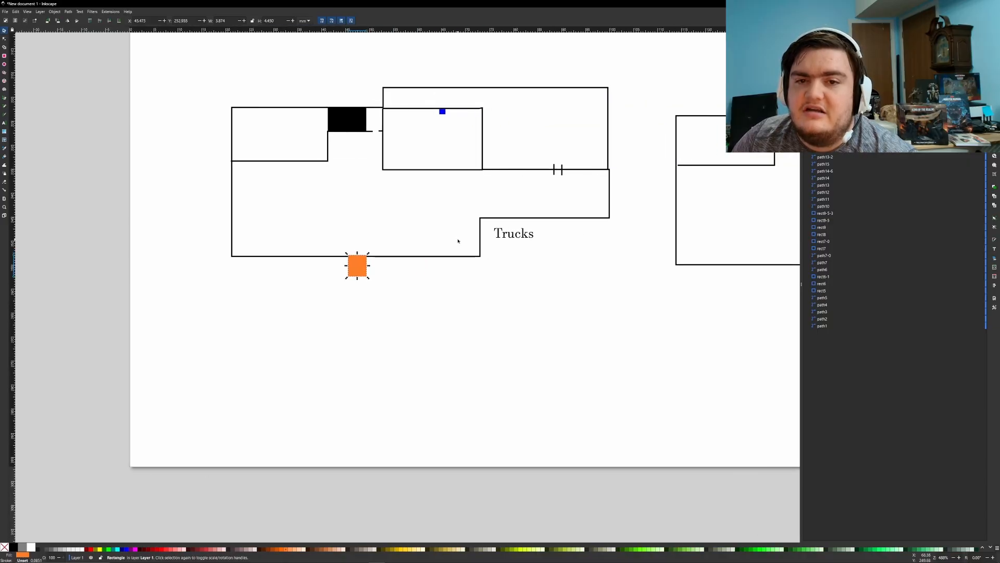
scroll(458, 241, "up", 4, "ctrl")
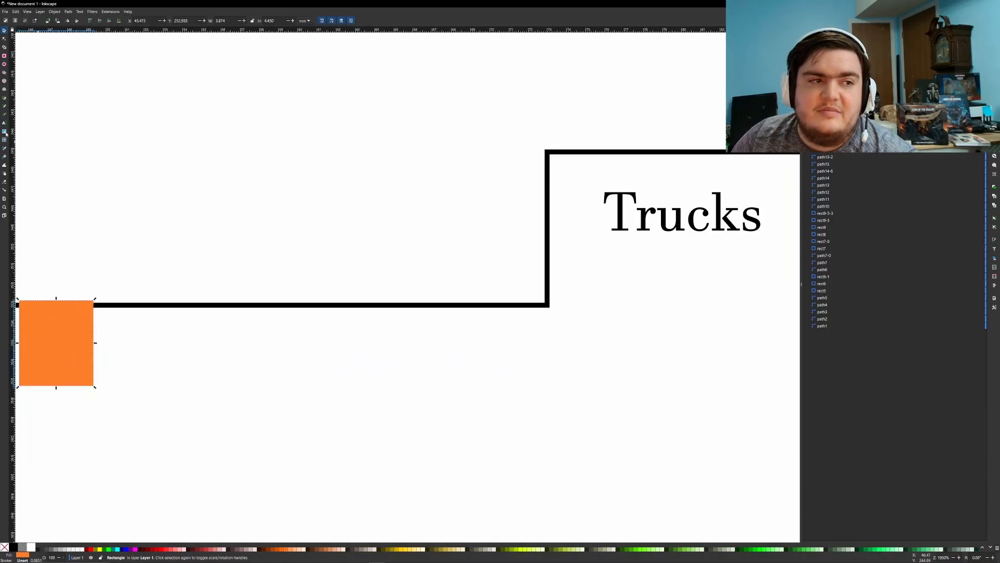
left_click_drag(34, 304, 427, 142)
left_click(5, 56)
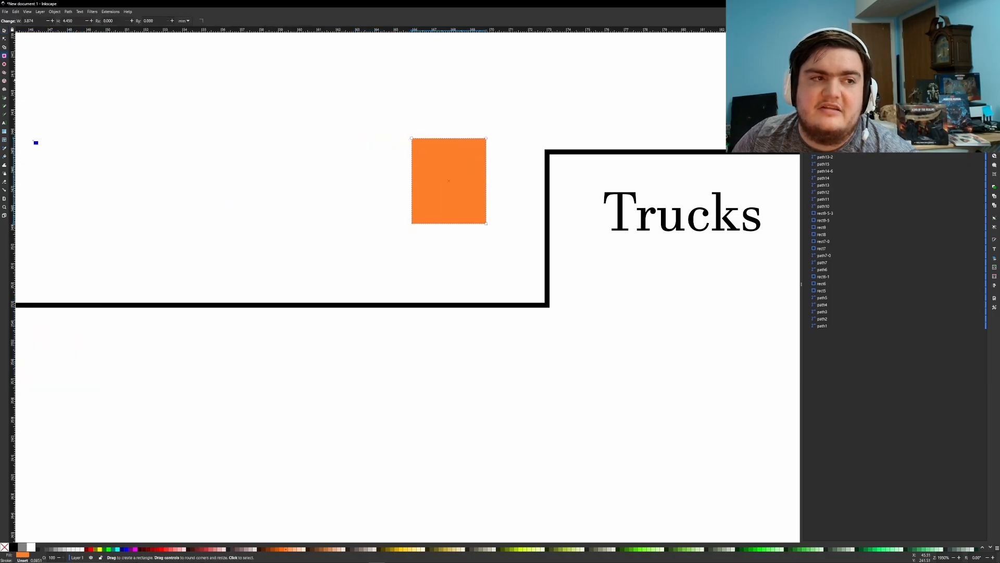
left_click_drag(305, 271, 239, 352)
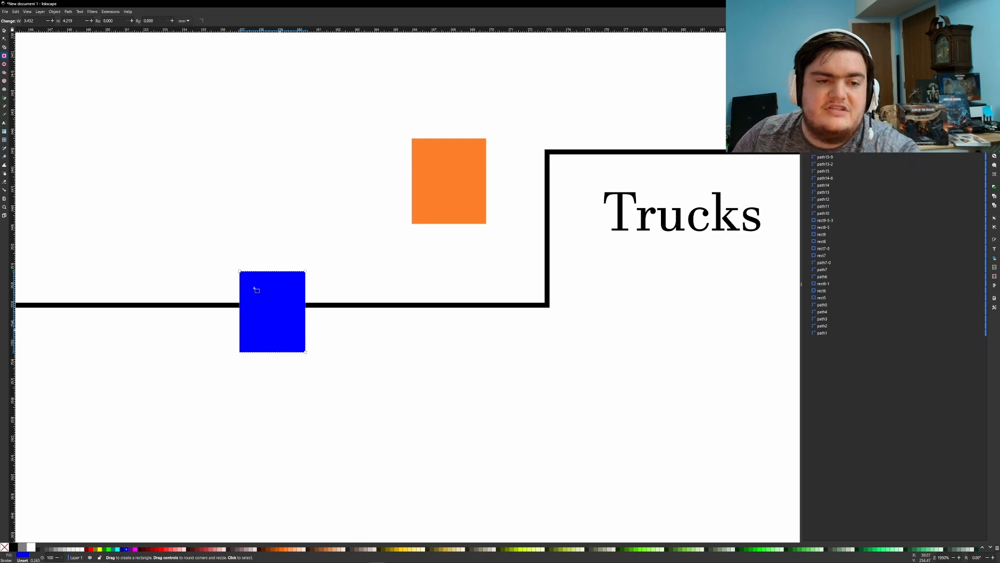
key("Delete")
Draw an open-bottomed, three-sided shape about 4.6 by 2.4 mm below the large area's bottom wall and fill it with yellow.
left_click(4, 98)
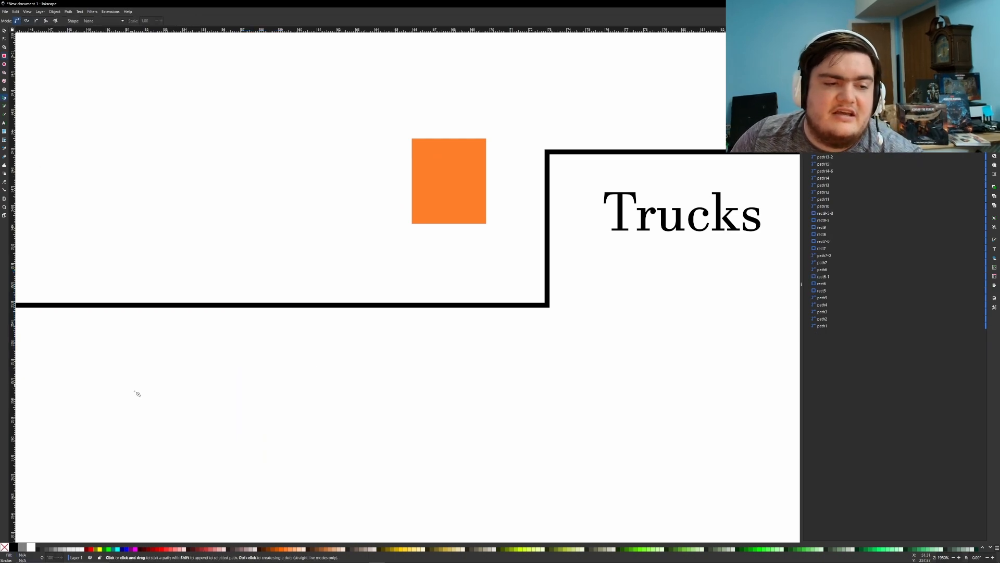
left_click(134, 390)
left_click(134, 344)
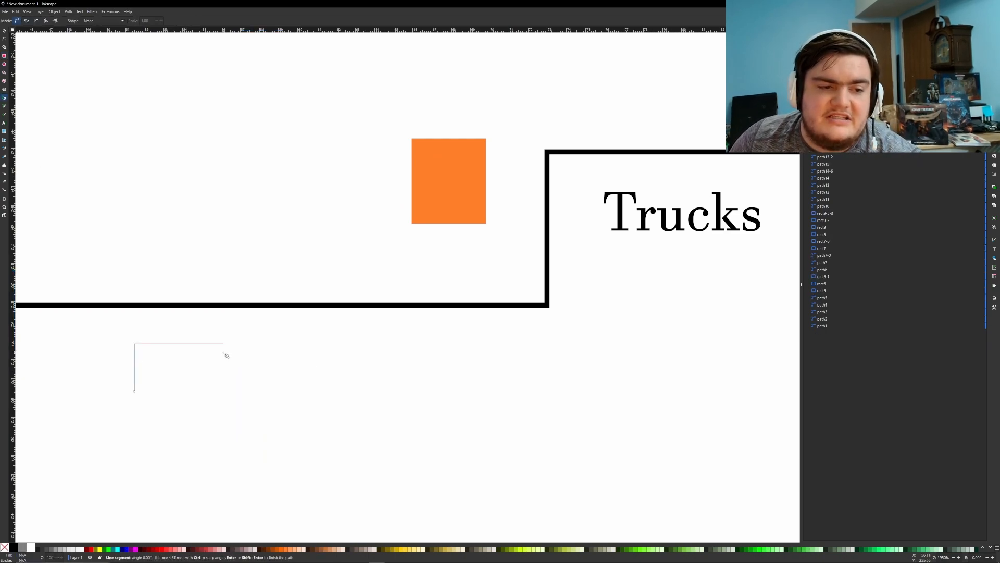
left_click(222, 344)
left_click(223, 388)
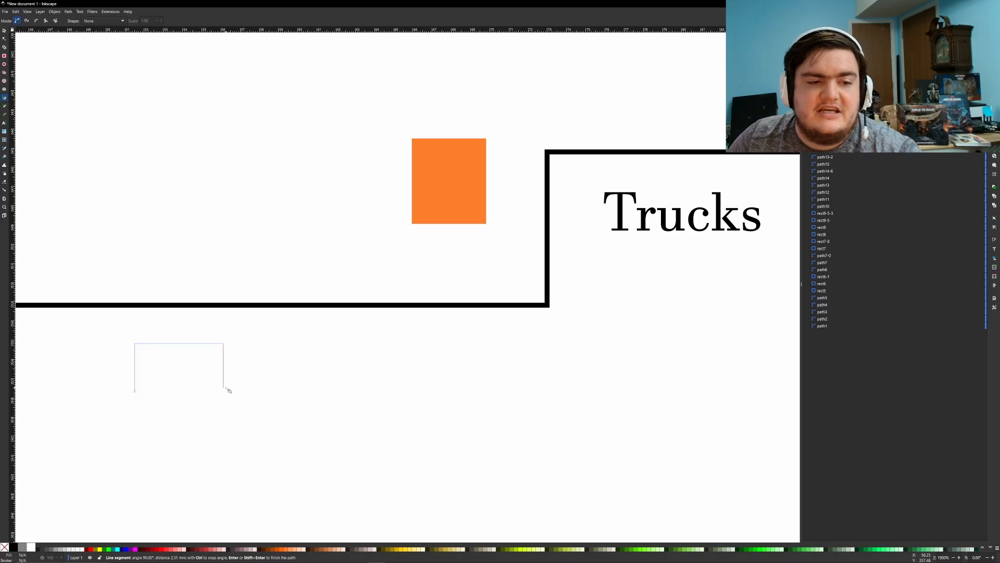
key("Return")
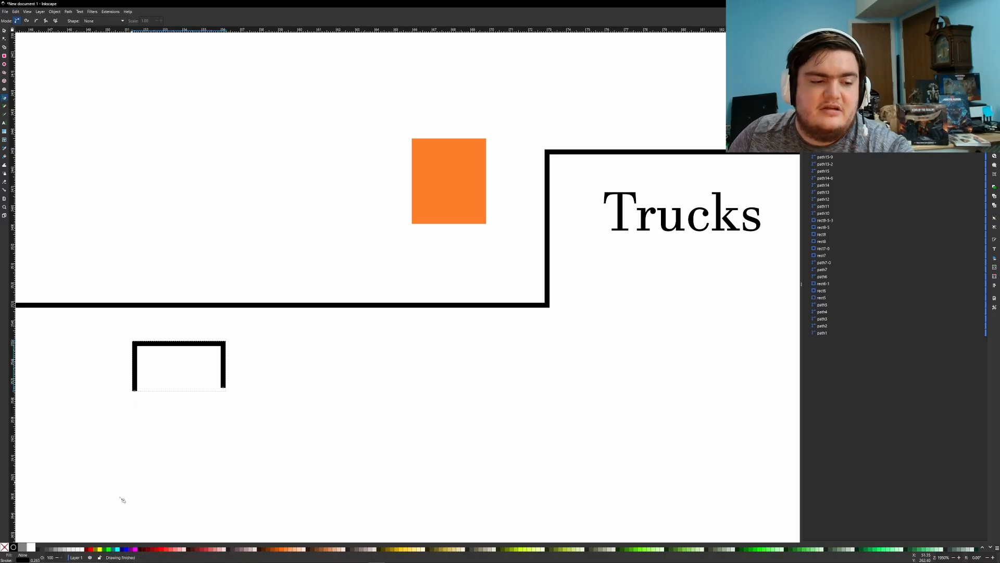
left_click(100, 548)
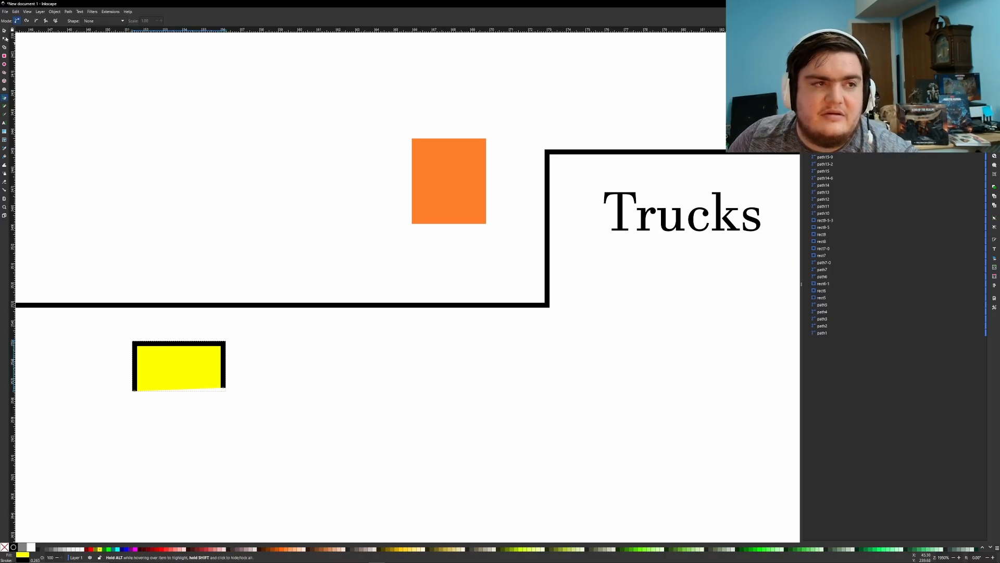
Move the yellow shape right along the underside of the large area's bottom wall, near its right end, and select the orange rectangle.
left_click(4, 31)
scroll(165, 326, "down", 3, "ctrl")
left_click(181, 359)
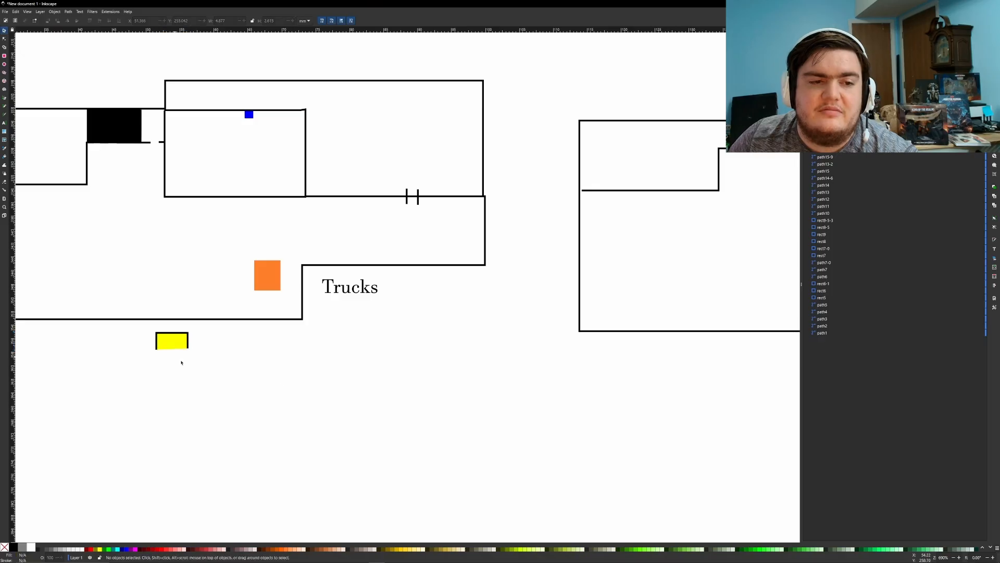
middle_click_drag(181, 359, 458, 400)
left_click_drag(439, 382, 532, 381)
left_click(560, 308)
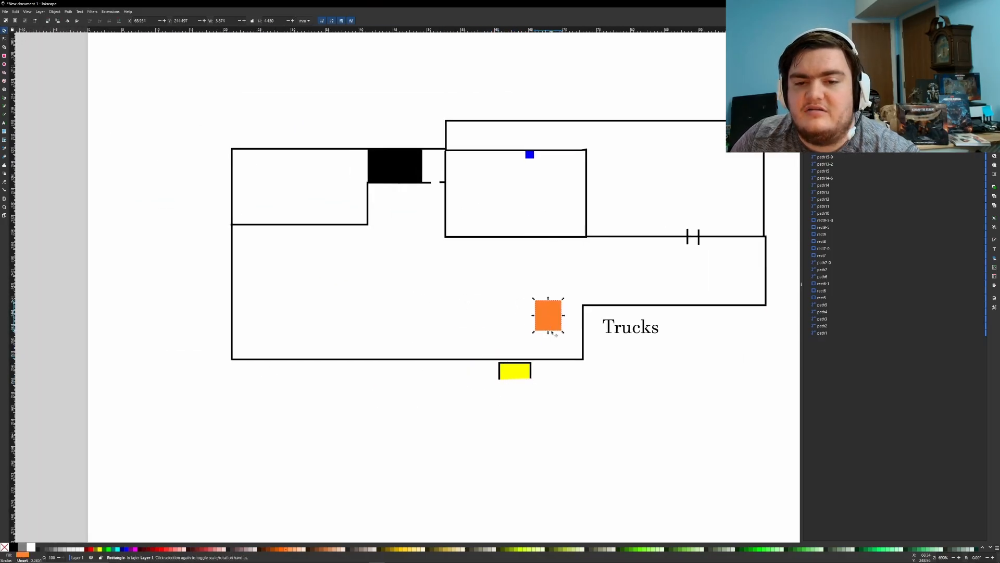
Move the orange rectangle closer to the large area's lower-right corner and place two copies of it further left along the bottom wall.
left_click_drag(560, 307, 569, 320)
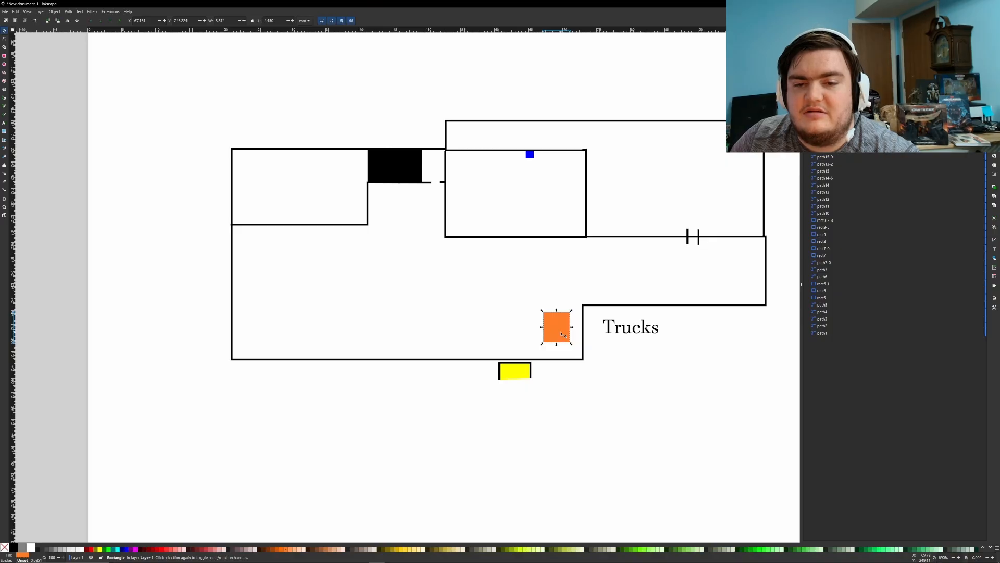
key("ctrl+c")
key("ctrl+v")
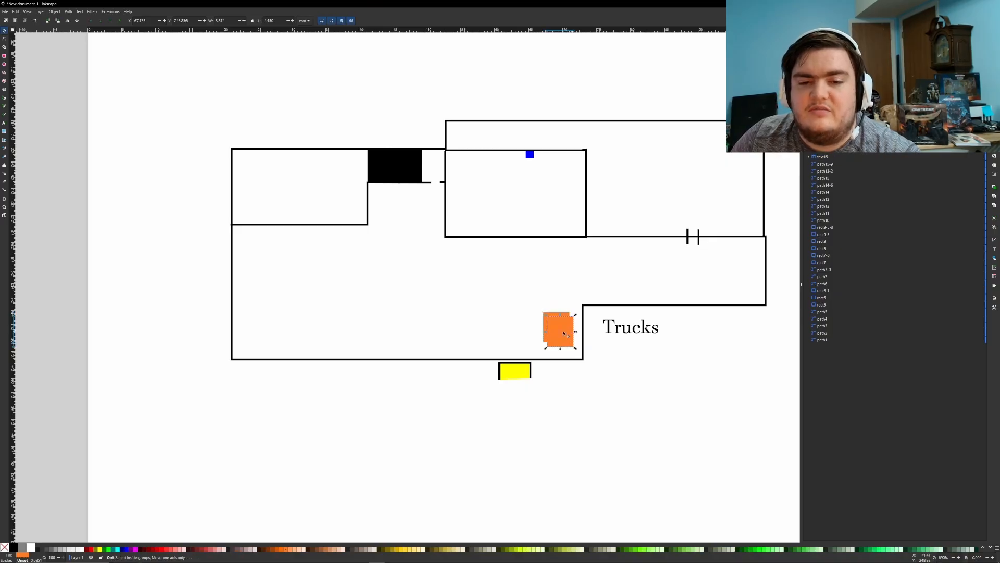
left_click_drag(568, 331, 432, 333)
key("ctrl+v")
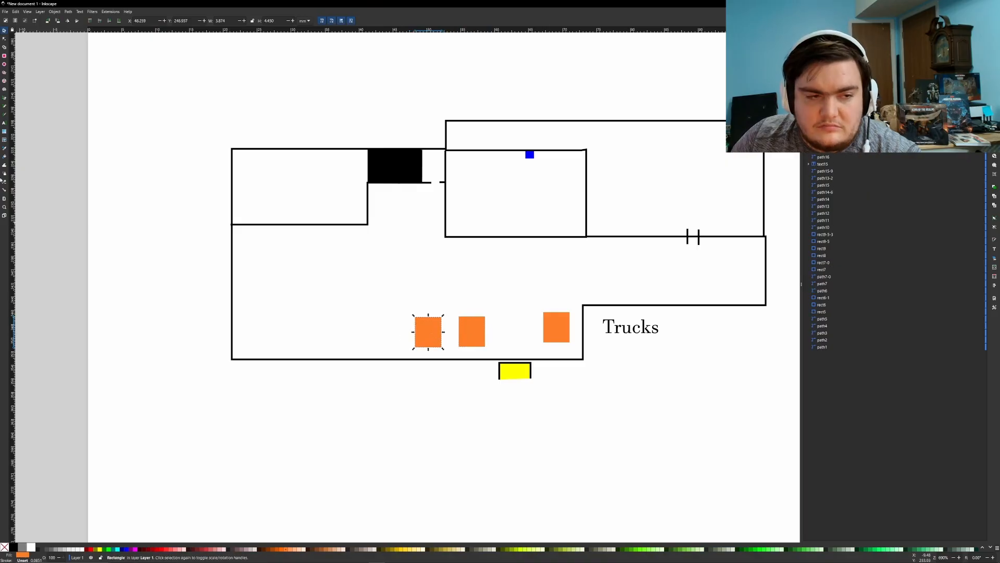
Draw an L-shaped wall enclosing a room about 16.5 by 15.3 mm in the large area's lower-left corner.
left_click(5, 98)
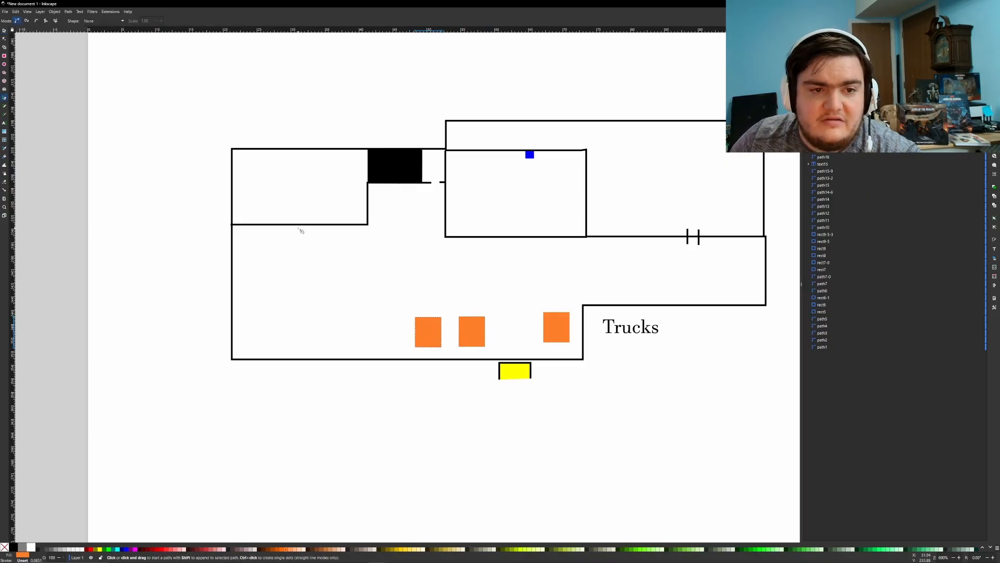
left_click(233, 255)
left_click(342, 256)
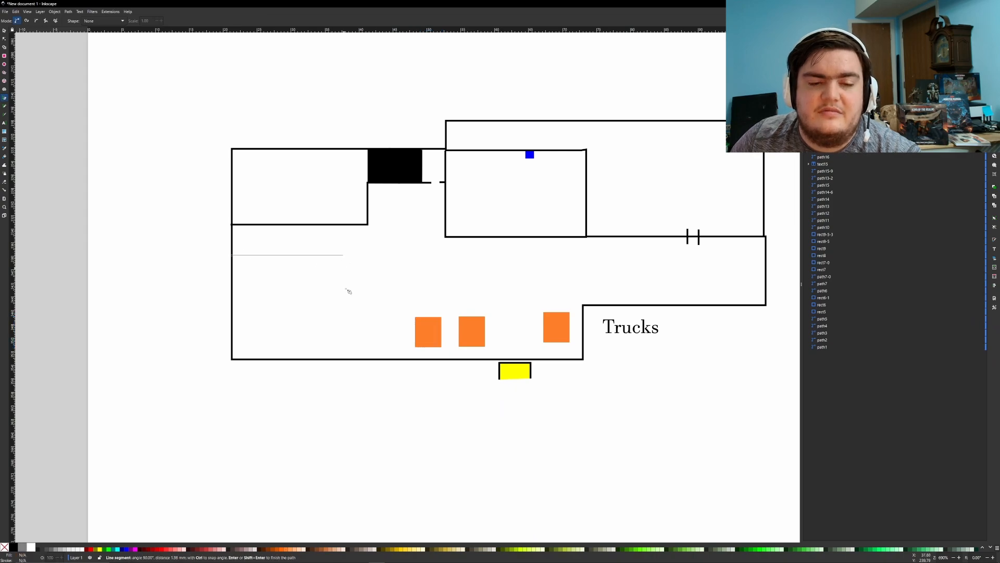
double_click(343, 358)
Draw two parallel vertical lines about 4.4 mm long across the gap between the lower-left room and the upper-left room.
left_click(294, 254)
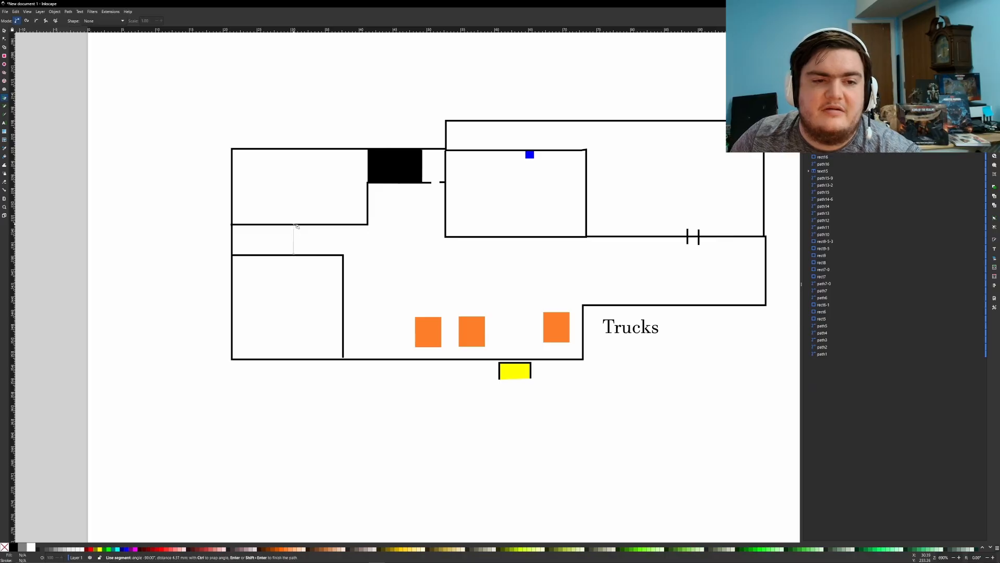
double_click(293, 224)
left_click(282, 224)
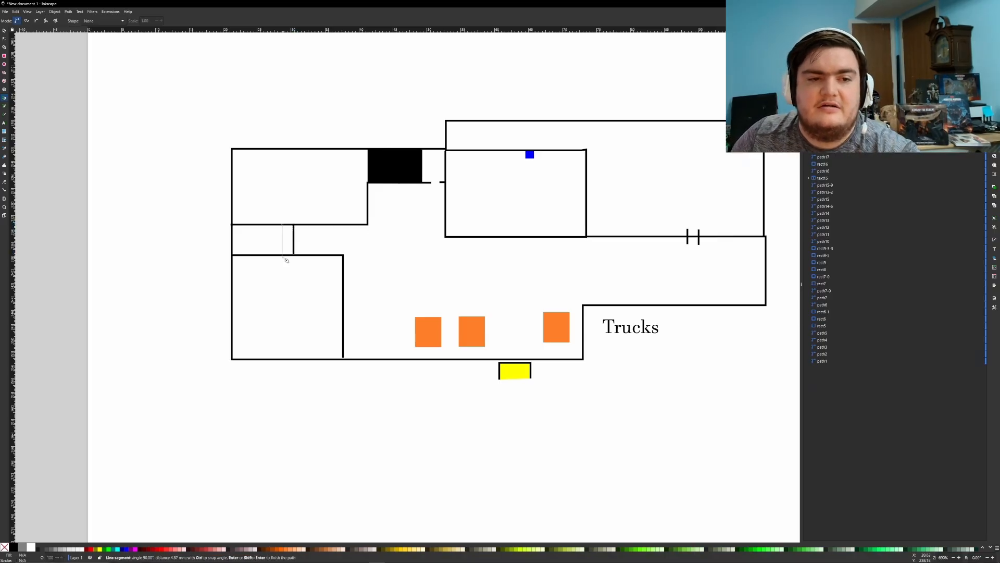
double_click(282, 254)
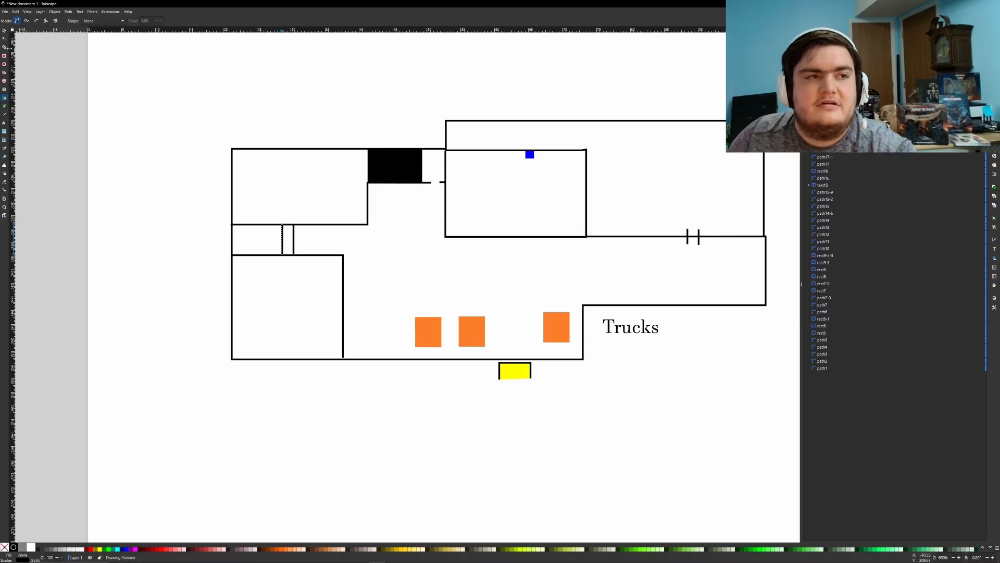
Move the lower-left room walls with their two short vertical lines, and the yellow shape, to the matching places in the second floor plan.
key("s")
left_click(339, 255)
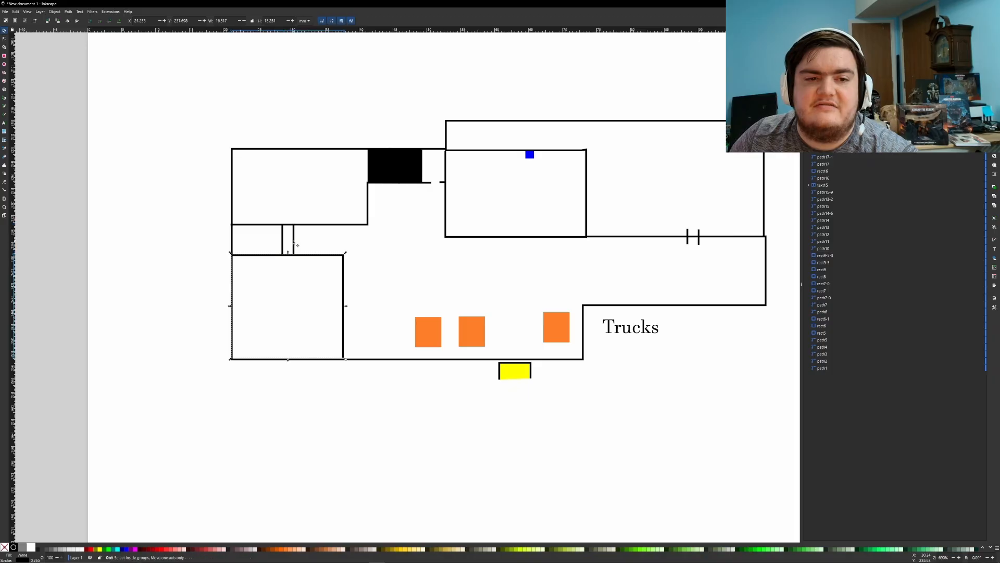
scroll(286, 242, "down", 3, "ctrl")
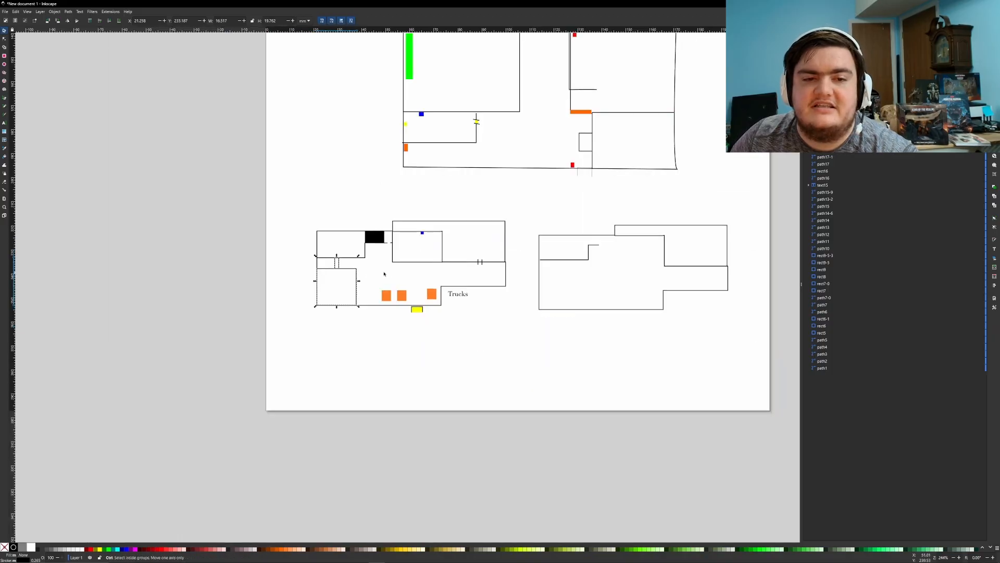
left_click_drag(346, 271, 576, 277)
left_click_drag(421, 310, 626, 311)
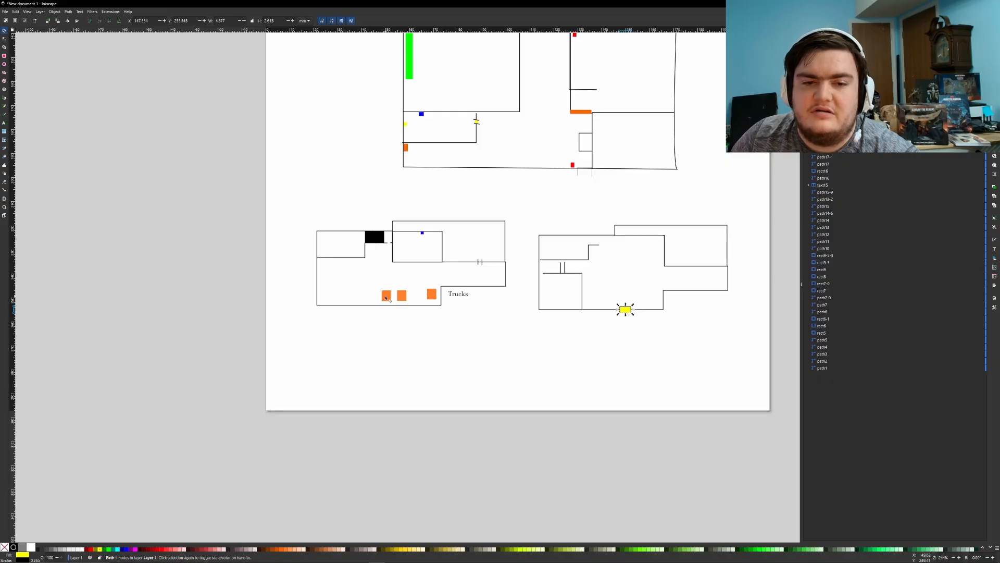
Copy the three orange rectangles and place the copies along the bottom wall of the second floor plan, above the yellow shape.
left_click_drag(411, 323, 368, 283)
key("ctrl+c")
key("ctrl+v")
left_click_drag(386, 321, 618, 302)
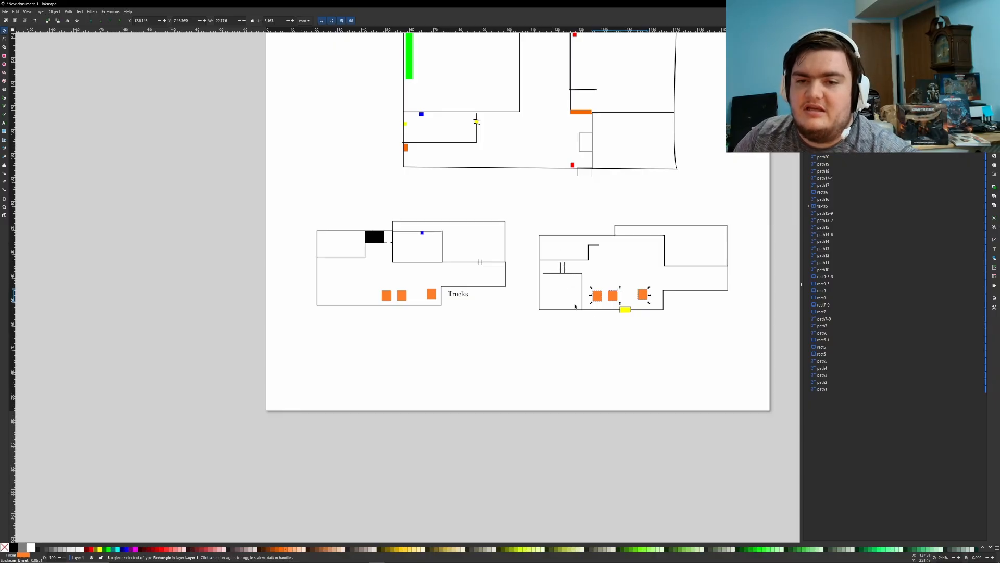
Draw a green rectangle about 7.2 by 2.6 mm in the second plan's upper-left room and place it midway along the top wall.
left_click(562, 267)
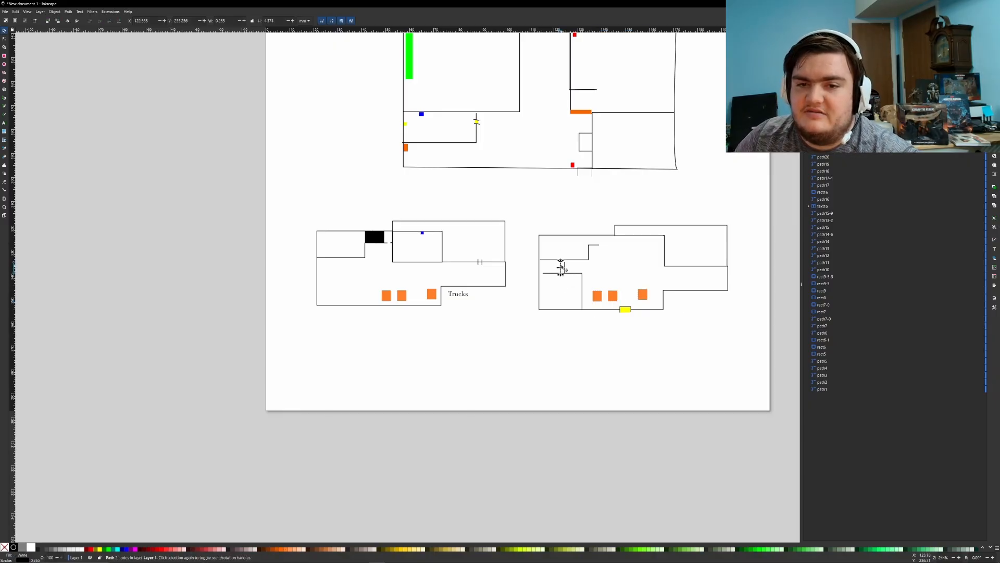
scroll(565, 266, "up", 4, "ctrl")
scroll(573, 192, "up", 1, "ctrl")
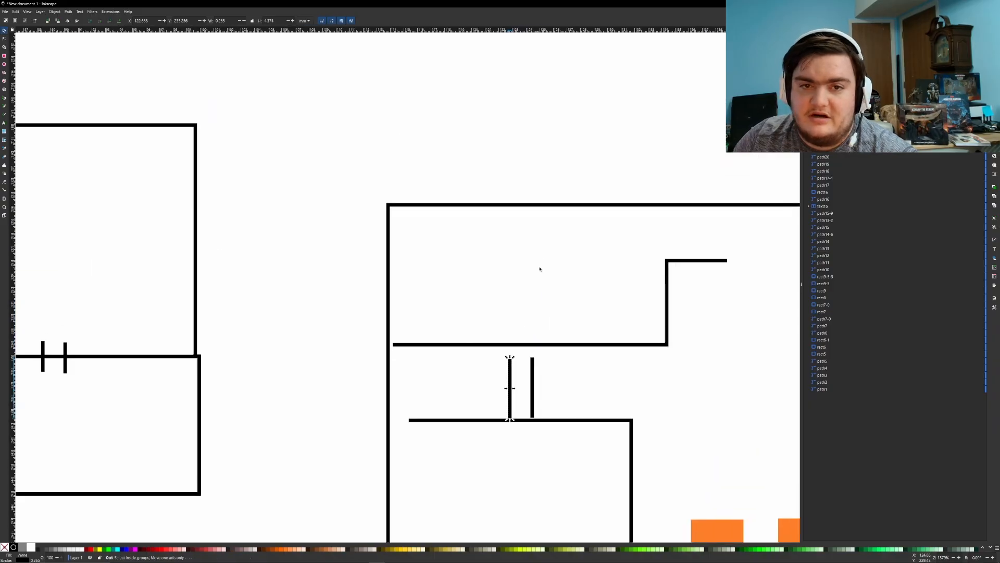
scroll(540, 270, "down", 3, "ctrl")
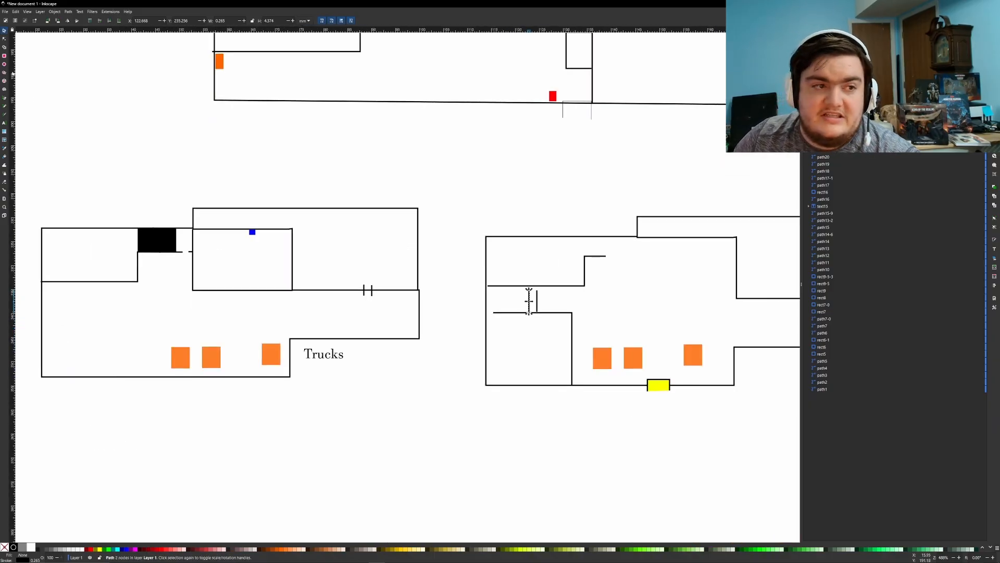
key("r")
left_click_drag(524, 236, 488, 248)
left_click(109, 548)
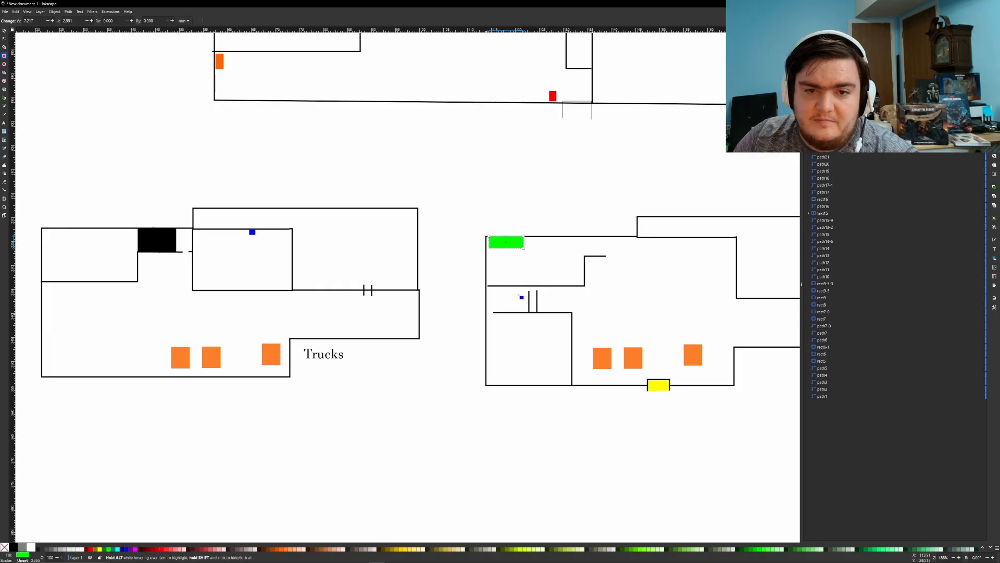
left_click(4, 30)
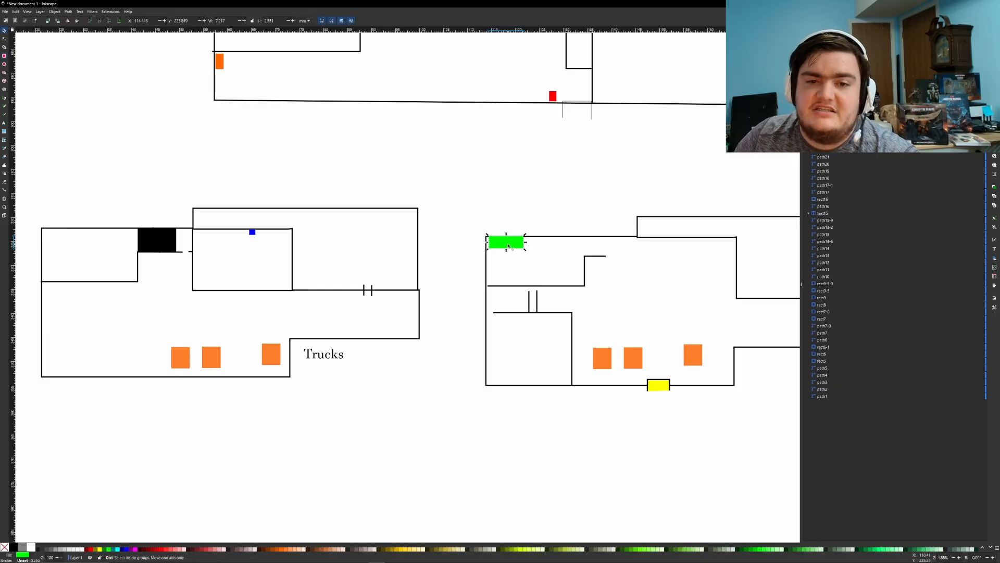
left_click_drag(512, 243, 542, 245)
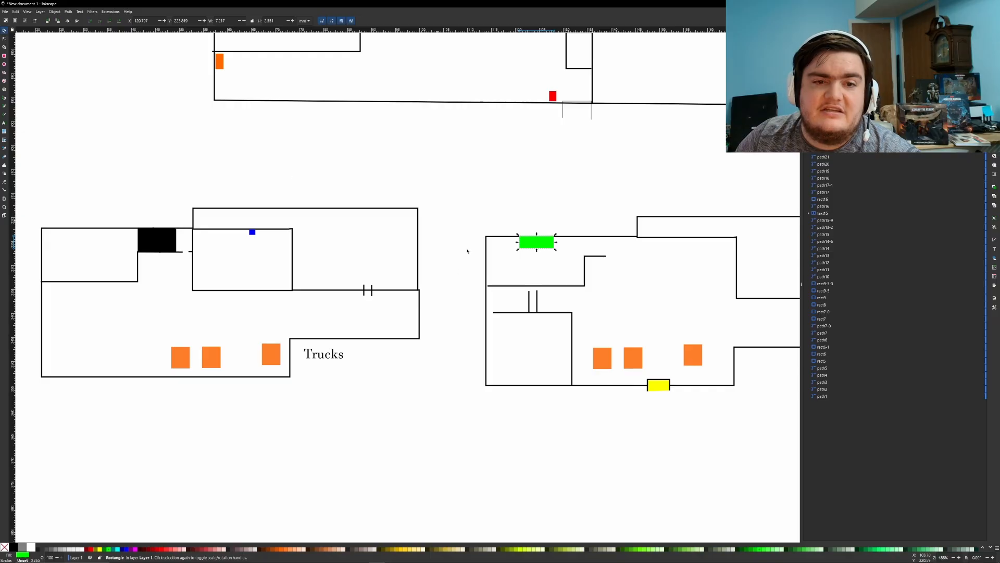
Draw a rectangle about 1.4 by 2.4 mm against the left wall of the second plan's upper-left room and fill it with purple.
left_click(4, 55)
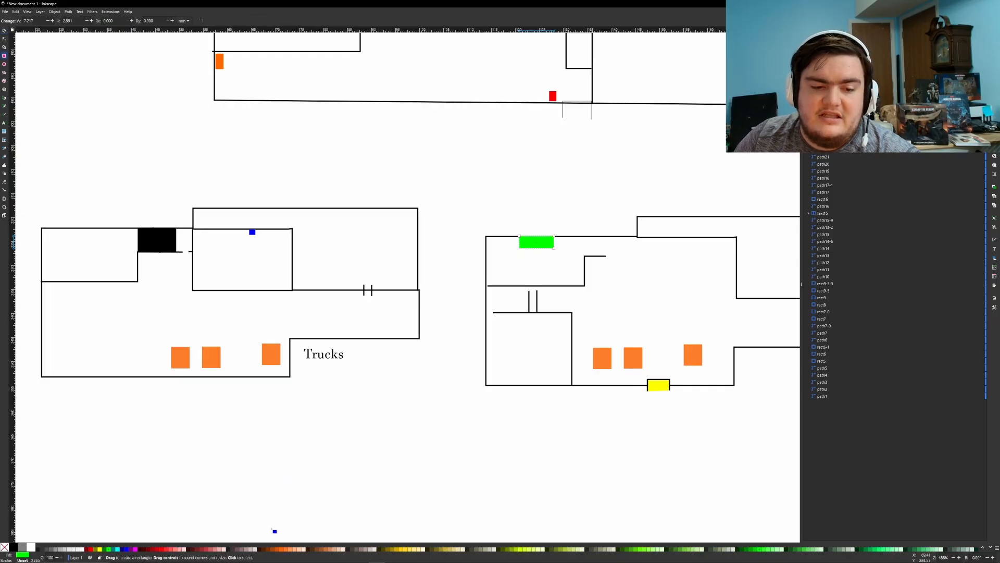
left_click(131, 549)
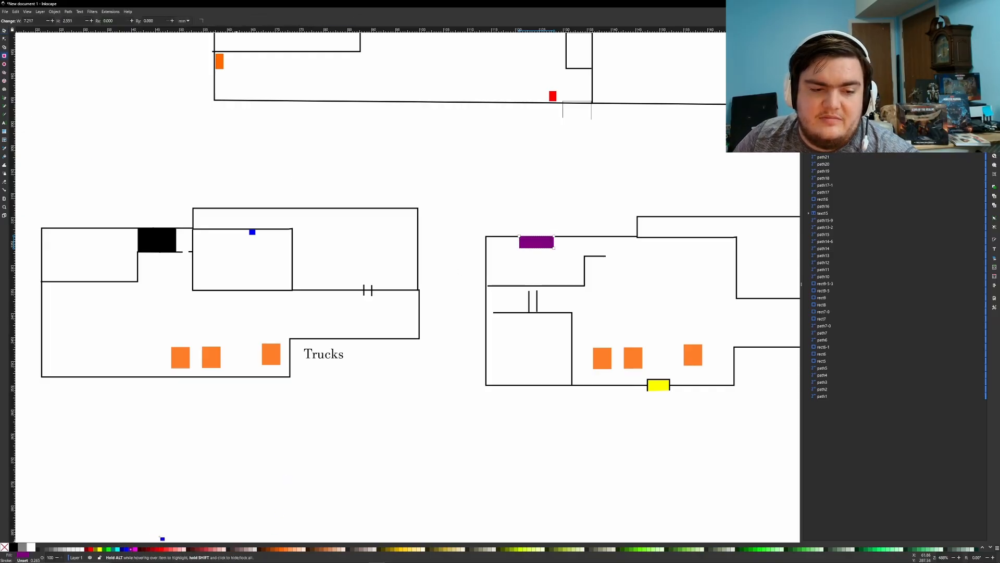
key("ctrl+z")
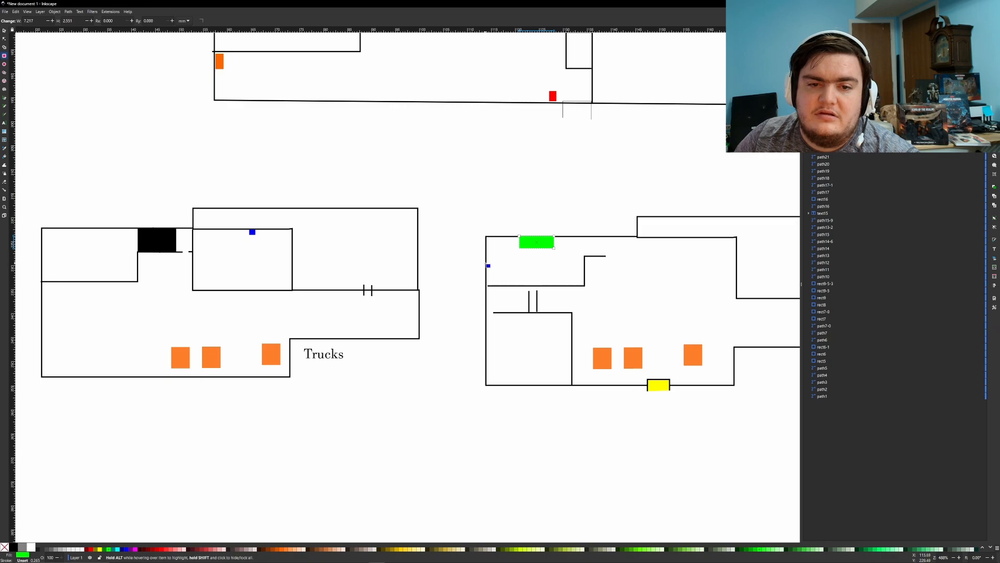
left_click_drag(487, 261, 493, 249)
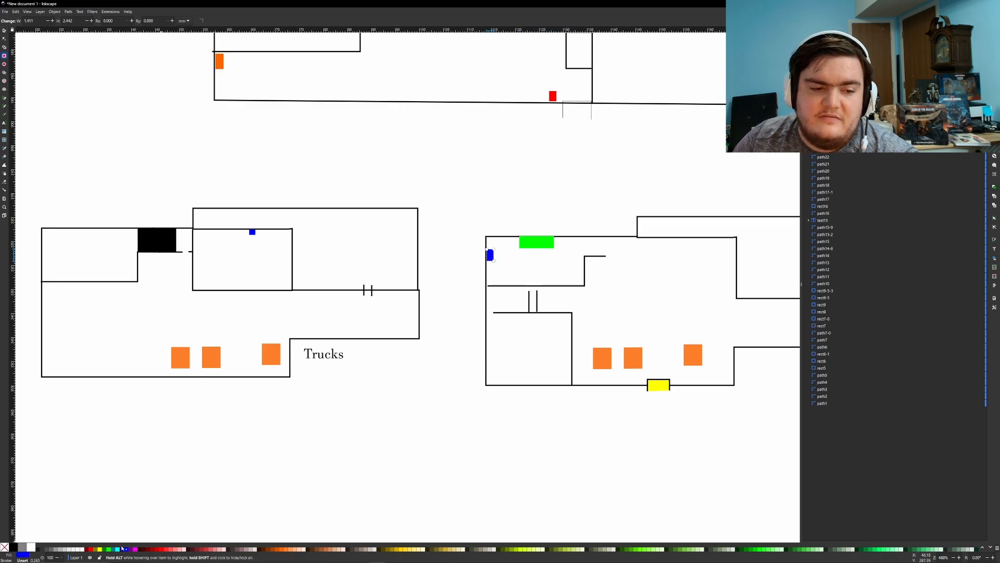
left_click(131, 550)
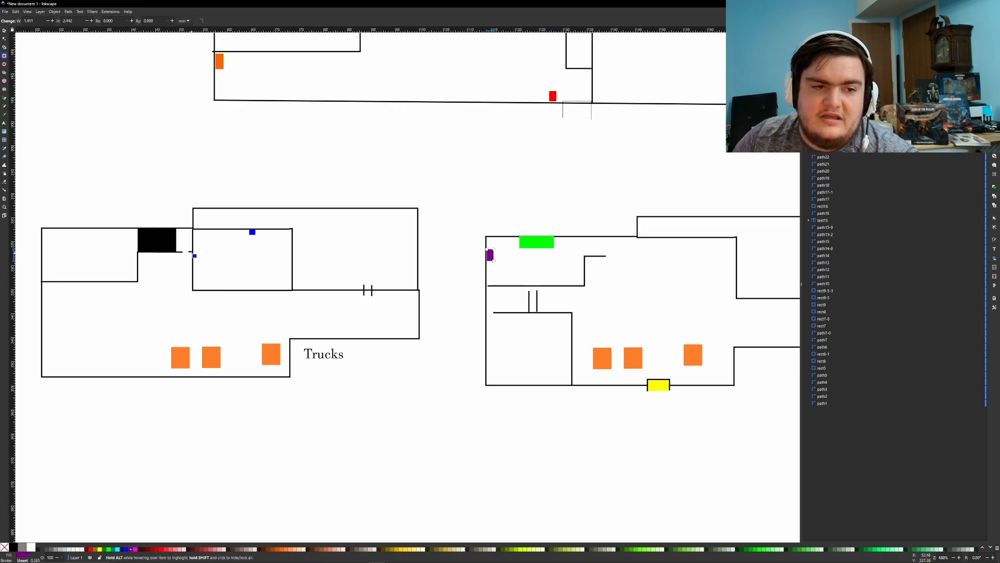
Draw a square about 1.1 mm wide in the wall opening below the first plan's black block and fill it with purple.
left_click_drag(192, 255, 186, 250)
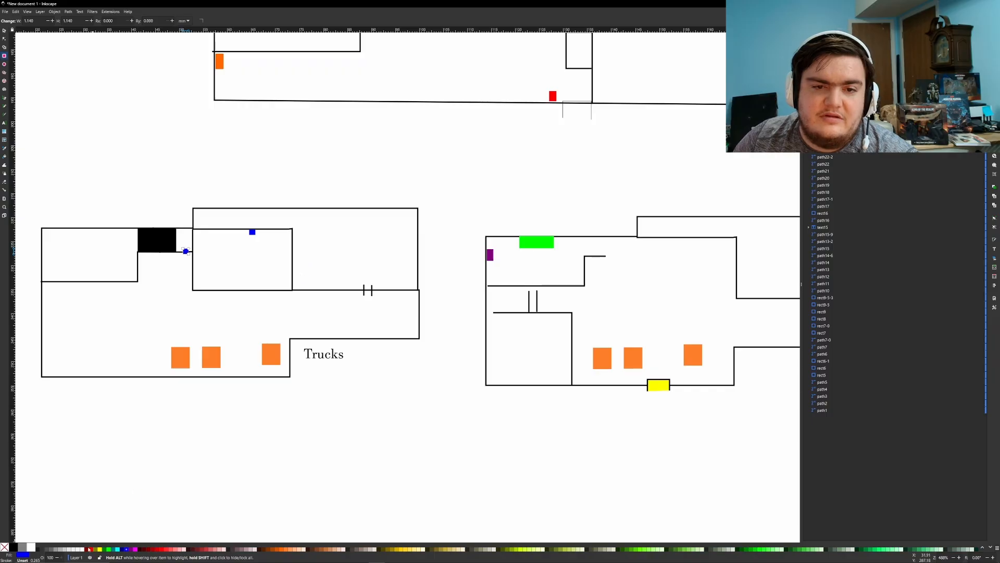
left_click(132, 549)
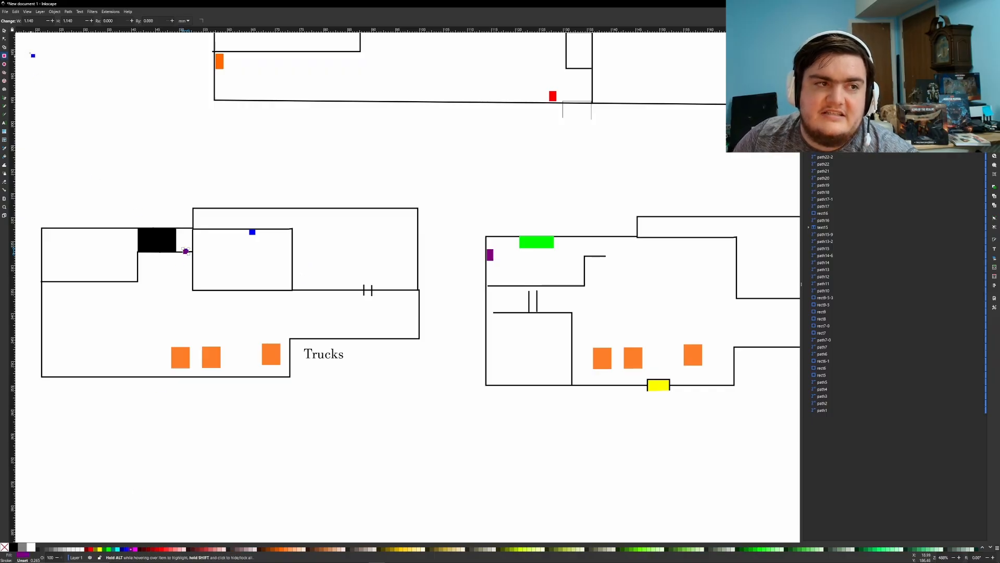
left_click(6, 31)
left_click(379, 366)
scroll(379, 366, "down", 1, "ctrl")
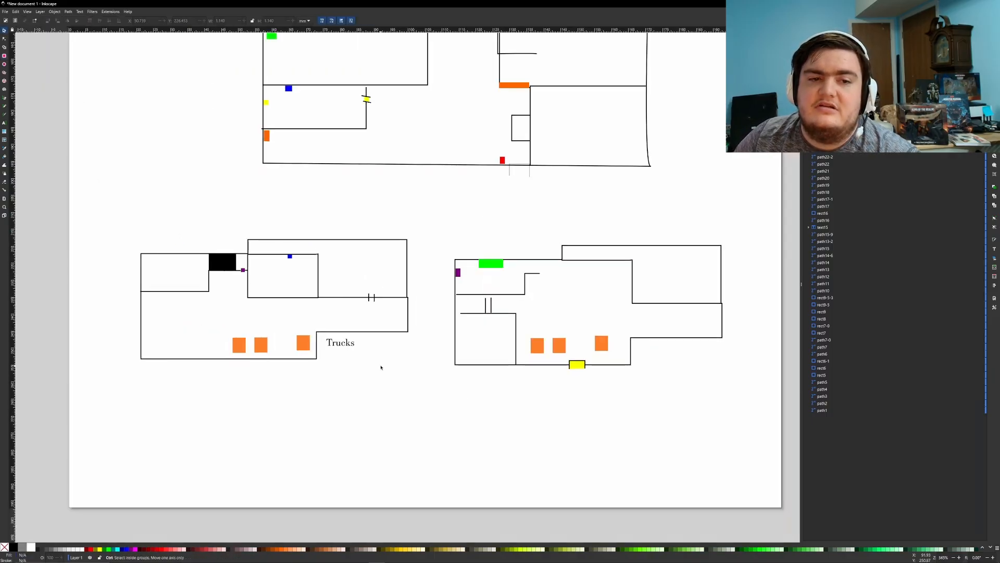
middle_click_drag(423, 364, 432, 322)
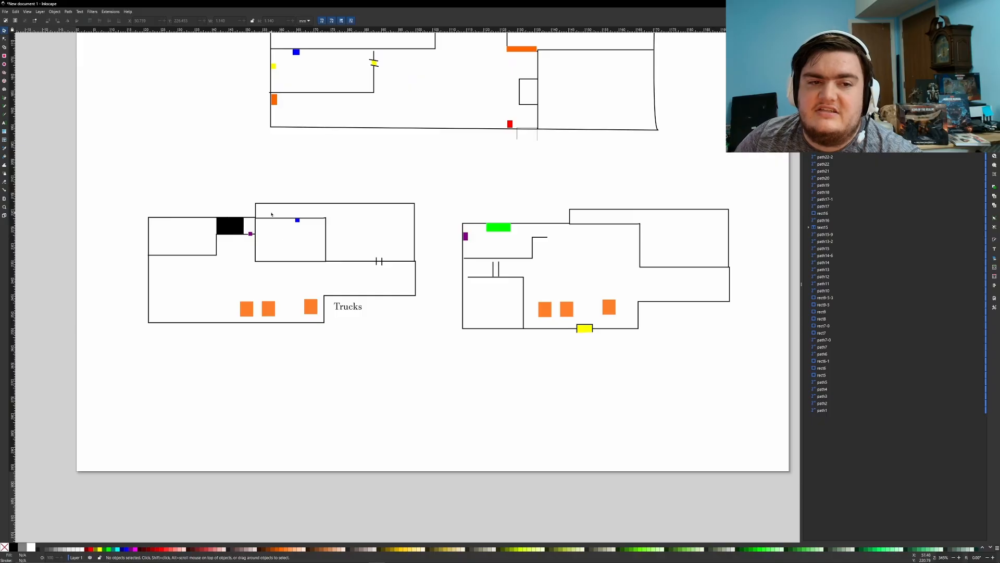
left_click(5, 123)
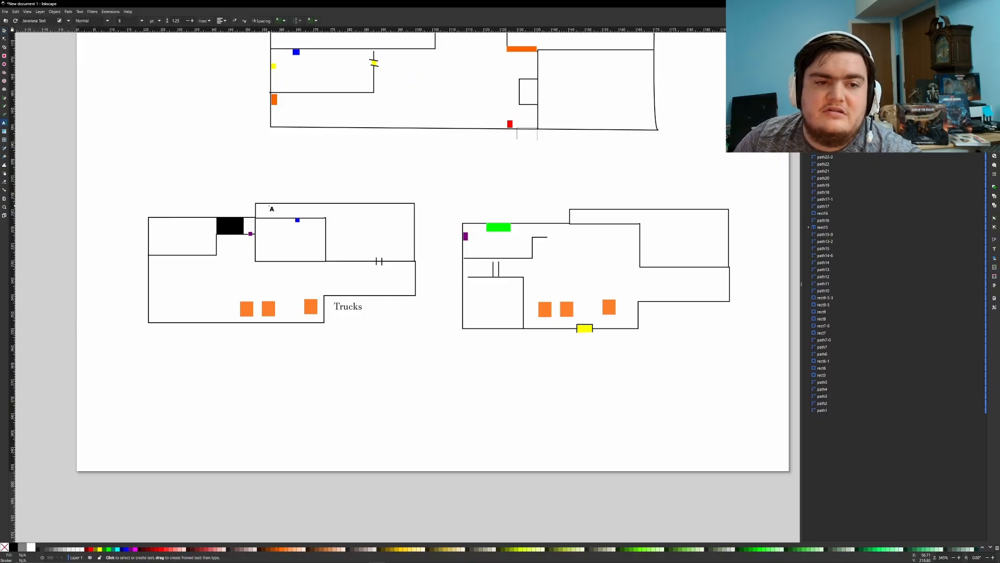
left_click(260, 214)
key("s")
left_click(267, 204)
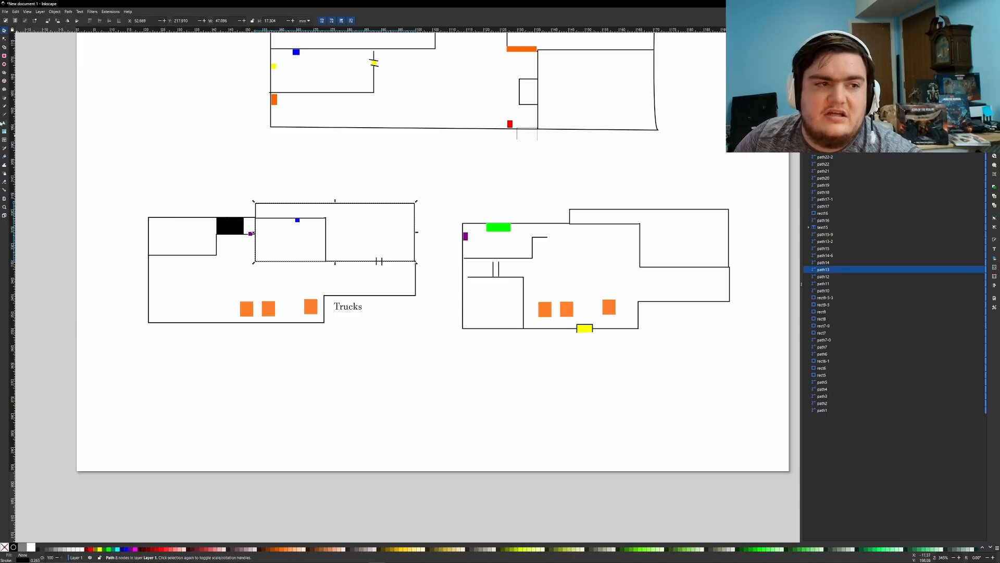
key("b")
key("Escape")
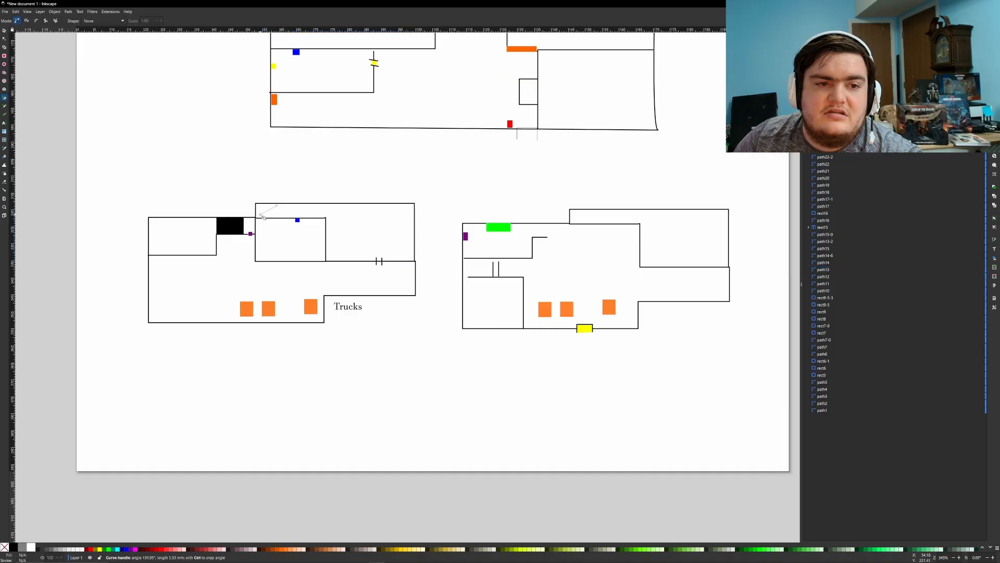
Add the text label "Start" in the first plan's upper corridor above the blue square and shift it slightly left.
left_click(5, 122)
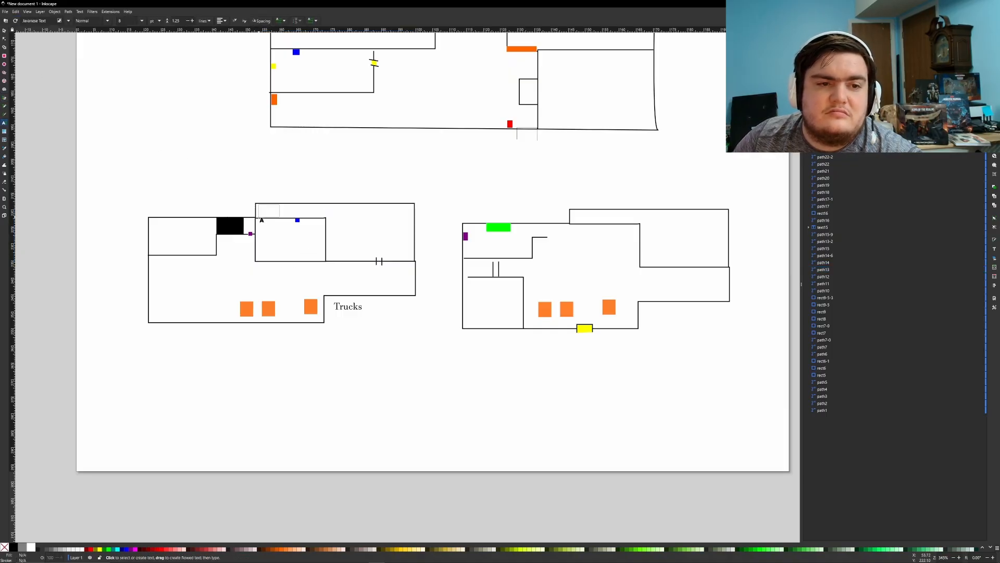
left_click_drag(279, 204, 300, 216)
type("Start")
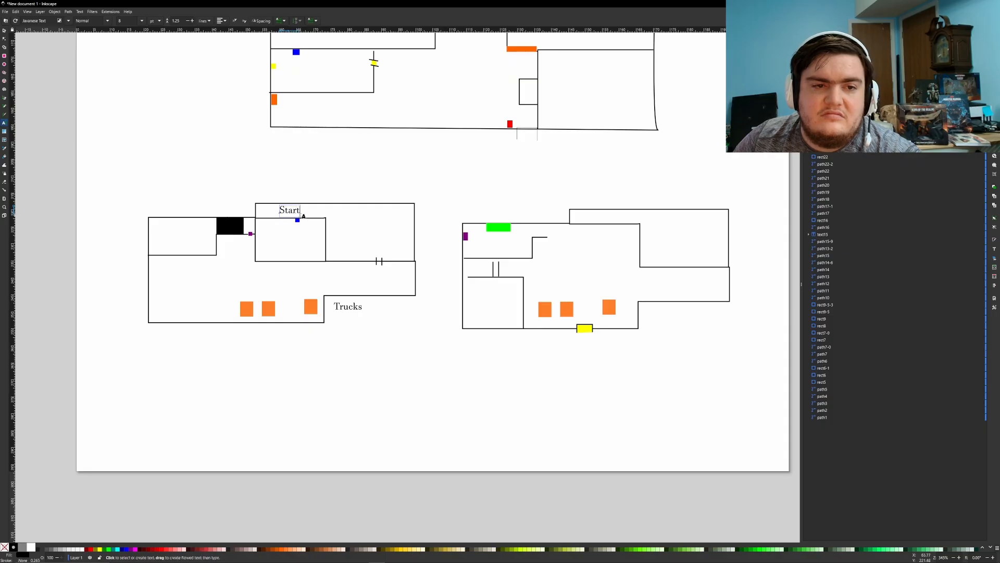
left_click(5, 31)
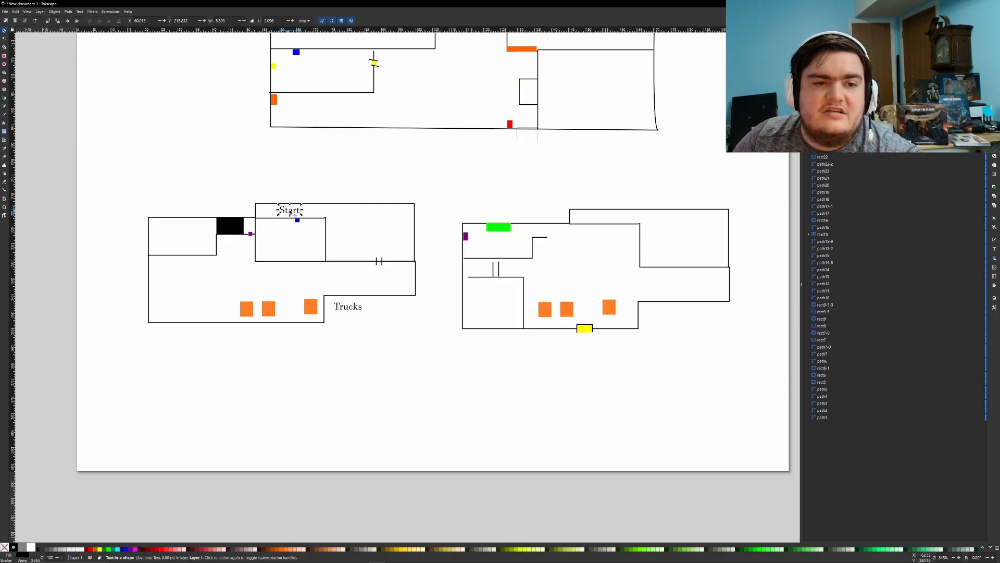
left_click_drag(291, 214, 282, 212)
left_click(254, 254)
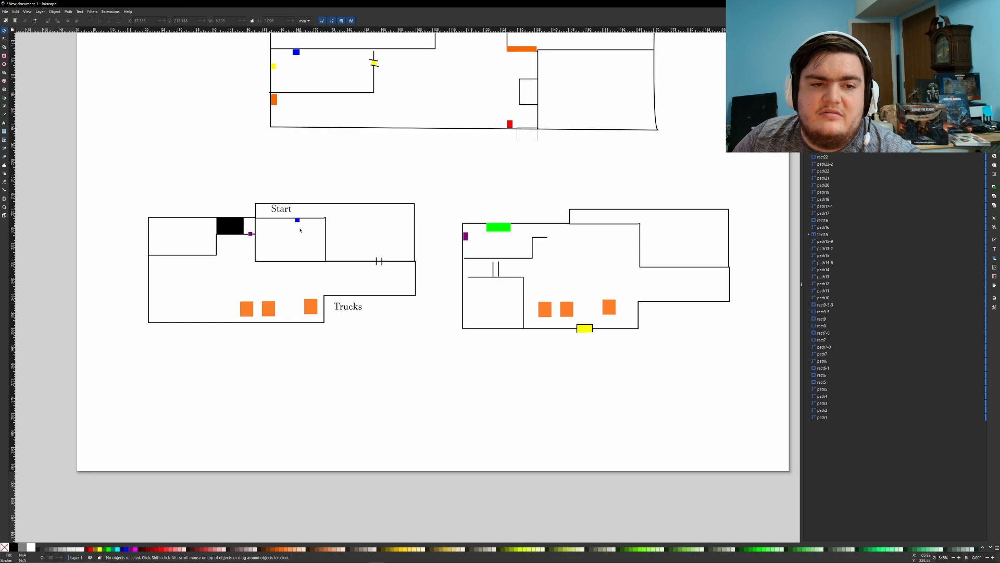
scroll(323, 278, "up", 4, "ctrl")
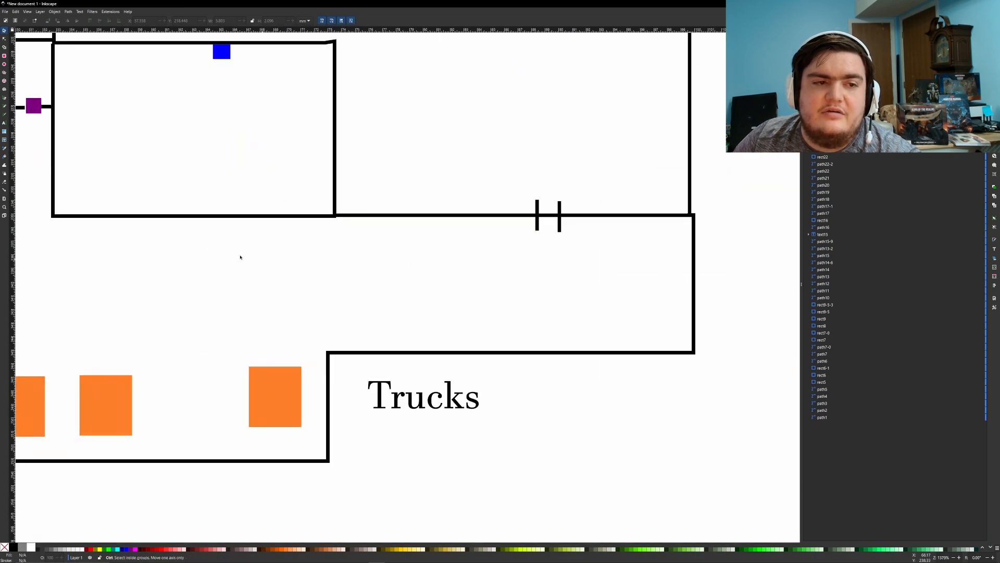
Draw two short parallel door marks across the left wall of the first plan's room containing the blue square.
middle_click_drag(241, 256, 531, 279)
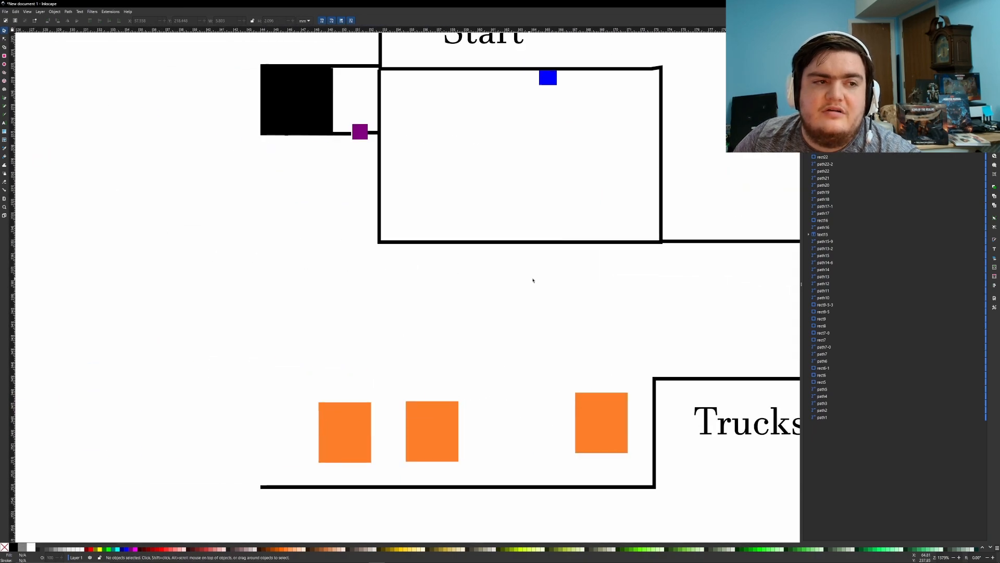
left_click(5, 97)
left_click(387, 197)
double_click(372, 196)
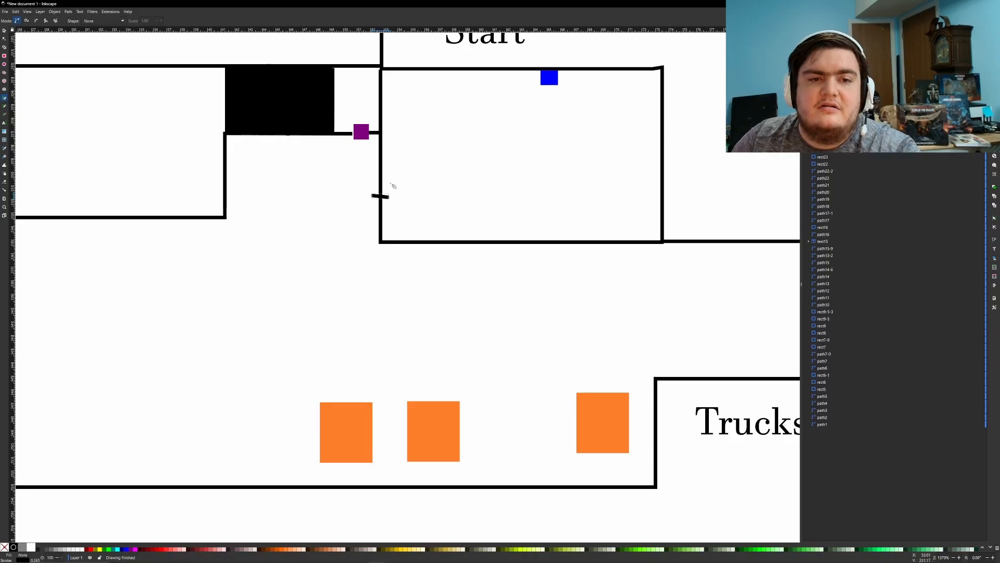
left_click(395, 182)
double_click(375, 181)
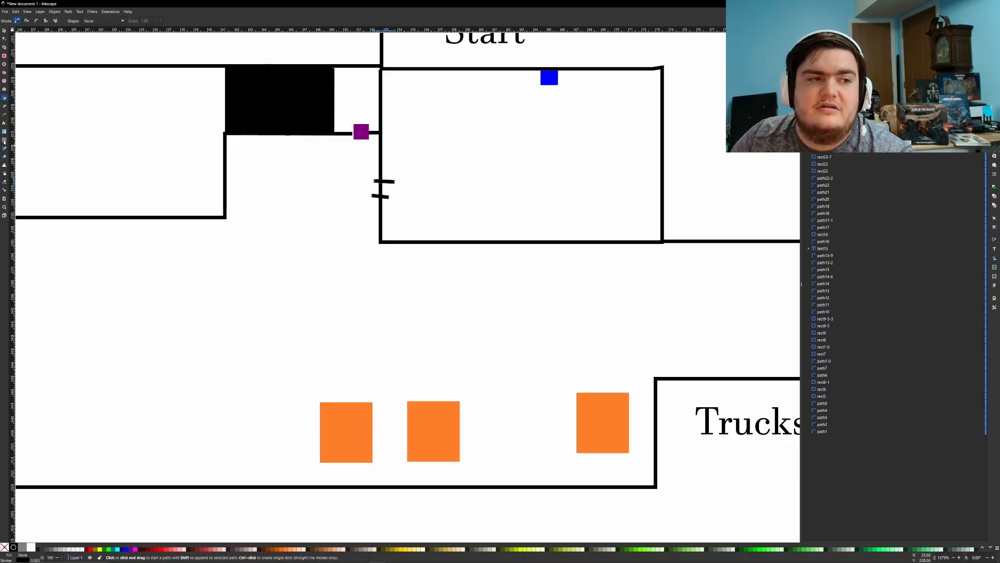
Draw a rectangle about 1.5 by 1.3 mm on the lower wall of the first plan's blue-square room and fill it with light yellow.
left_click(4, 123)
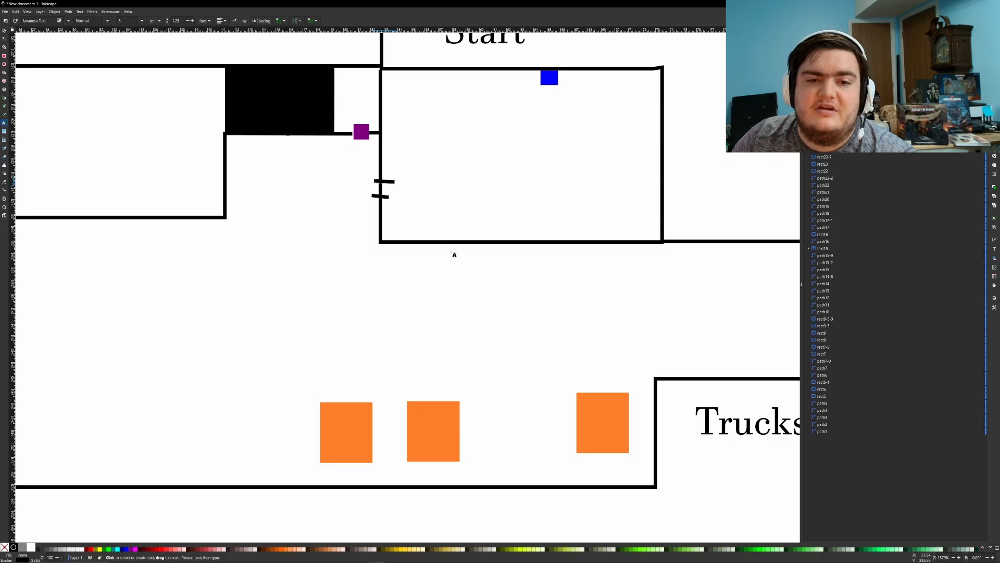
left_click_drag(487, 267, 513, 276)
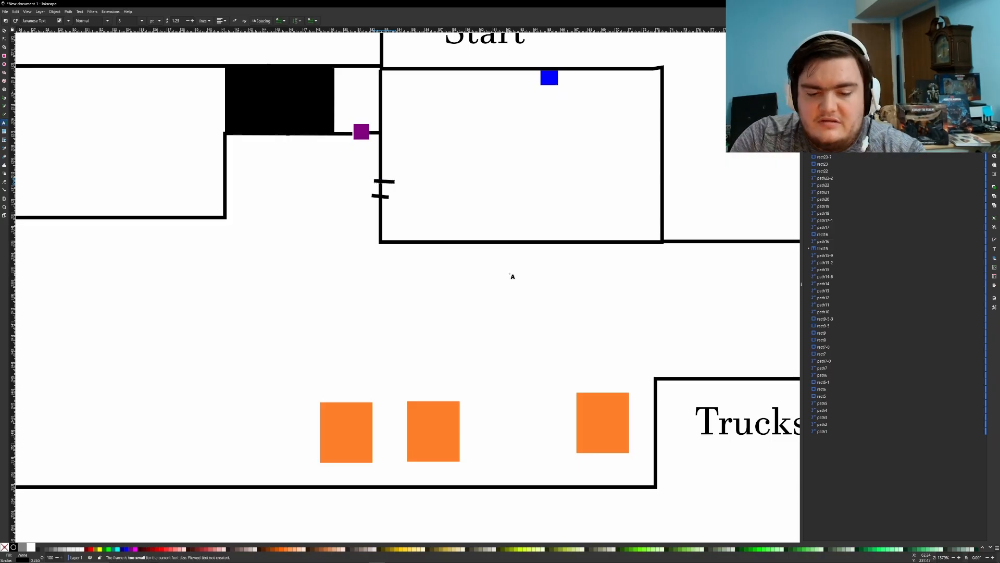
left_click(4, 56)
left_click_drag(424, 234, 445, 251)
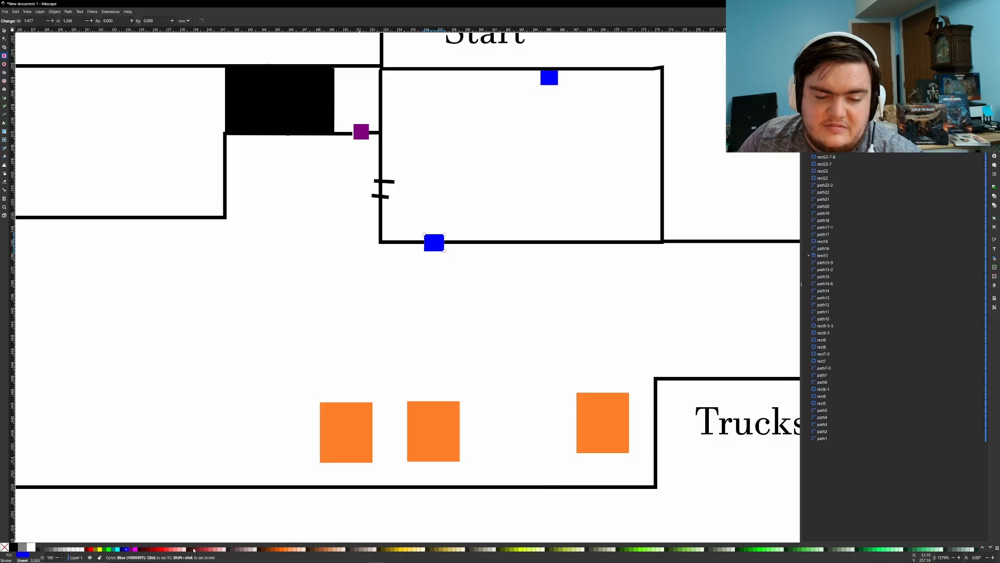
left_click(411, 549)
key("s")
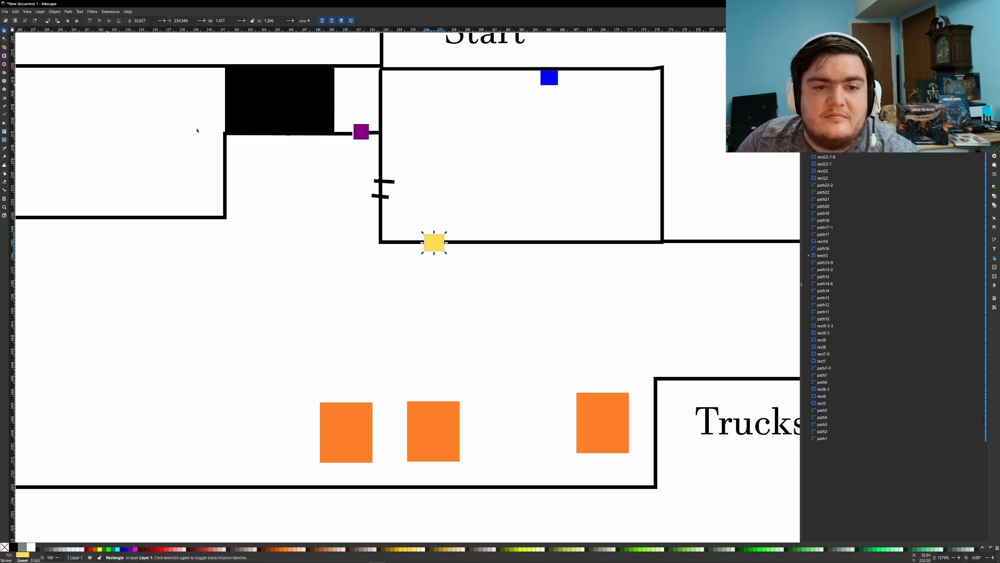
key("Escape")
Duplicate the wall path of the first plan's blue-square room and align the copy inside the second plan's upper-right area.
scroll(416, 271, "down", 3, "ctrl")
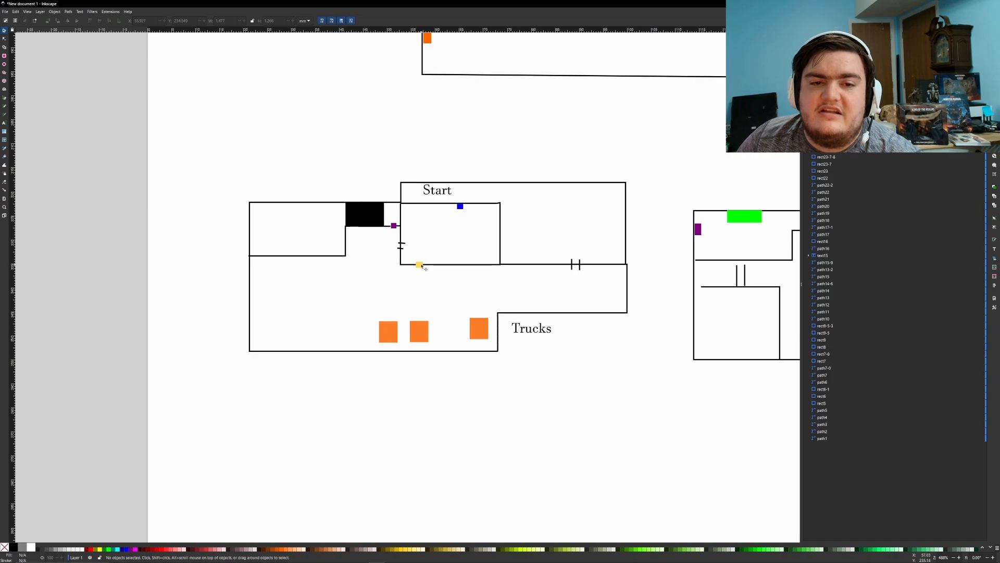
scroll(507, 274, "down", 2, "ctrl")
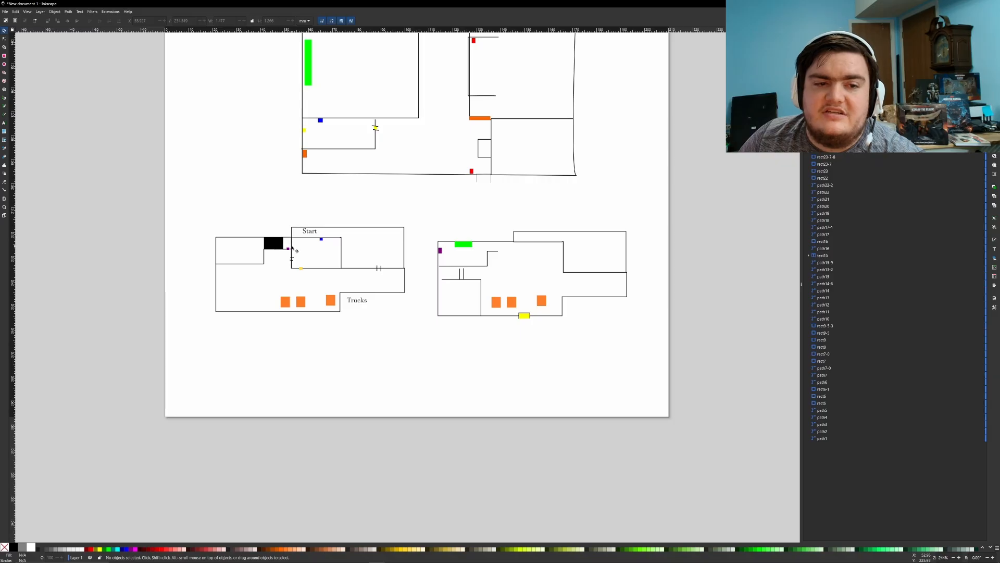
left_click(292, 248)
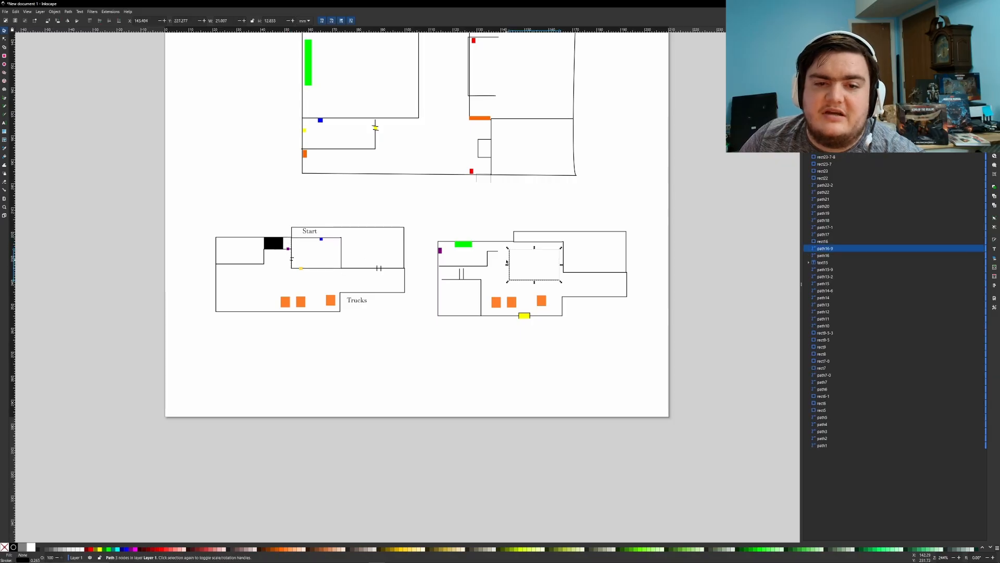
left_click_drag(507, 262, 514, 252)
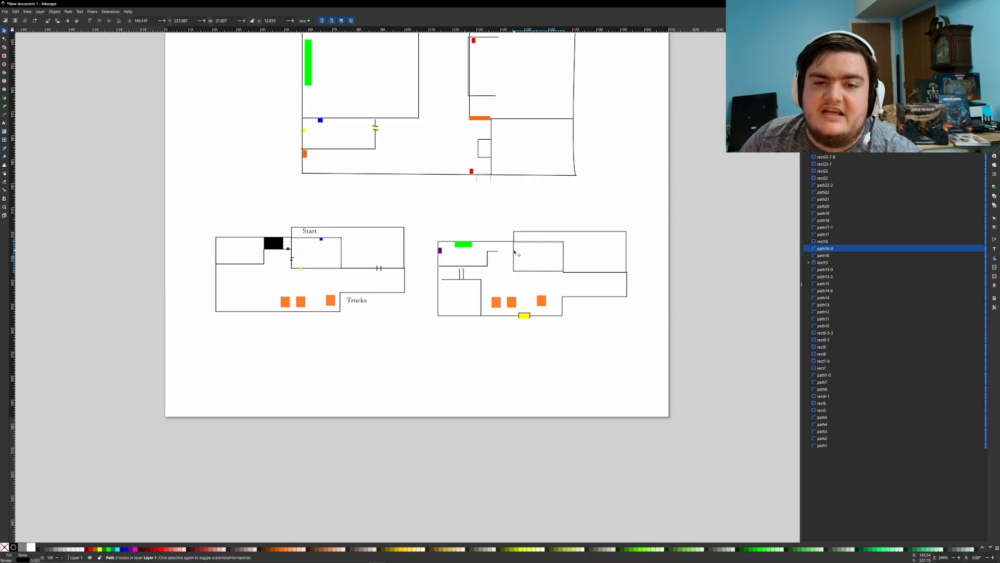
key("1")
scroll(449, 280, "up", 5, "ctrl")
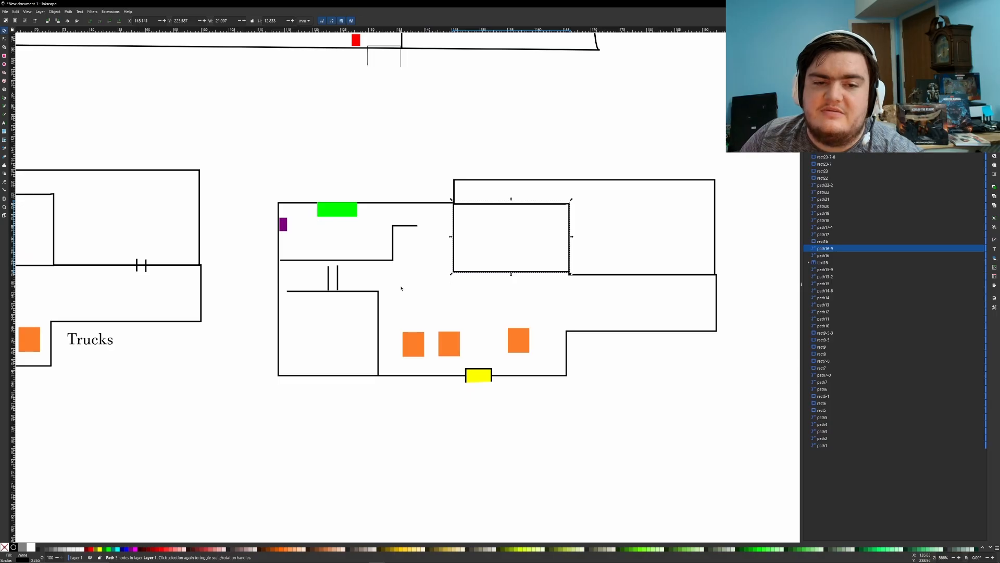
key("Escape")
Delete the second plan's upper-right room outline and extend the copied lower wall to the far right outer corner.
scroll(417, 266, "down", 3)
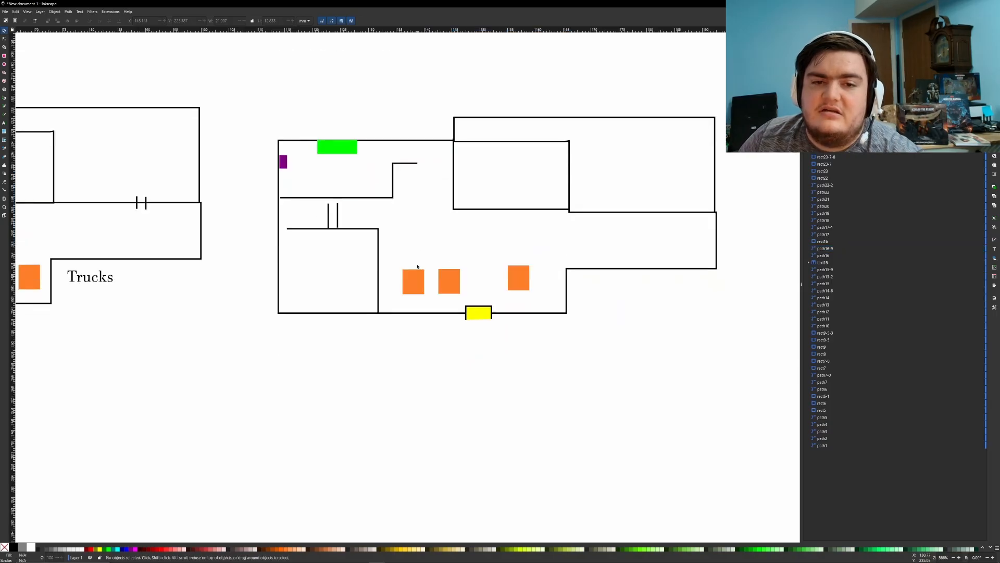
left_click(715, 158)
key("Delete")
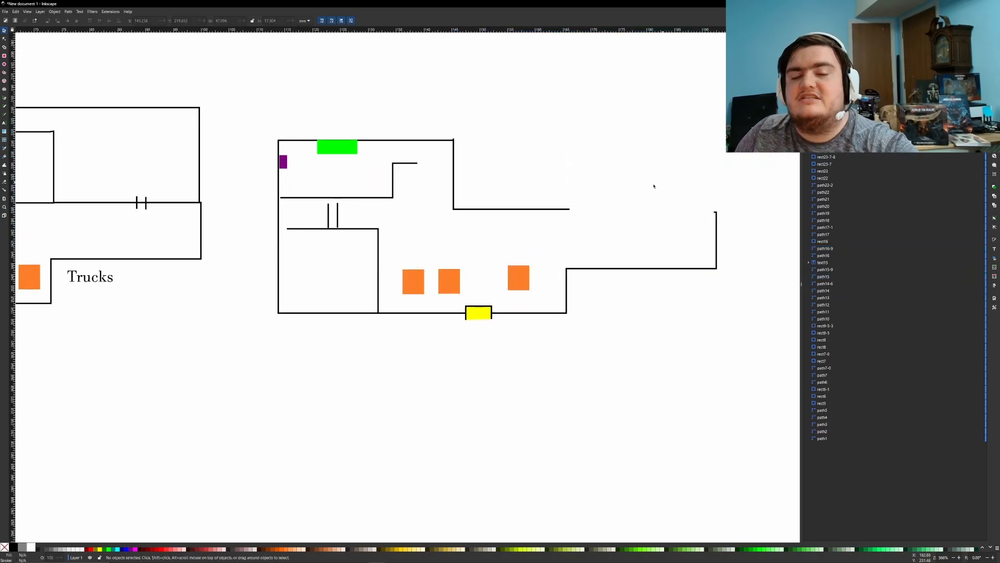
double_click(569, 209)
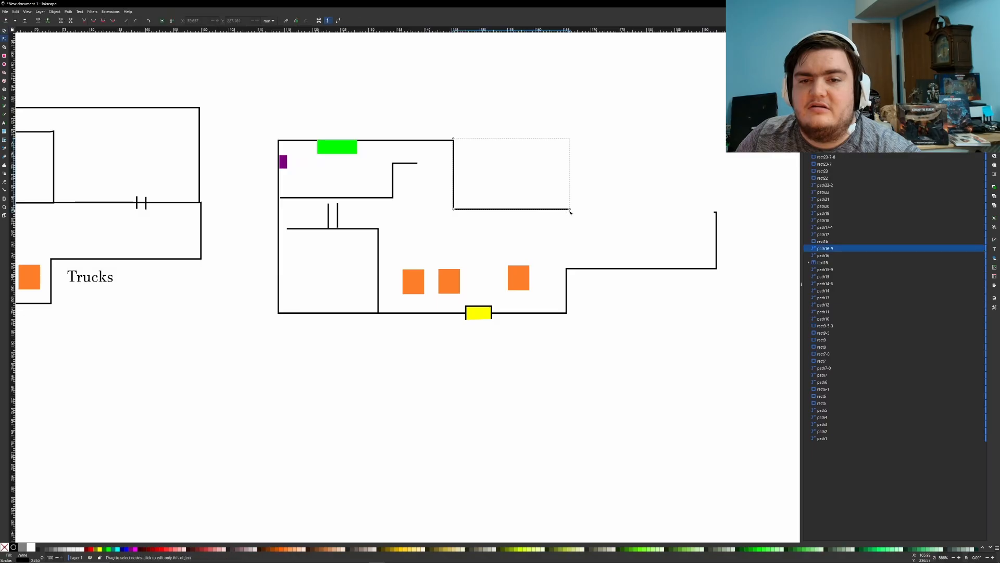
left_click_drag(570, 209, 715, 213)
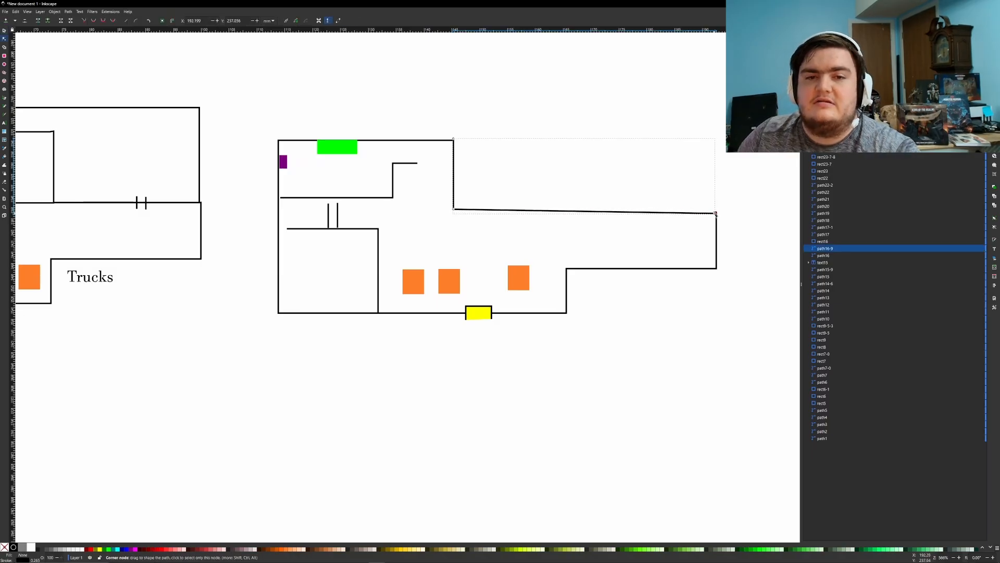
Extend the left ends of the second plan's two interior walls to meet the left outer wall.
scroll(417, 218, "left", 5, "shift")
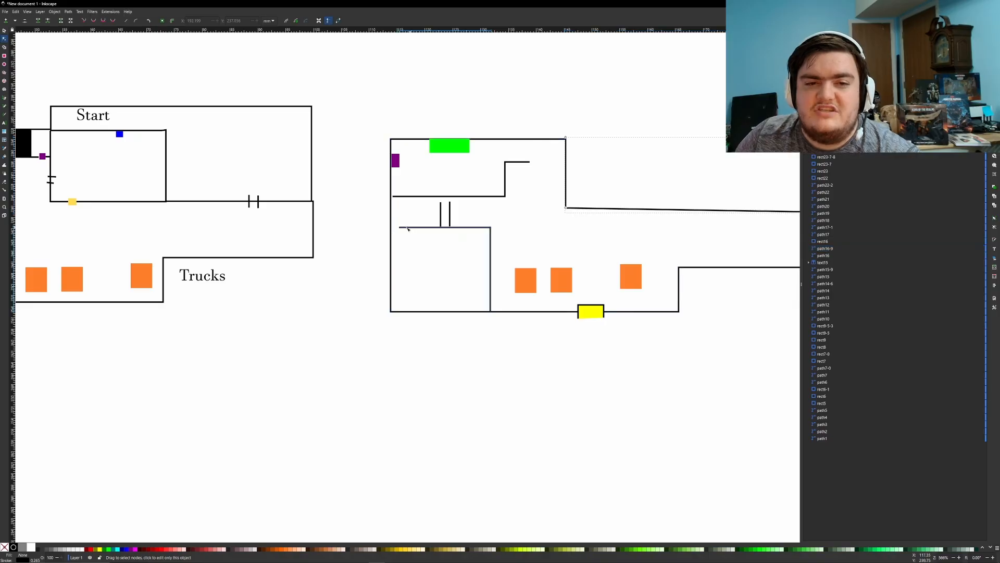
left_click_drag(406, 228, 396, 228)
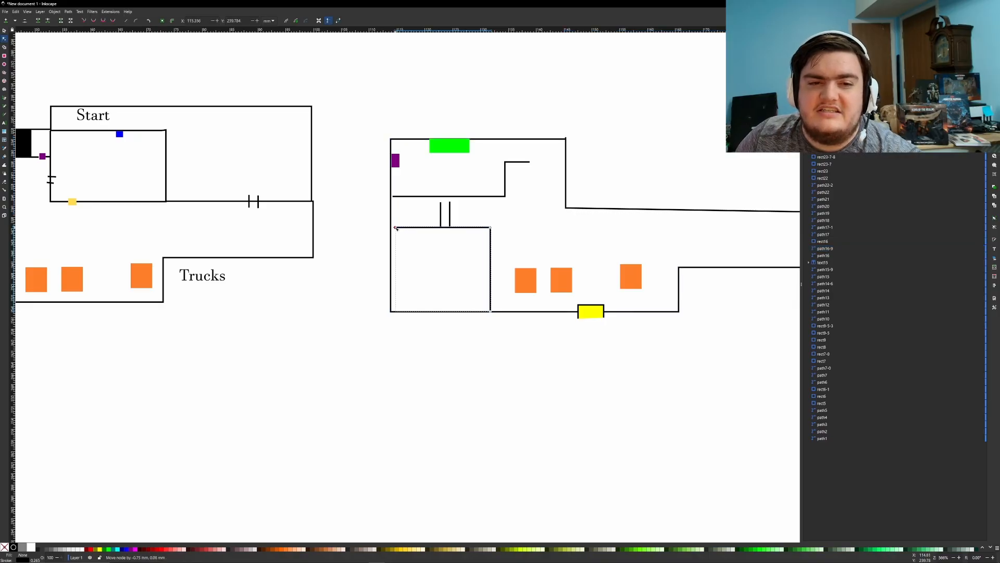
left_click(399, 196)
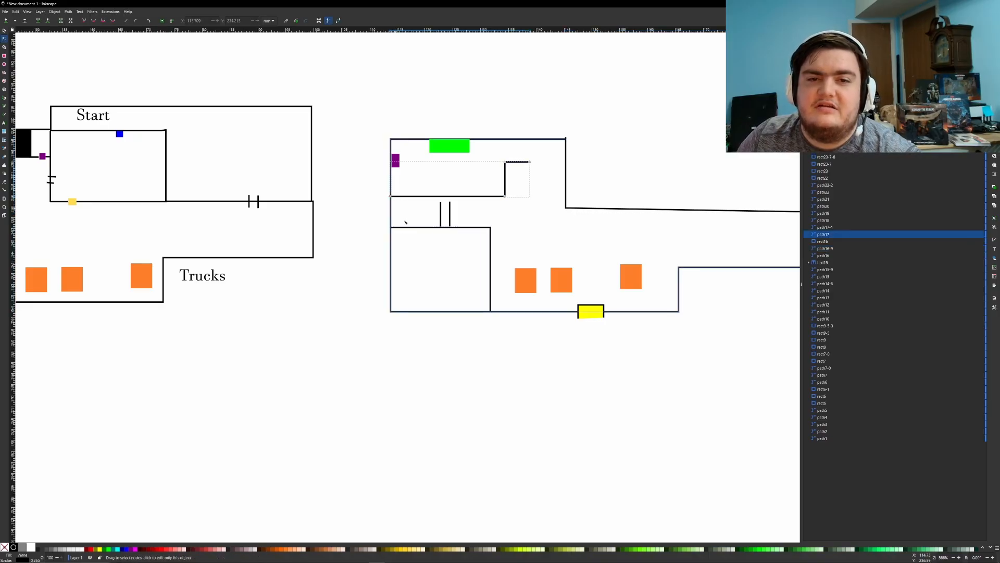
scroll(428, 237, "down", 3, "ctrl")
left_click(481, 300)
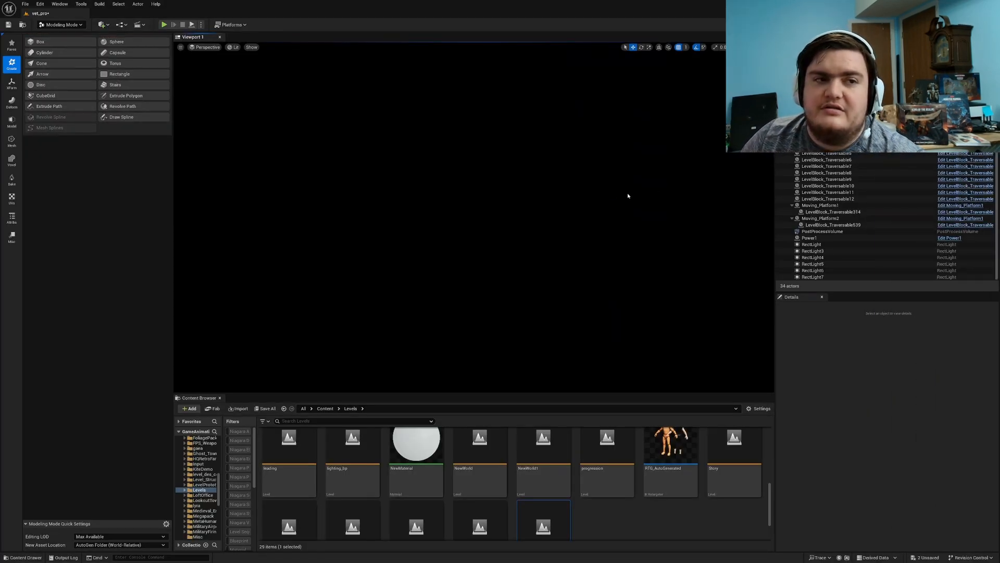
Switch to Unreal Editor, view the level unlit, add a directional light and return the viewport to lit shading.
key("alt+3")
mouse_move(627, 192)
right_mouse_down()
mouse_move(622, 208)
mouse_move(583, 200)
mouse_move(552, 114)
mouse_move(615, 194)
right_mouse_up()
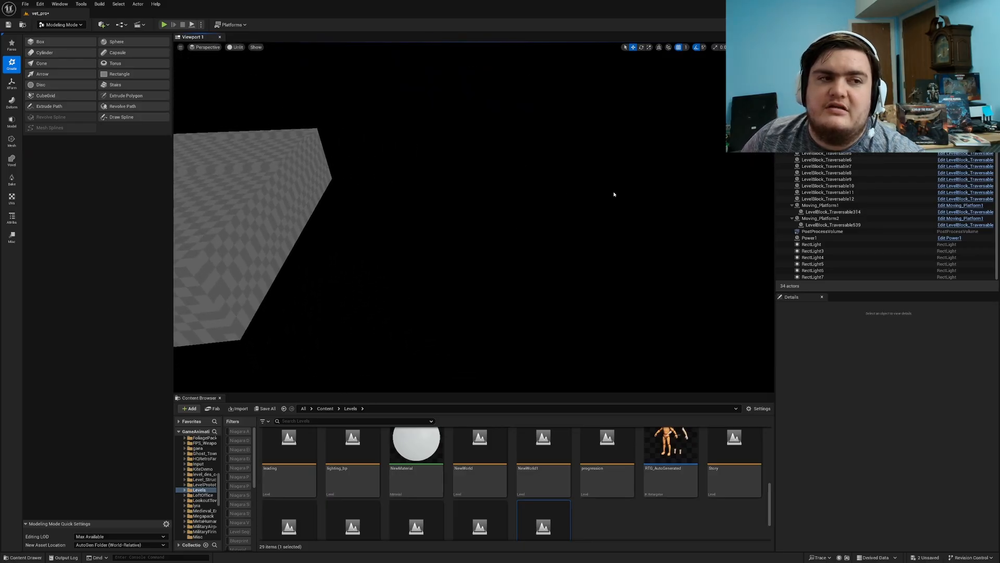
left_click(102, 24)
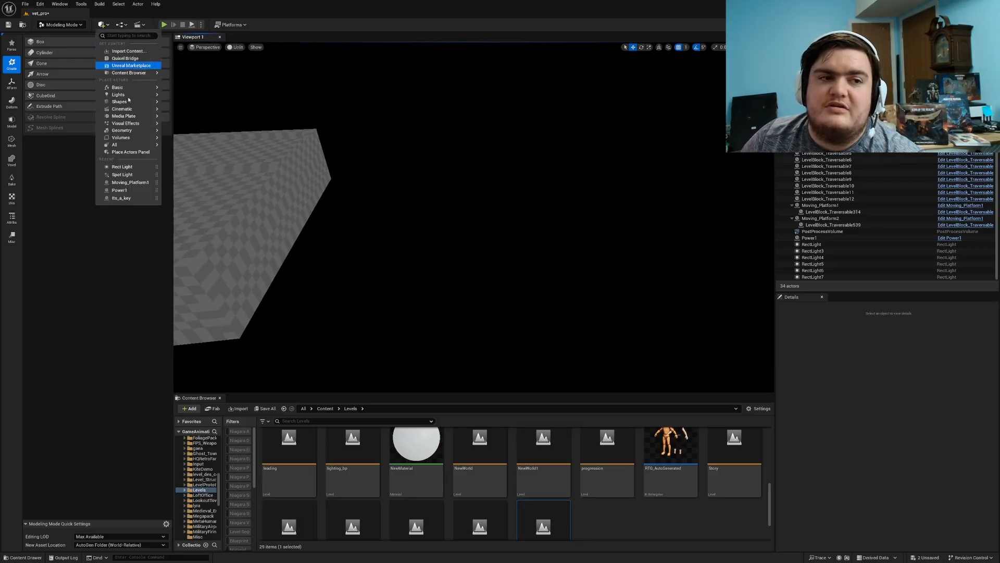
mouse_move(129, 96)
left_click(182, 98)
key("alt+4")
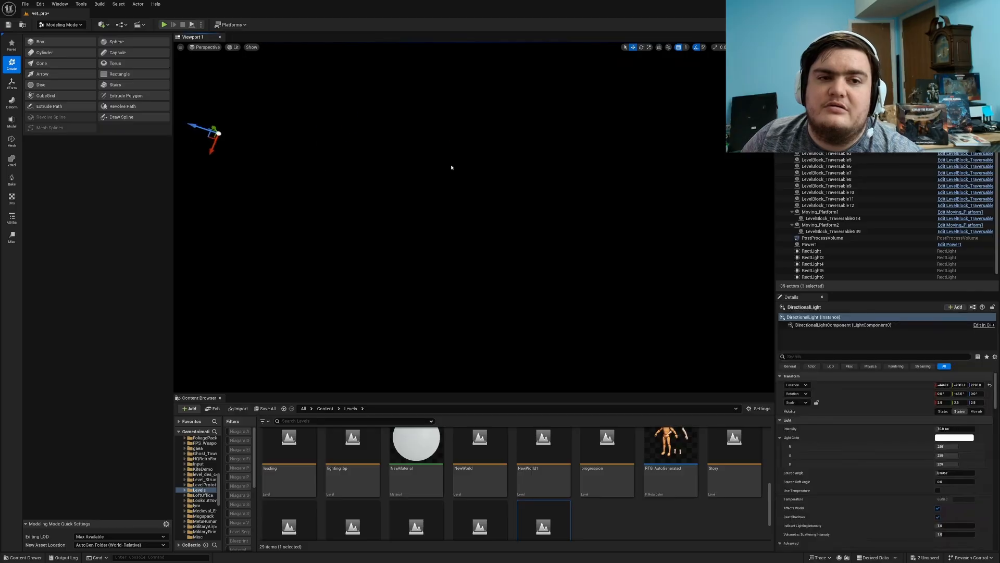
right_click_drag(446, 170, 379, 176)
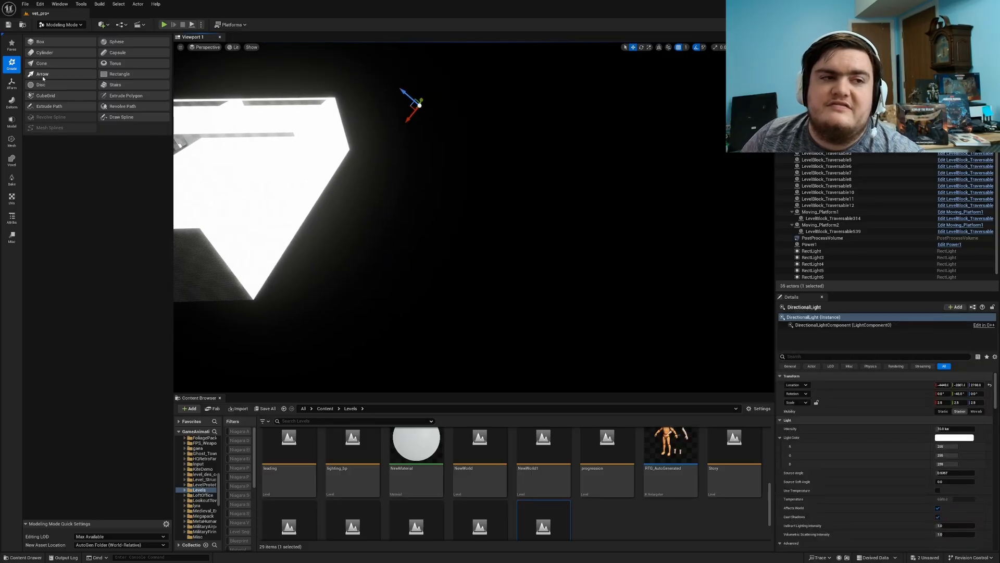
Start the Cube Grid tool, select a long, narrow strip of cells beside the existing level and pull it up into a wall.
left_click(77, 100)
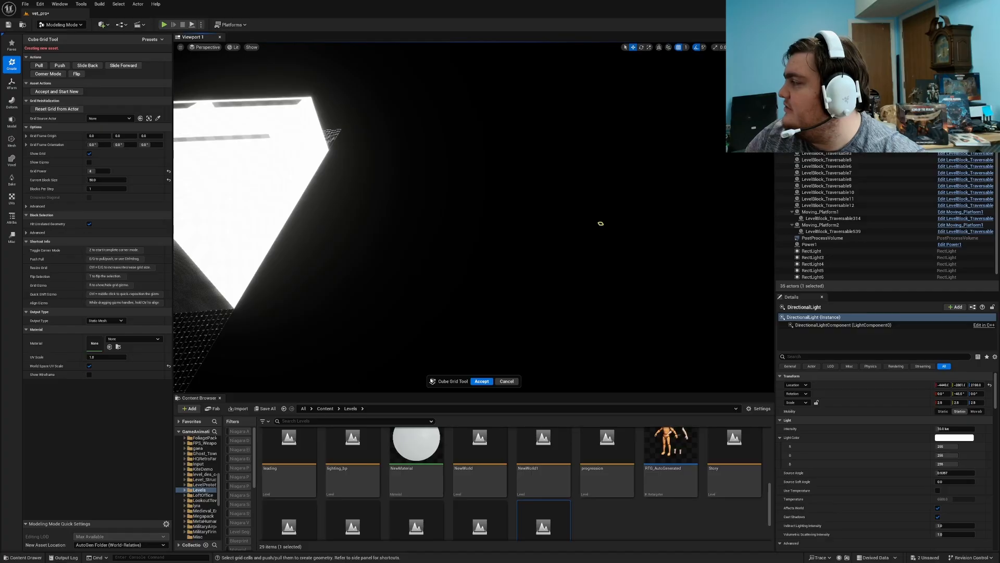
mouse_move(596, 253)
right_mouse_down()
mouse_move(573, 285)
mouse_move(596, 267)
right_mouse_up()
right_click_drag(587, 214, 594, 237)
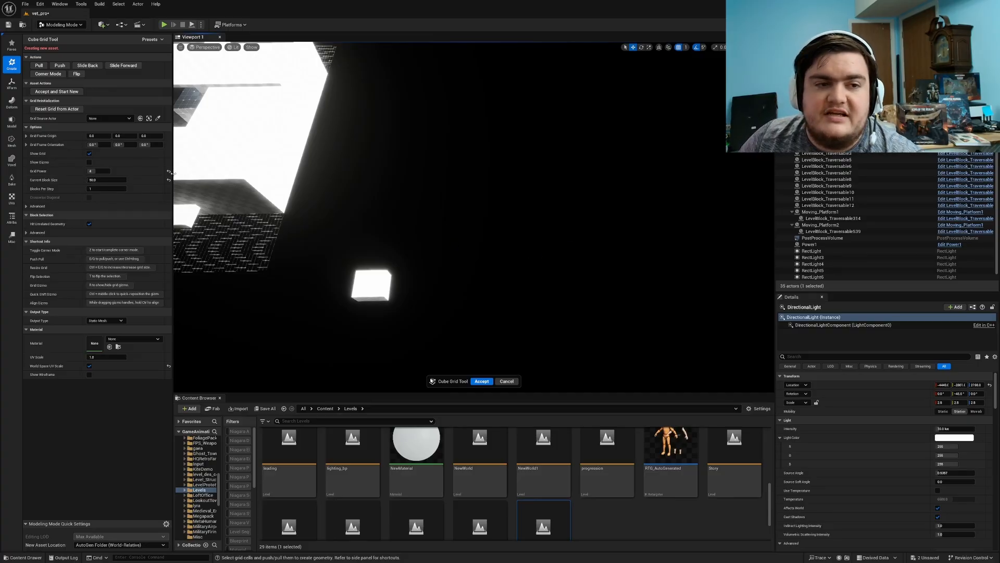
left_click_drag(466, 279, 467, 85)
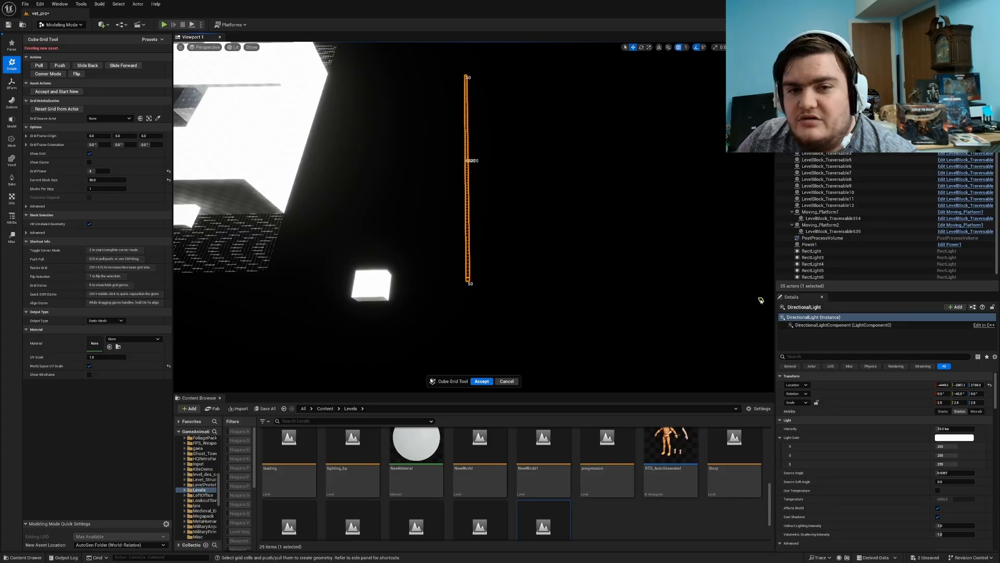
key("e")
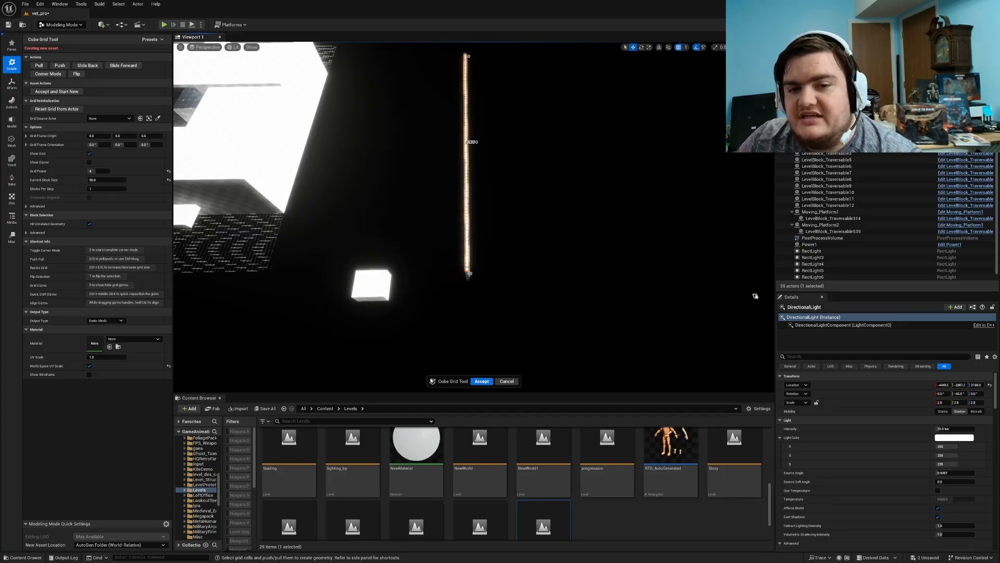
key("e")
key("e")
key("e")
key("e")
key("e")
key("e")
Build a second long wall at a right angle from the first wall's end and a short return wall at its far end.
right_click_drag(756, 296, 652, 275)
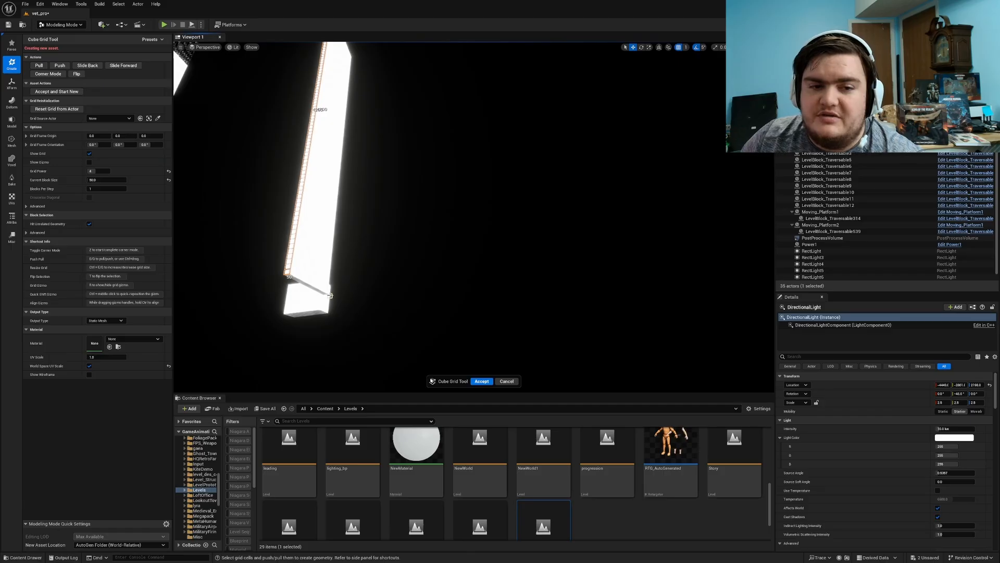
left_click_drag(328, 291, 705, 1)
right_click_drag(589, 147, 547, 176)
left_click_drag(514, 235, 518, 226, "ctrl")
mouse_move(518, 226)
right_mouse_down()
mouse_move(599, 224)
mouse_move(523, 211)
mouse_move(527, 200)
mouse_move(536, 219)
mouse_move(512, 217)
right_mouse_up()
right_click_drag(642, 227, 707, 224)
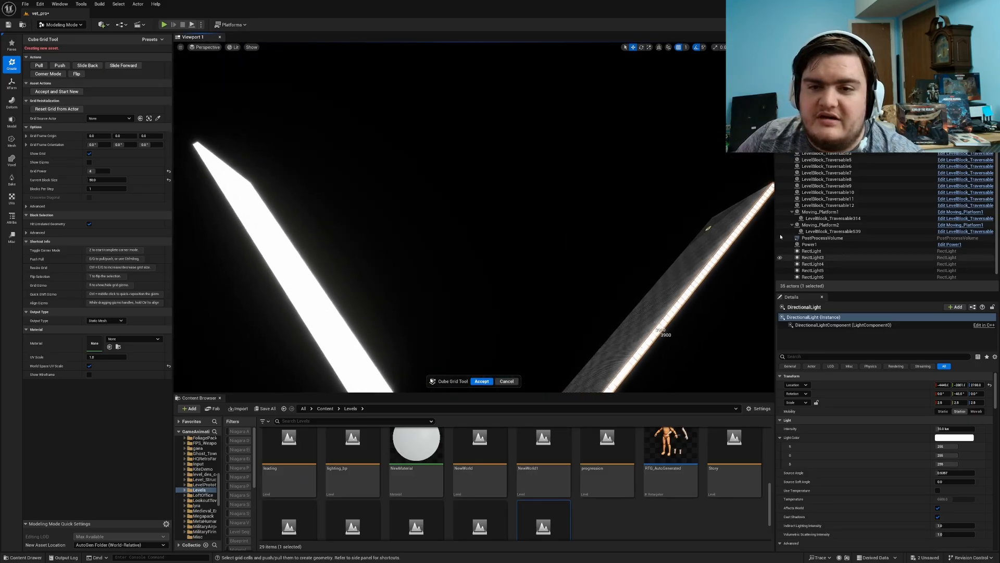
left_click_drag(710, 218, 641, 166)
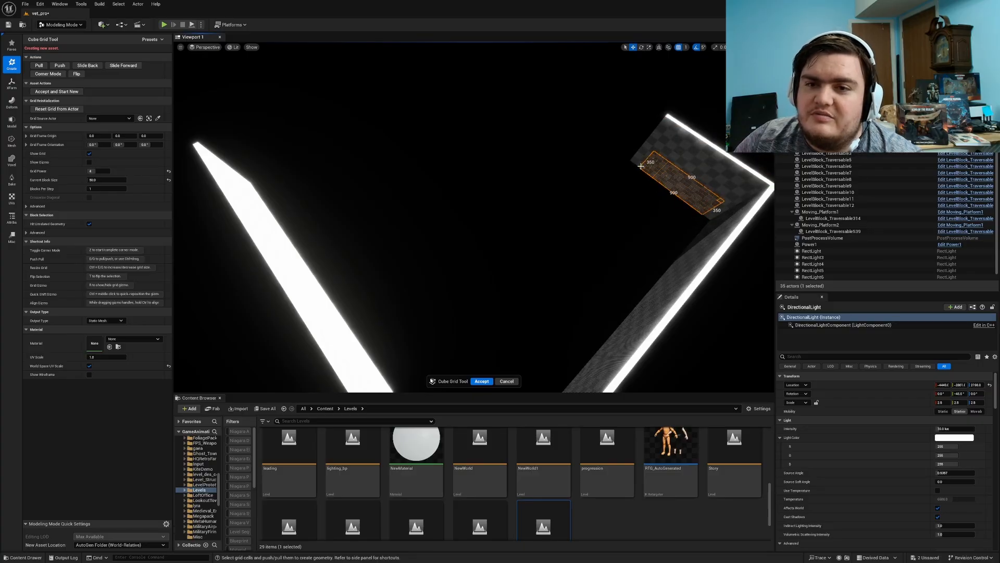
right_click_drag(674, 197, 674, 197)
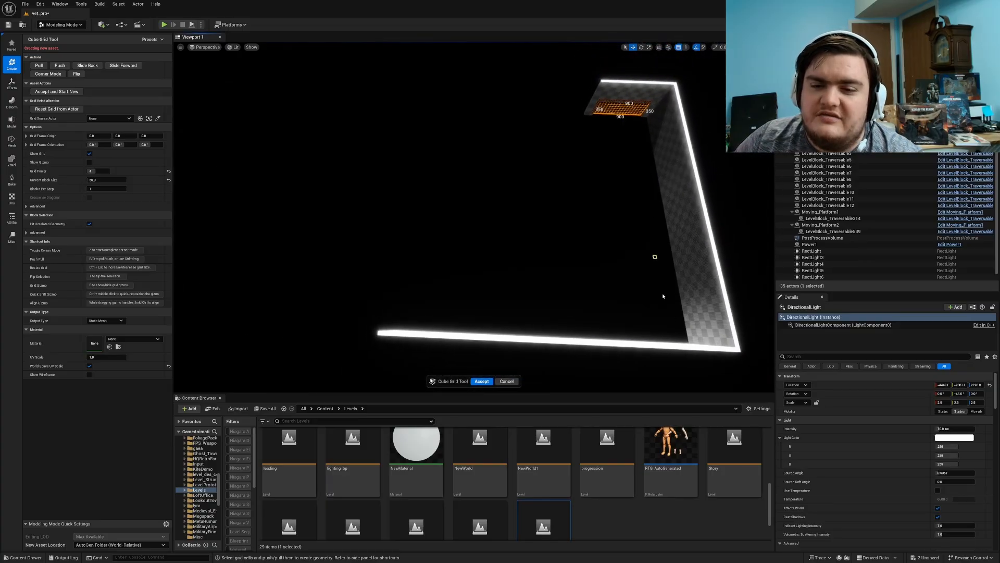
Lay a large rectangular floor slab across the area between the walls.
right_click_drag(694, 336, 693, 336)
left_click_drag(693, 330, 335, 30)
right_click_drag(555, 180, 555, 179)
right_click_drag(618, 107, 618, 108)
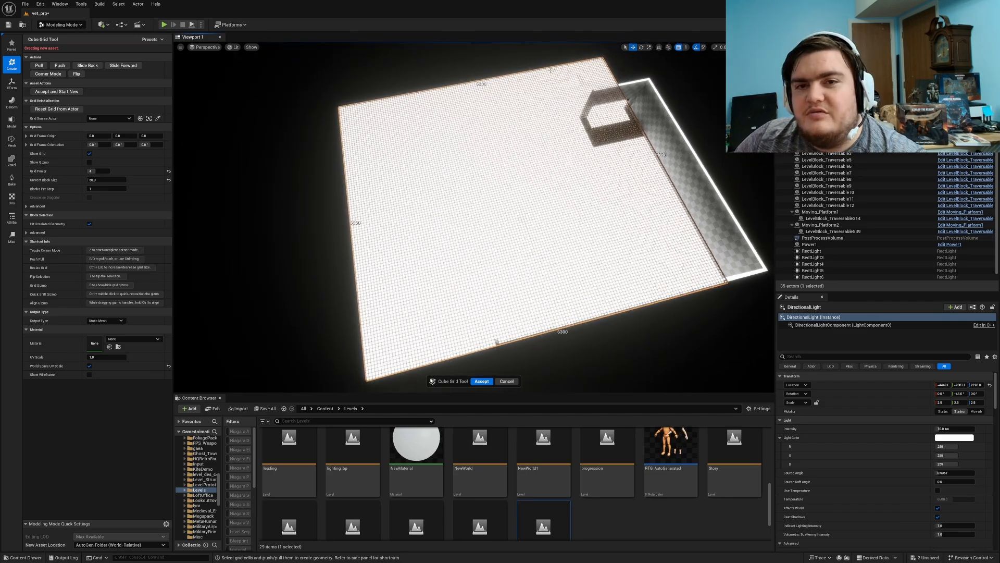
Cut a rectangular notch from the floor slab's corner beside the existing opening and raise a thin wall along the notch's inner edge.
left_click_drag(549, 68, 629, 105)
right_click_drag(594, 117, 595, 118)
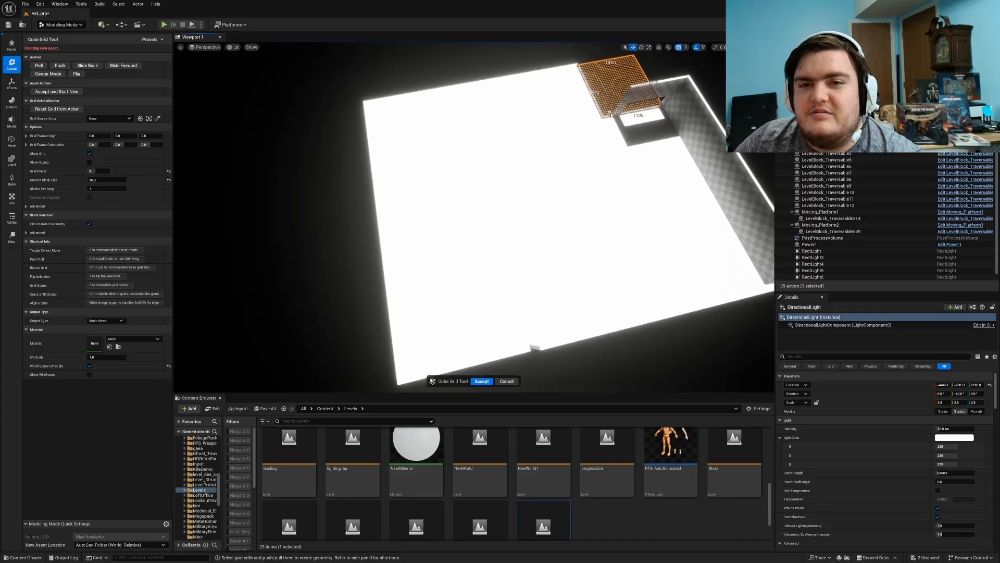
left_click_drag(610, 114, 580, 64)
key("e")
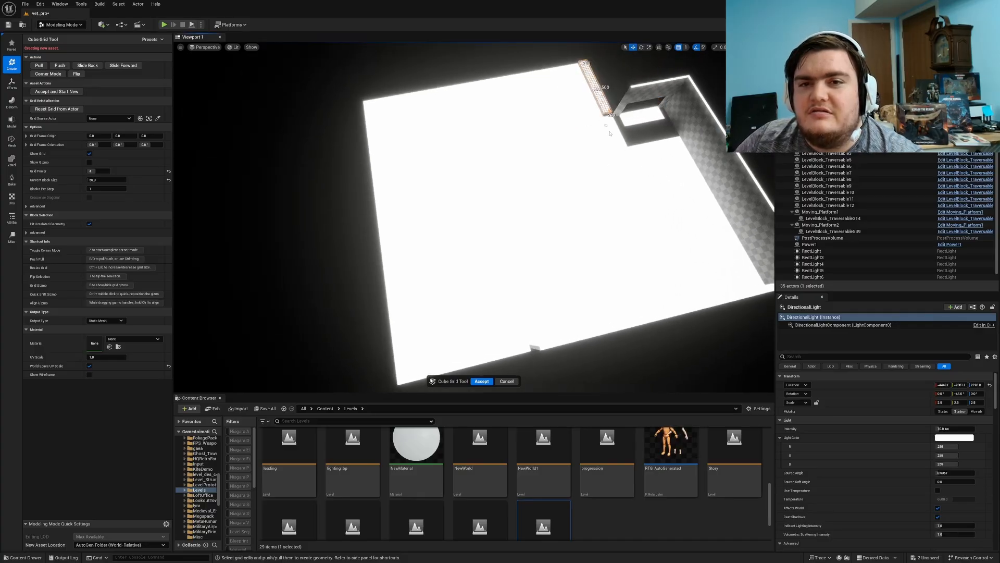
key("q")
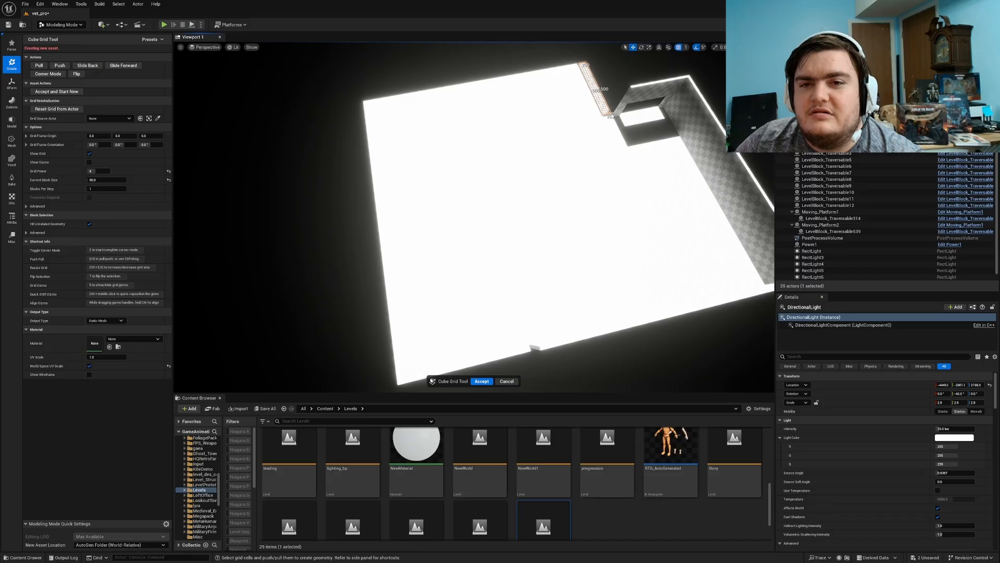
left_click_drag(612, 116, 585, 61)
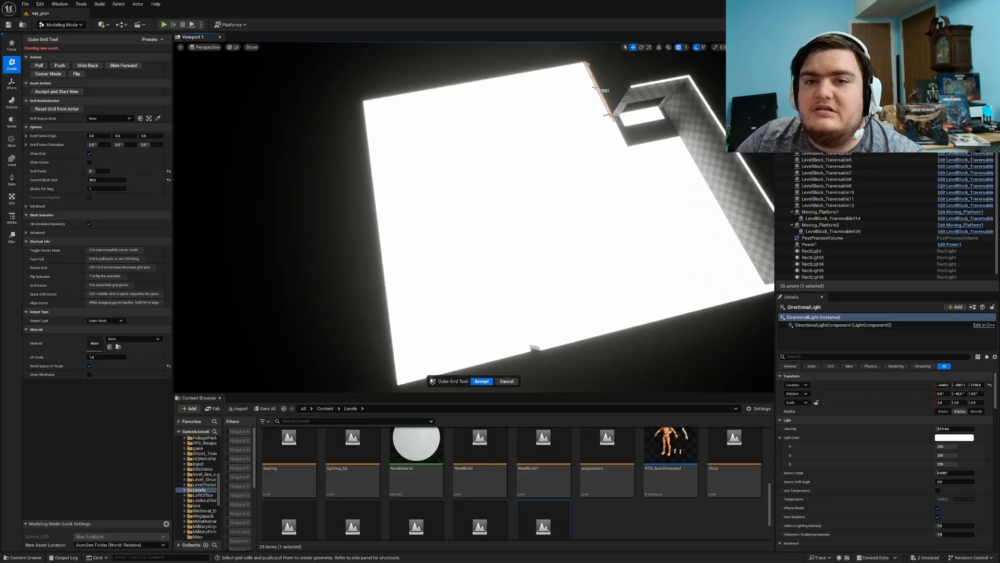
left_click_drag(599, 84, 610, 48, "ctrl")
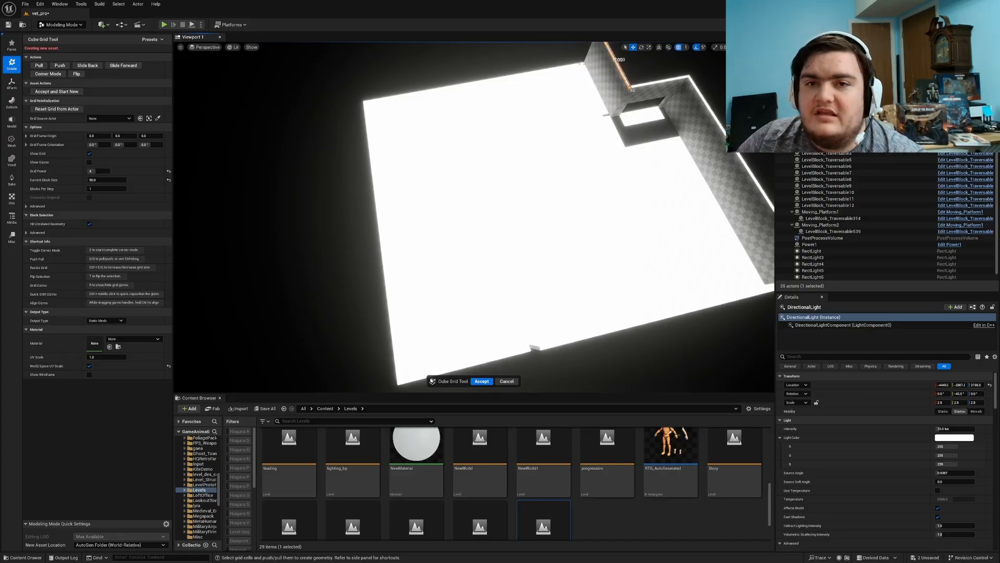
Build a short wall at a right angle from the notch wall's end along the slab's outer edge.
left_click(584, 62)
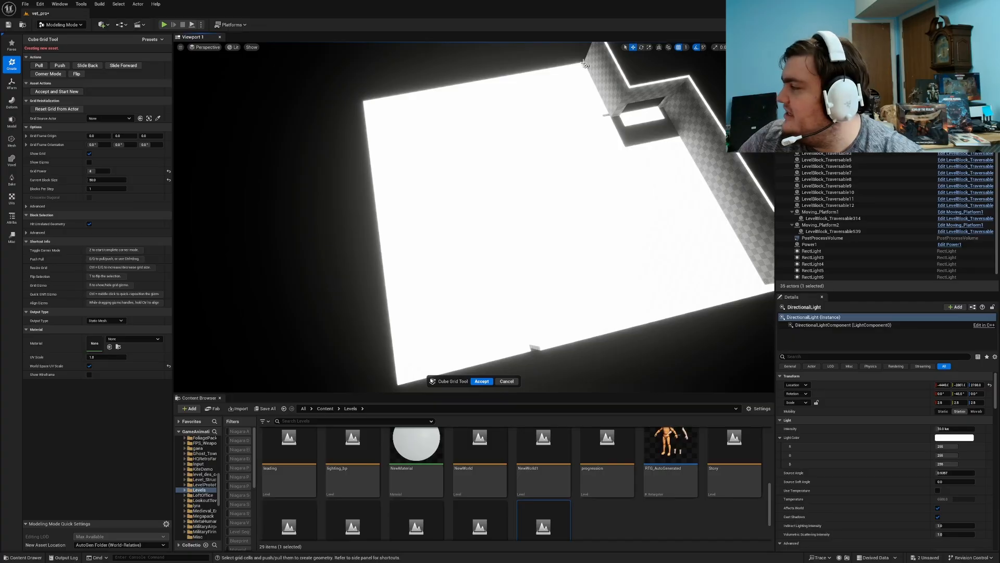
left_click_drag(557, 66, 551, 45)
mouse_move(584, 100)
right_mouse_down()
mouse_move(573, 75)
mouse_move(577, 85)
right_mouse_up()
key("d")
right_click_drag(599, 143, 559, 156)
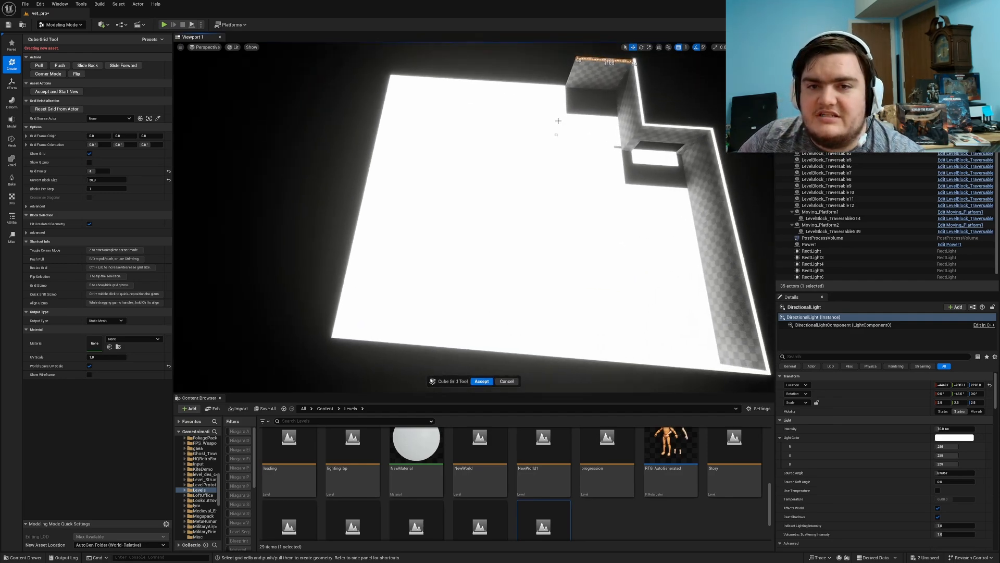
Raise a long one-cell-thick wall from the short wall's end inward across the floor slab.
left_click(565, 89)
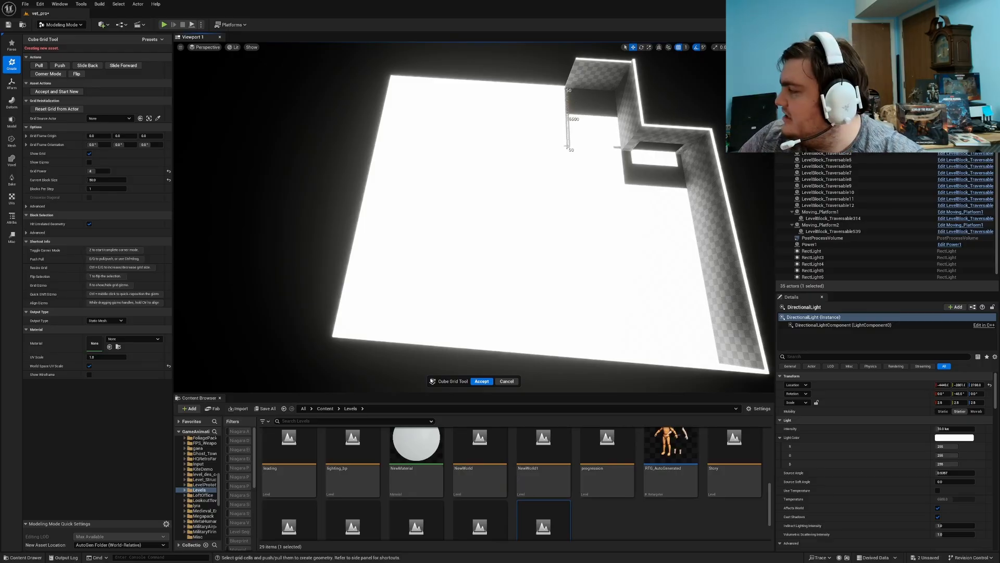
left_click_drag(567, 148, 574, 251)
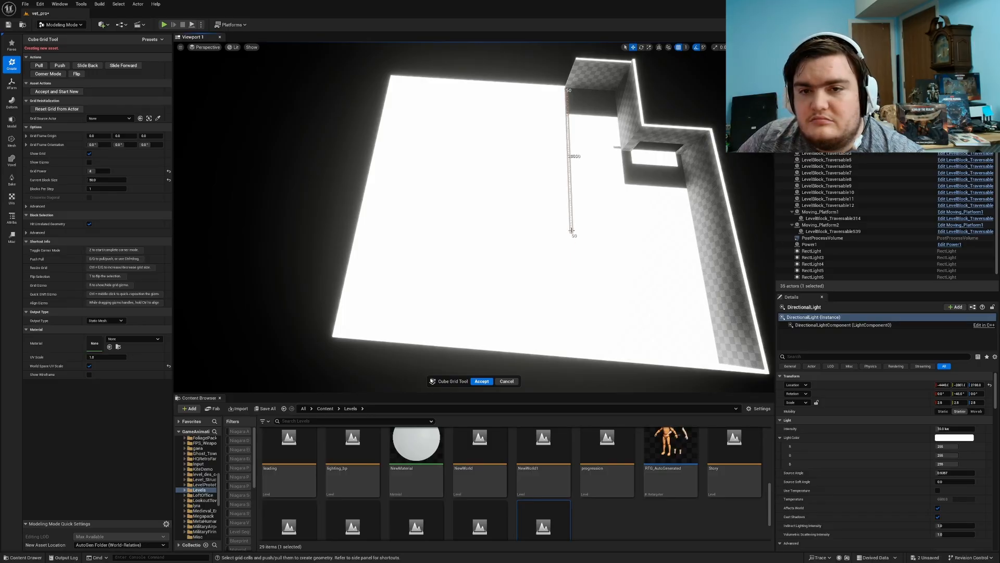
key("e")
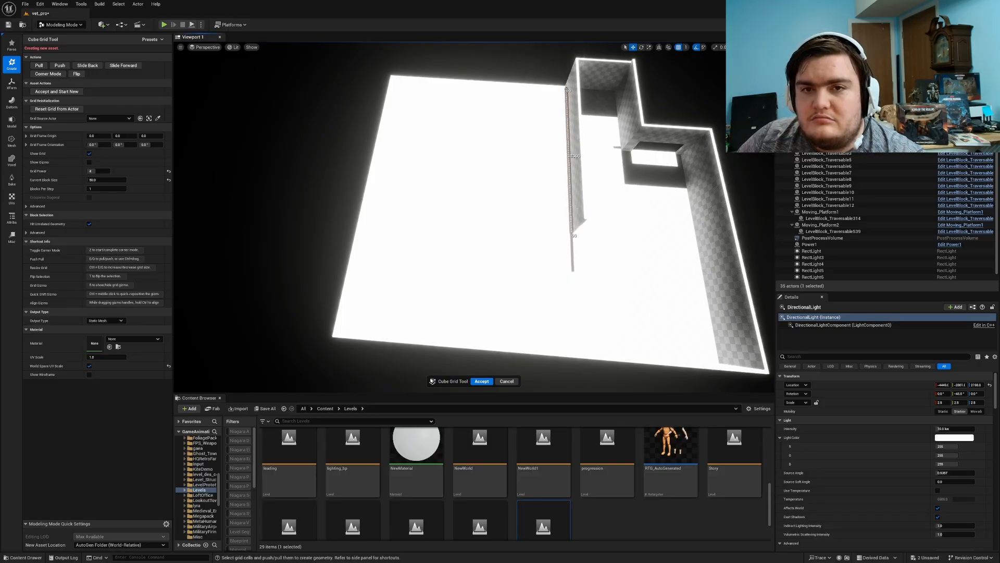
Raise a cross wall at a right angle from the long inner wall's end toward the slab's opposite edge.
left_click_drag(568, 233, 380, 218)
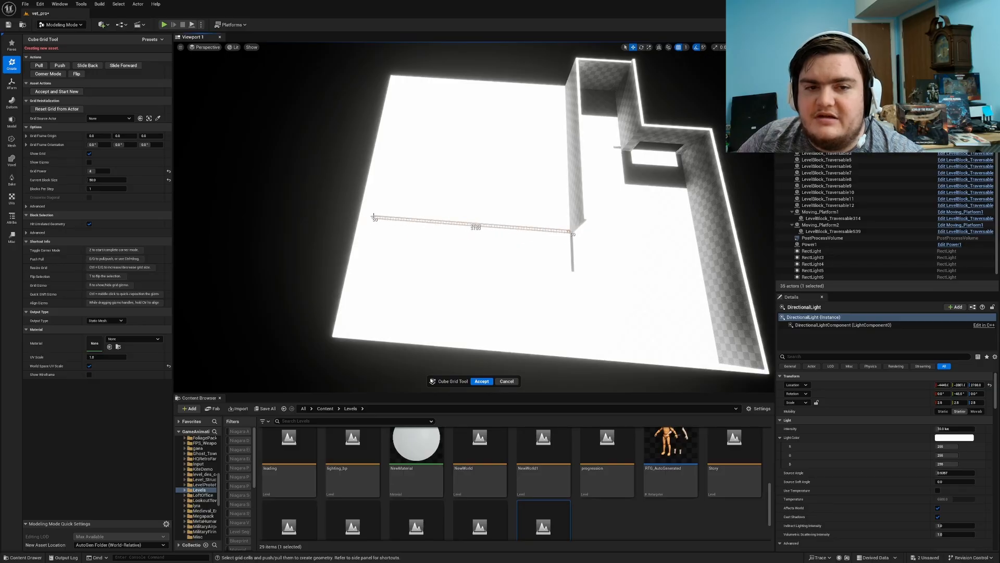
key("e")
key("e")
key("e")
key("e")
key("e")
key("e")
key("e")
key("e")
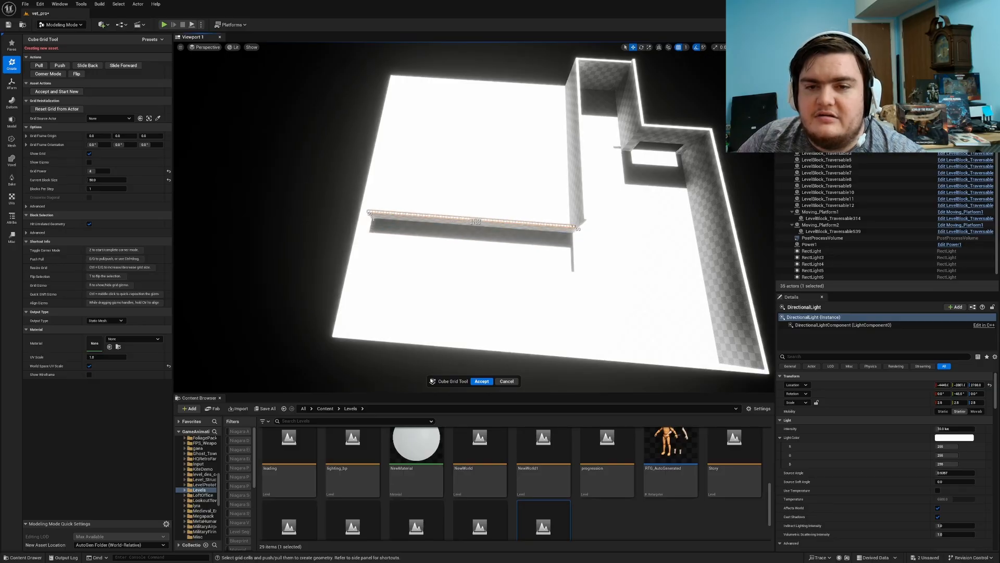
key("e")
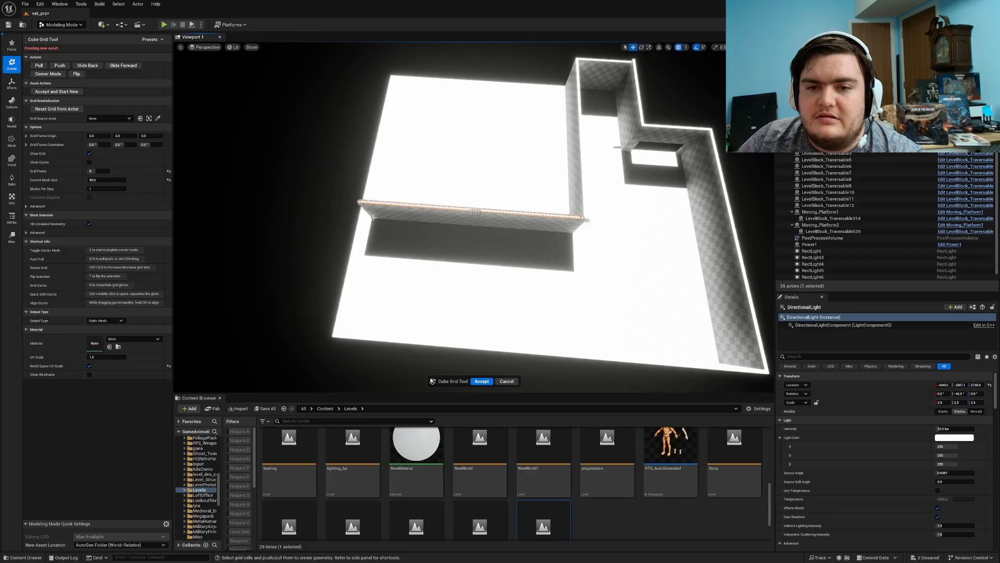
Raise a wall beside the slab's outer edge from the cross wall's end to the slab corner.
right_click_drag(373, 217, 496, 203)
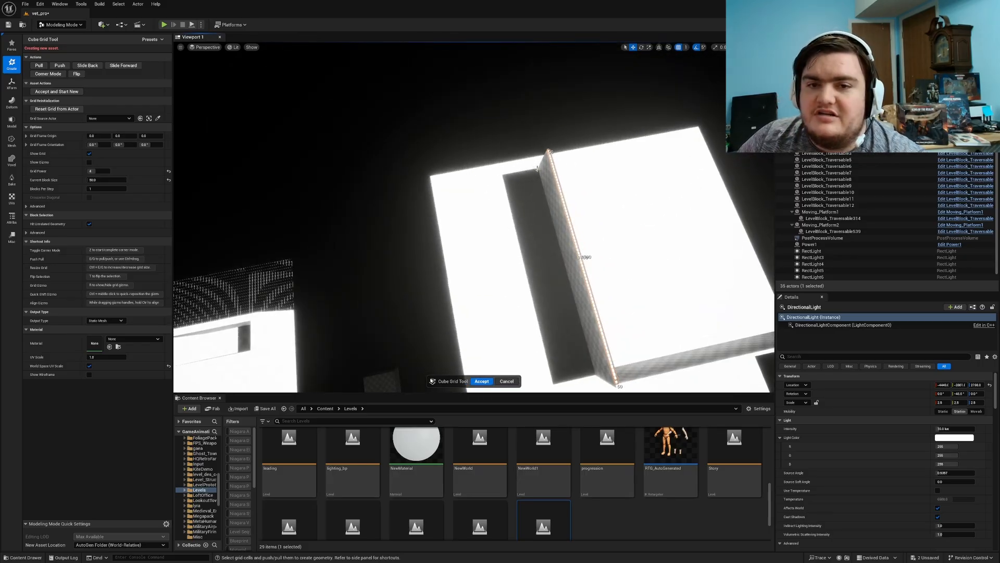
left_click_drag(536, 169, 500, 177)
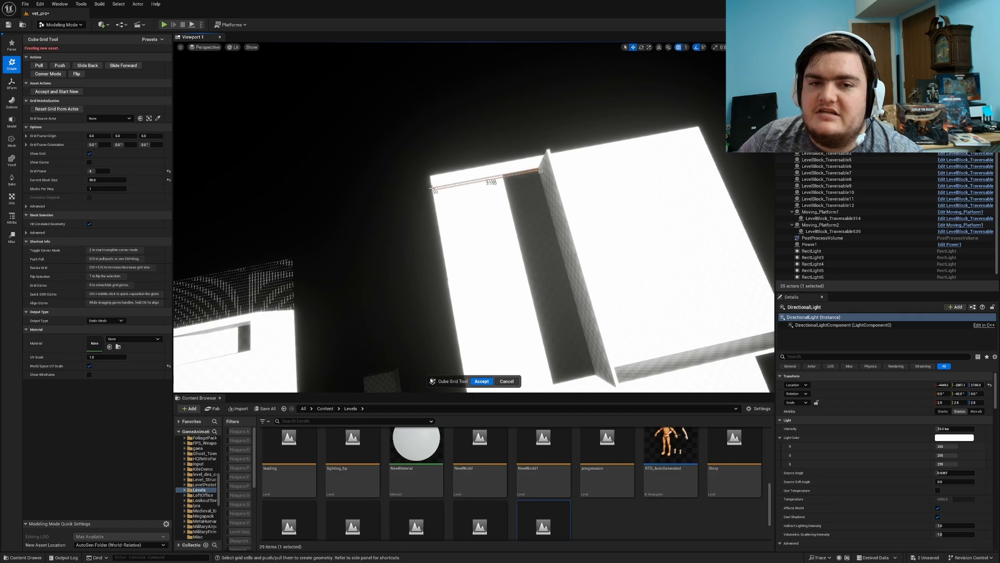
key("e")
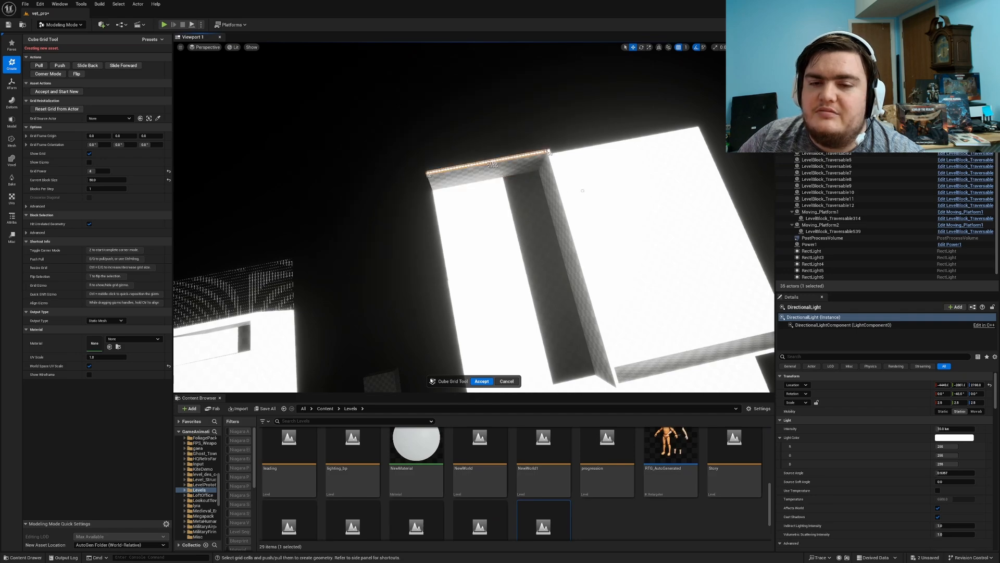
Select the cell at the new edge wall's corner end and increase the viewport camera speed.
right_click_drag(499, 177, 571, 278)
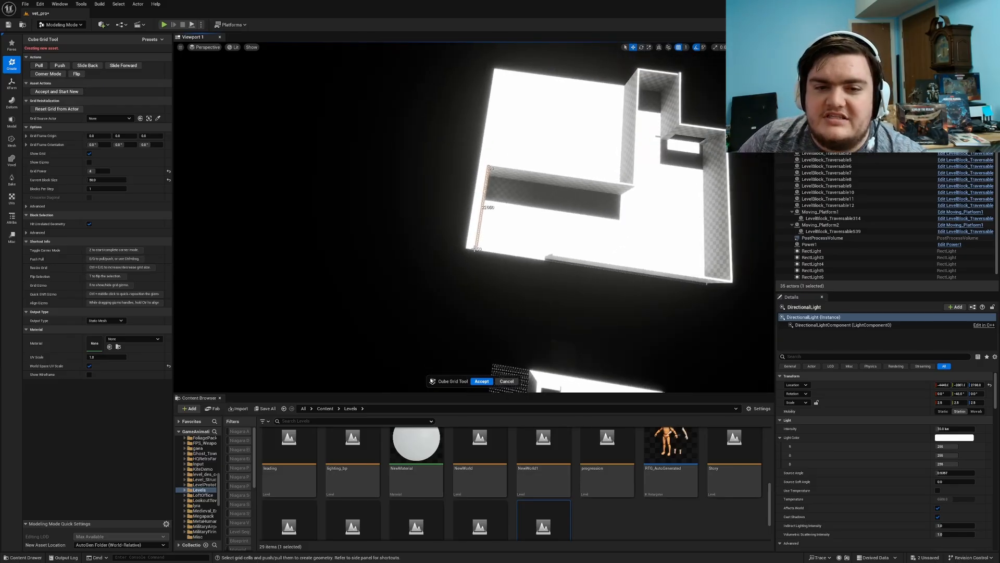
left_click(473, 250)
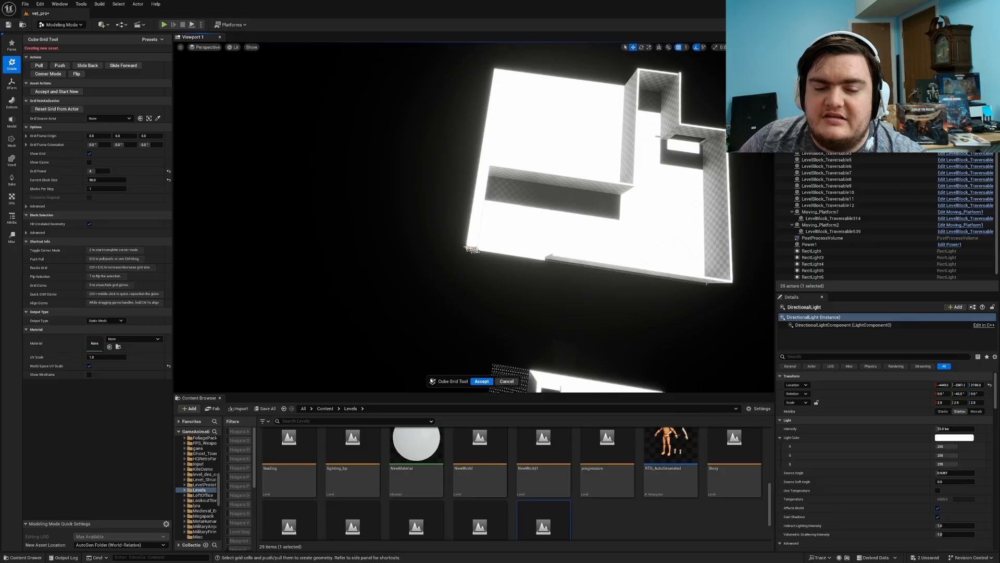
right_click_drag(466, 247, 463, 247)
left_click(752, 47)
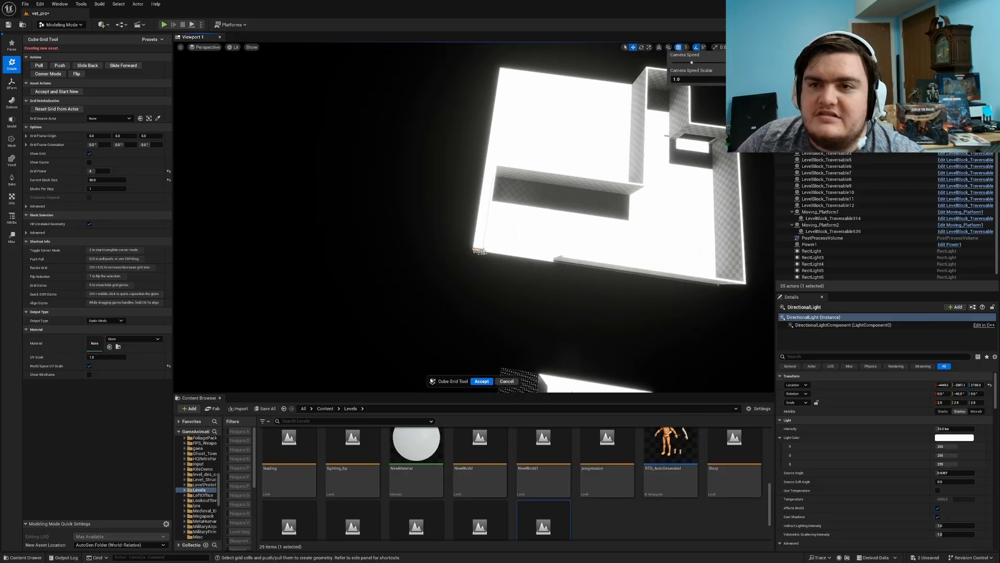
left_click_drag(693, 63, 713, 63)
right_click_drag(690, 144, 711, 148)
left_click_drag(615, 205, 634, 157, "ctrl")
right_click_drag(608, 202, 627, 223)
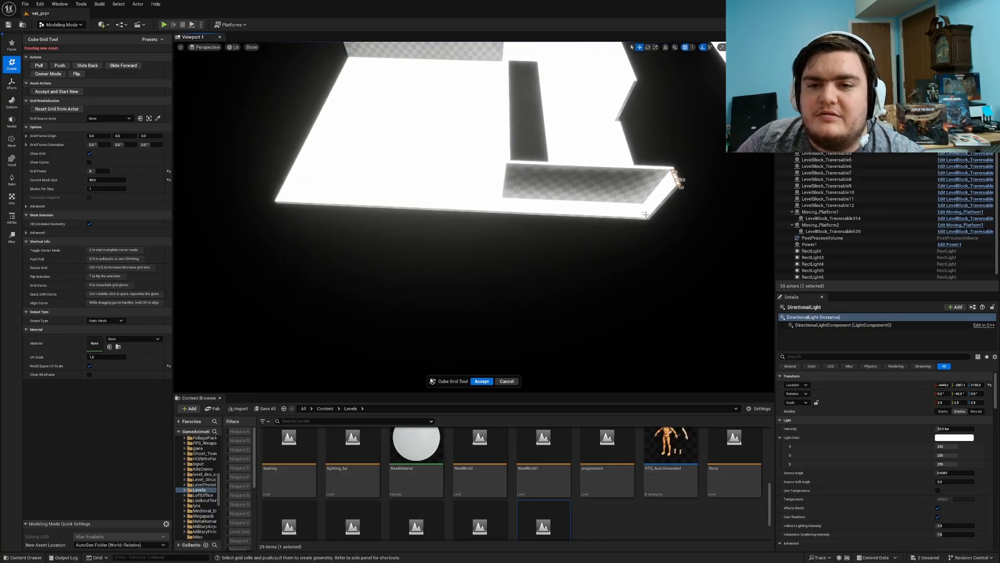
View the level unlit and pull a small block of cells on the far wall out along the side wall.
left_click_drag(582, 214, 672, 99)
right_click_drag(671, 100, 536, 154)
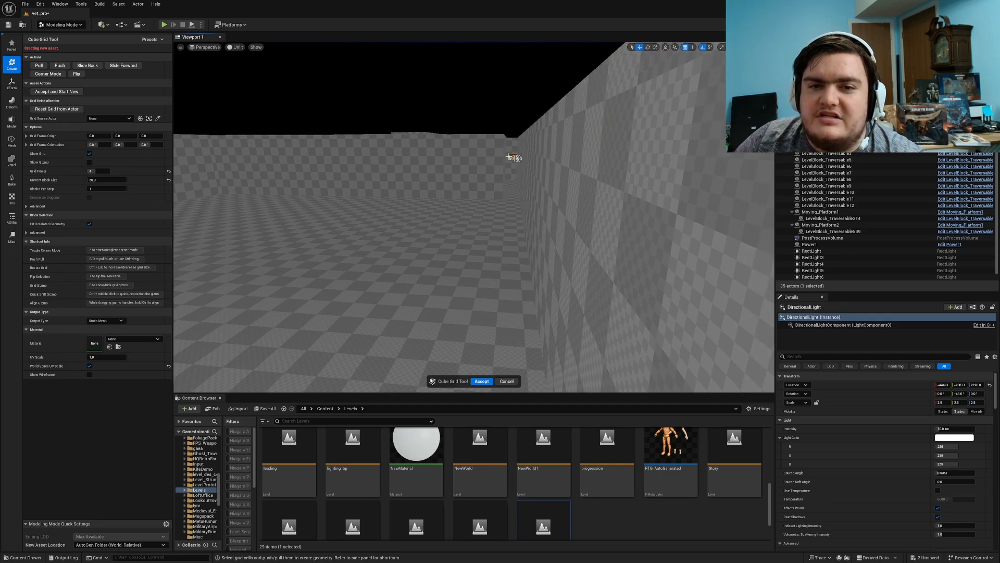
key("e")
key("e")
key("e")
key("e")
key("e")
key("e")
key("e")
key("e")
key("e")
key("e")
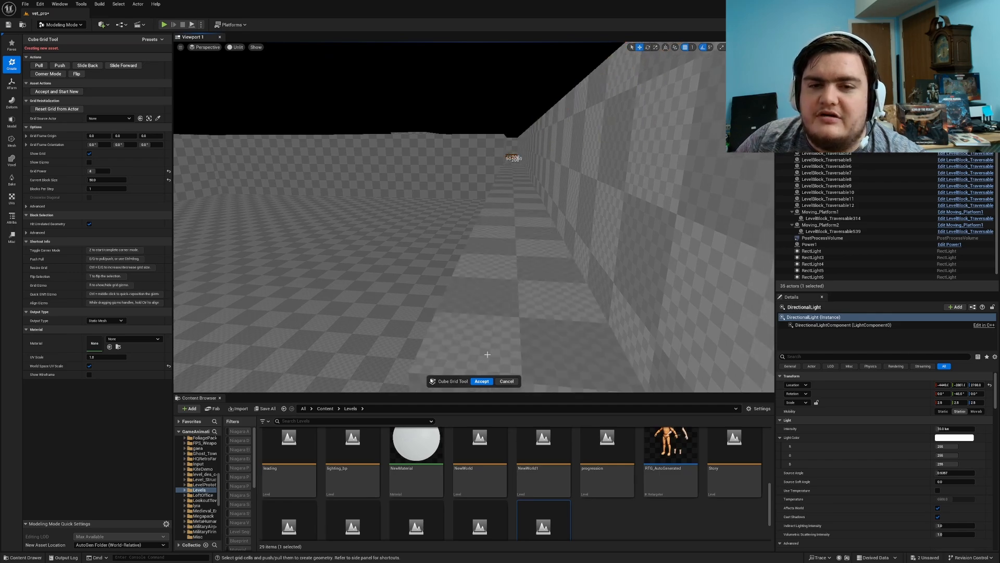
Select a one-cell-high strip about 3350 units long near the top of the back wall and pull it across into an overhead slab.
right_click_drag(512, 158, 560, 288)
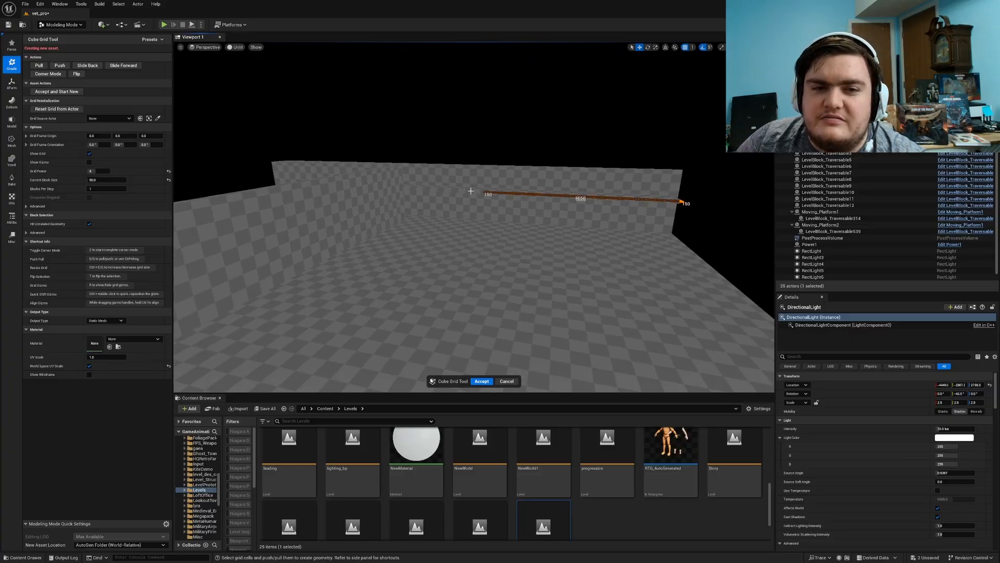
left_click_drag(470, 191, 499, 194)
mouse_move(499, 194)
right_mouse_down()
mouse_move(489, 190)
mouse_move(499, 195)
right_mouse_up()
right_click_drag(741, 201, 751, 200)
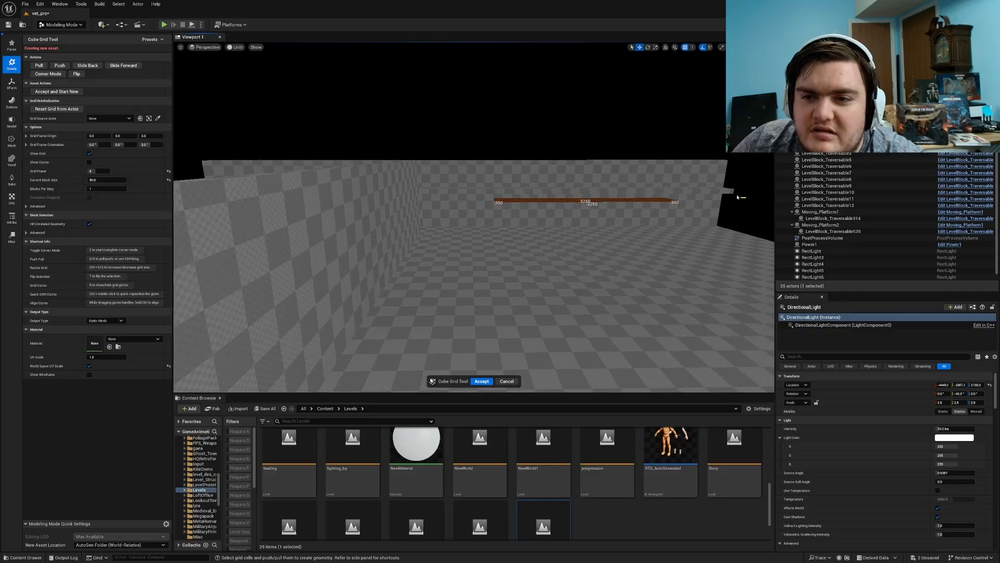
left_click_drag(731, 191, 423, 191)
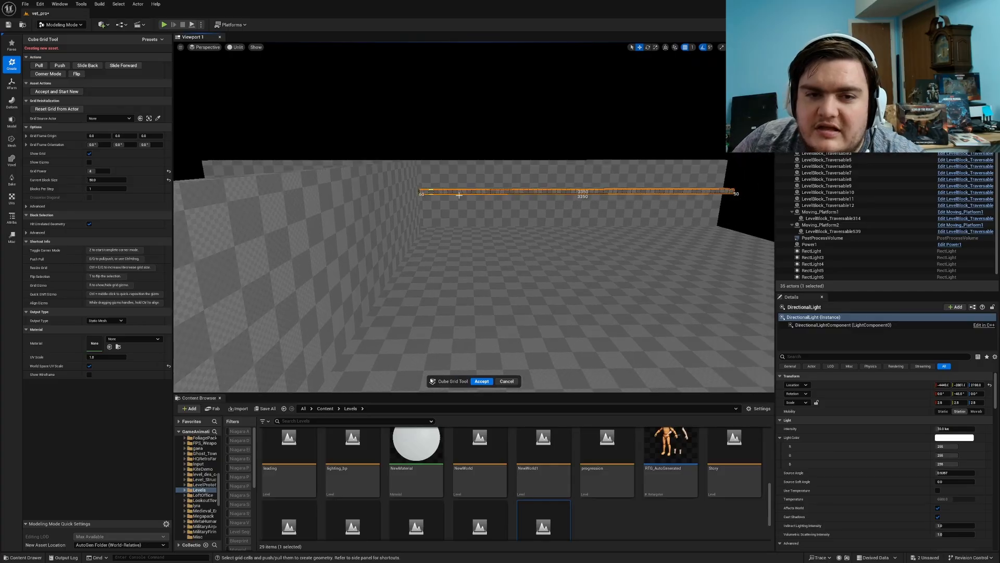
right_click_drag(458, 195, 577, 156)
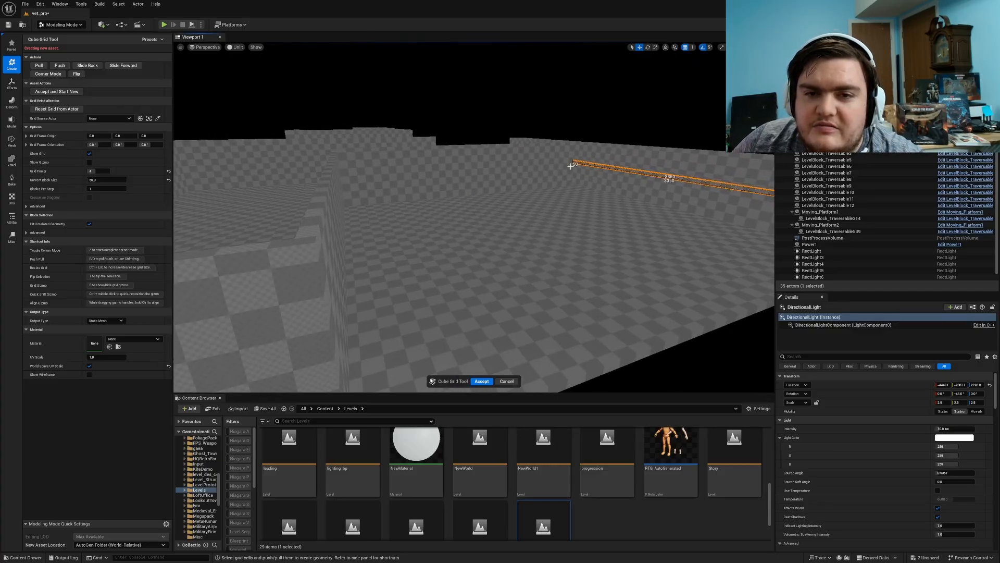
key("e")
key("e")
key("e")
key("e")
key("e")
key("e")
key("e")
key("e")
key("e")
key("e")
key("e")
key("e")
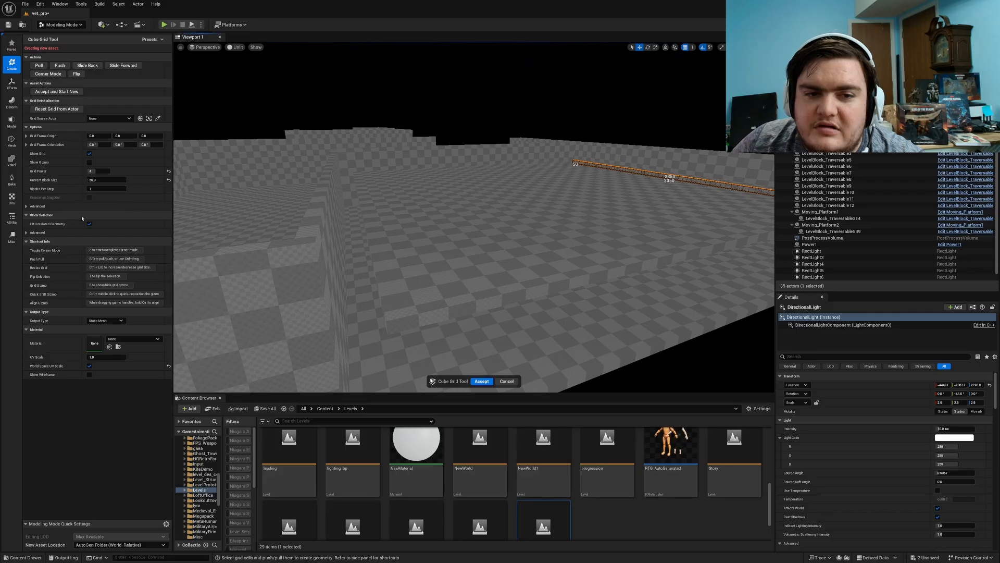
left_click_drag(81, 218, 73, 219, "ctrl")
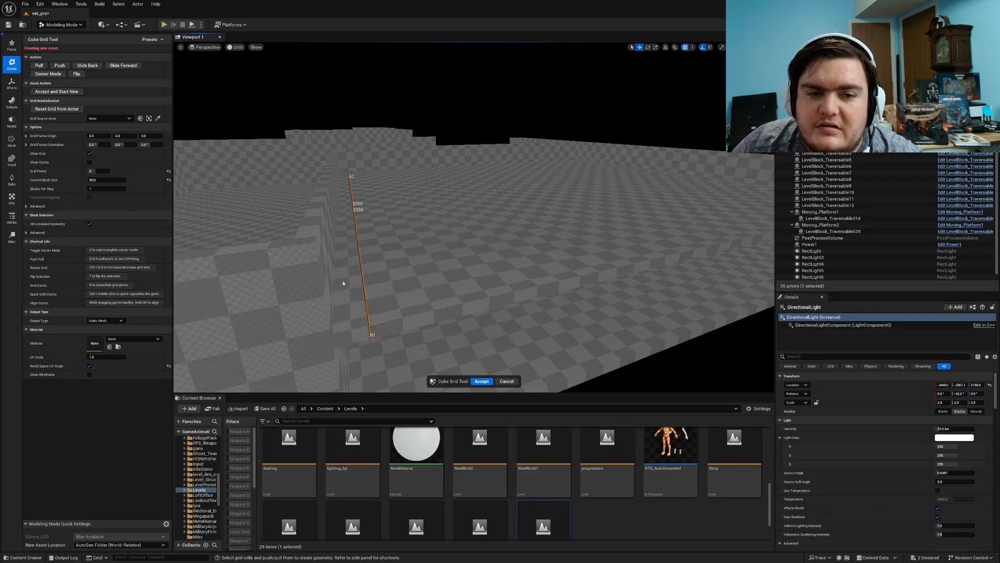
Select a long strip of cells along the slab's outer edge and check the covered area from inside.
right_click_drag(343, 284, 365, 323)
left_click_drag(696, 246, 277, 280)
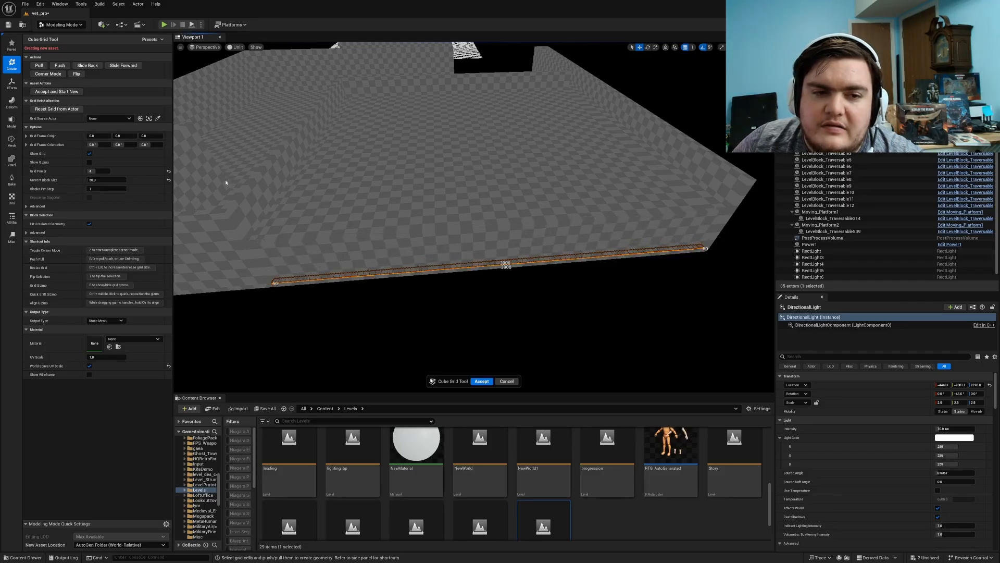
mouse_move(225, 182)
right_mouse_down()
mouse_move(244, 151)
mouse_move(300, 161)
mouse_move(221, 169)
right_mouse_up()
right_click_drag(398, 211, 365, 211)
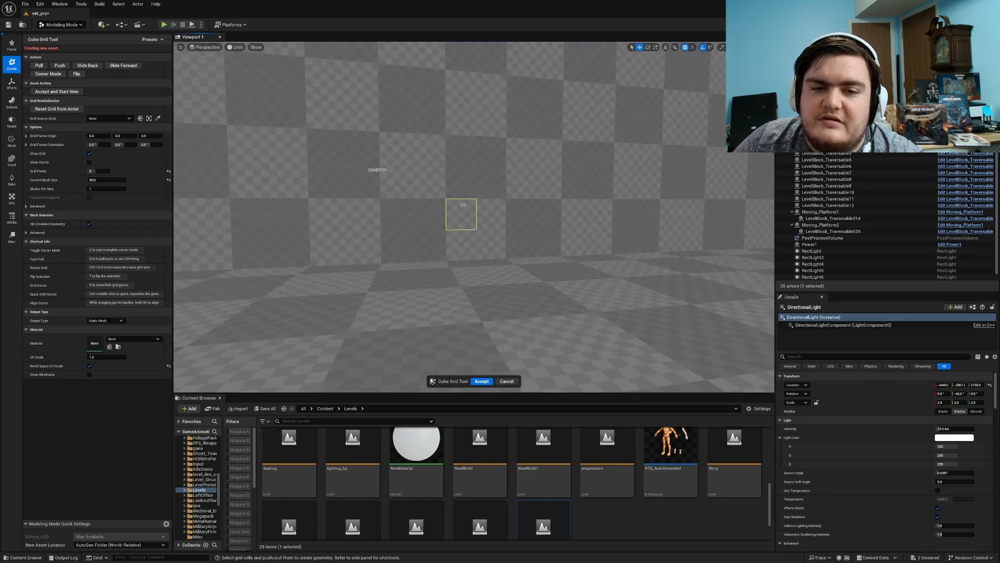
right_click_drag(461, 213, 599, 138)
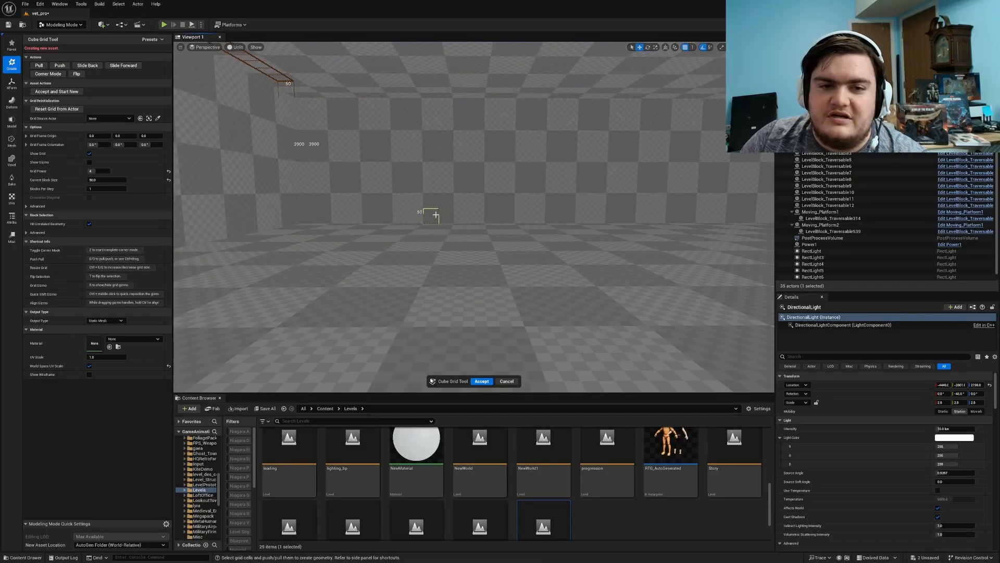
mouse_move(548, 186)
right_mouse_down()
mouse_move(714, 188)
mouse_move(688, 189)
mouse_move(745, 194)
mouse_move(766, 213)
mouse_move(557, 180)
right_mouse_up()
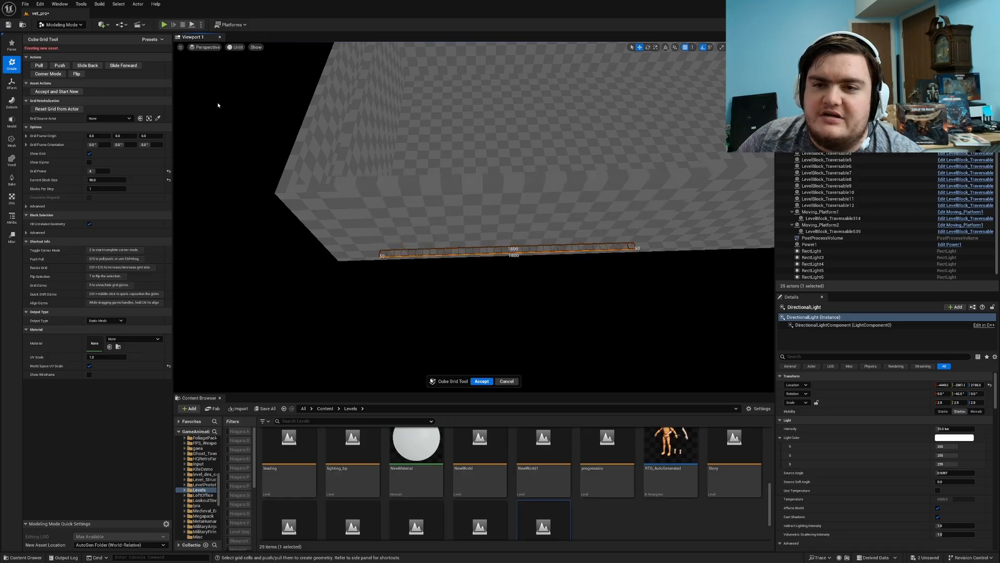
Select a one-cell-high strip about 1800 units long on the wall and pull it outward to extend the overhead slab.
right_click_drag(219, 105, 225, 157)
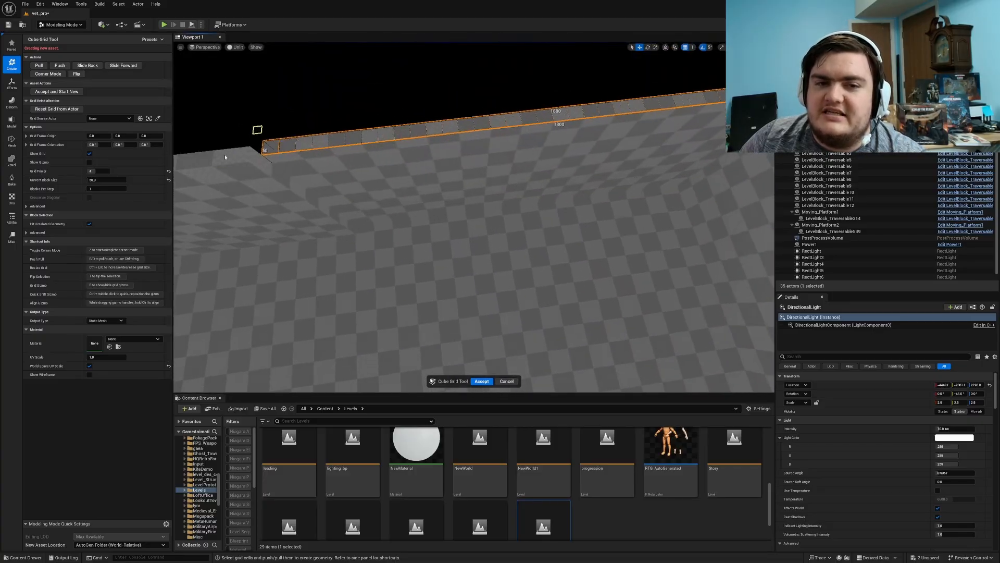
left_click_drag(357, 230, 591, 199)
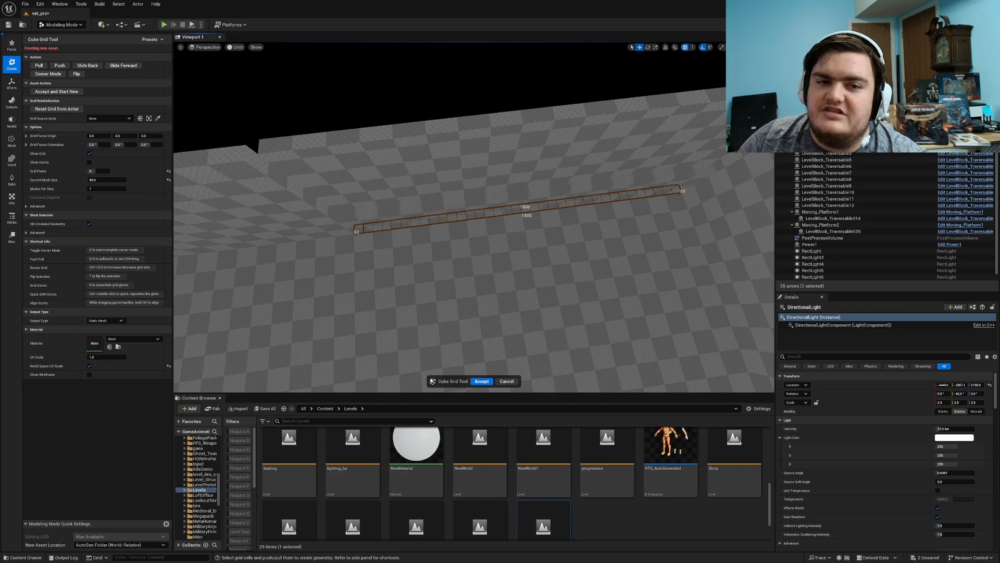
left_click_drag(499, 190, 475, 139, "ctrl")
right_click_drag(473, 137, 379, 137)
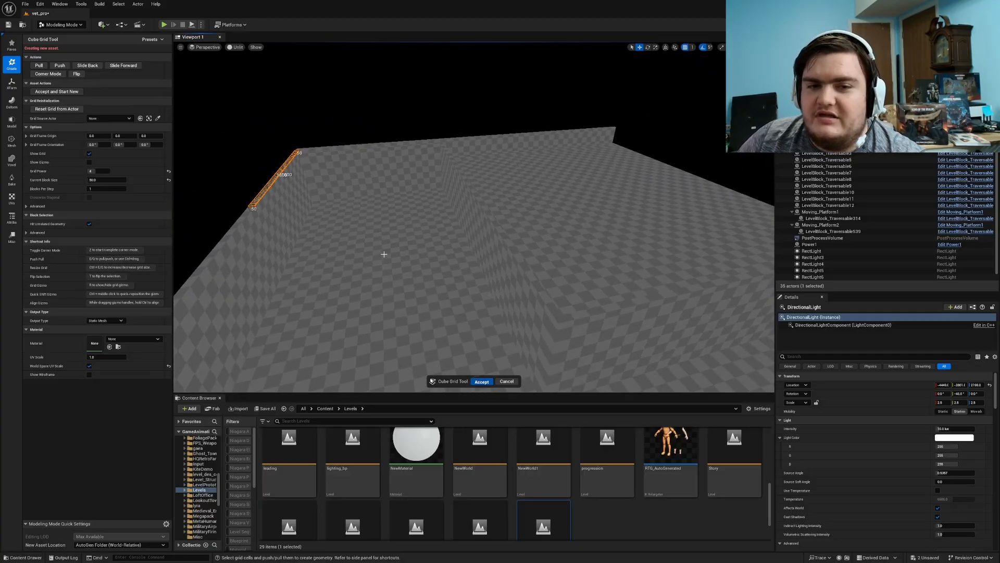
Accept the CubeGrid geometry as a finished mesh and look over the covered area from inside.
key("Return")
right_click_drag(351, 209, 319, 208)
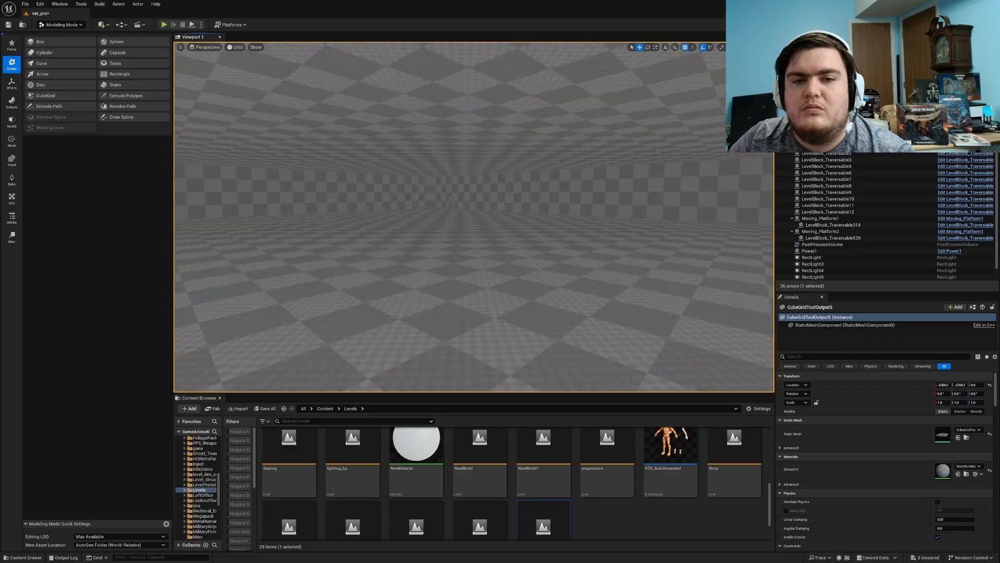
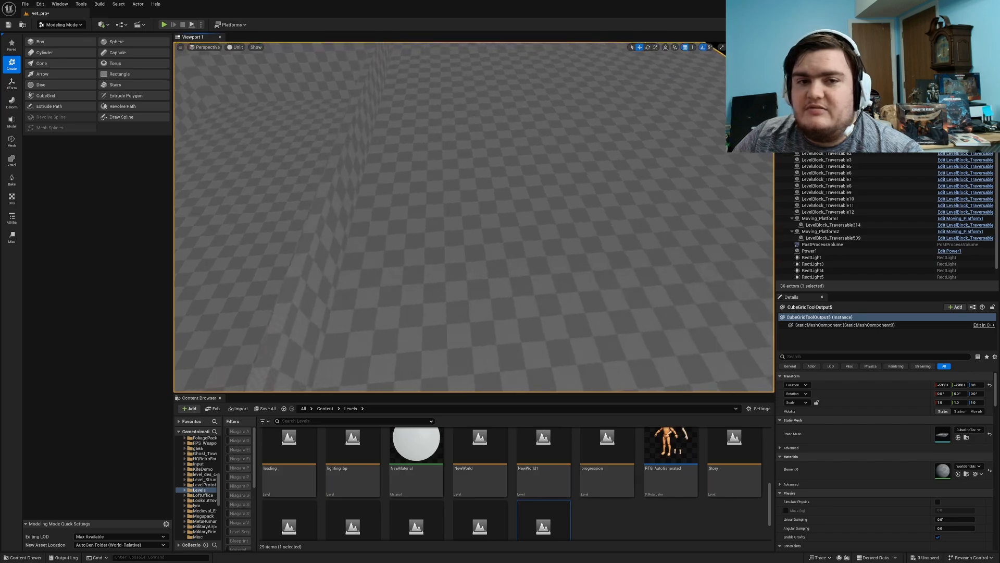
right_click_drag(447, 196, 447, 197)
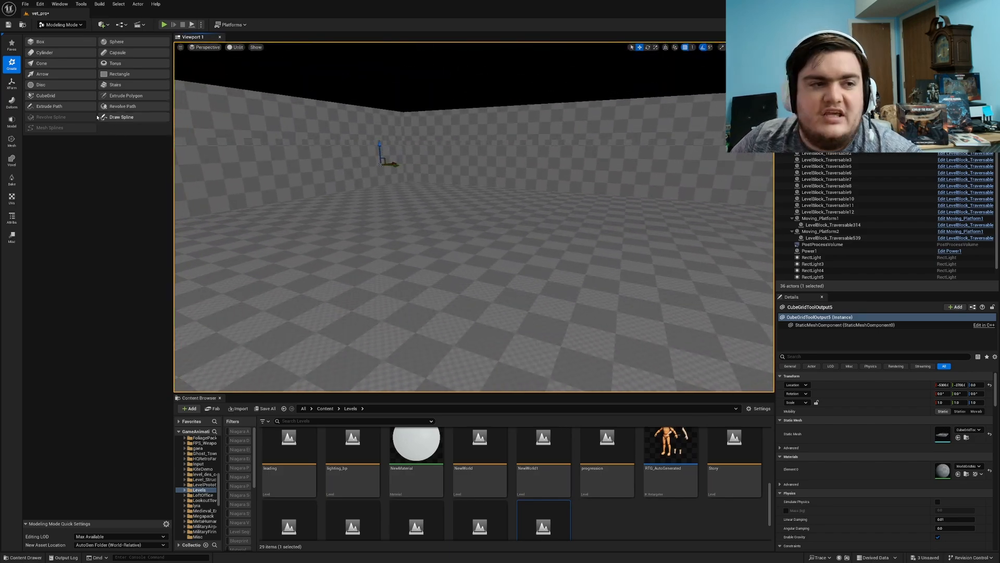
Reopen the accepted mesh in the CubeGrid tool and select a one-cell-wide vertical strip of cells on the far wall beneath the overhead slab.
left_click(46, 96)
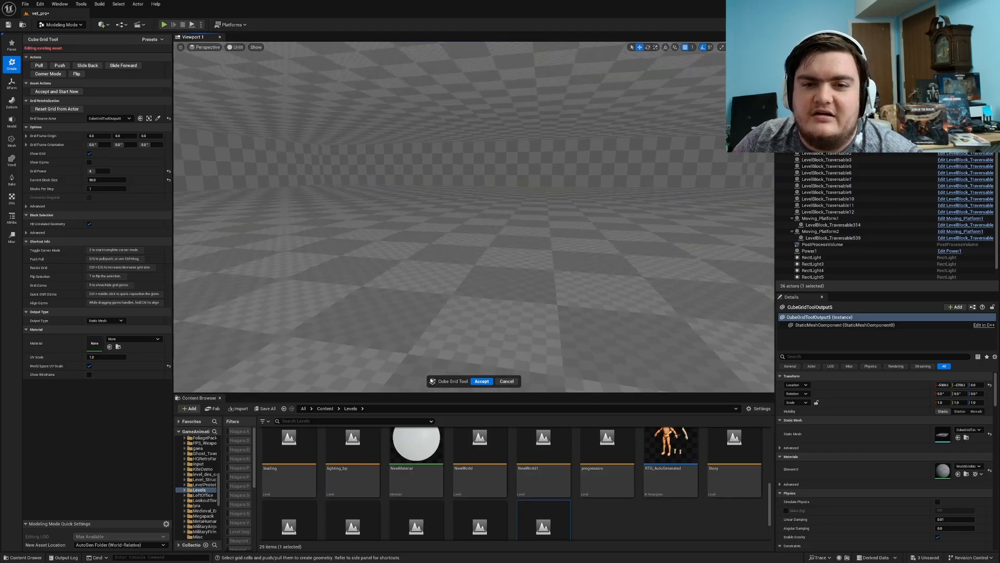
mouse_move(541, 191)
right_mouse_down()
mouse_move(532, 193)
mouse_move(541, 191)
right_mouse_up()
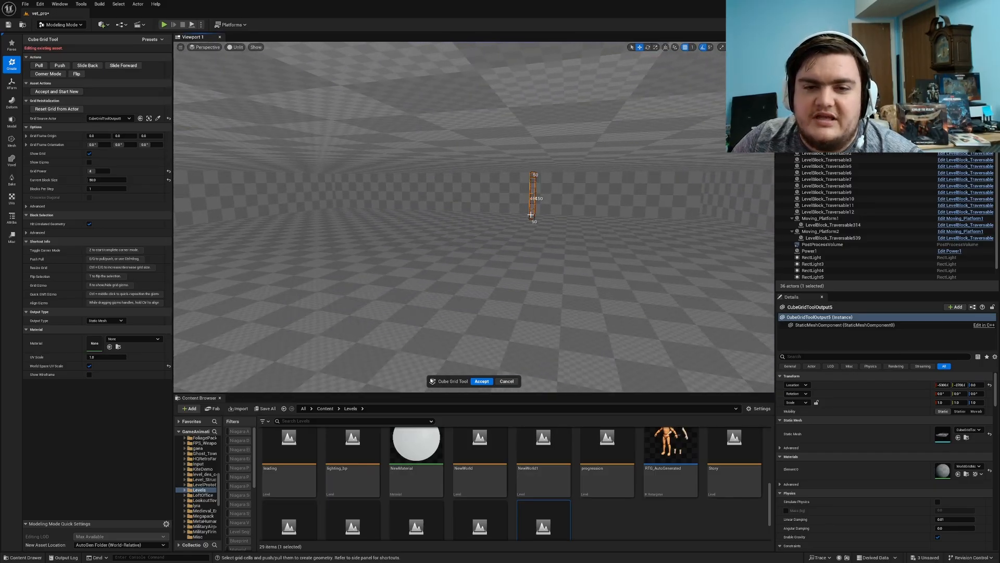
right_click_drag(562, 209, 614, 228)
key("w")
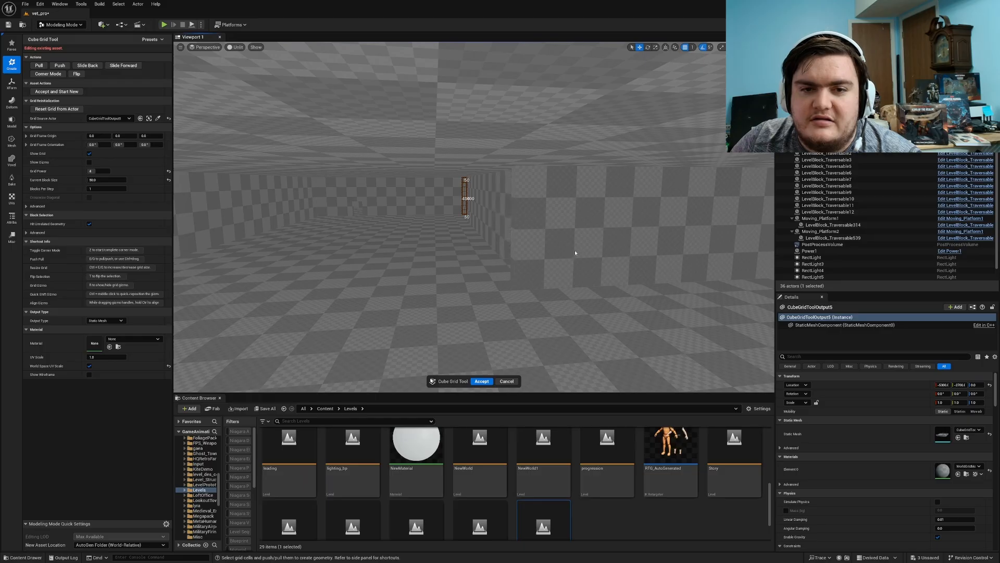
Push a full-height 50 by 400 strip of the interior wall inward with the Cube Grid tool.
key("w")
mouse_move(630, 269)
right_mouse_down()
mouse_move(578, 265)
mouse_move(617, 263)
right_mouse_up()
left_click_drag(572, 166, 572, 278)
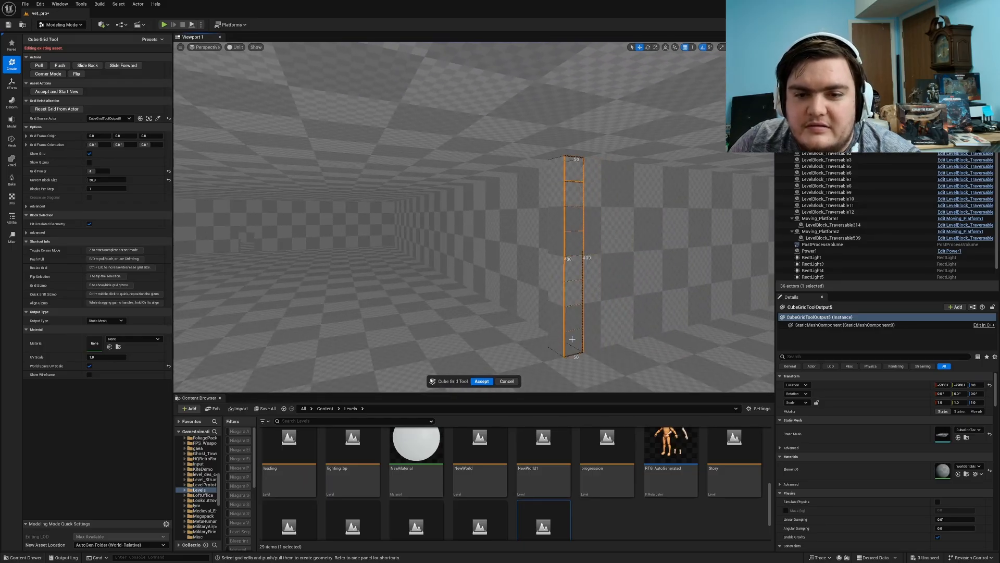
key("q")
right_click_drag(577, 337, 609, 278)
key("w")
key("s")
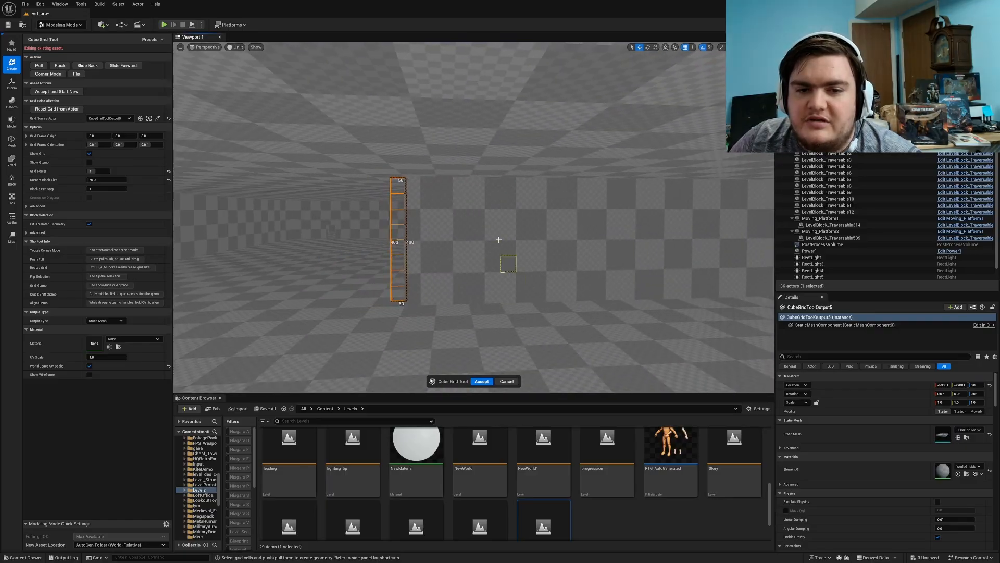
Select a 100 by 200 area at the base of the wall and push it in to cut a doorway.
left_click(497, 238)
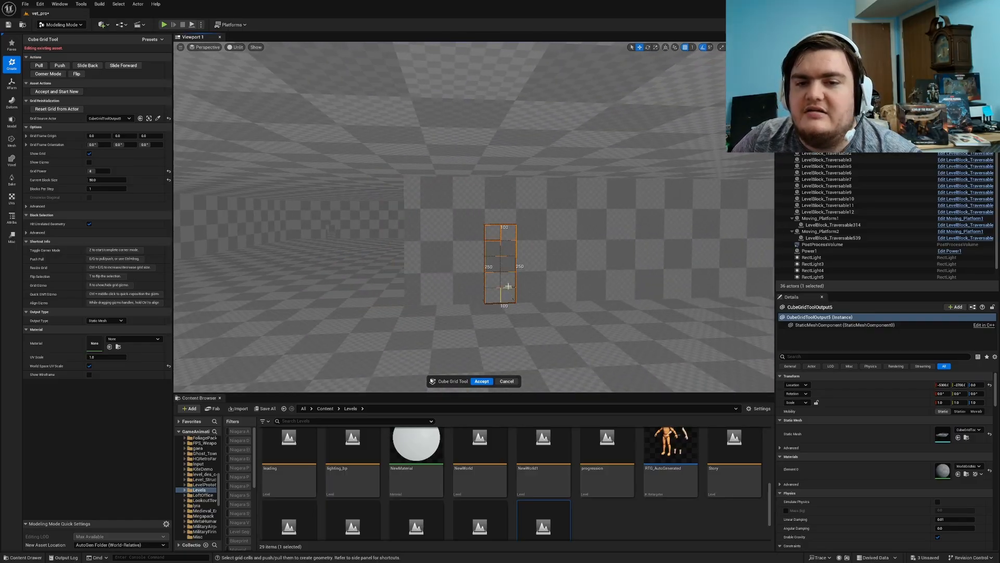
left_click_drag(508, 286, 507, 266)
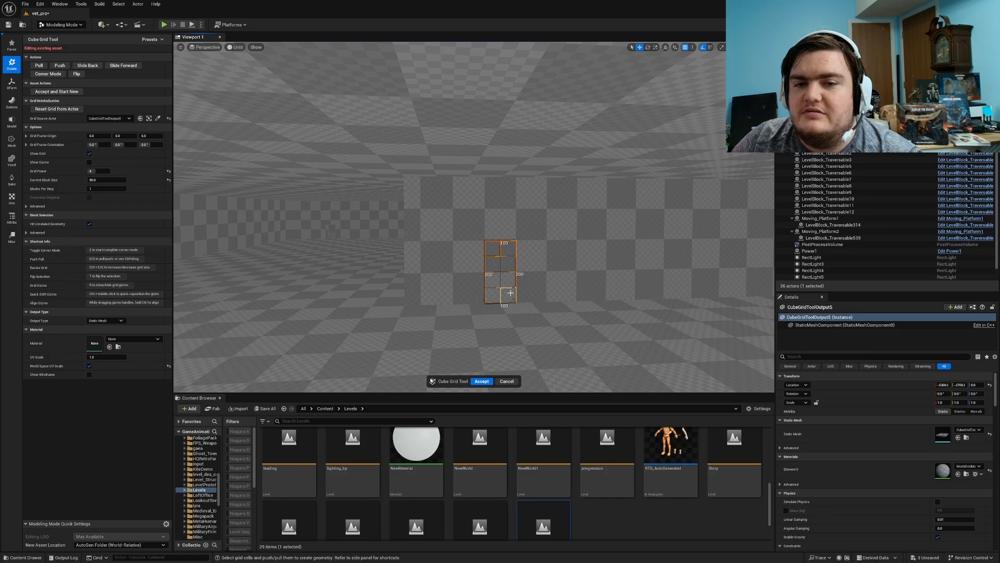
key("q")
key("w")
mouse_move(540, 295)
right_mouse_down()
mouse_move(575, 313)
mouse_move(500, 300)
mouse_move(514, 292)
mouse_move(524, 302)
right_mouse_up()
key("s")
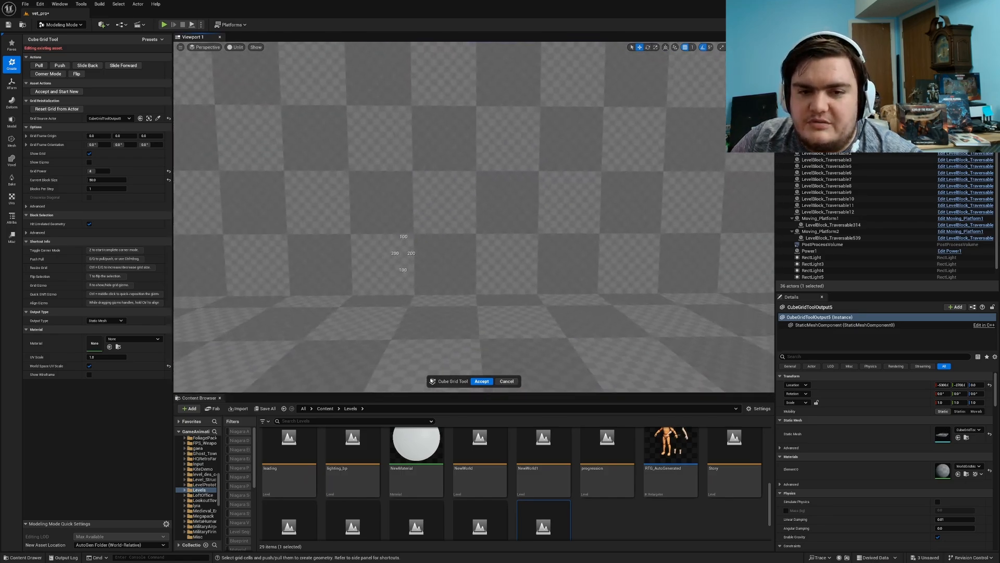
right_click_drag(456, 226, 453, 221)
key("w")
Select a 100 by 50 area of cells at the wall opening and push it in to clear the passage.
left_click_drag(401, 272, 507, 325)
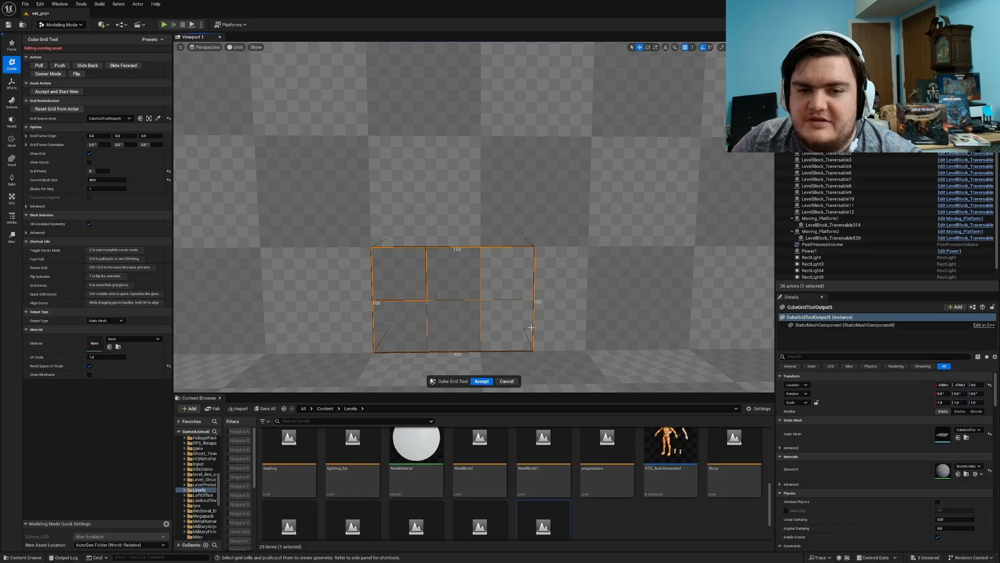
left_click_drag(408, 240, 473, 302)
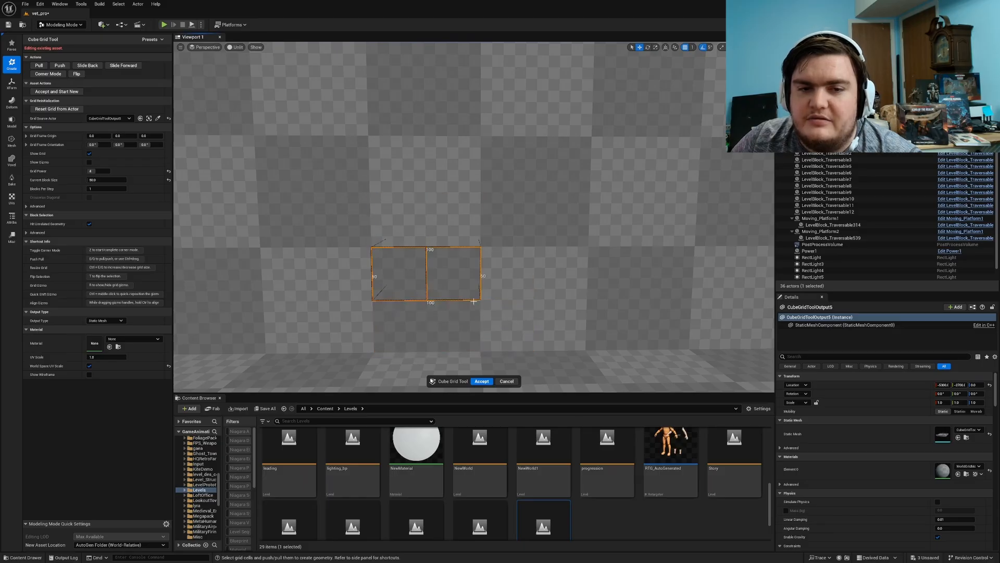
key("q")
left_click_drag(408, 226, 504, 237)
key("q")
key("s")
right_click_drag(505, 237, 521, 234)
key("w")
left_click(515, 217)
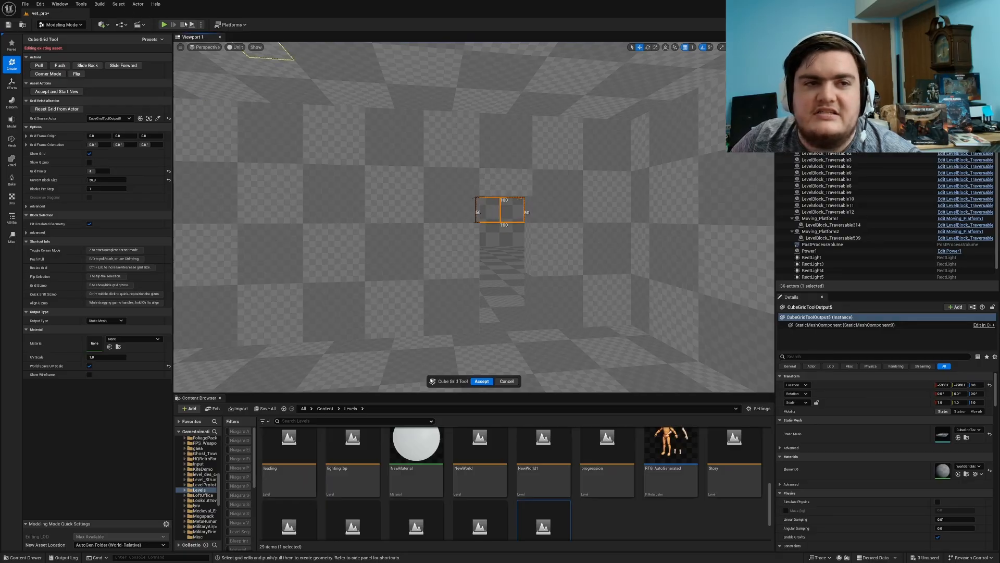
Play-test the level in the editor, stop it, and check the new doorway in the wall.
left_click(165, 25)
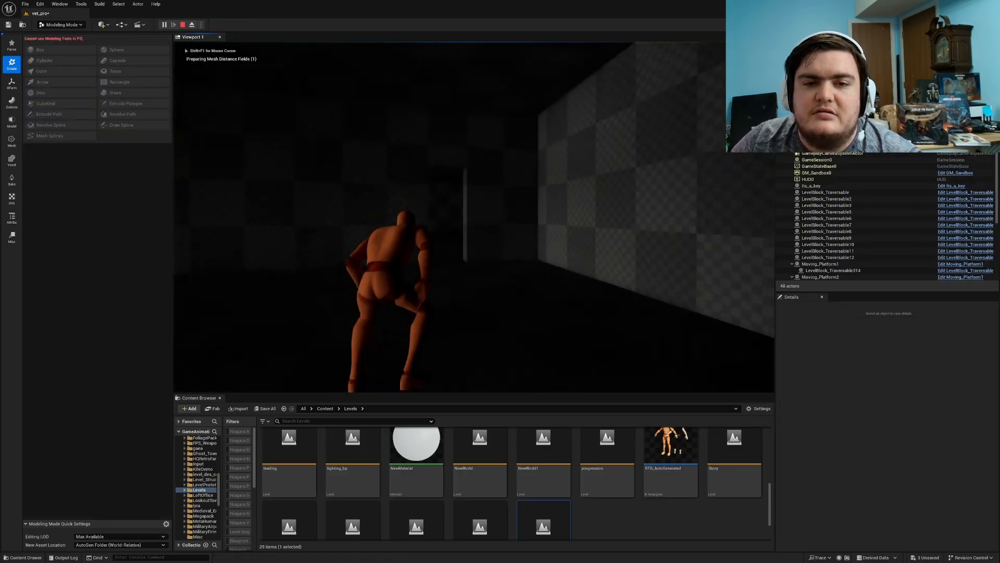
key("Escape")
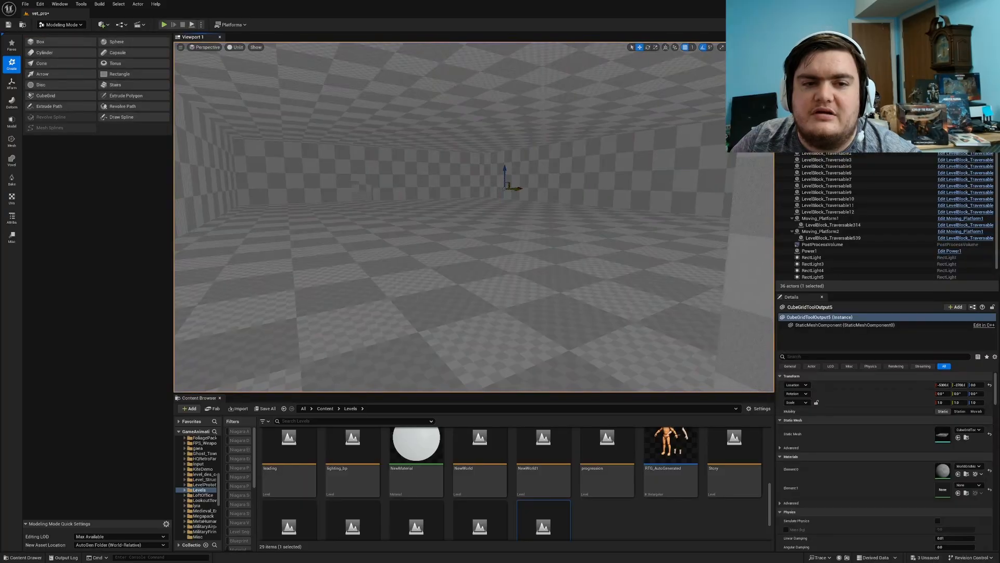
right_click_drag(474, 217, 364, 216)
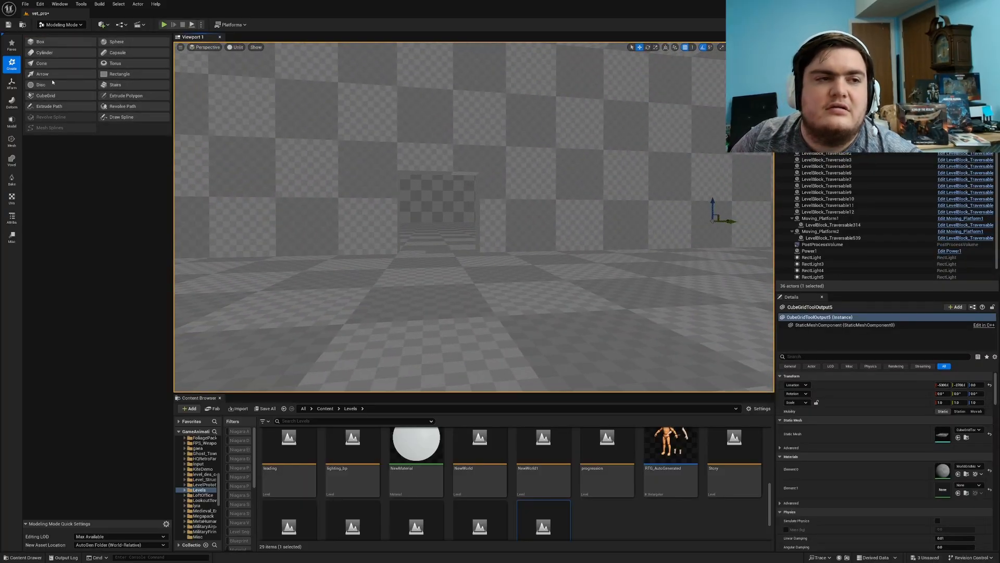
Restart the CubeGrid tool on the room mesh and examine the level layout from above in lit shading.
left_click(49, 96)
right_click_drag(312, 188, 585, 200)
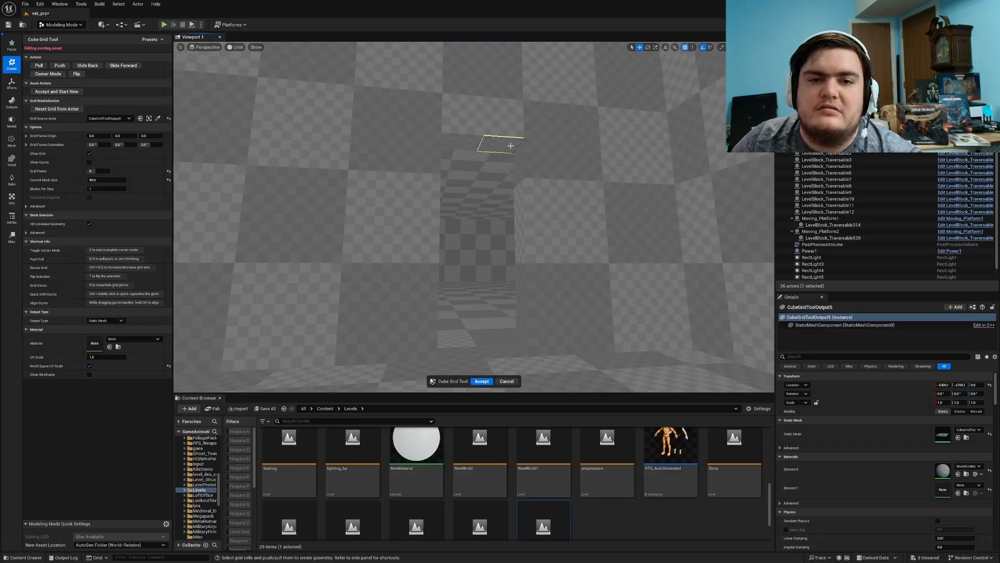
right_click_drag(465, 141, 417, 125)
key("alt+4")
right_click_drag(467, 181, 370, 145)
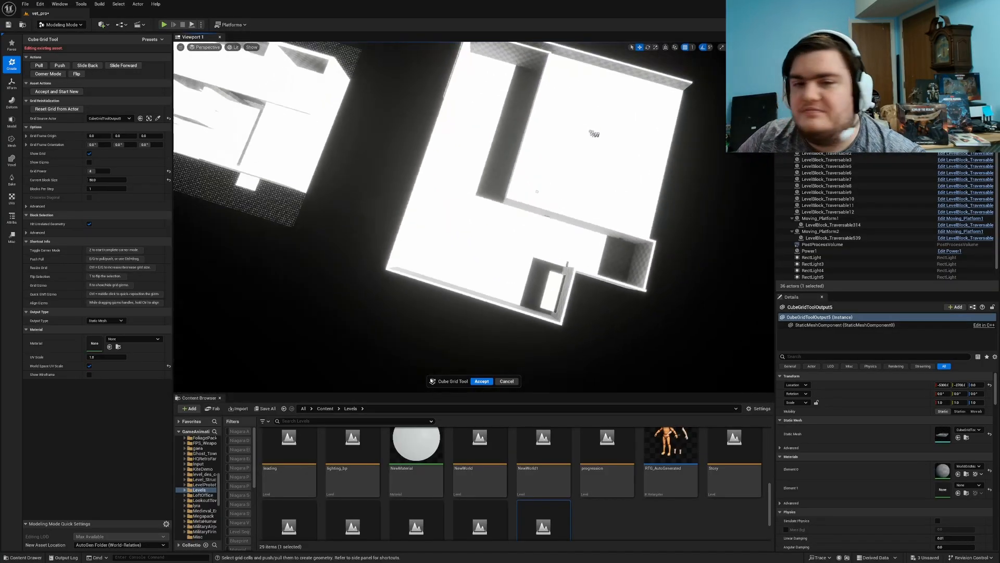
right_click_drag(559, 139, 490, 167)
right_click_drag(469, 208, 430, 222)
key("w")
key("d")
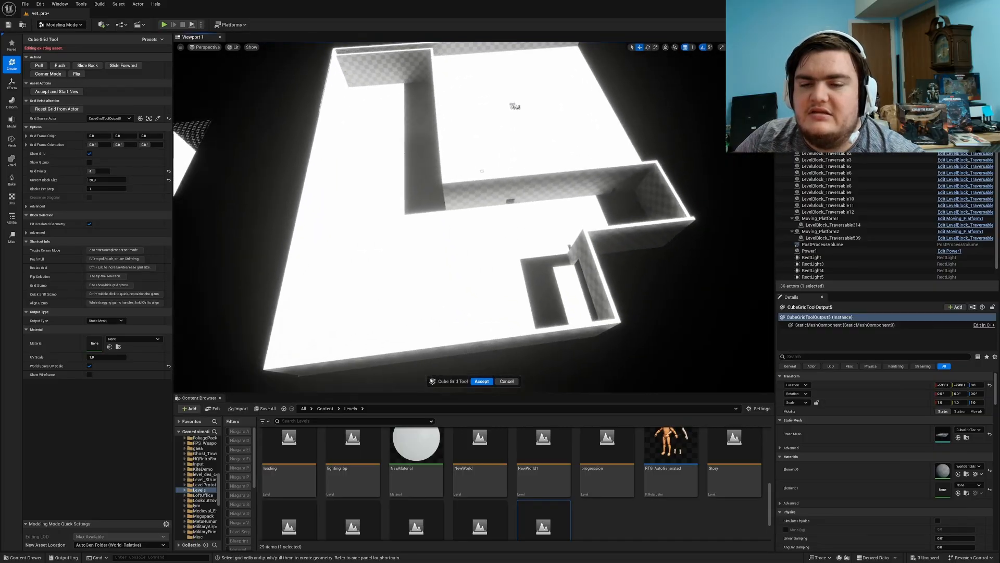
mouse_move(515, 136)
right_mouse_down()
mouse_move(484, 141)
mouse_move(481, 112)
mouse_move(487, 148)
mouse_move(500, 140)
right_mouse_up()
key("s")
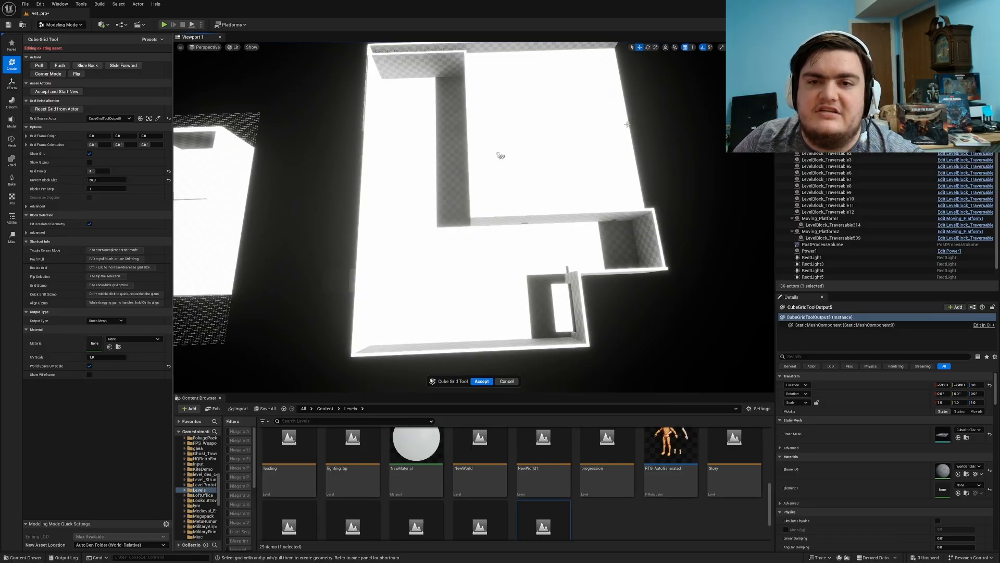
Select the large rectangle of cells across the far end of the level and push it down to cut it away.
left_click_drag(627, 124, 325, 45)
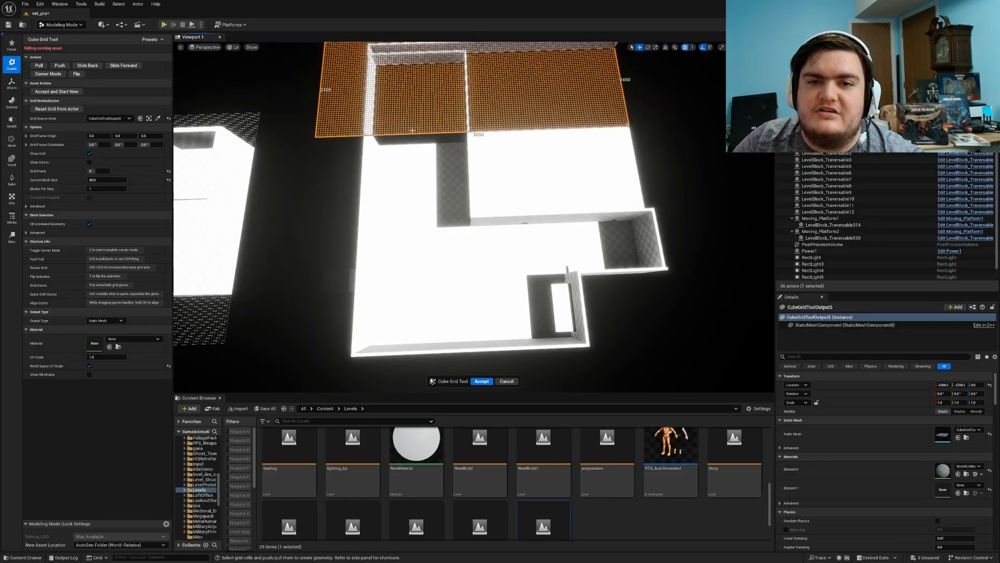
left_click_drag(412, 131, 428, 171, "ctrl")
right_click_drag(428, 171, 245, 76)
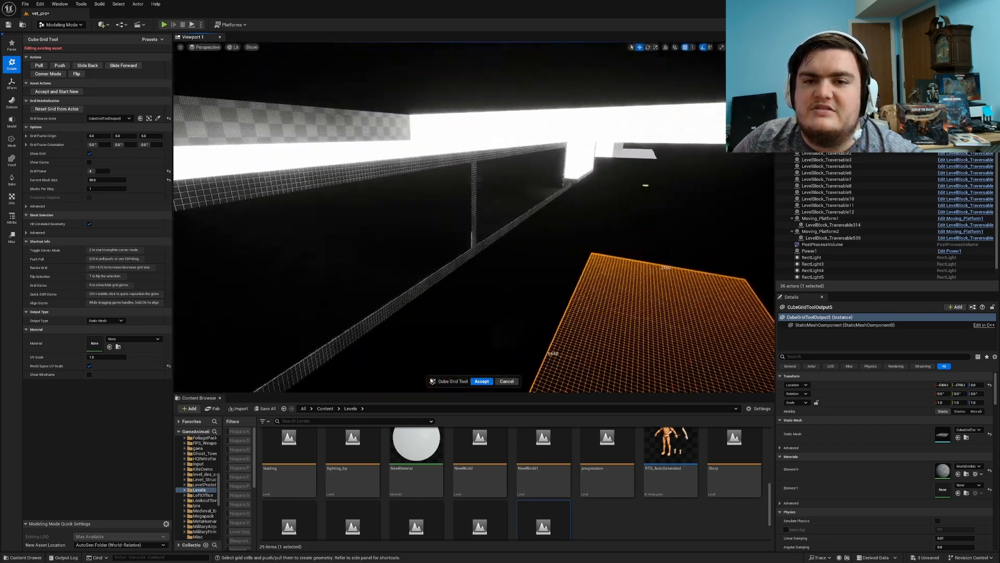
right_click_drag(529, 118, 538, 119)
Pull the narrow strip at the wall's end across the open side to close off the shortened room.
left_click(572, 166)
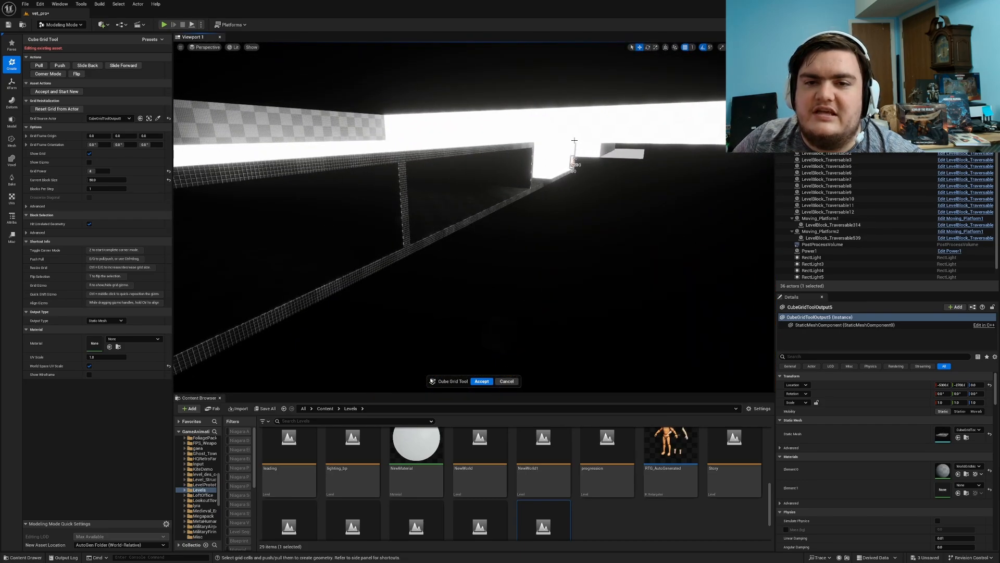
right_click_drag(576, 111, 541, 118)
left_click_drag(526, 192, 348, 292, "ctrl")
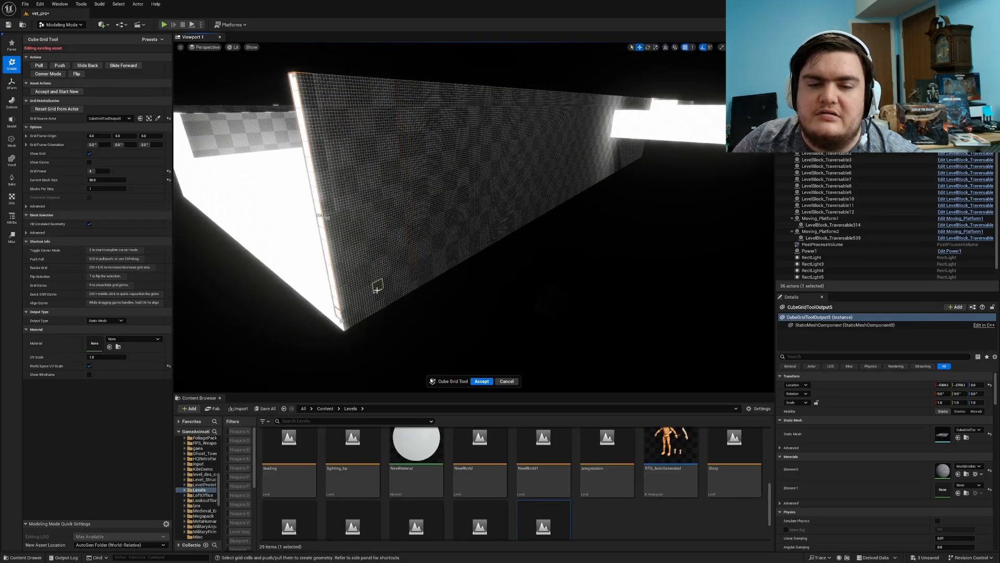
Check the shortened room's interior walls in unlit shading and accept the Cube Grid edits.
right_click_drag(380, 283, 448, 281)
key("alt+3")
right_click_drag(373, 291, 271, 284)
right_click_drag(526, 217, 636, 216)
mouse_move(403, 271)
right_mouse_down()
mouse_move(424, 270)
mouse_move(394, 272)
mouse_move(403, 272)
right_mouse_up()
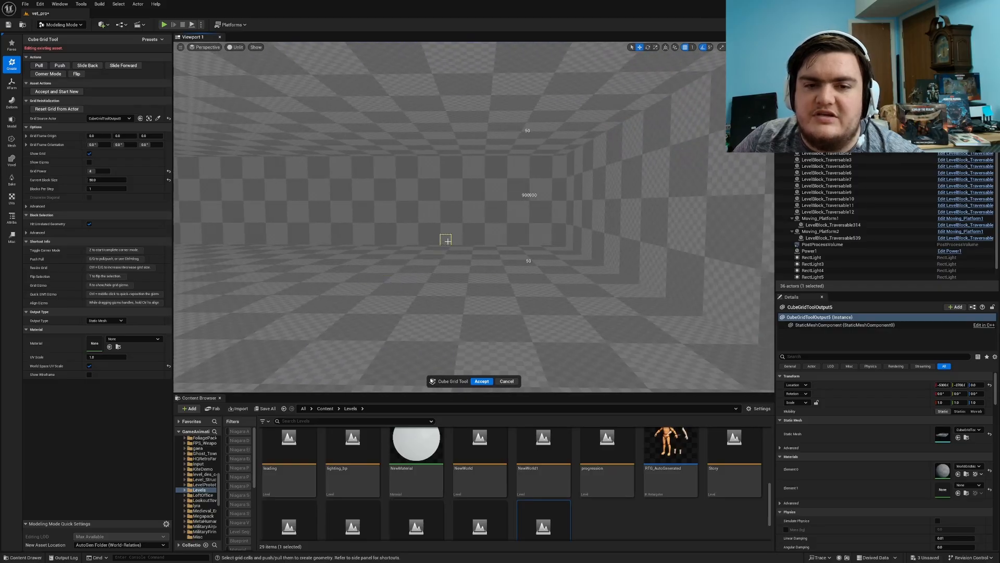
right_click_drag(447, 159, 399, 190)
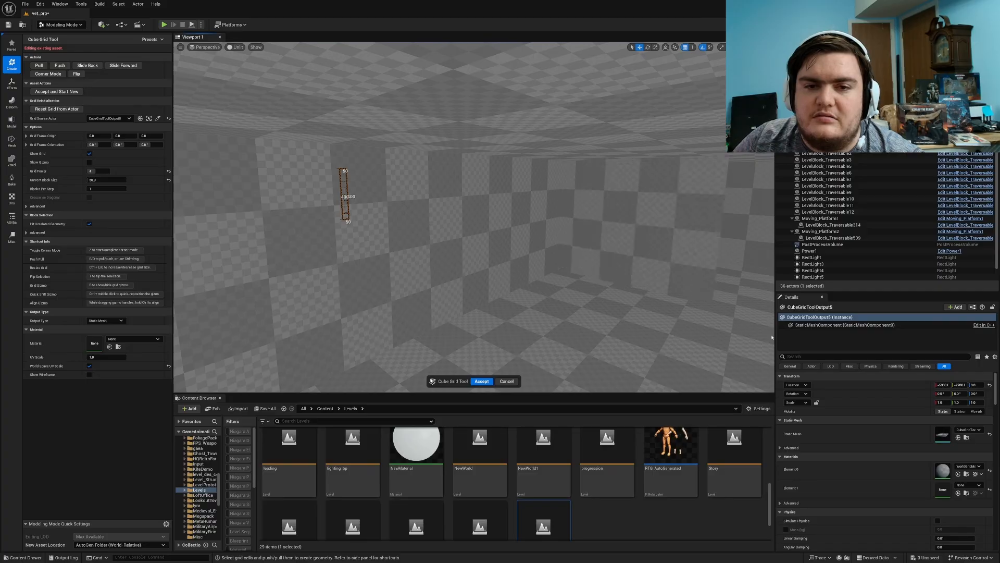
right_click_drag(563, 283, 549, 268)
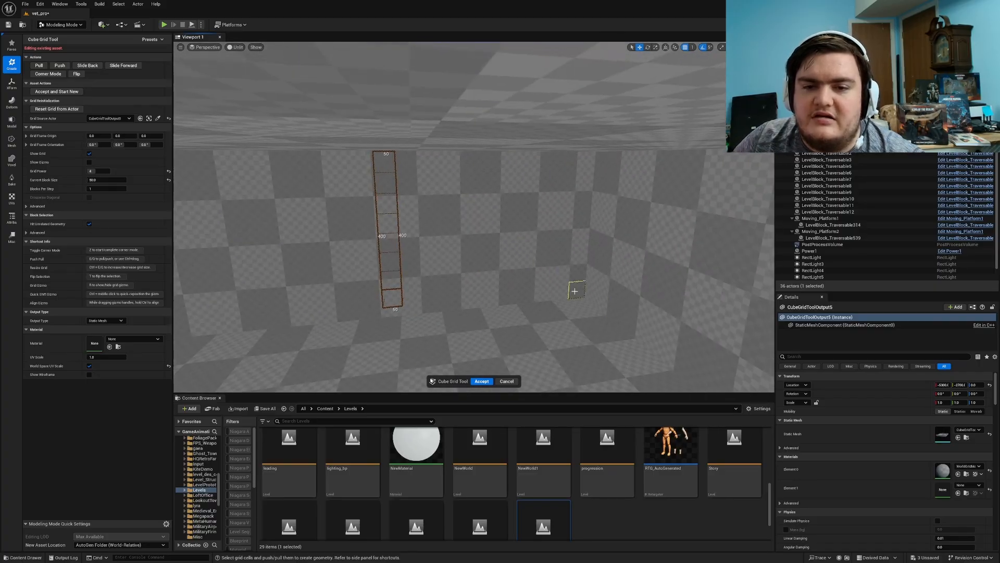
right_click_drag(429, 164, 388, 223)
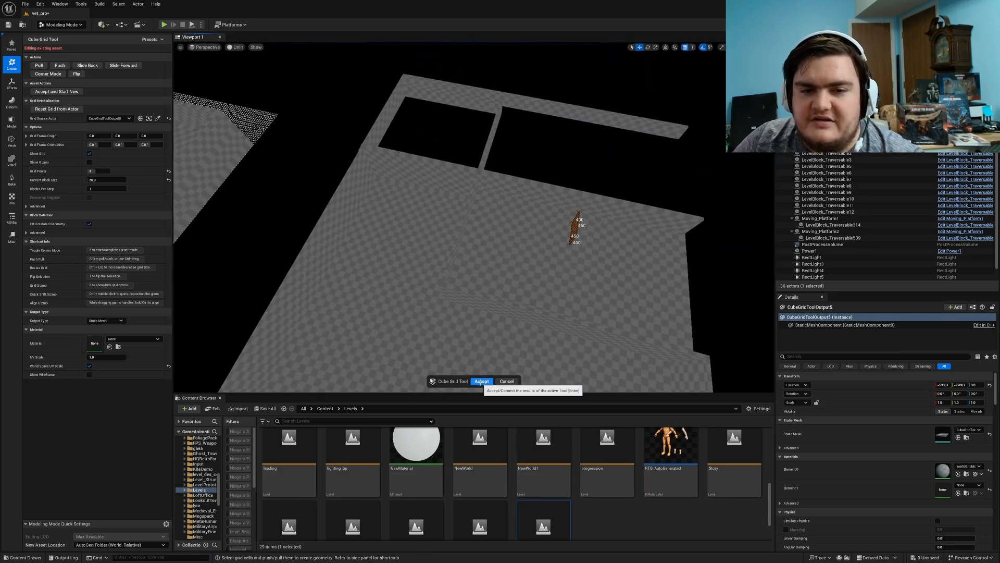
left_click(480, 382)
Return to lit shading, bring up the Inkscape floor plan and place its window beside the level for comparison.
mouse_move(426, 317)
right_mouse_down()
mouse_move(458, 341)
mouse_move(418, 312)
mouse_move(432, 315)
right_mouse_up()
key("alt+4")
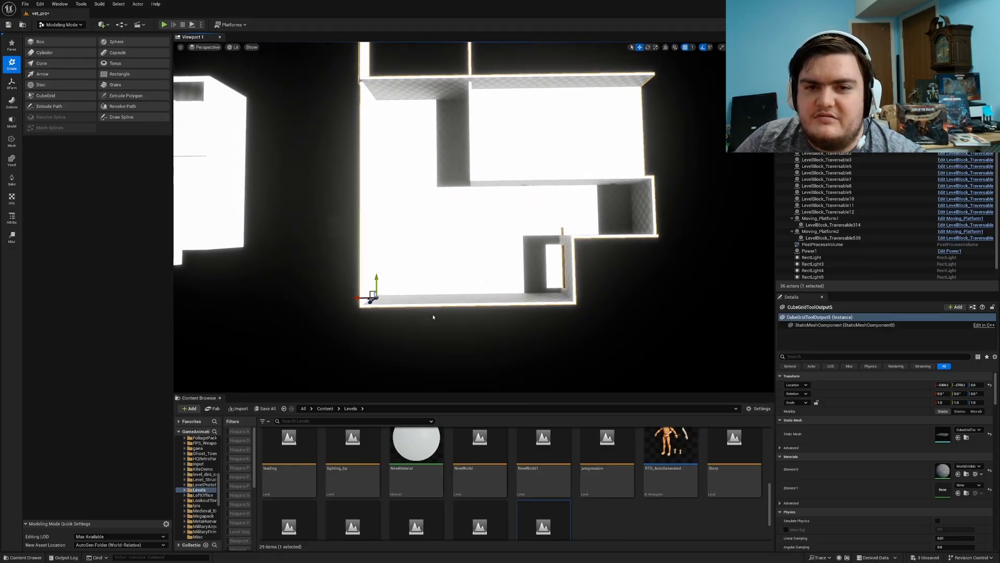
key("alt+Tab")
left_click_drag(871, 120, 776, 263)
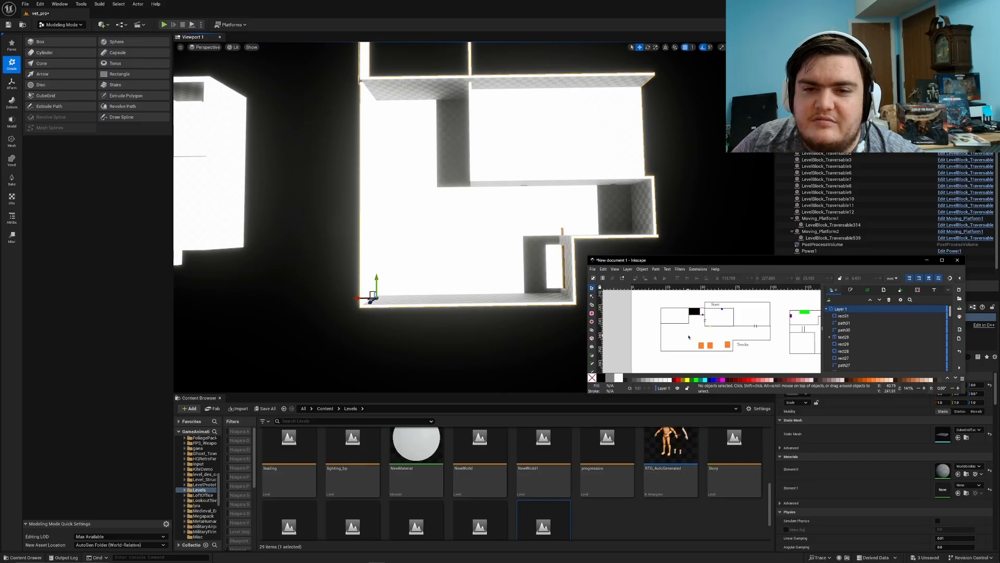
Start the CubeGrid tool again and pull a 50 by 1250 strip of cells out in the large room.
right_click_drag(498, 230, 348, 162)
key("w")
key("s")
left_click(74, 98)
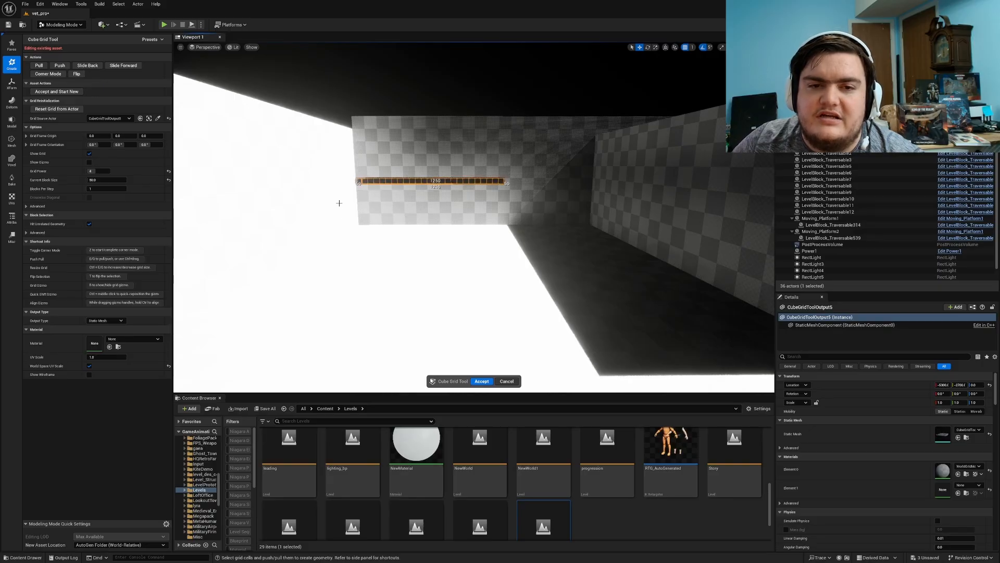
right_click_drag(600, 124, 605, 197)
left_click_drag(597, 207, 518, 225, "ctrl")
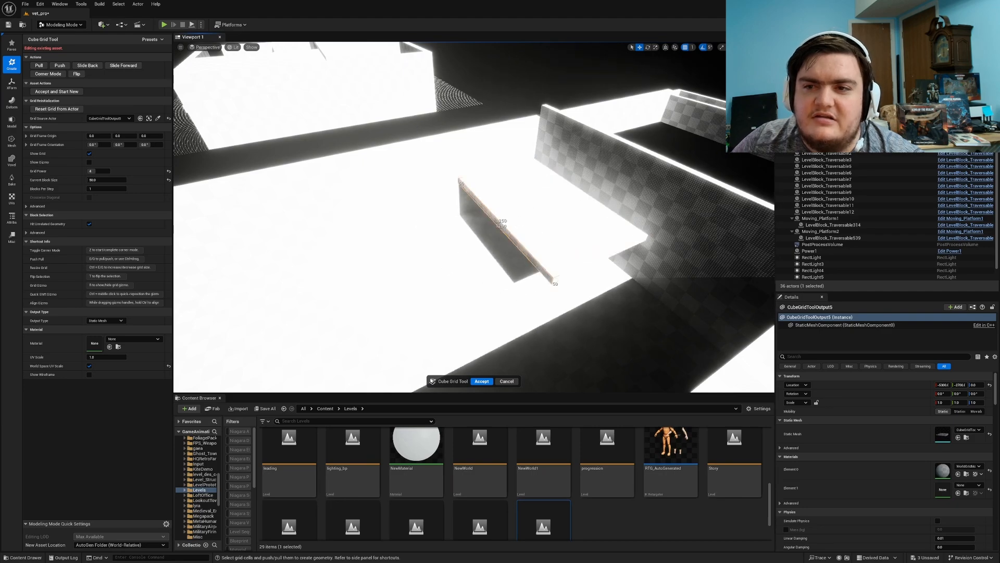
Select the directional light and try intensities of 2 and 1 before setting it to 0.1 lux.
left_click(816, 133)
left_click(947, 430)
type("2")
key("Return")
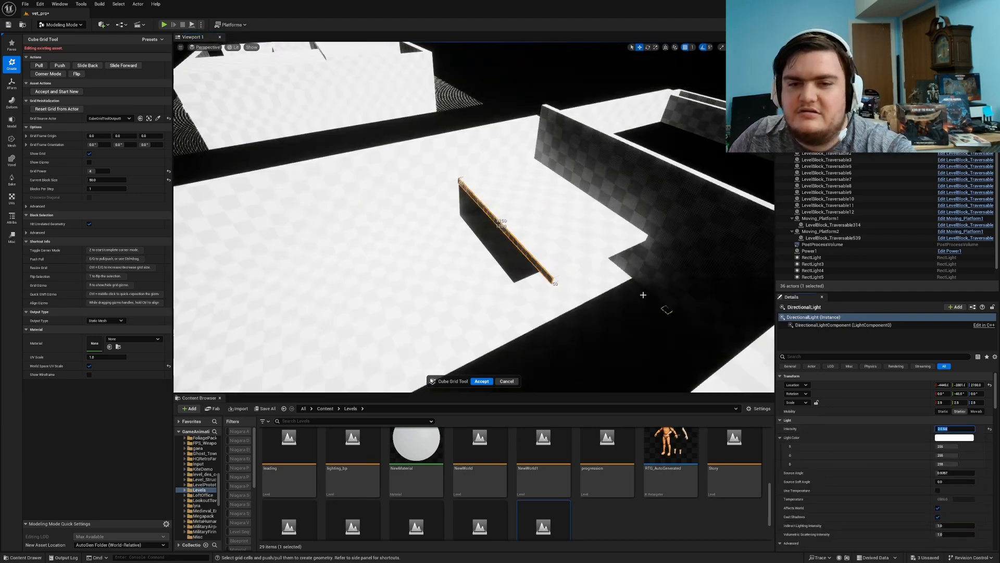
type("1")
key("Return")
right_click_drag(576, 253, 675, 286)
left_click(947, 428)
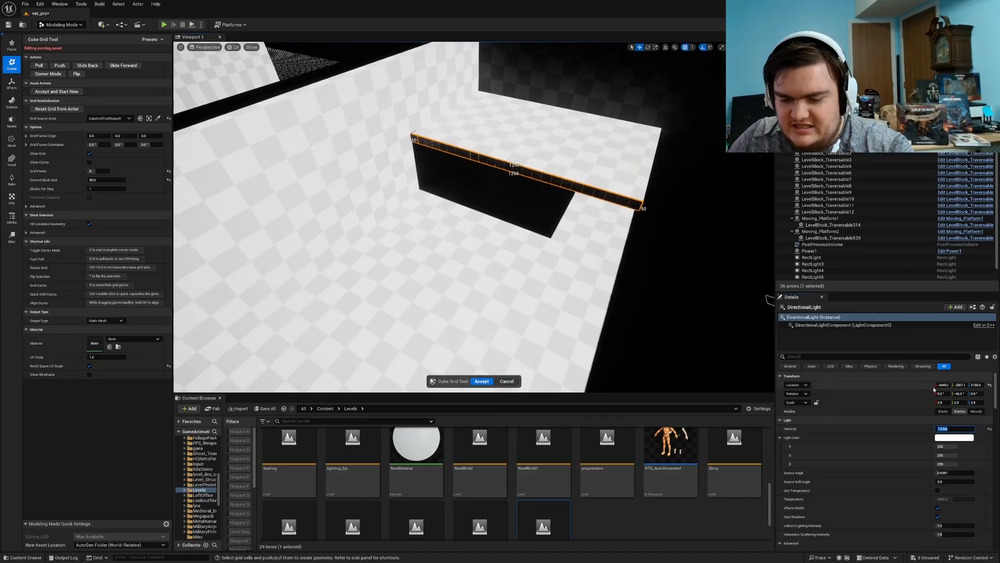
type("0.1")
key("Return")
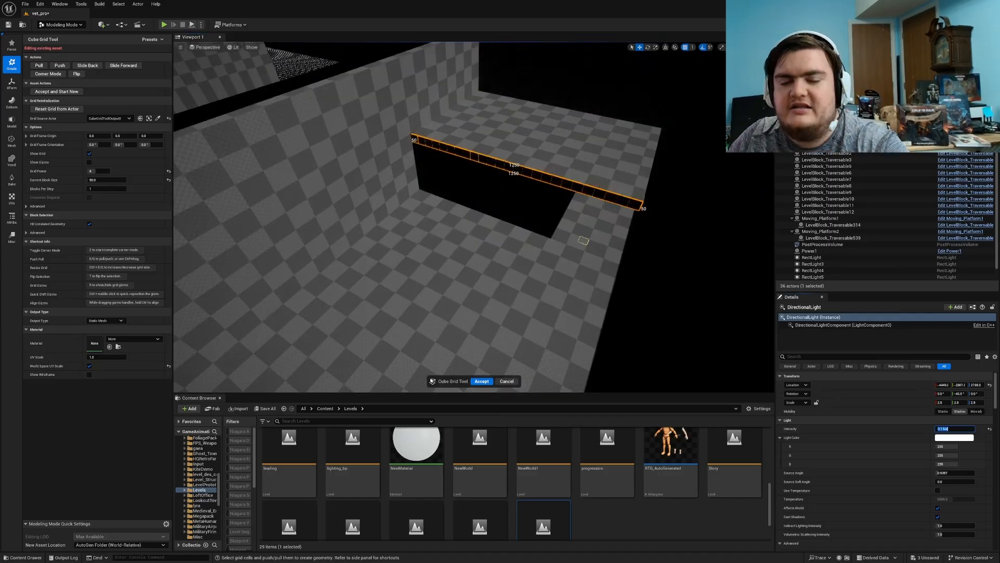
Extend the selected 50 by 1250 strip further with the Cube Grid tool and switch to unlit shading.
right_click_drag(583, 240, 526, 208)
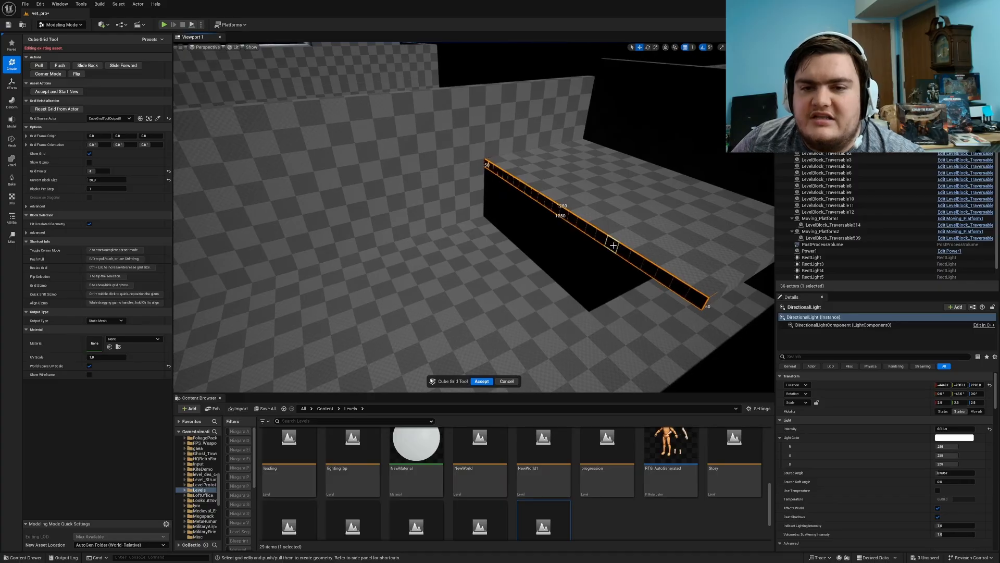
left_click_drag(613, 245, 524, 270, "ctrl")
right_click_drag(524, 271, 610, 304)
key("alt+3")
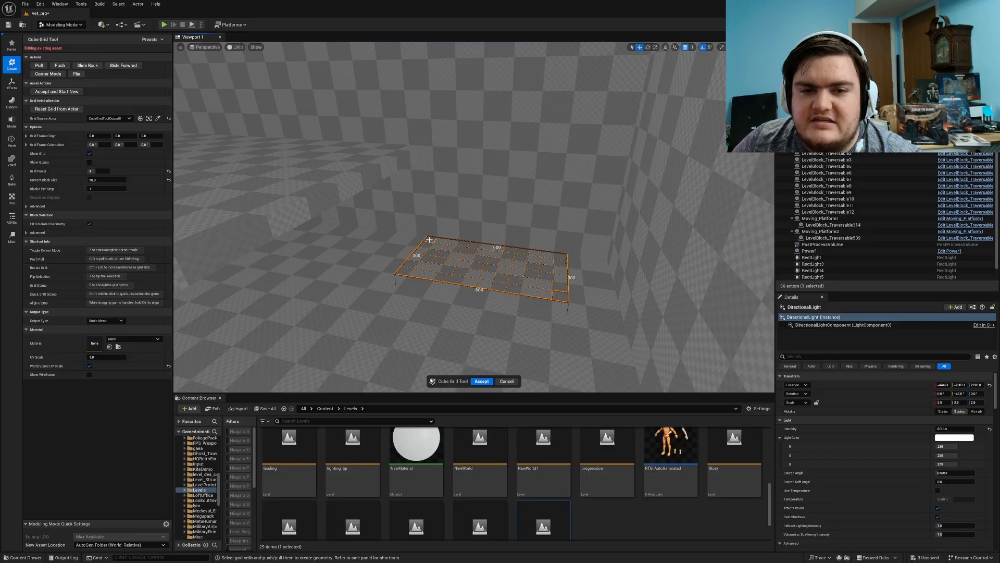
Use Corner Mode on two corners of the 600 by 300 selection to slope it, and accept the result.
key("z")
right_click_drag(429, 240, 431, 238)
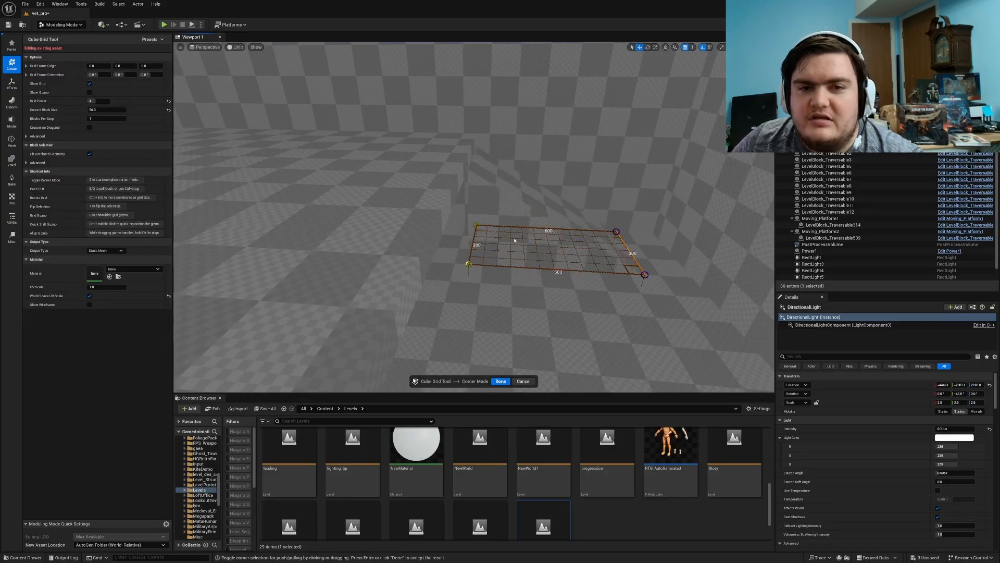
mouse_move(505, 350)
right_mouse_down()
mouse_move(507, 337)
mouse_move(497, 341)
right_mouse_up()
left_click(500, 382)
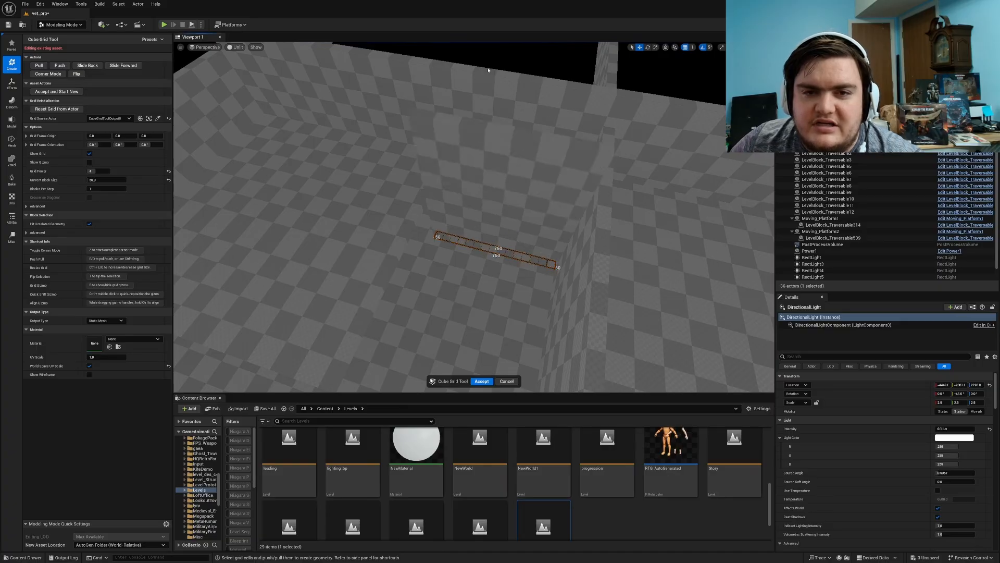
right_click_drag(475, 155, 475, 155)
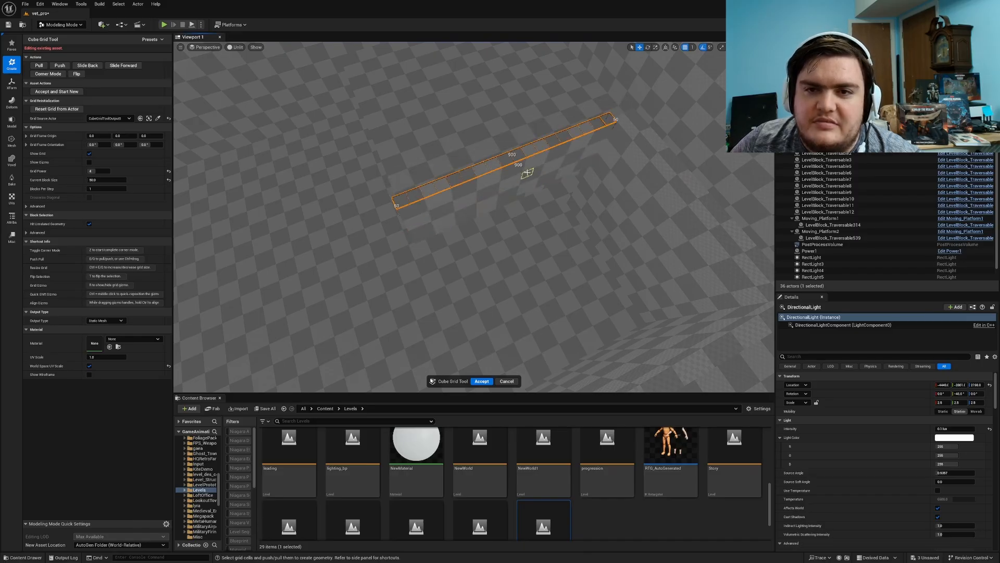
Select a 50-wide strip of floor cells in the large room and pull it up with the Cube Grid tool.
right_click_drag(528, 174, 527, 174)
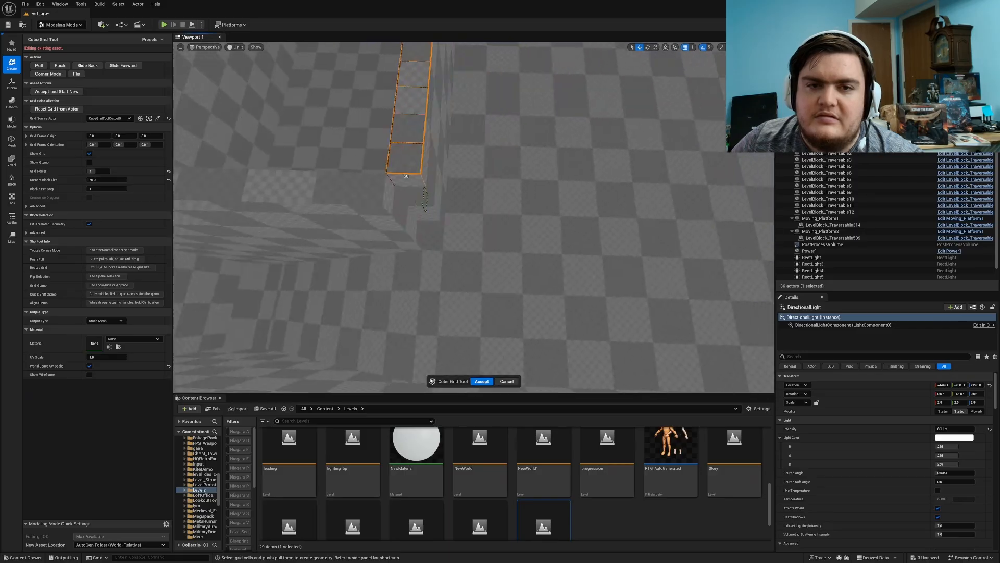
right_click_drag(389, 219, 388, 219)
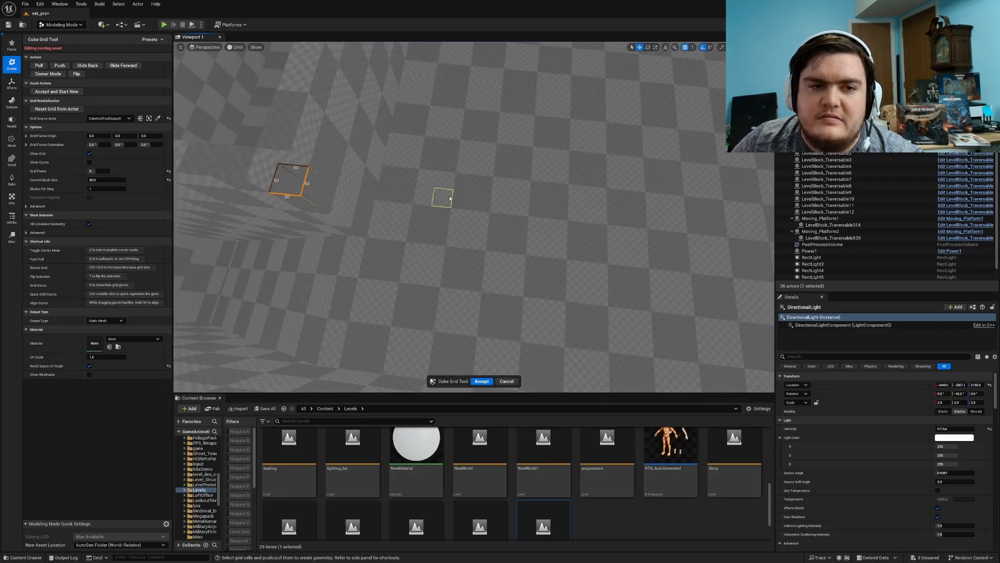
right_click_drag(456, 193, 464, 195)
key("Escape")
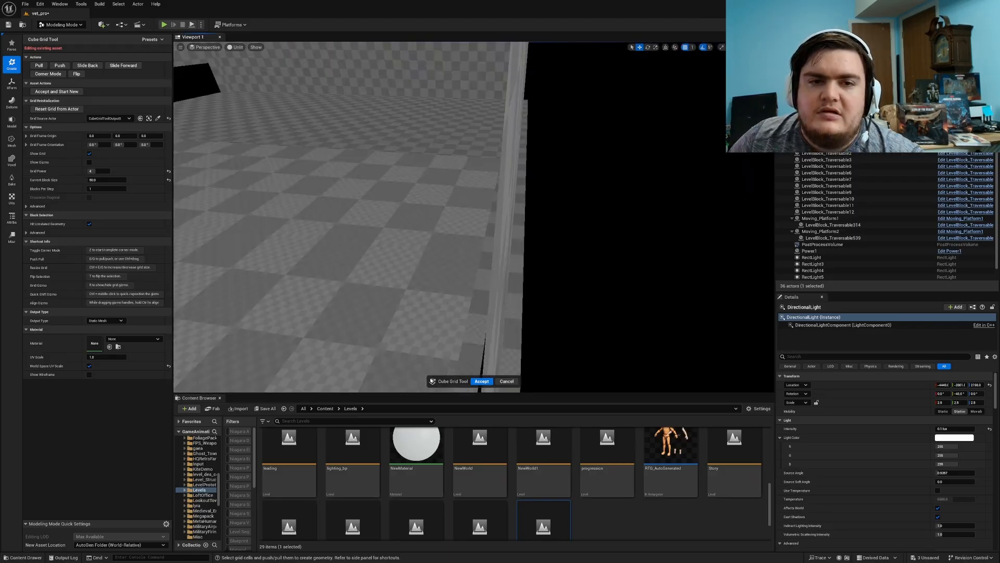
right_click_drag(336, 289, 336, 289)
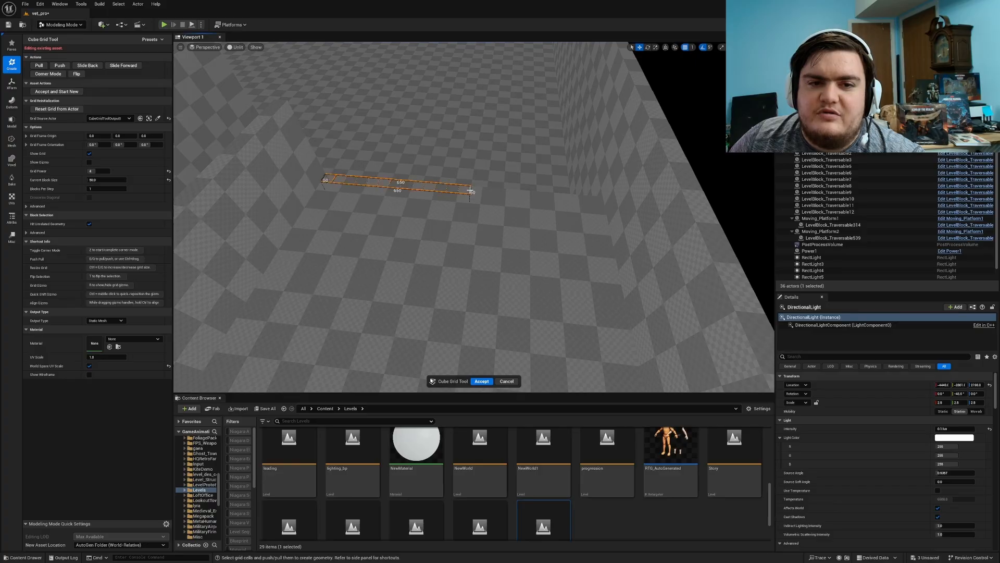
left_click_drag(460, 189, 465, 115, "ctrl")
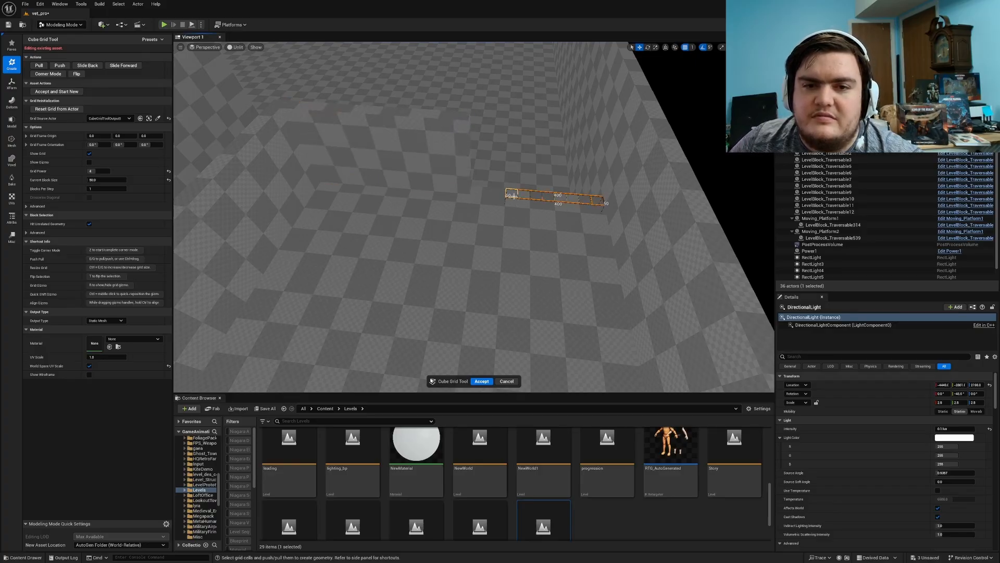
Select the next 50-wide strip of cells beside it, followed by a 200 by 50 strip on the far wall.
right_click_drag(533, 127, 533, 127)
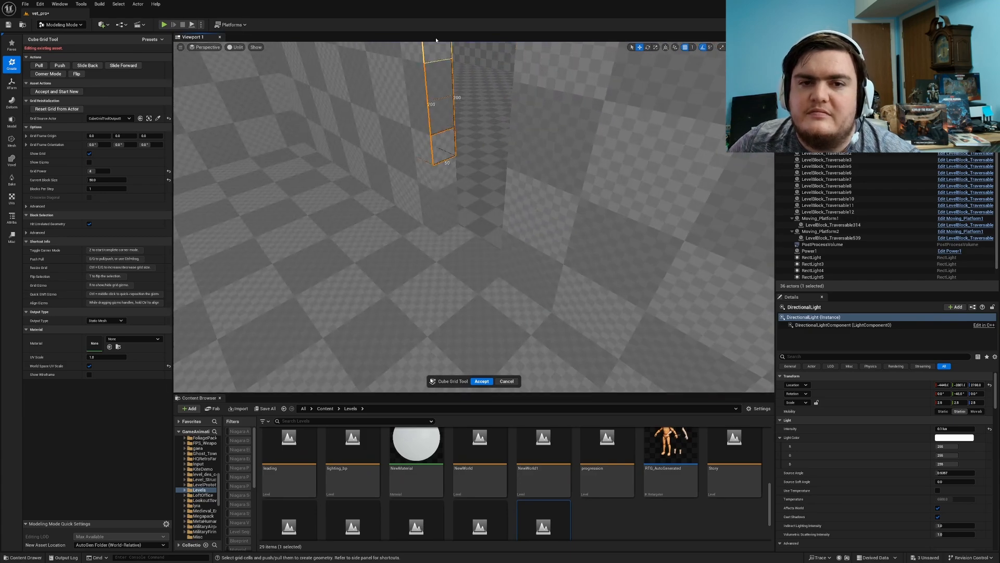
right_click_drag(475, 107, 476, 108)
right_click_drag(327, 134, 327, 134)
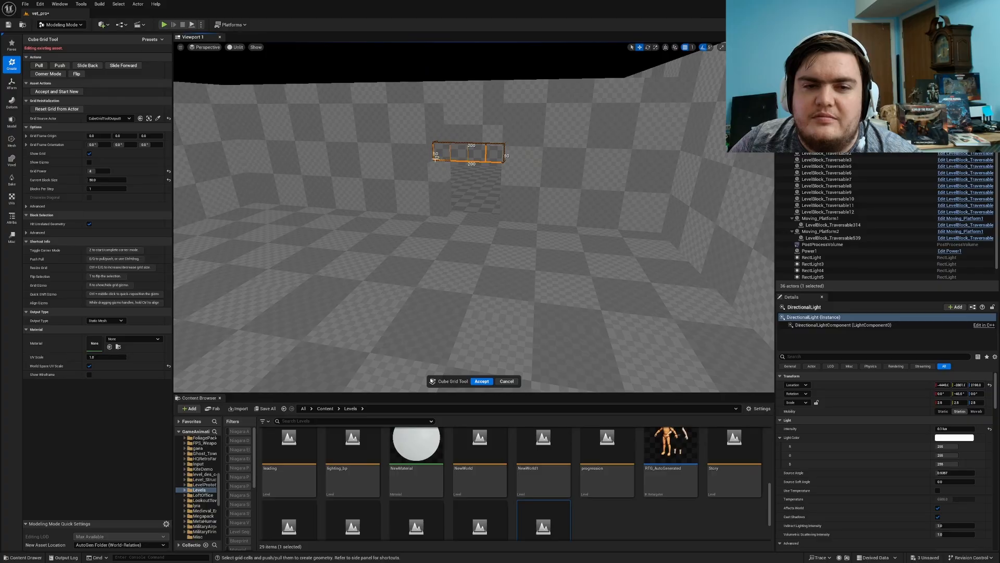
right_click_drag(431, 156, 513, 198)
Switch to lit shading and pull the 150 by 2300 band of the long wall out into a ledge.
key("alt+4")
right_click_drag(588, 254, 587, 254)
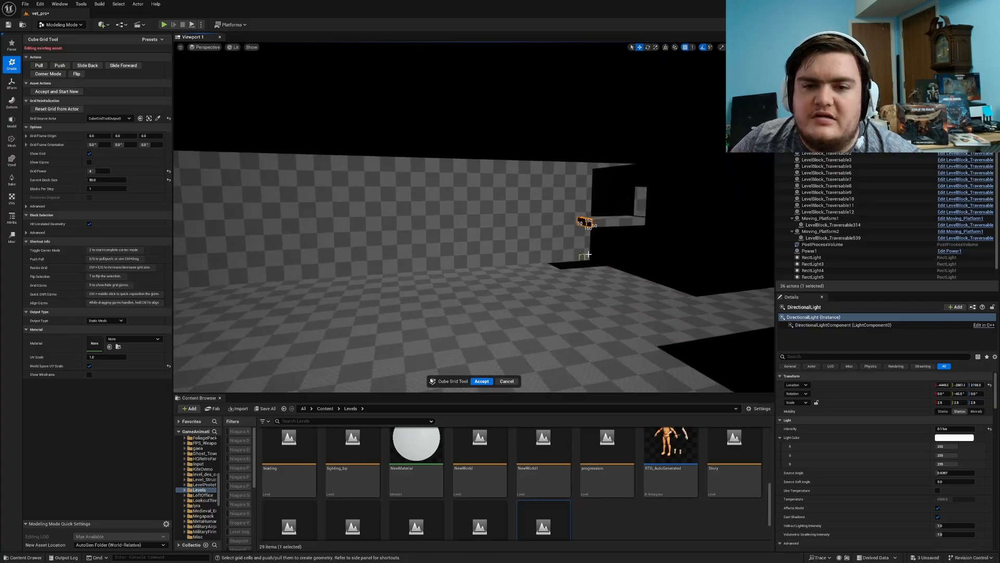
right_click_drag(544, 219, 519, 220)
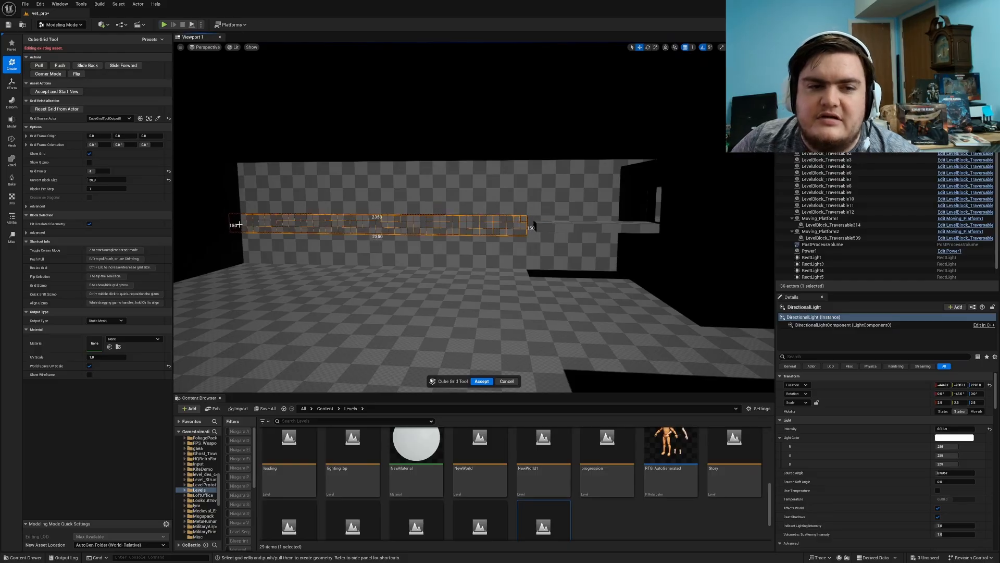
left_click_drag(261, 218, 132, 237, "ctrl")
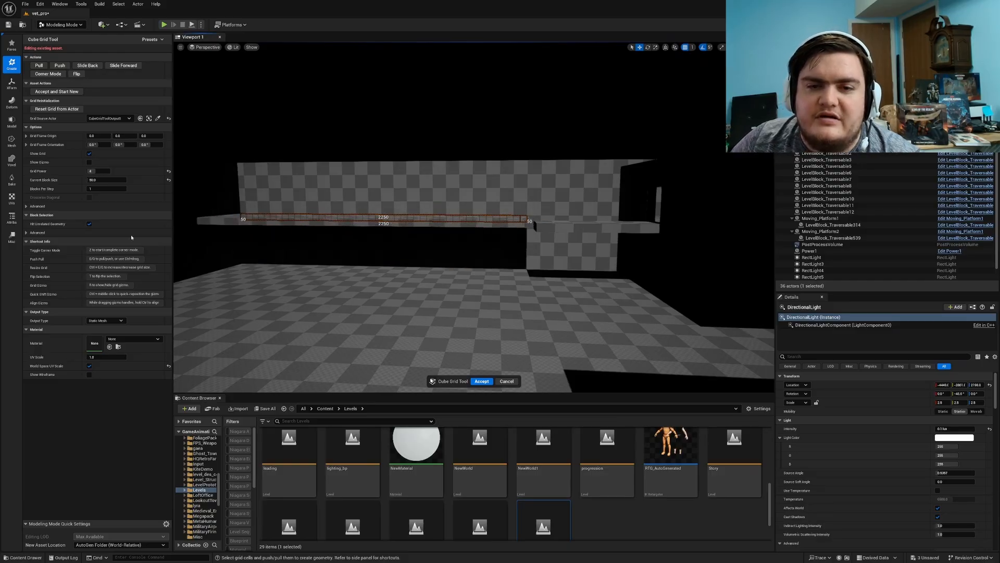
Extend the ledge further into the room from its 50 by 2250 edge strip.
left_click_drag(77, 271, 77, 271, "ctrl")
right_click_drag(423, 237, 422, 237)
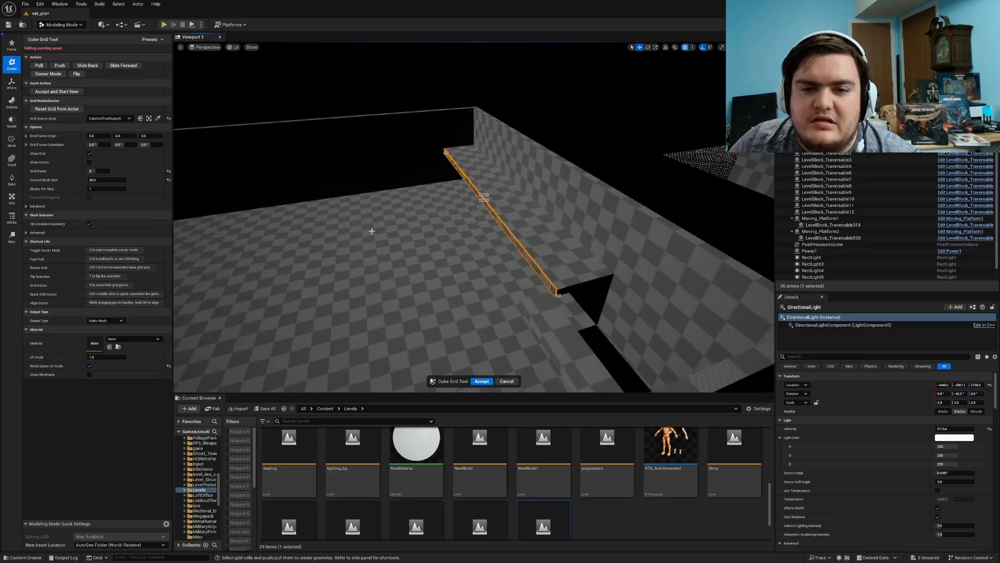
left_click_drag(500, 228, 391, 236, "ctrl")
right_click_drag(391, 236, 489, 269)
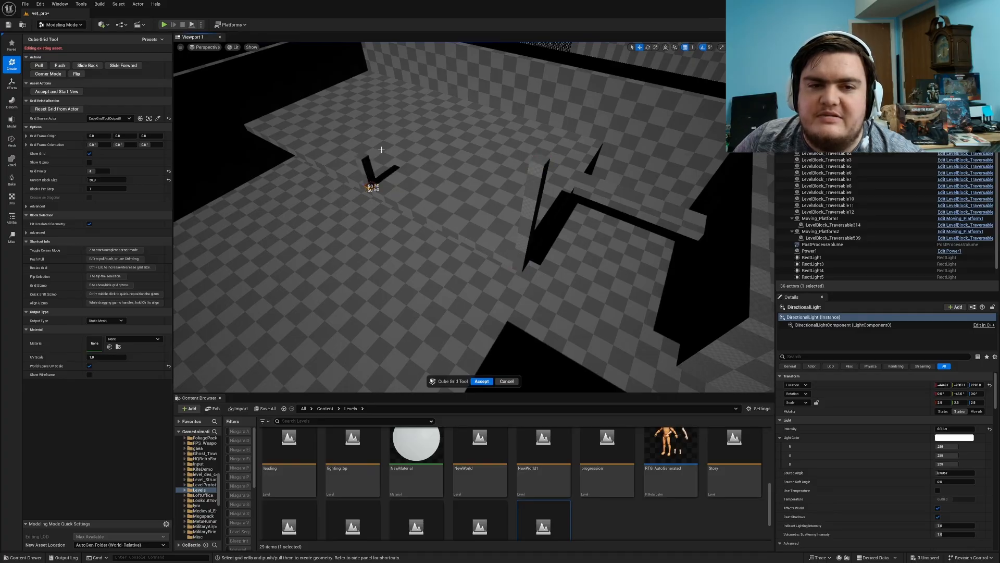
Check the raised platform and its posts from several sides and accept the Cube Grid result.
right_click_drag(386, 124, 365, 198)
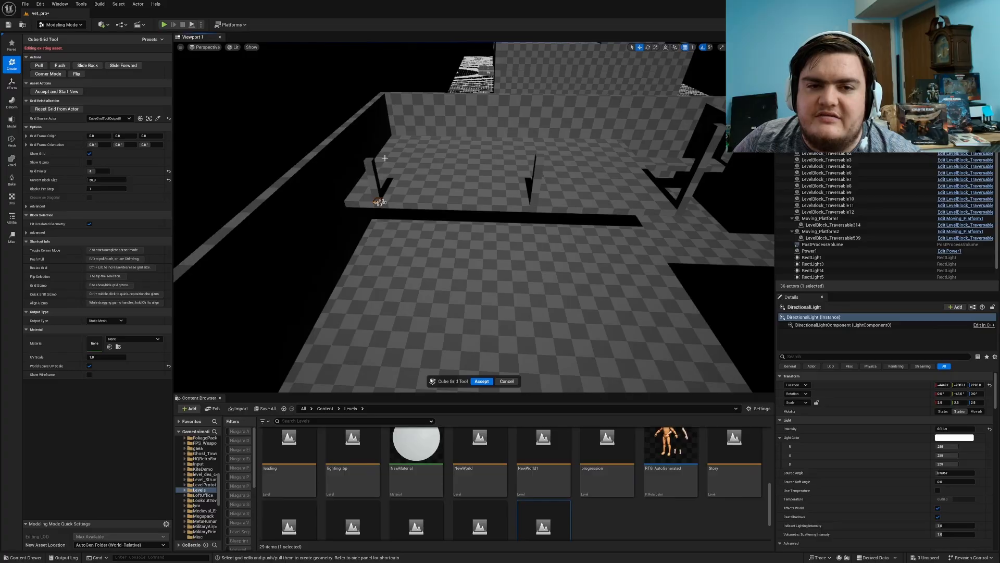
right_click_drag(395, 169, 428, 236)
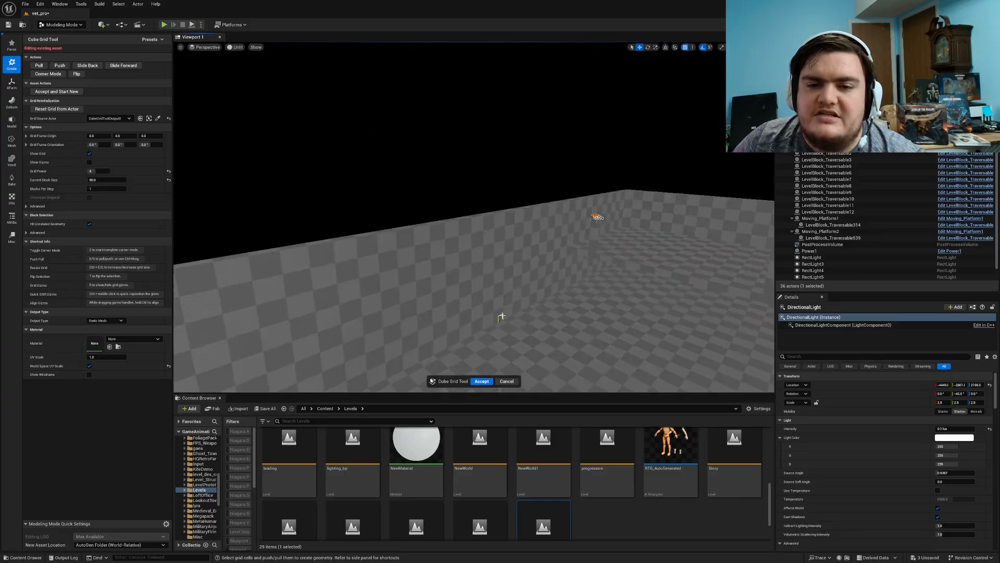
right_click_drag(501, 316, 474, 413)
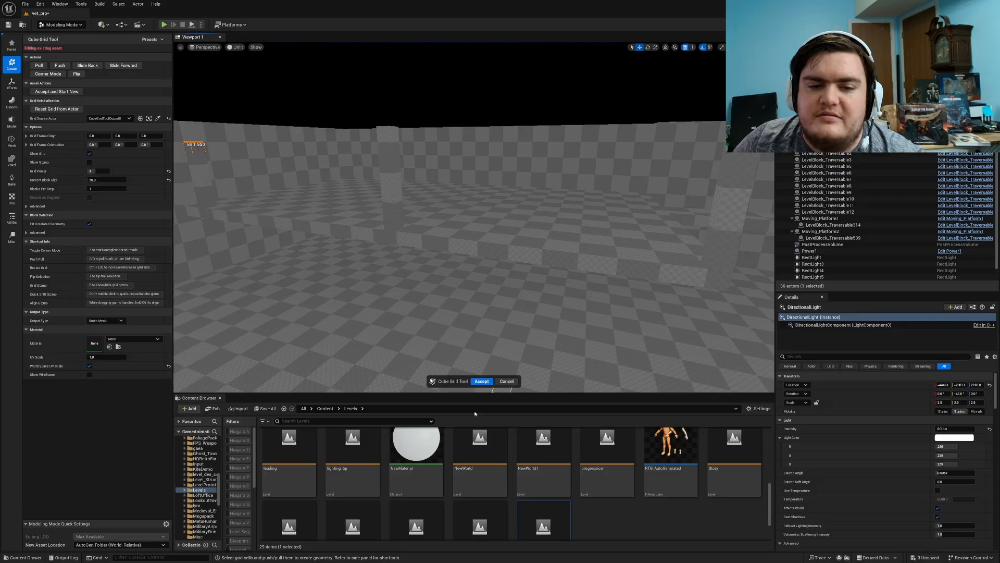
left_click(482, 381)
Compare lit and unlit shading, and start the CubeGrid tool for a new asset with nothing selected.
key("alt+4")
right_click_drag(405, 320, 405, 319)
key("alt+3")
left_click(404, 319)
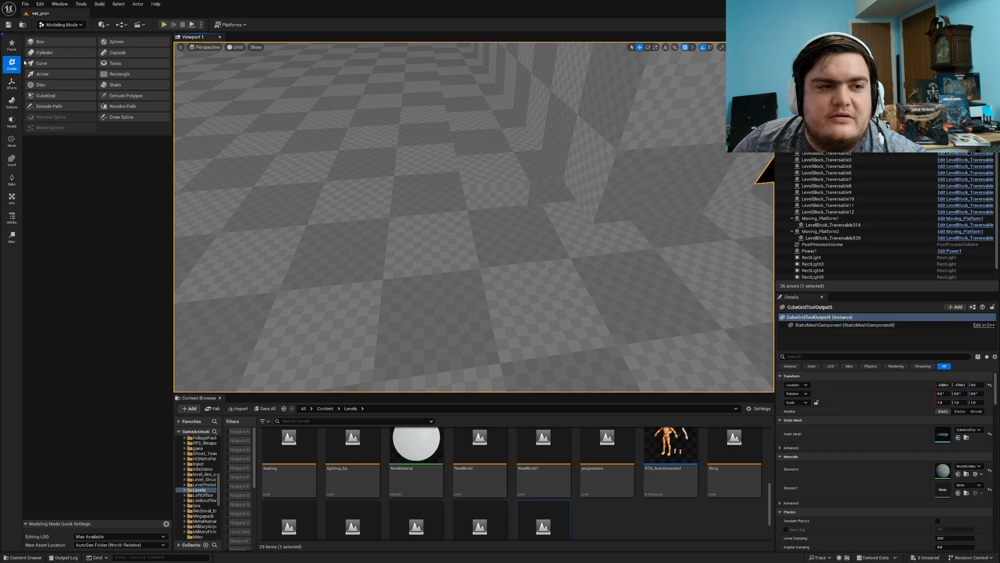
left_click(45, 96)
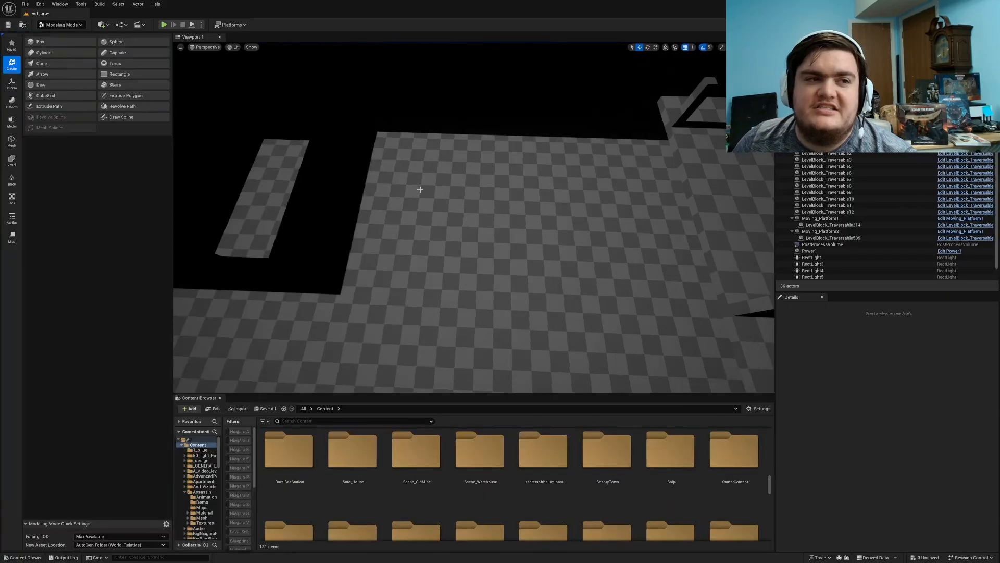
left_click(45, 95)
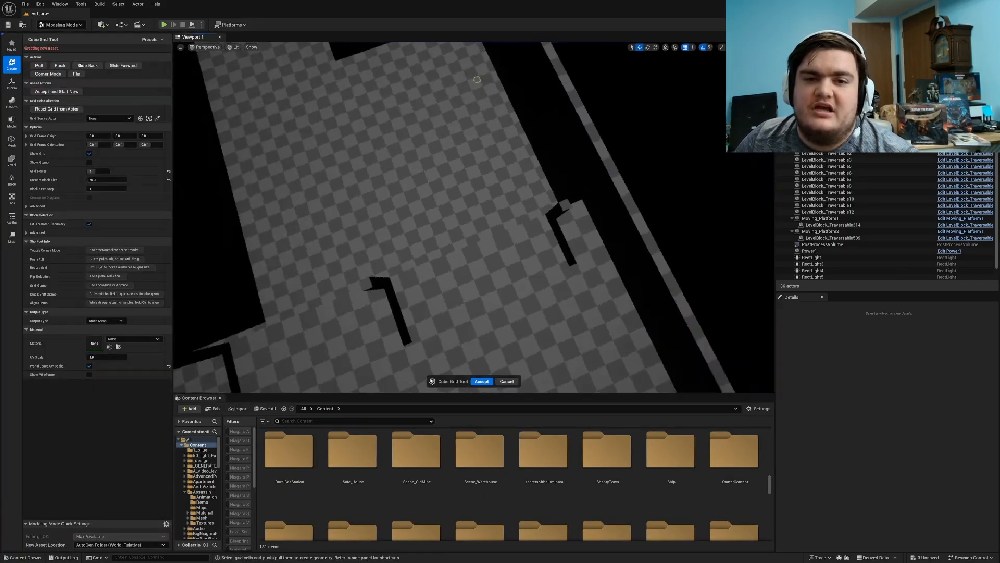
Try pulling a 200 by 750 area of floor cells up into a block beside the platform.
mouse_move(487, 272)
right_mouse_down()
mouse_move(555, 263)
mouse_move(487, 271)
right_mouse_up()
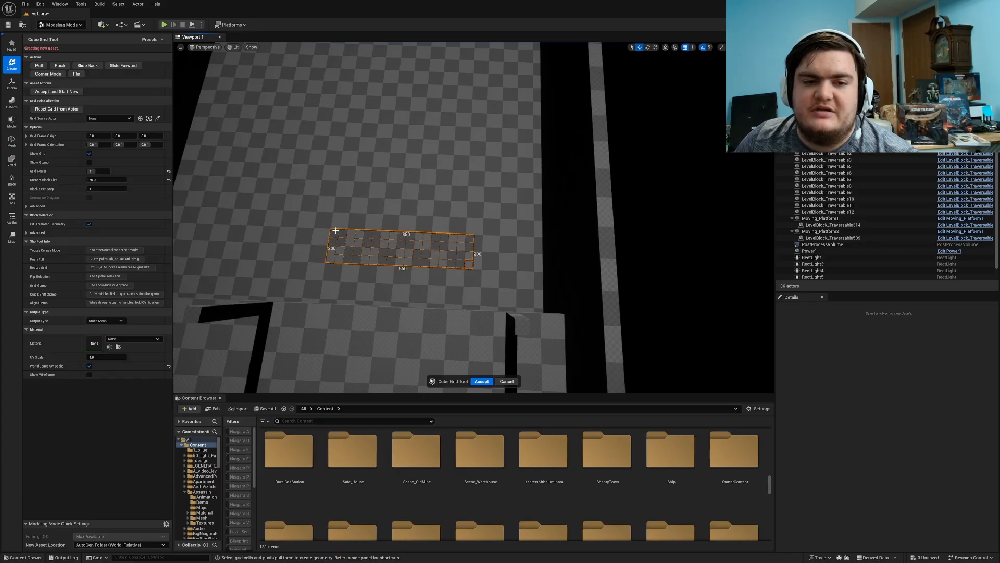
left_click_drag(349, 233, 432, 180, "ctrl")
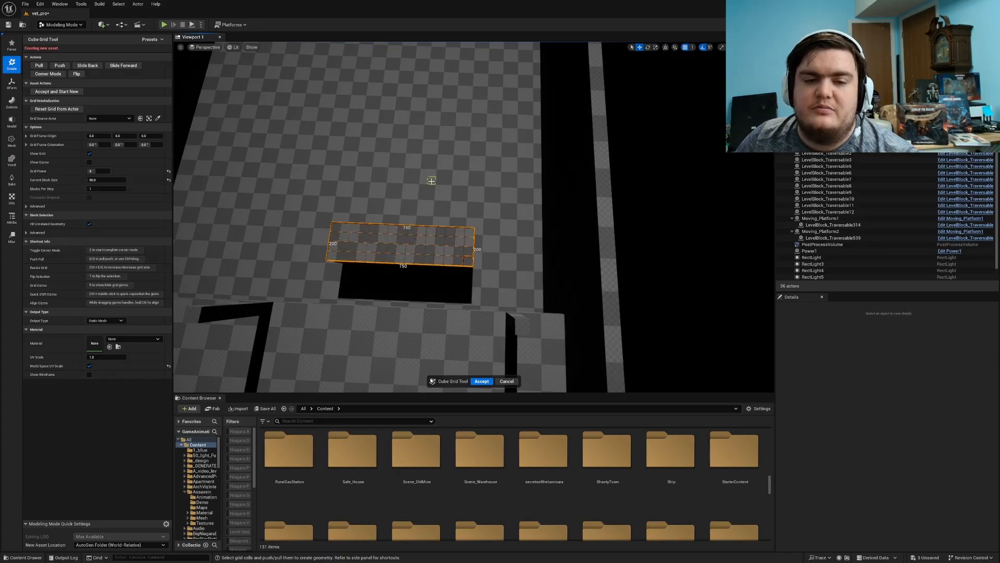
key("e")
key("e")
key("e")
right_click_drag(431, 180, 620, 148)
key("w")
key("d")
key("d")
key("a")
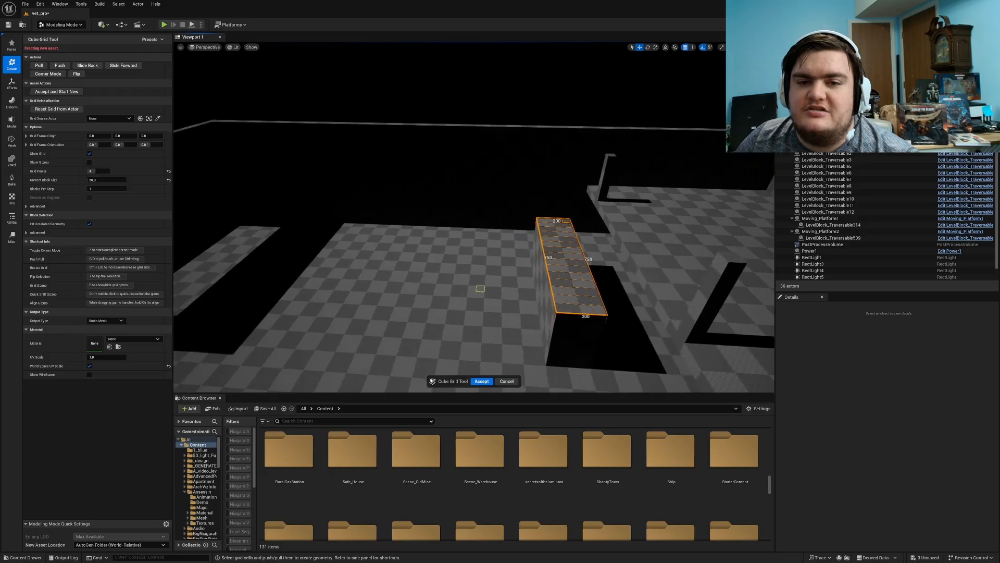
Undo the pulls that raised the 200 by 750 block.
key("ctrl+z")
key("ctrl+z")
key("ctrl+z")
key("ctrl+z")
key("ctrl+z")
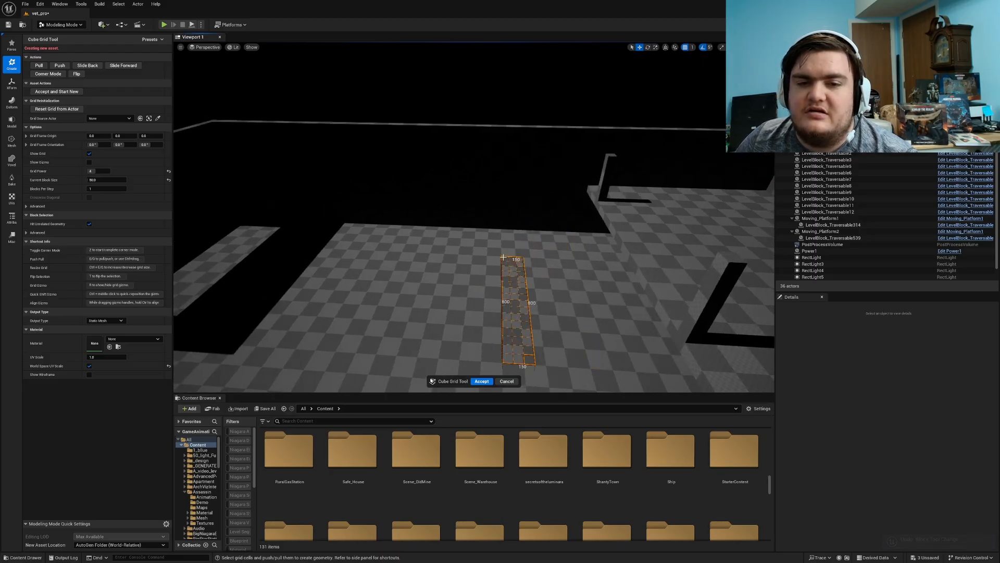
Pull a narrower strip of floor cells up six increments into a long block.
key("e")
key("e")
key("e")
key("e")
key("e")
key("e")
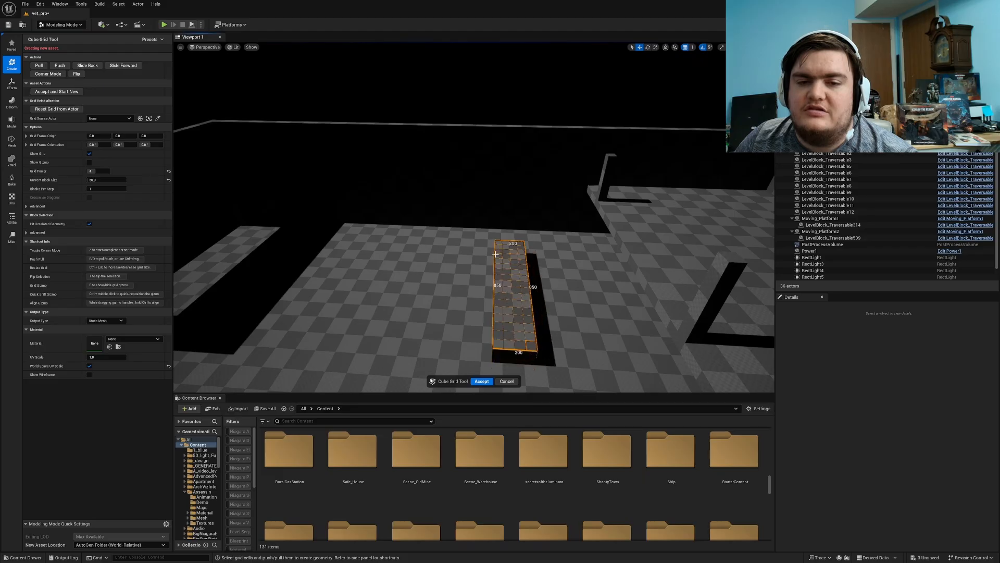
key("a")
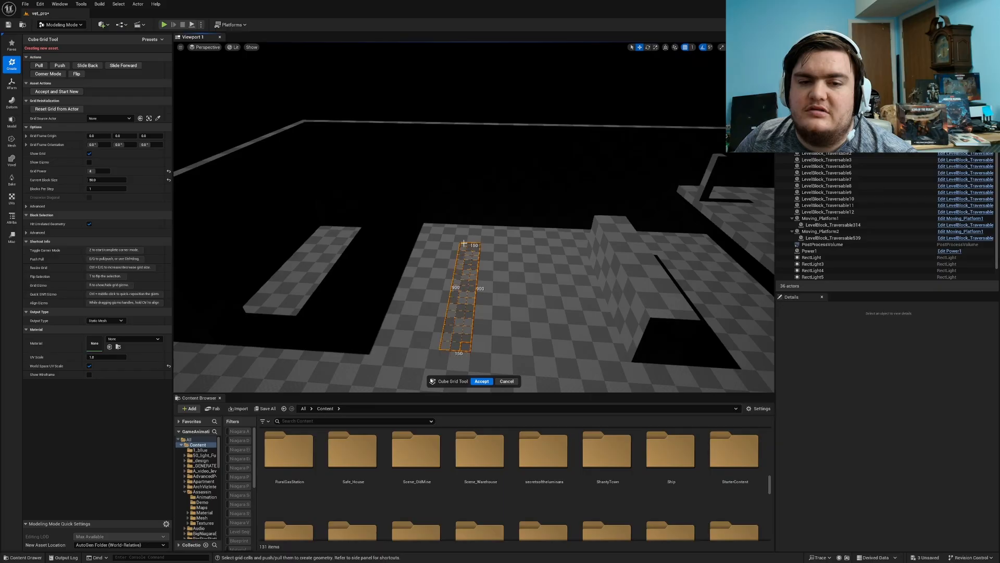
Pull a second, parallel 150-wide strip of floor cells up six increments and accept the new mesh.
key("e")
key("e")
key("e")
key("e")
key("e")
key("e")
key("d")
mouse_move(570, 243)
right_mouse_down()
mouse_move(513, 248)
mouse_move(620, 243)
mouse_move(568, 243)
right_mouse_up()
key("w")
key("s")
key("a")
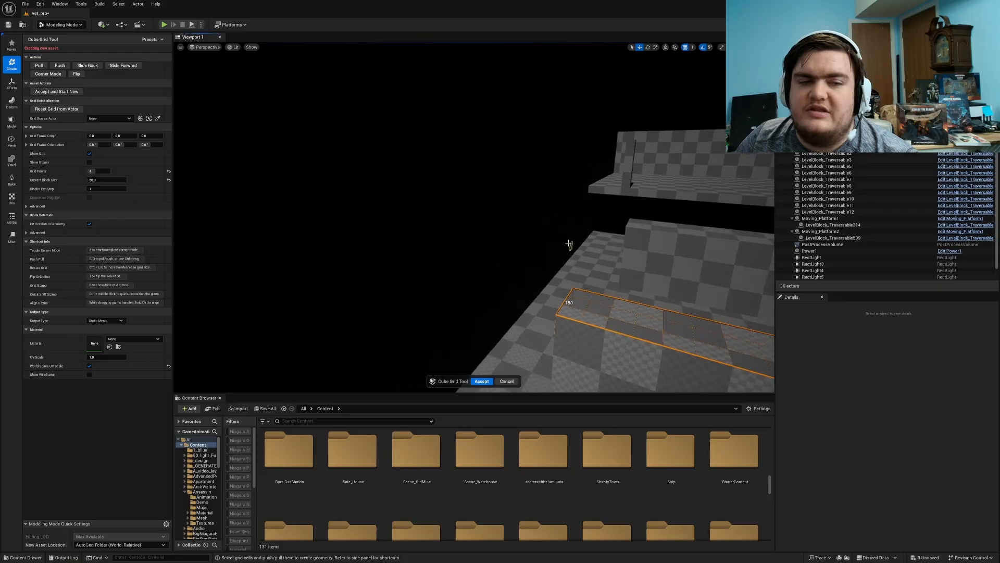
left_click(482, 381)
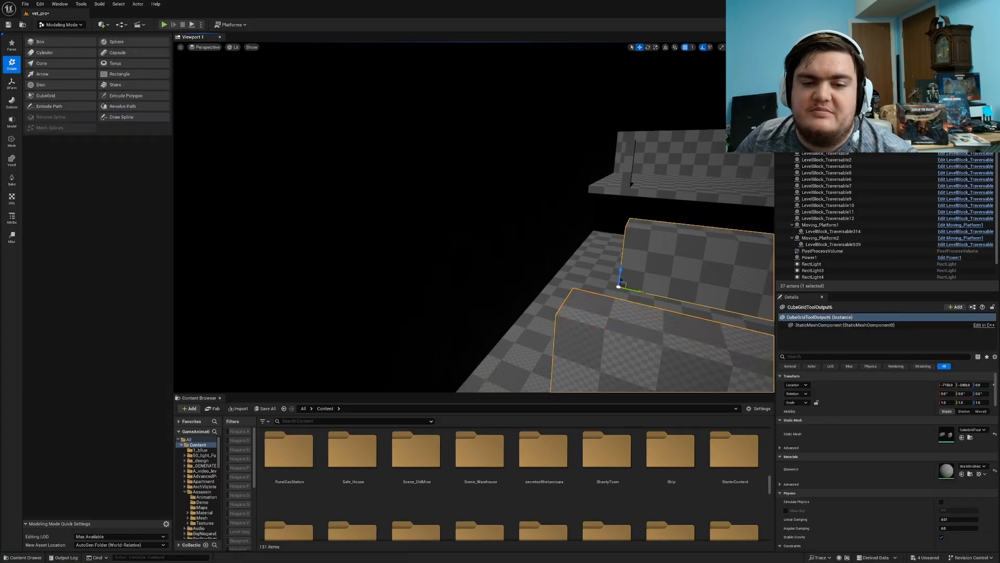
Search the project content for "traversab" and place a LevelBlock_Traversable on one of the new long blocks.
key("d")
right_click_drag(490, 326, 468, 331)
key("a")
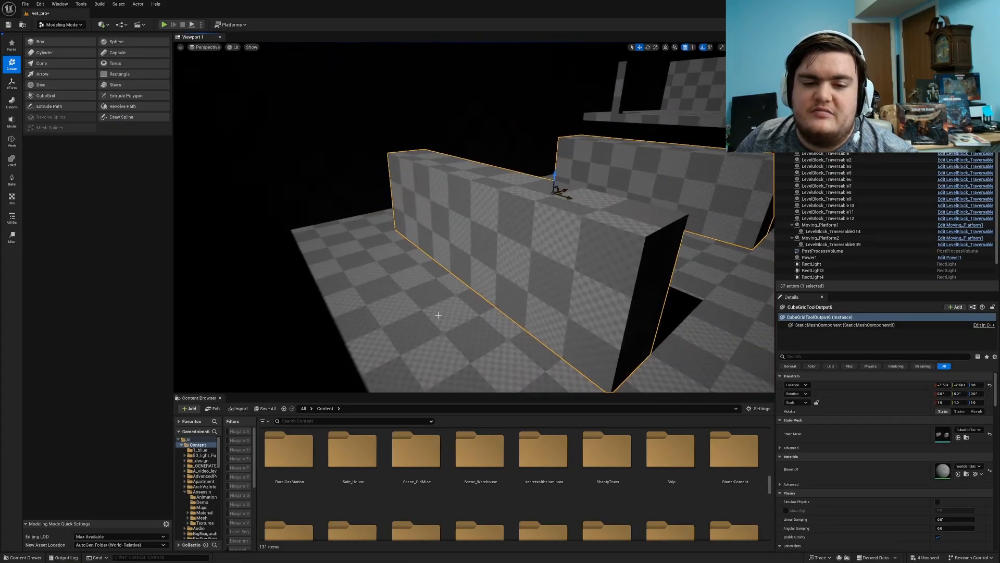
left_click(326, 421)
type("traversab")
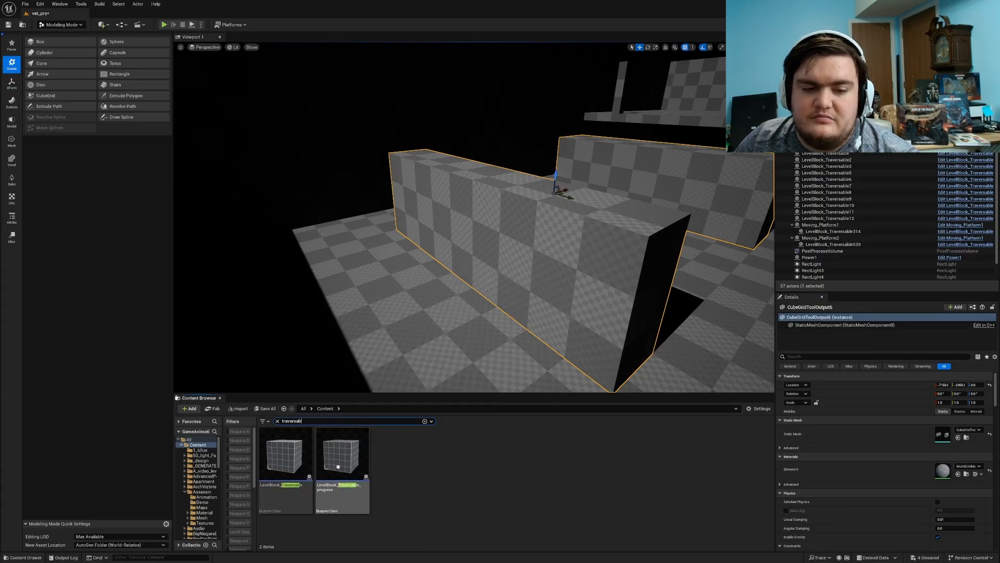
left_click_drag(292, 464, 397, 220)
Move the placed traversable block into alignment with the corner of the long block's top.
key("w")
right_click_drag(397, 219, 390, 243)
key("w")
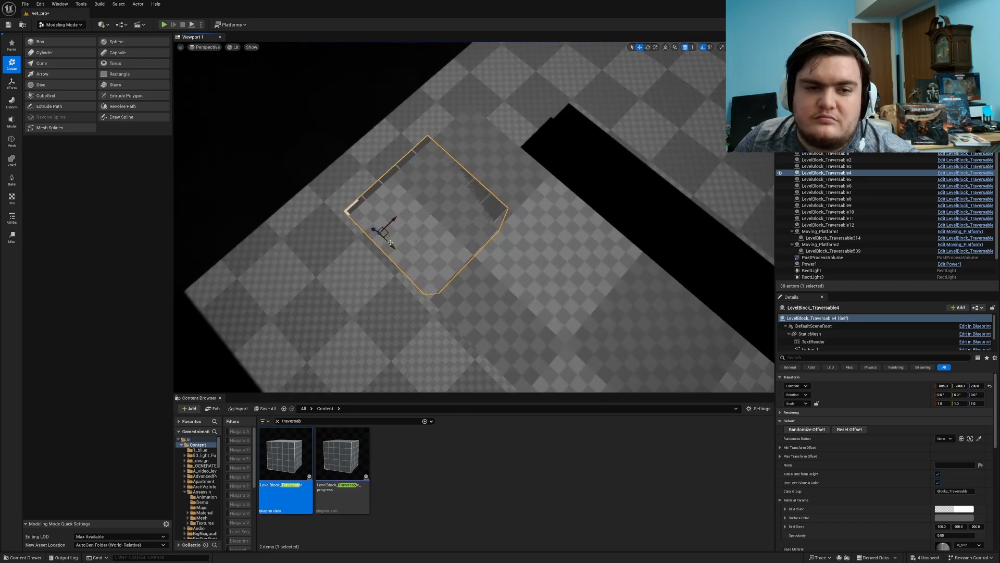
mouse_move(391, 242)
left_mouse_down()
mouse_move(396, 223)
mouse_move(375, 233)
left_mouse_up()
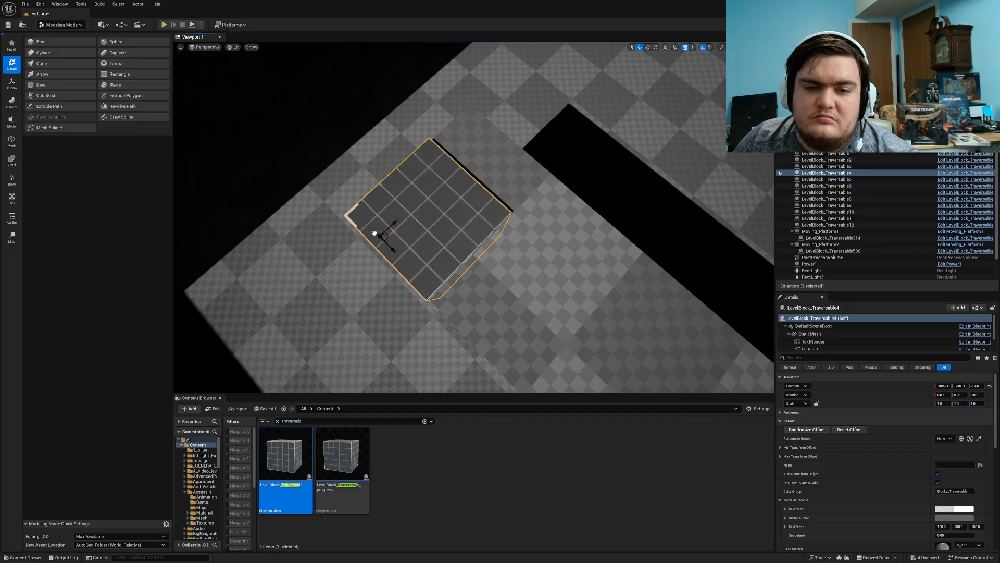
Scale the traversable block in length and width to cover the long block's whole top.
key("s")
right_click_drag(374, 233, 338, 252)
key("r")
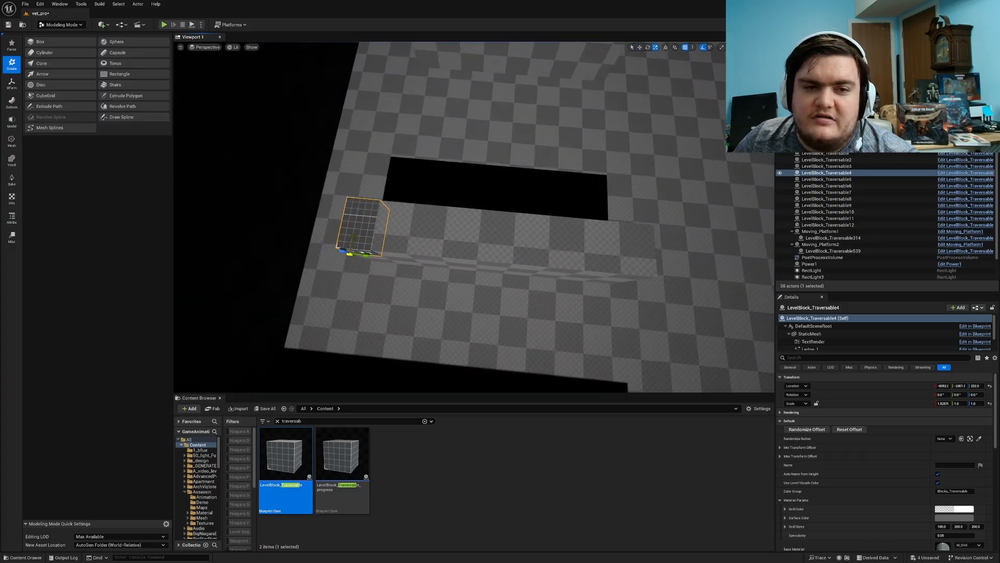
mouse_move(366, 254)
left_mouse_down()
mouse_move(417, 260)
mouse_move(367, 255)
left_mouse_up()
key("w")
right_click_drag(367, 254, 348, 190)
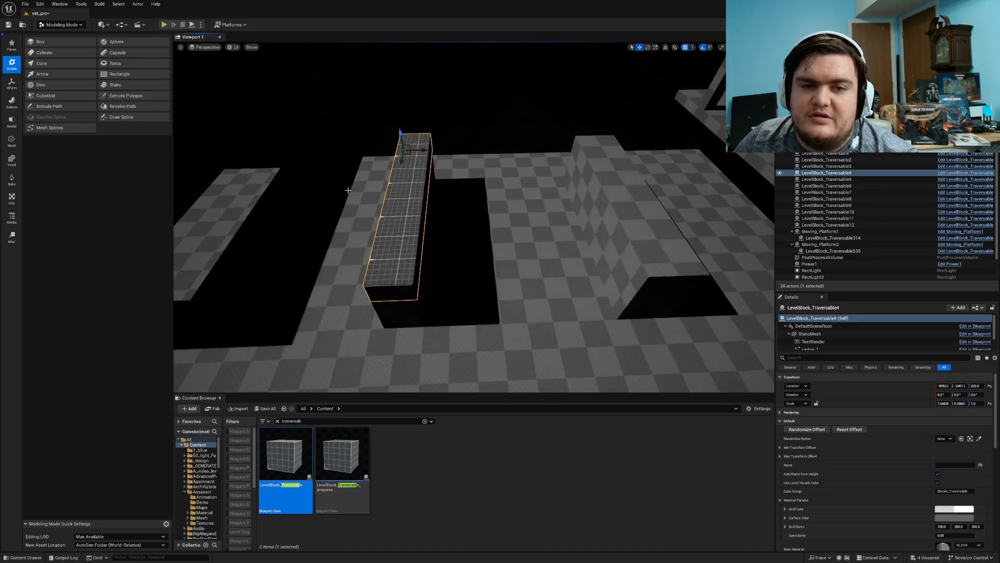
Duplicate the traversable block onto the other long block, widen the copy to cover its top, and deselect it.
left_click_drag(423, 150, 600, 174, "alt")
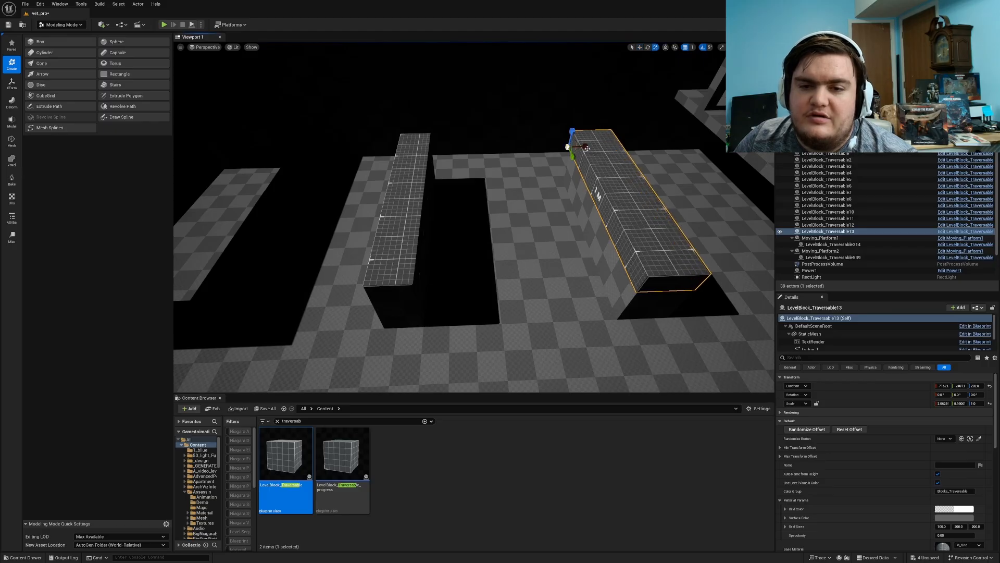
key("Escape")
Duplicate the raised ledge's traversable block to floor level beside the ledge, adjust it, add another copy, and deselect it.
mouse_move(367, 222)
right_mouse_down()
mouse_move(271, 224)
mouse_move(368, 222)
right_mouse_up()
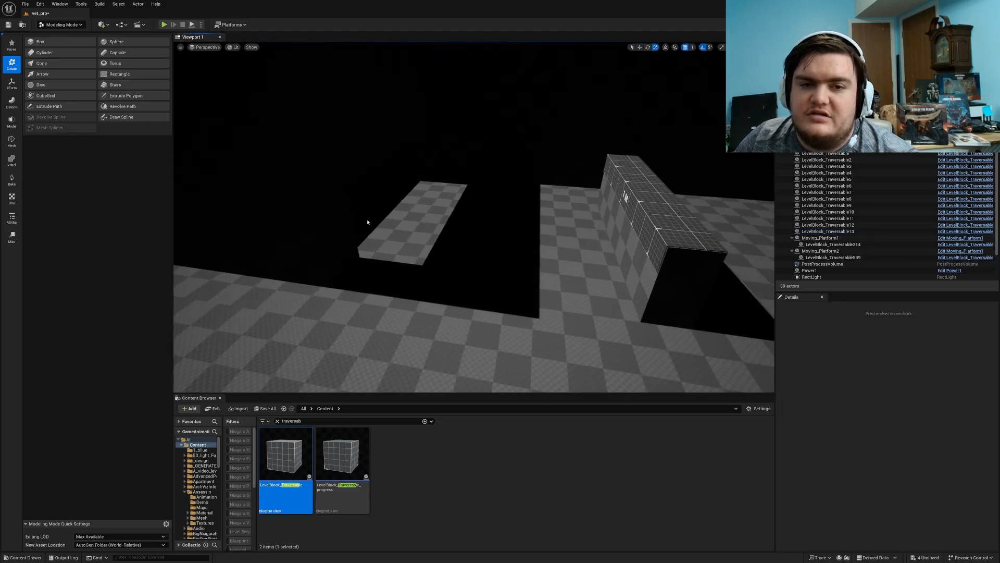
right_click_drag(493, 225, 544, 213)
left_click(544, 213)
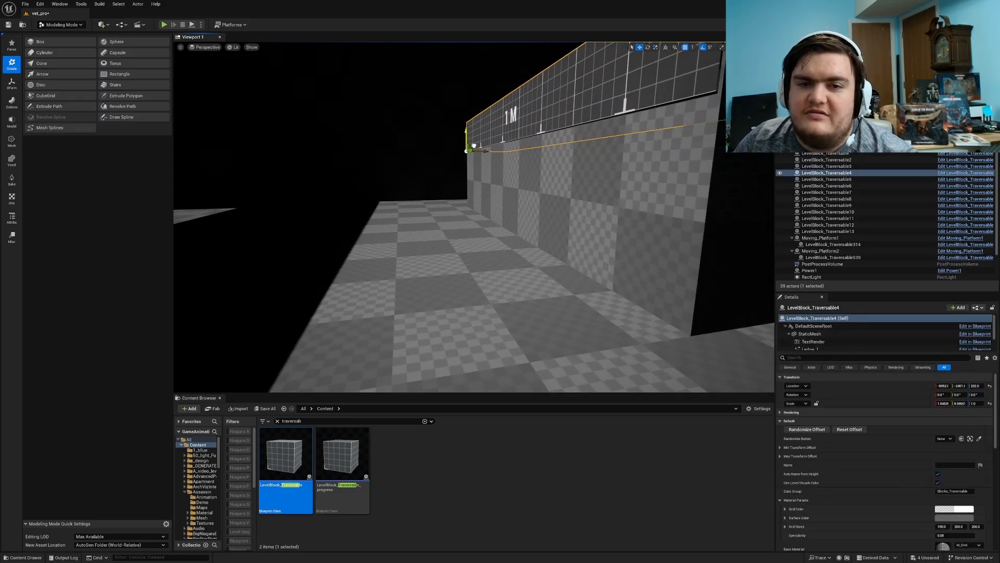
left_click_drag(473, 146, 434, 203, "alt")
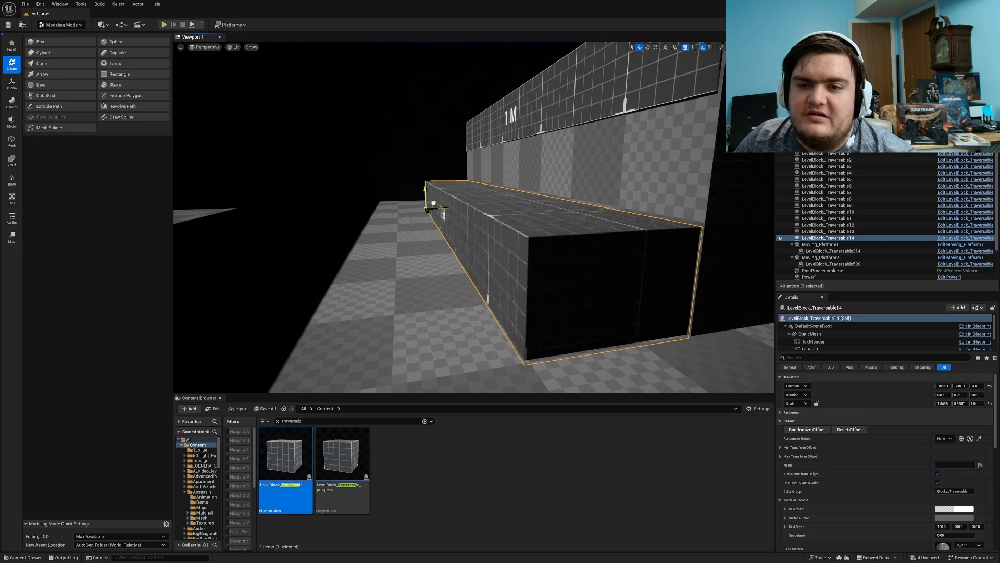
right_click_drag(434, 203, 399, 245)
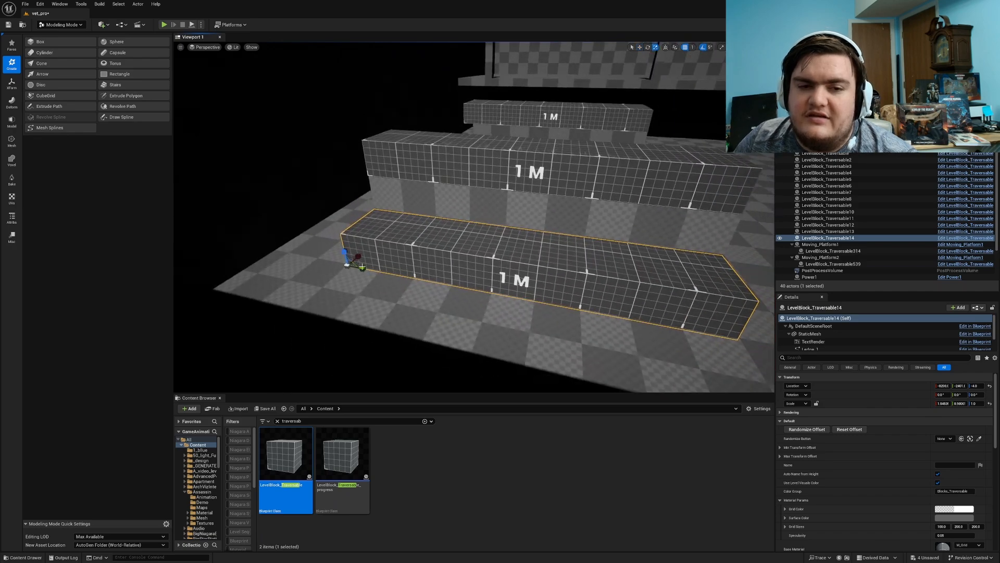
left_click_drag(362, 267, 353, 231)
key("Escape")
Save the level together with all unsaved Cube Grid output assets.
right_click_drag(351, 236, 458, 253)
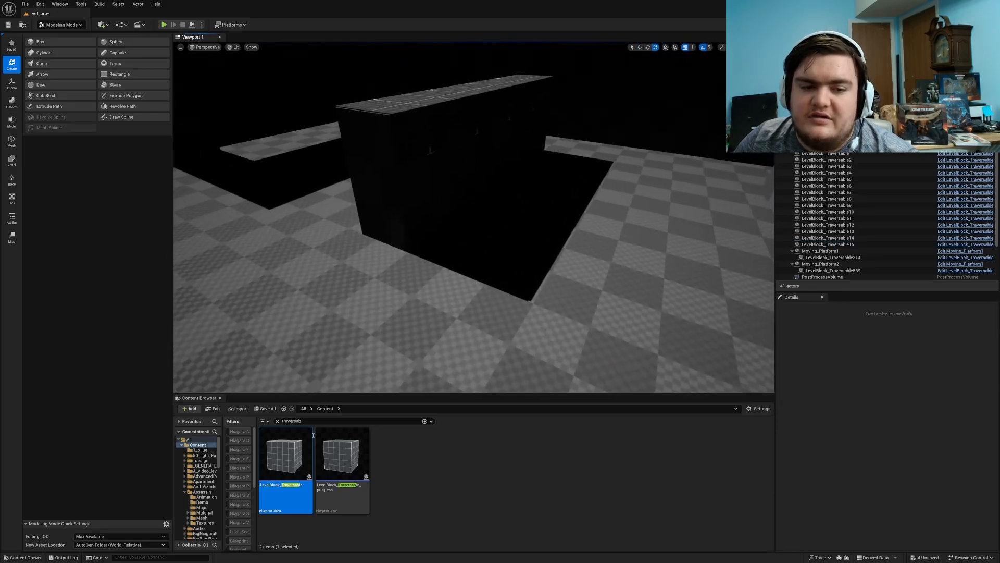
left_click(918, 557)
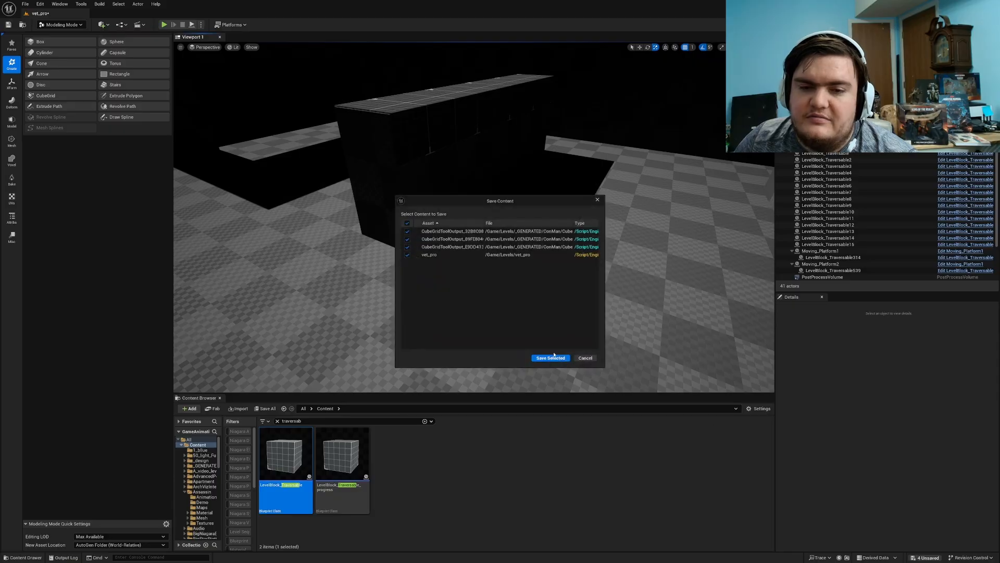
left_click(553, 358)
Search the whole project content for "power1" and open the Puzzles folder that contains the Power1 blueprint.
left_click(277, 421)
left_click(303, 408)
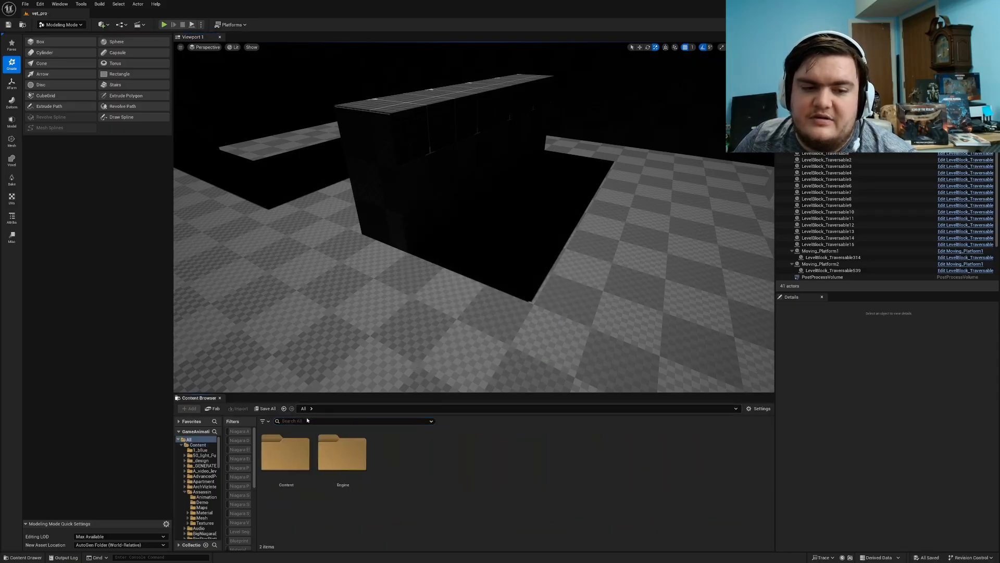
double_click(288, 453)
left_click(321, 420)
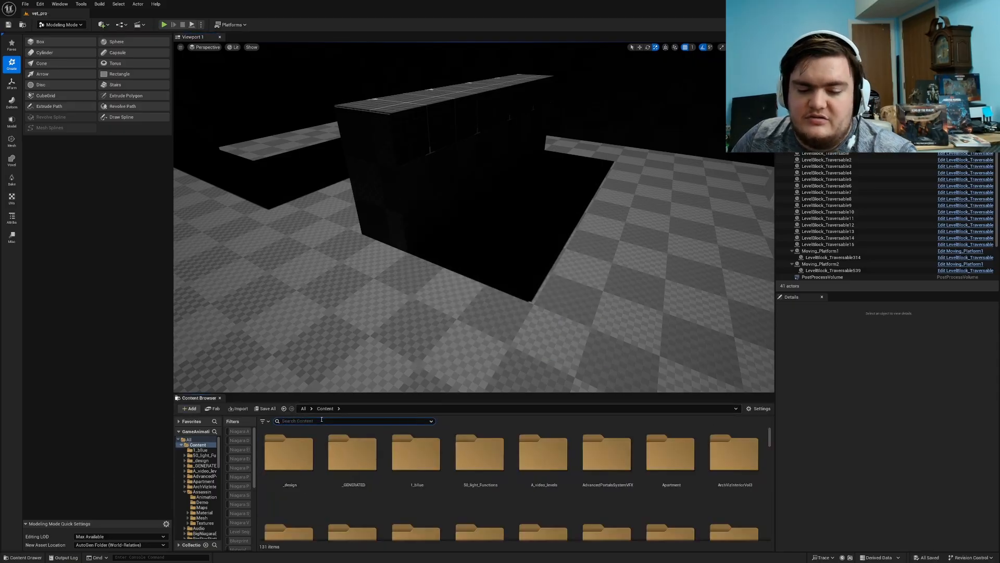
type("power1")
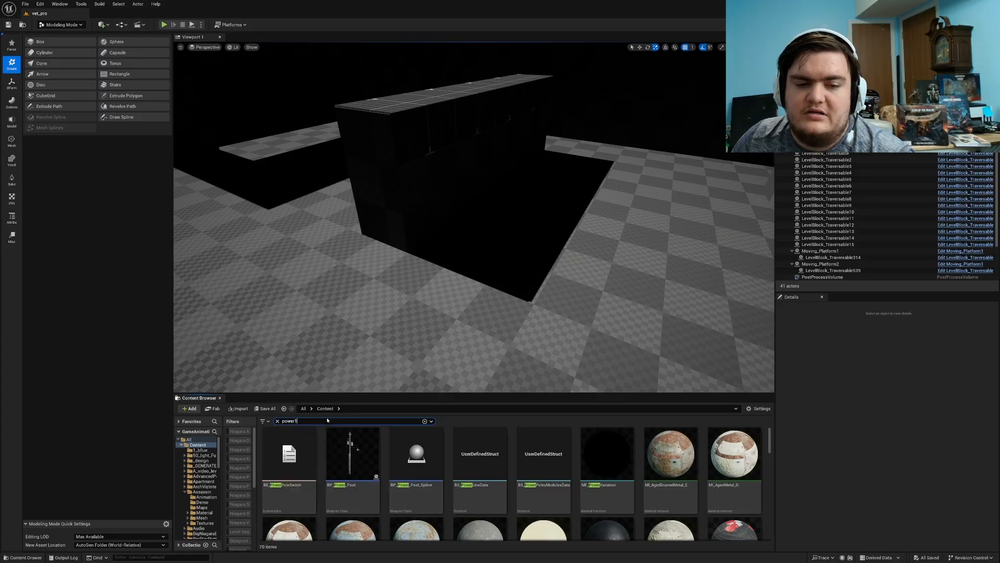
right_click(311, 473)
left_click(342, 373)
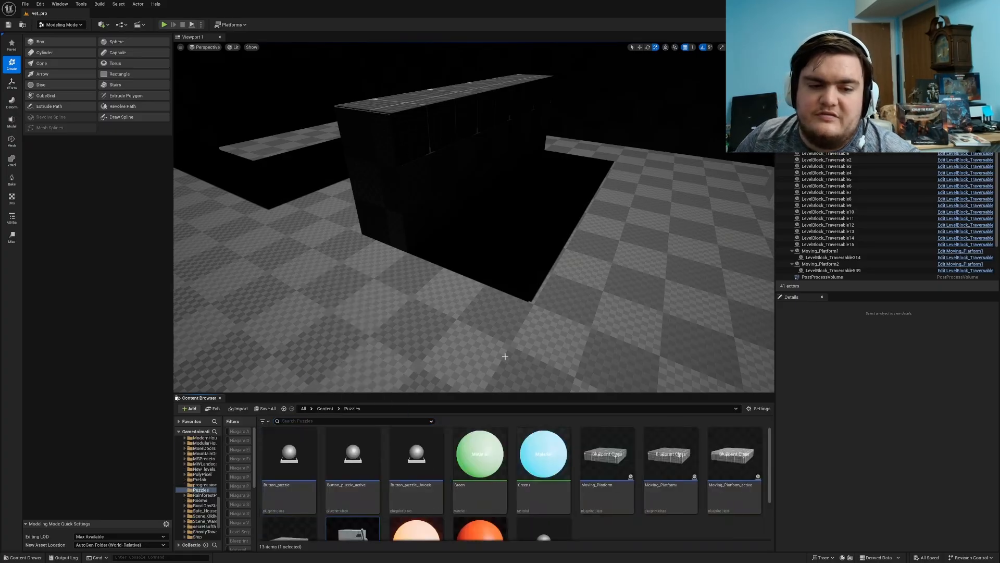
Place a Button_puzzle_Unlock on the floor in front of the long block's end, rotate and shift it into position, and switch to unlit view.
right_click_drag(503, 355, 524, 336)
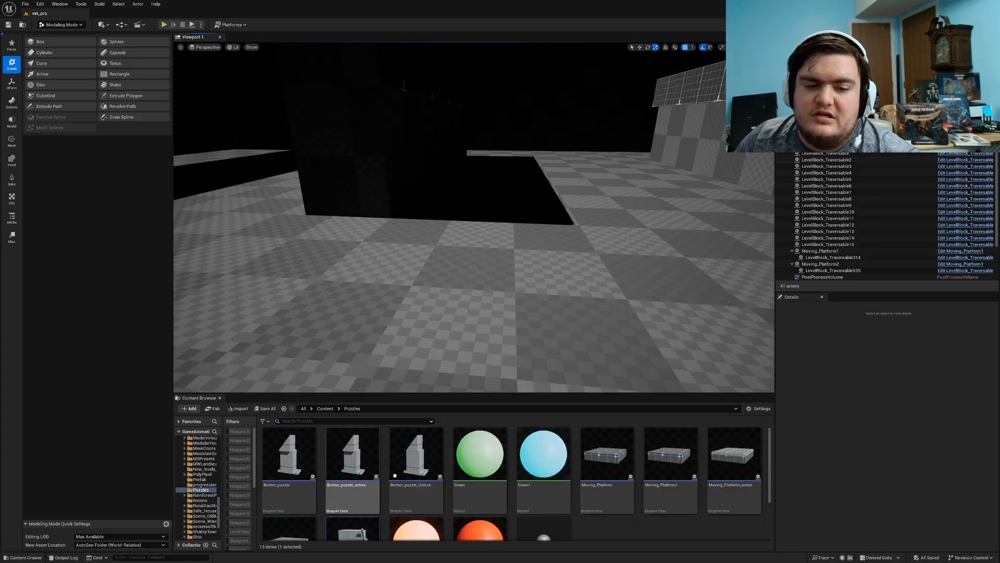
left_click_drag(415, 453, 370, 231)
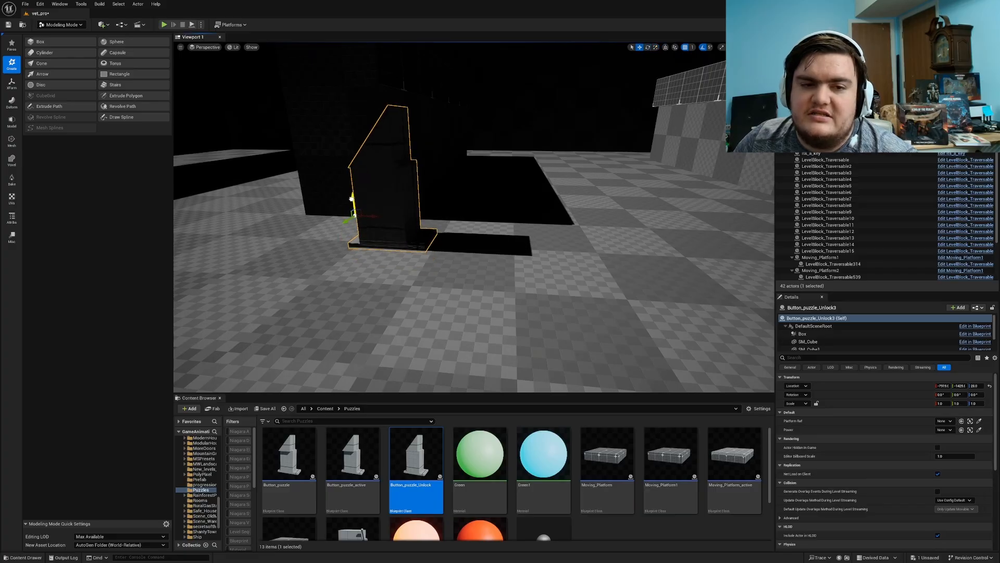
mouse_move(369, 226)
left_mouse_down()
mouse_move(349, 225)
mouse_move(392, 217)
mouse_move(355, 216)
left_mouse_up()
mouse_move(355, 216)
right_mouse_down()
mouse_move(359, 184)
mouse_move(398, 177)
mouse_move(365, 175)
mouse_move(349, 188)
mouse_move(345, 219)
right_mouse_up()
key("alt+3")
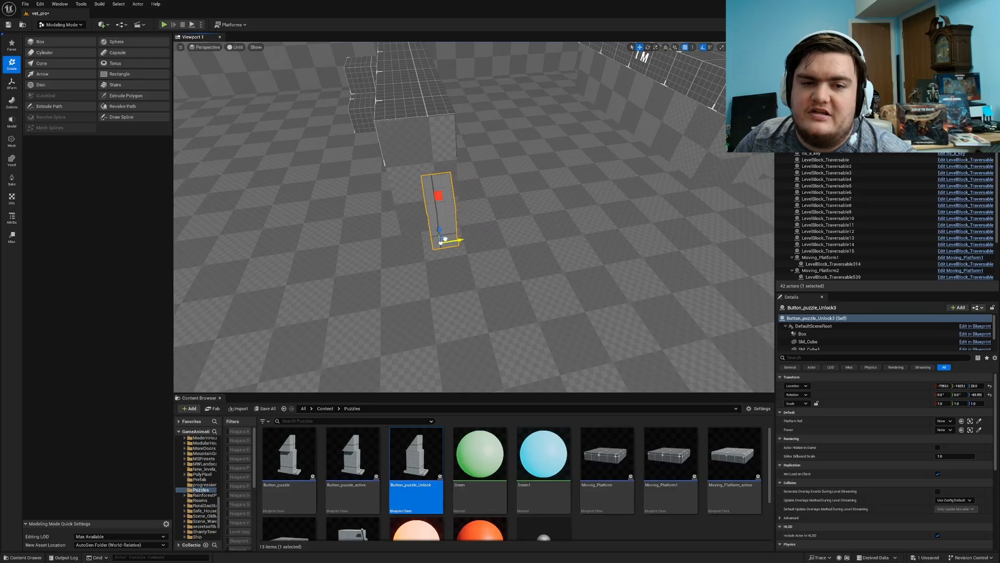
left_click_drag(444, 239, 445, 240)
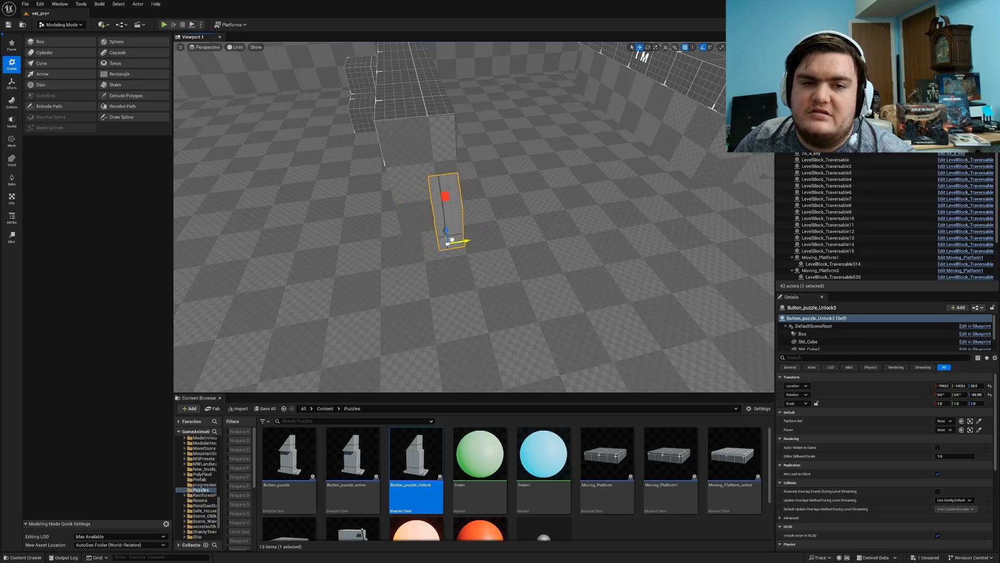
key("Escape")
Place a Moving_Platform1 beyond the two long blocks, turn it around, and move it to the wall between them.
right_click_drag(451, 240, 502, 199)
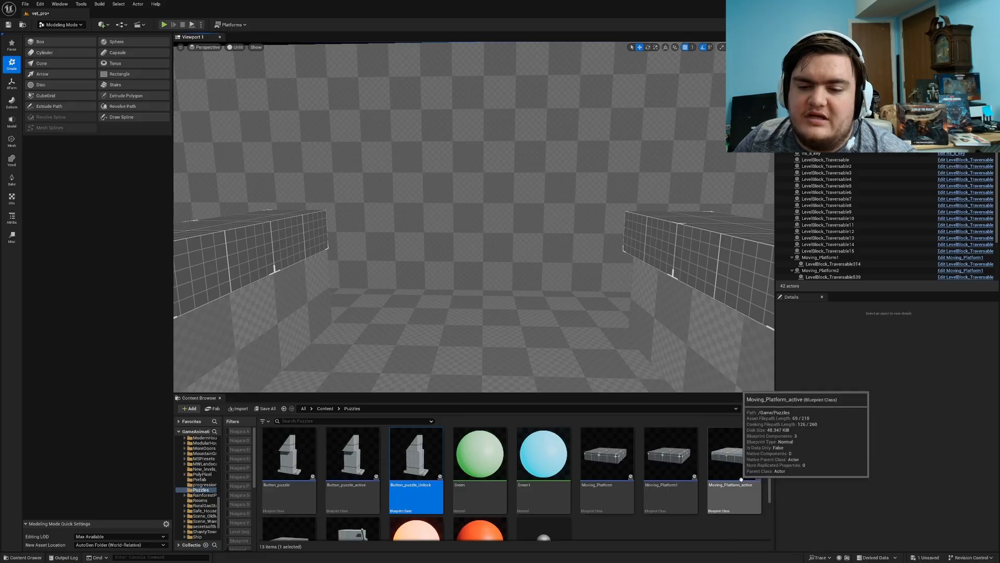
left_click_drag(691, 464, 605, 299)
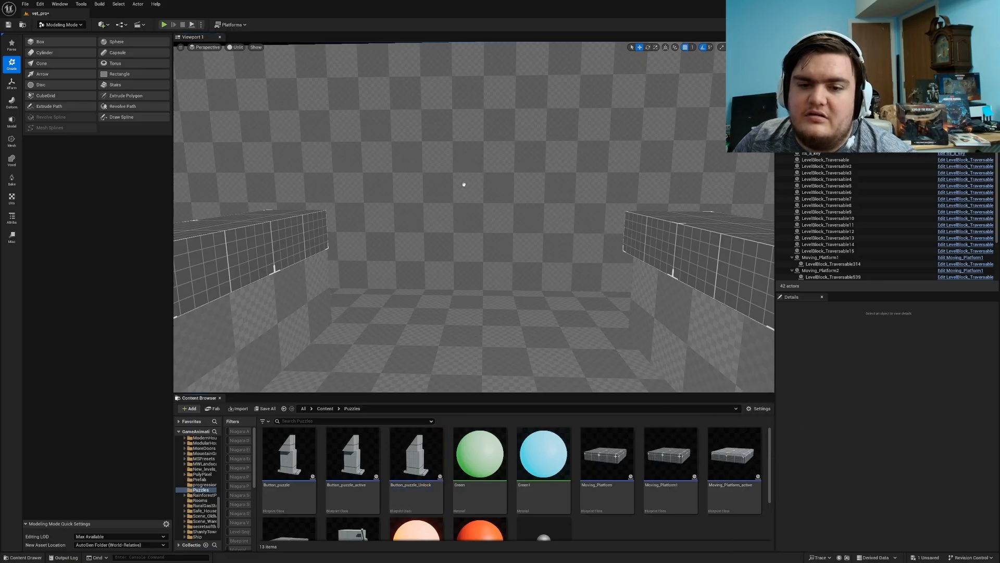
left_click_drag(492, 205, 652, 431)
left_click_drag(452, 211, 358, 201)
key("e")
mouse_move(428, 226)
right_mouse_down()
mouse_move(396, 255)
mouse_move(428, 226)
right_mouse_up()
key("w")
left_click_drag(396, 218, 475, 282)
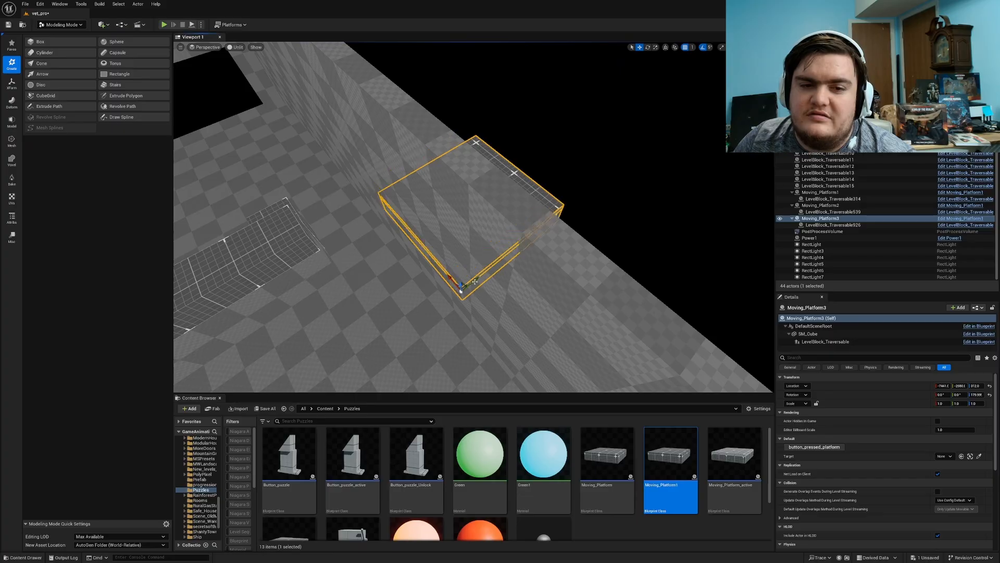
right_click_drag(417, 255, 396, 265)
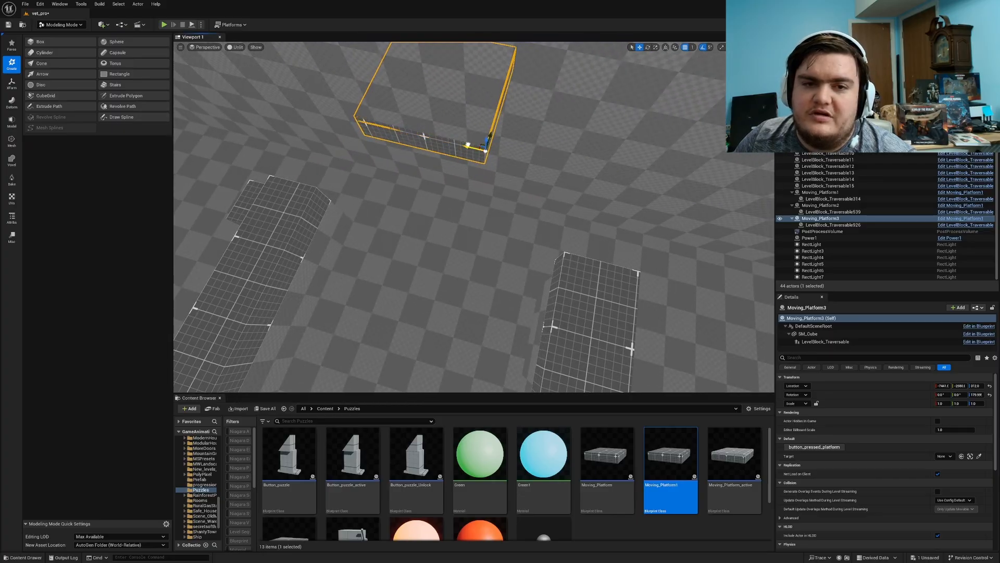
left_click_drag(469, 146, 492, 153)
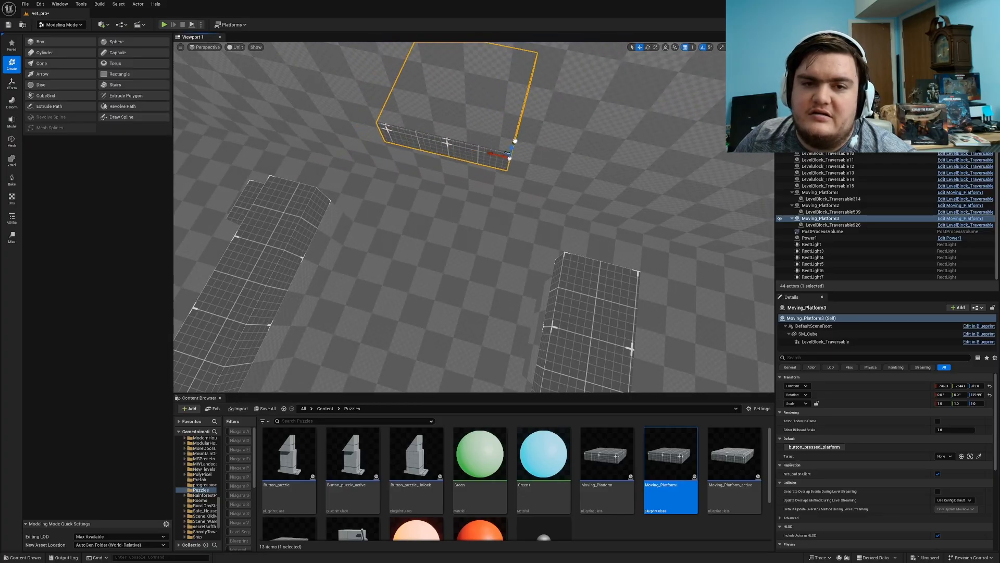
Rotate the moving platform a quarter turn, move it along the wall between the long blocks, and deselect it.
right_click_drag(510, 215, 440, 192)
key("e")
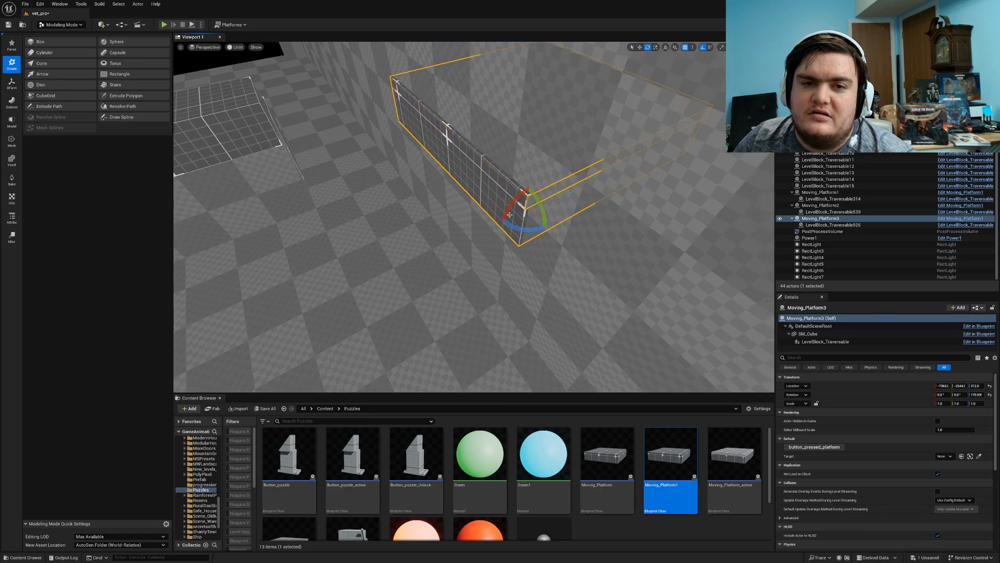
left_click_drag(519, 230, 565, 231)
right_click_drag(566, 231, 586, 230)
key("w")
left_click_drag(551, 225, 644, 215)
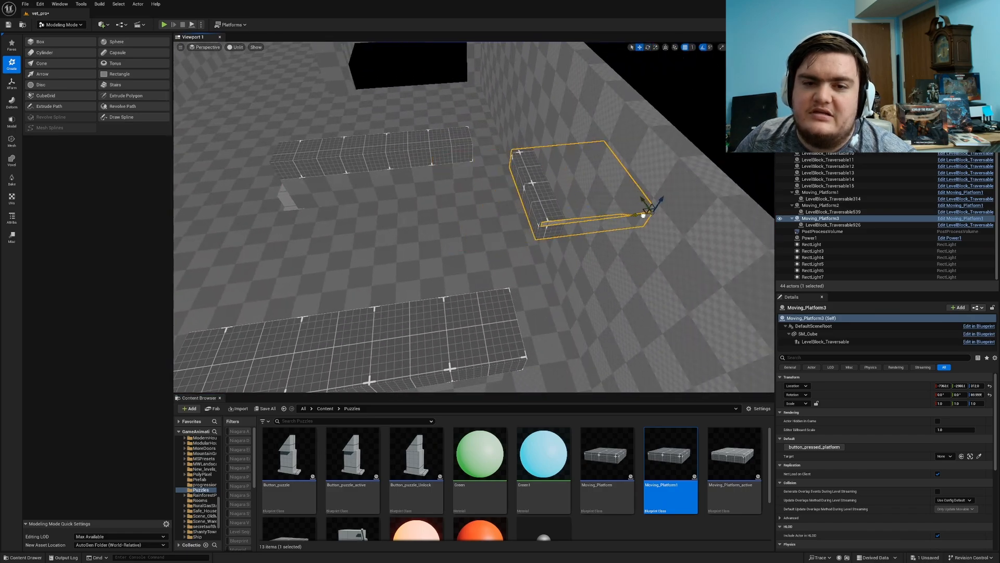
key("Escape")
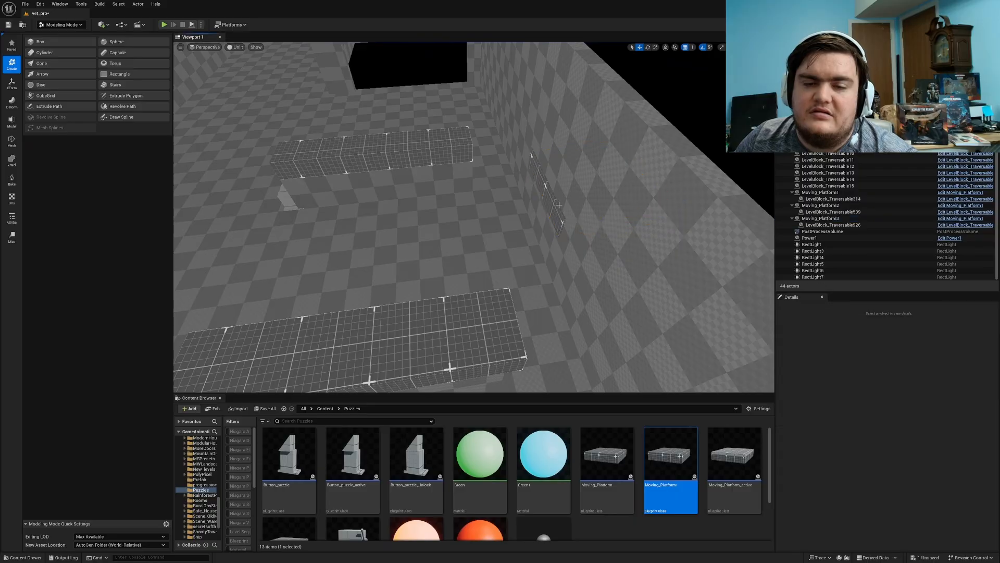
Place a Power1 box on the room's wall, rotate it to face into the room, and adjust its height.
right_click_drag(667, 215, 563, 169)
scroll(417, 492, "down", 3)
left_click_drag(357, 487, 469, 286)
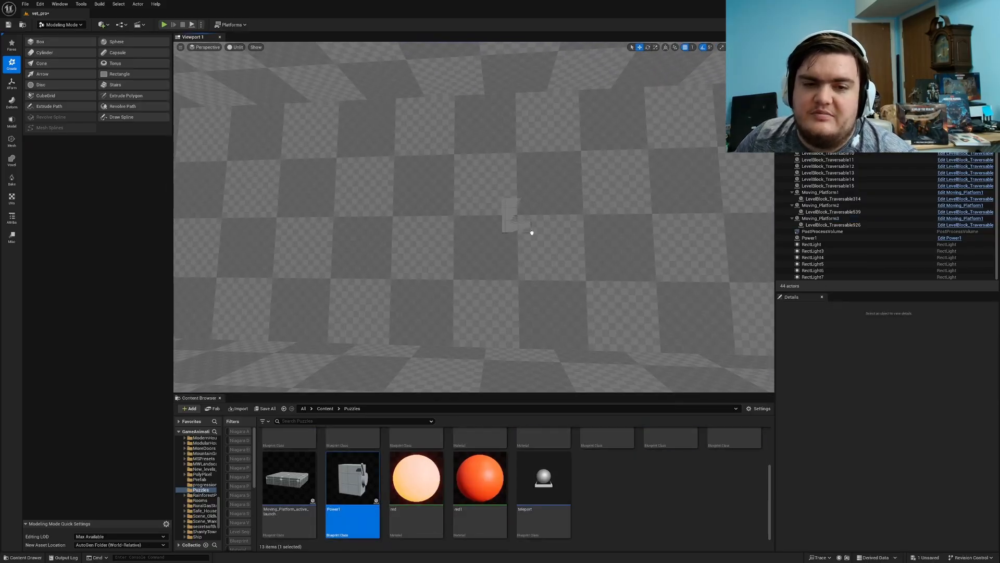
left_click_drag(539, 240, 538, 235)
key("e")
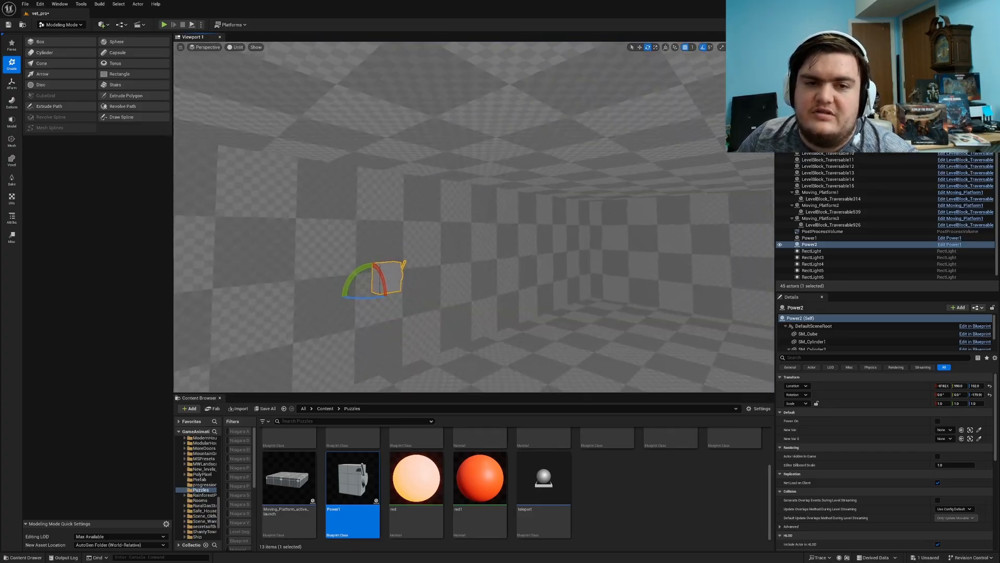
right_click_drag(484, 280, 419, 294)
key("w")
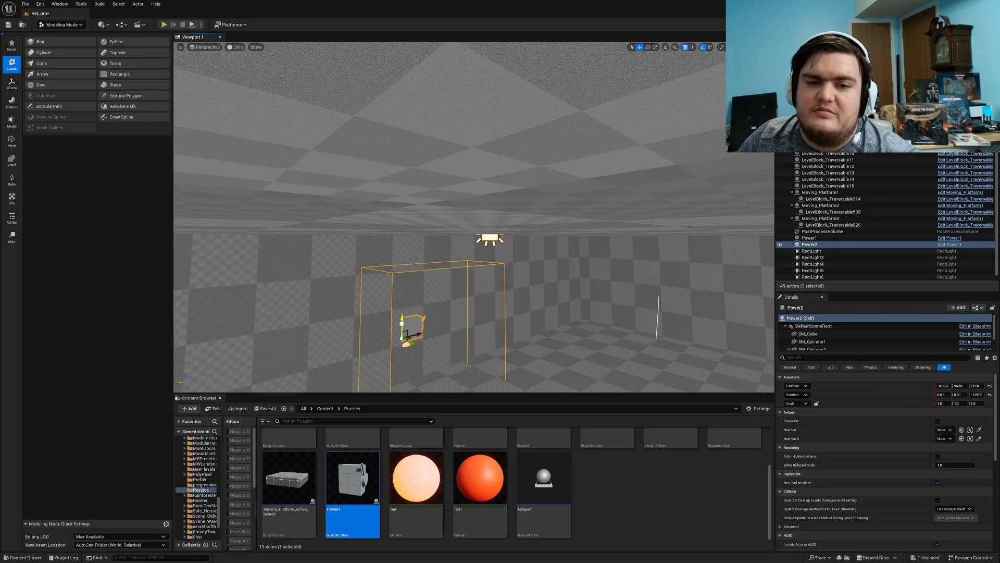
Compare the room in lit and unlit view, leave the view lit, and switch to Selection Mode.
right_click_drag(419, 294, 539, 276)
key("alt+4")
key("alt+3")
key("alt+4")
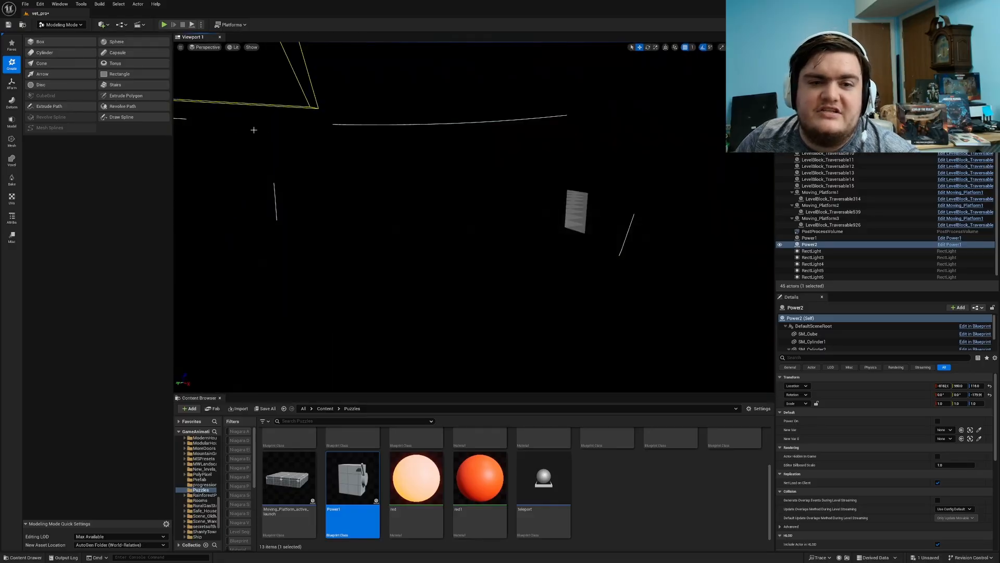
key("shift+1")
Add a Rect Light near the dark room's ceiling and rotate it to shine straight down on the floor.
left_click(102, 24)
mouse_move(126, 103)
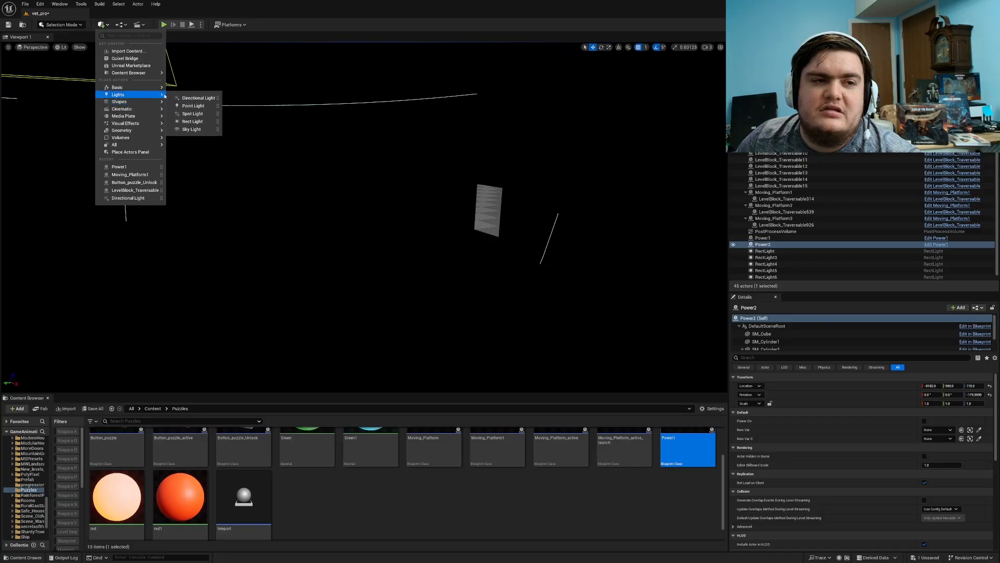
left_click_drag(192, 122, 252, 42)
left_click(102, 25)
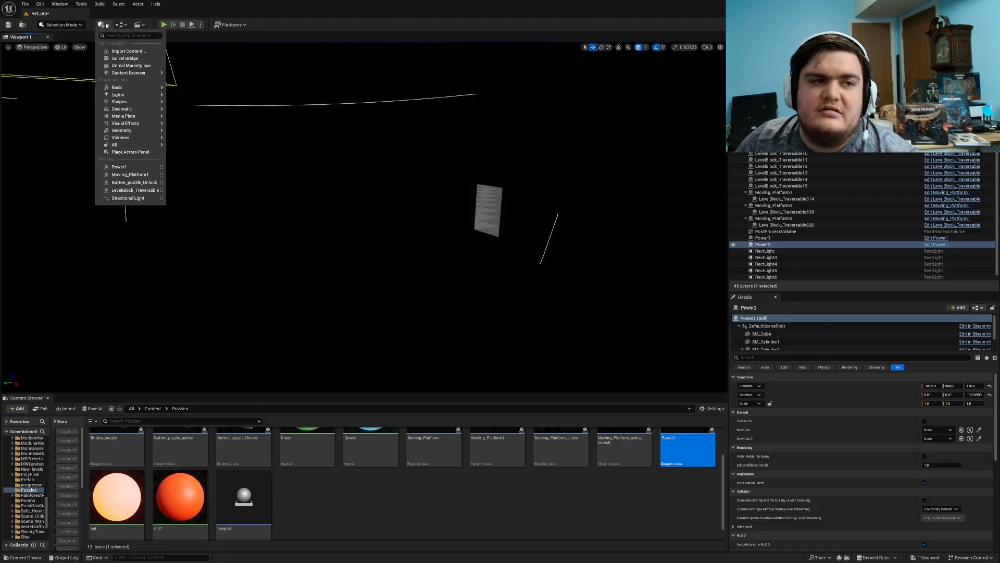
type("rect")
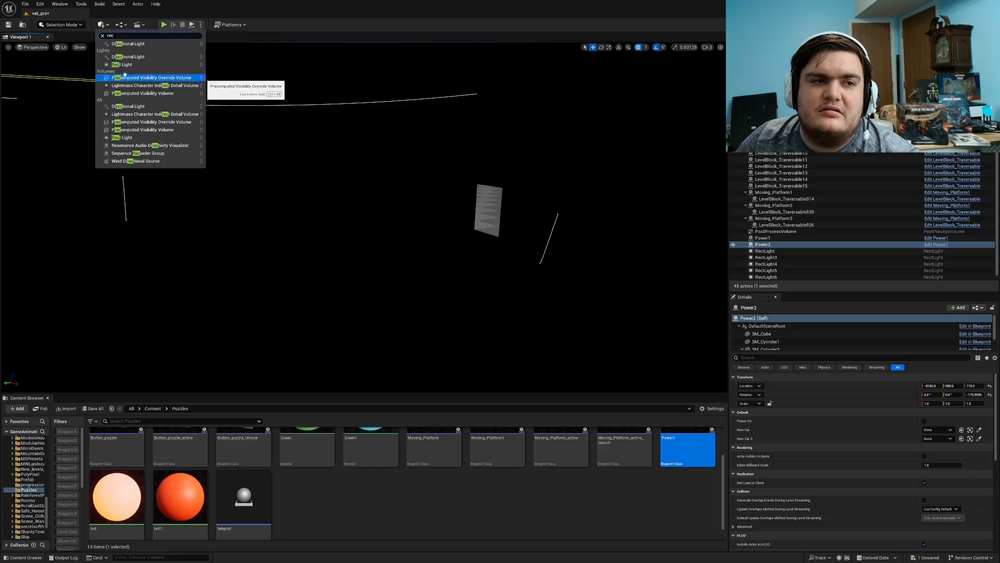
left_click_drag(126, 66, 252, 63)
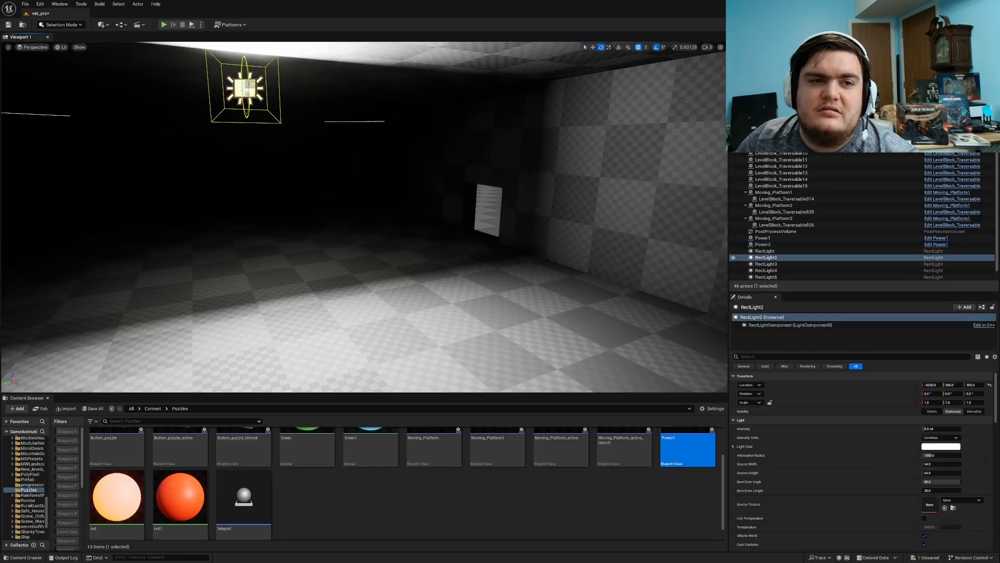
left_click_drag(247, 93, 247, 129)
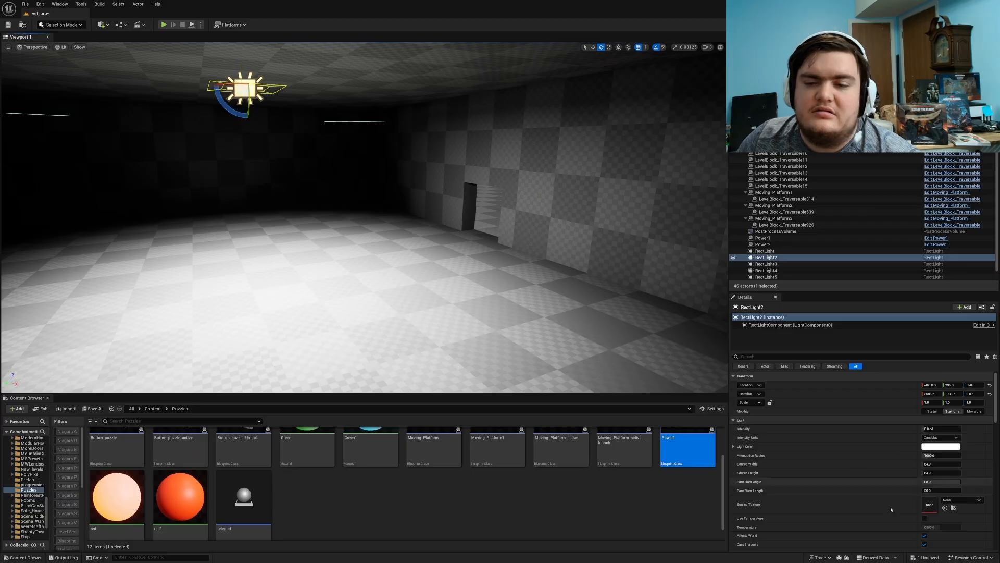
Set the Rect Light's intensity to 0.5 cd and enlarge its source width and source height.
left_click(932, 429)
type("1")
key("Return")
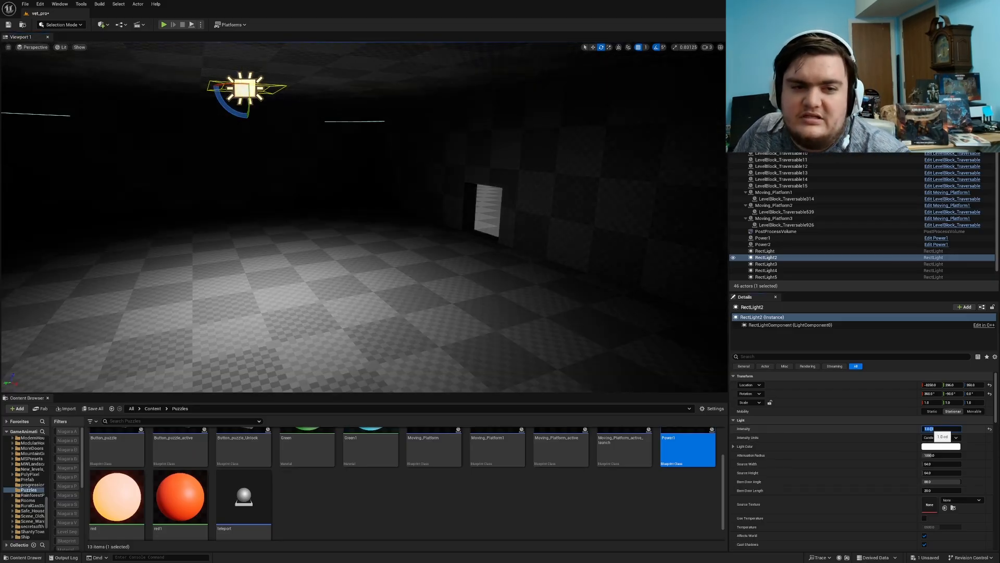
type(".5")
key("Return")
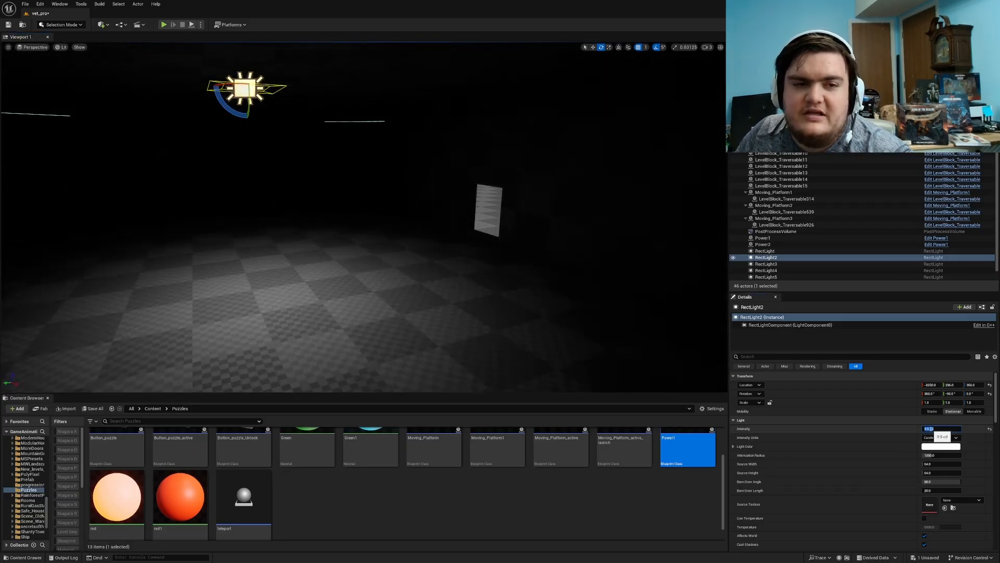
left_click_drag(937, 473, 959, 463)
Duplicate the enlarged Rect Light and move the copy across the ceiling toward the wall with the power box.
right_click_drag(521, 250, 465, 211)
key("s")
key("w")
key("s")
key("w")
key("s")
right_click_drag(567, 340, 534, 336)
key("d")
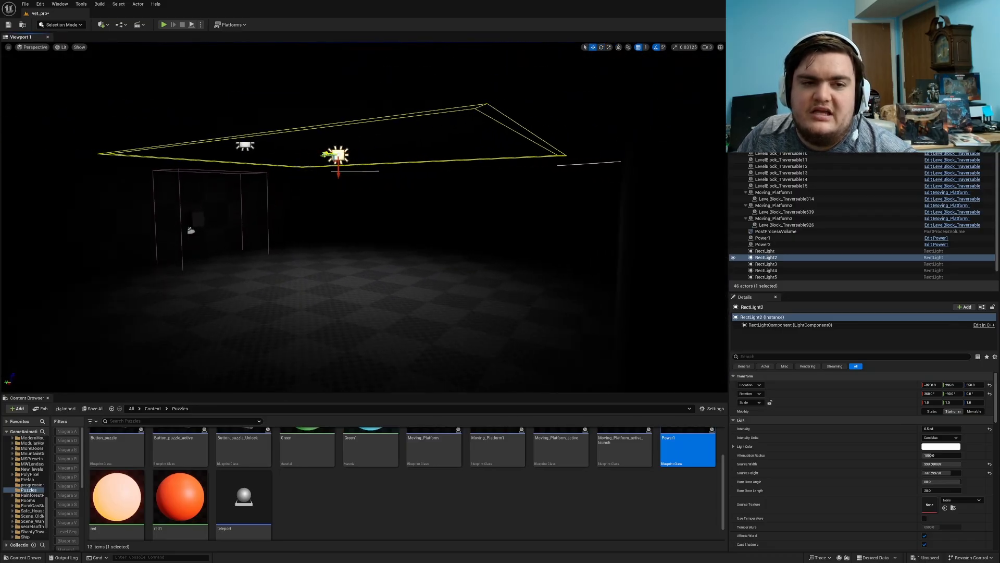
left_click_drag(327, 155, 202, 168, "alt")
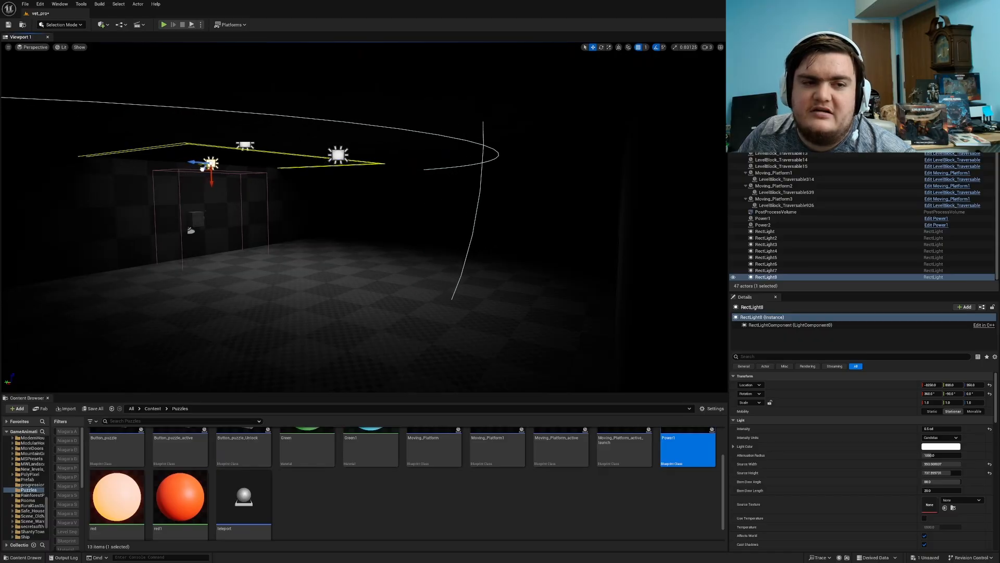
Tune the copied Rect Light's source height, attenuation radius and barn door angle, set its barn door length to about 208, and shift it along the ceiling.
left_click_drag(942, 472, 927, 455)
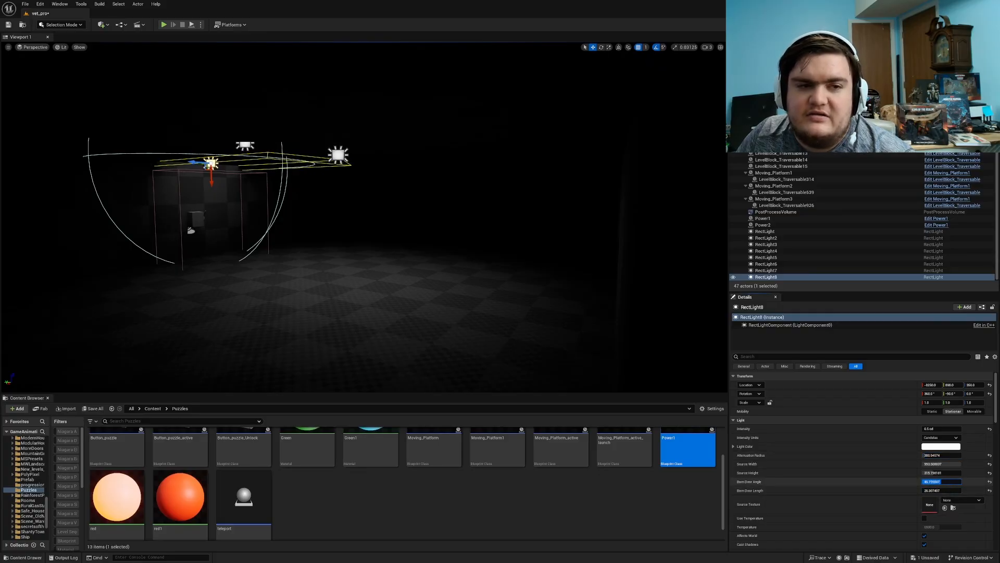
type("0")
key("Return")
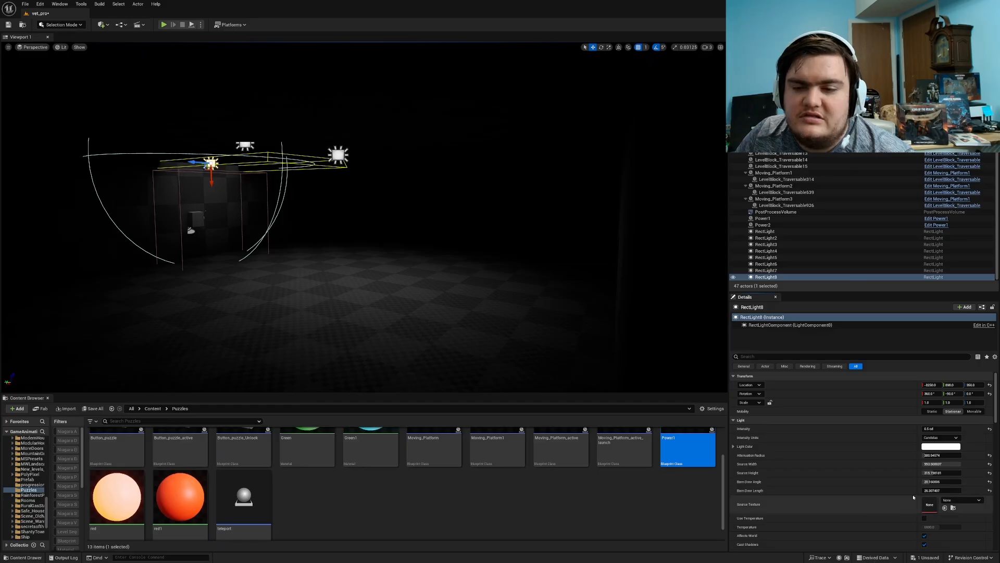
left_click_drag(941, 490, 962, 491)
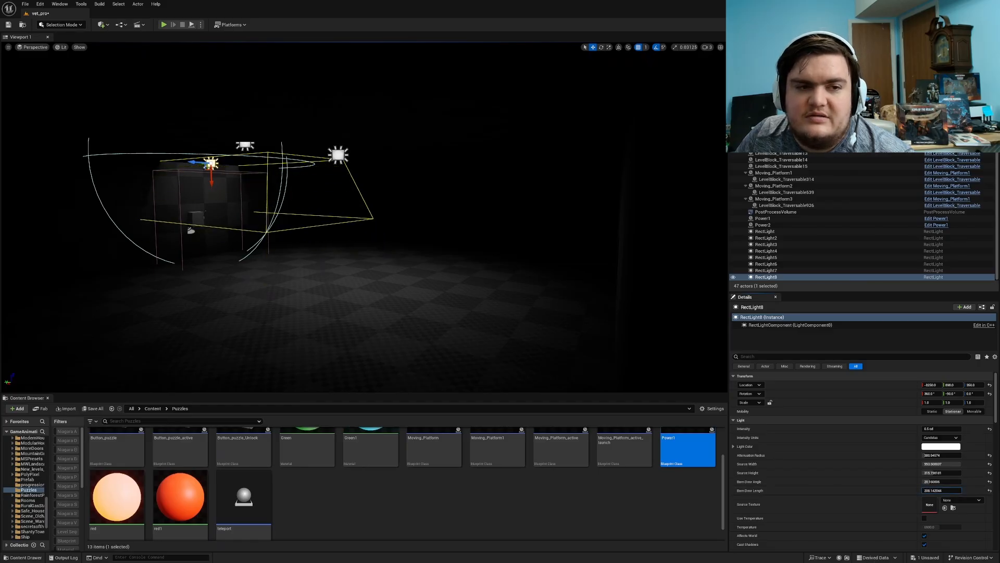
left_click_drag(206, 165, 210, 187)
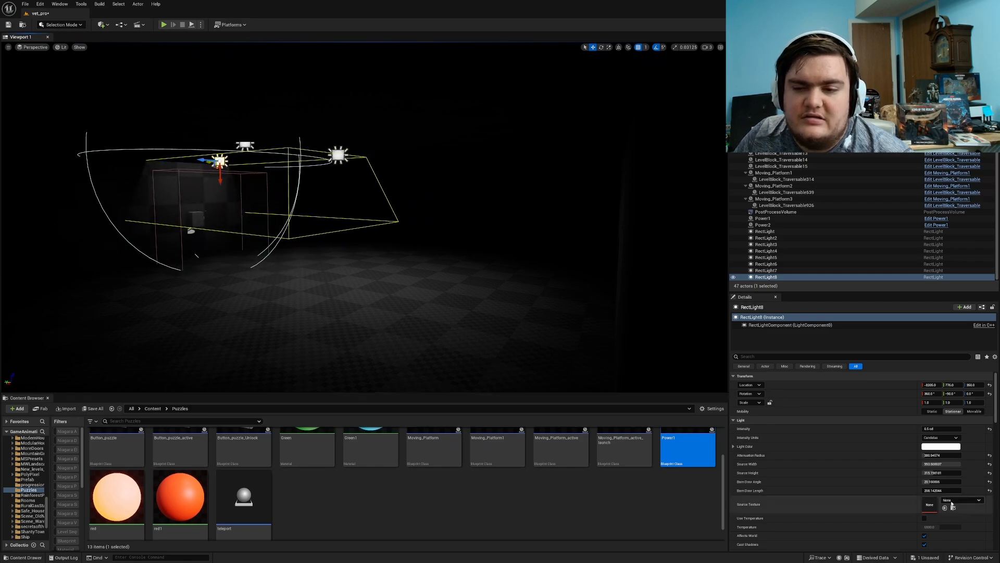
left_click_drag(935, 456, 937, 455)
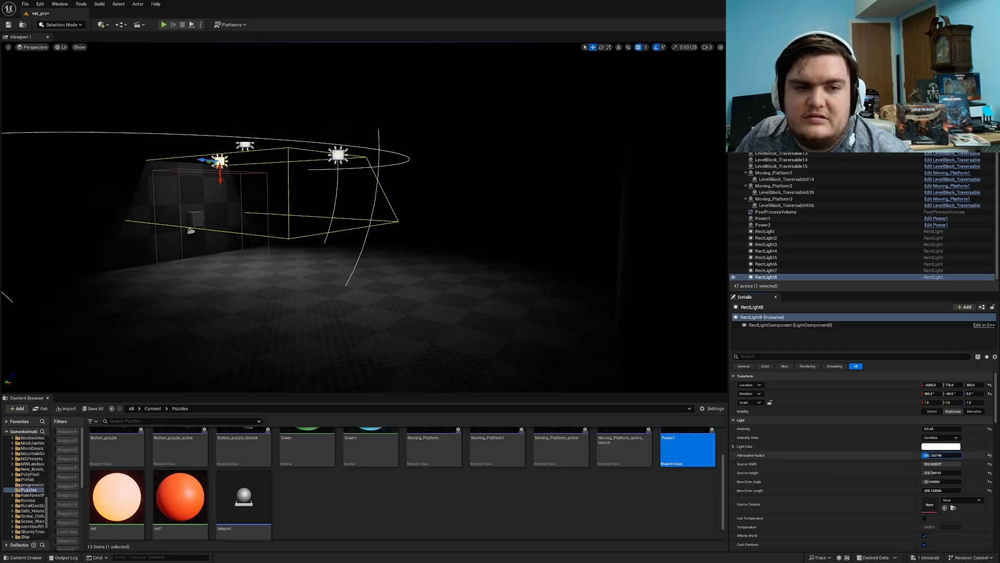
In unlit view, turn the copied Rect Light toward the power box wall and reduce its source height.
right_click_drag(439, 297, 247, 302)
key("alt+3")
right_click_drag(365, 219, 427, 281)
key("e")
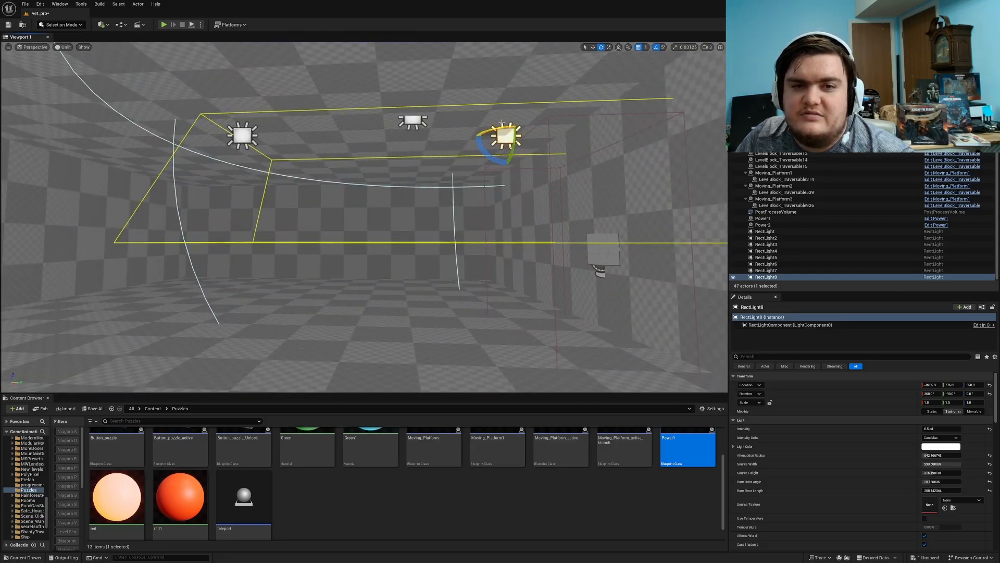
left_click_drag(502, 123, 468, 128)
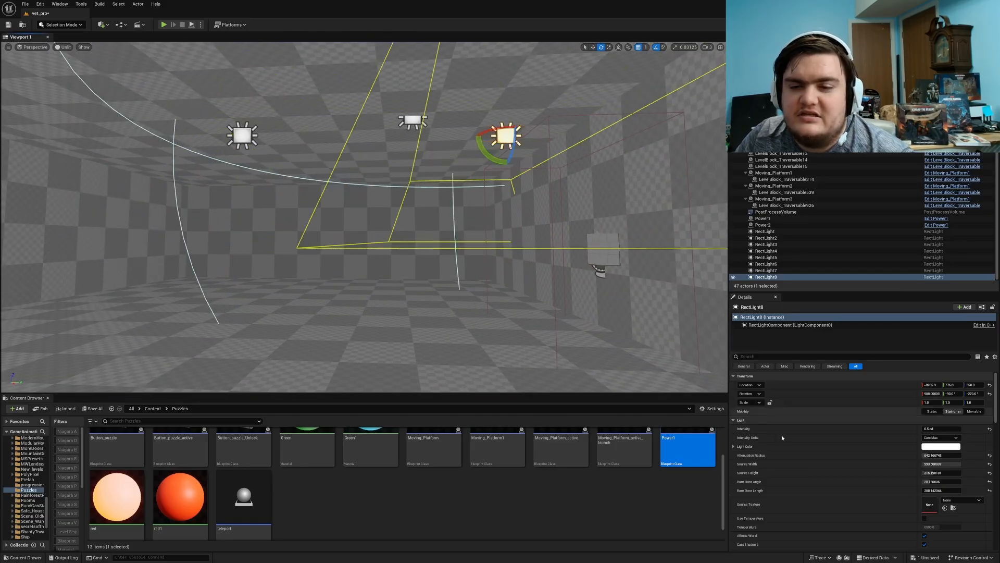
mouse_move(940, 473)
left_mouse_down()
mouse_move(912, 472)
mouse_move(942, 472)
left_mouse_up()
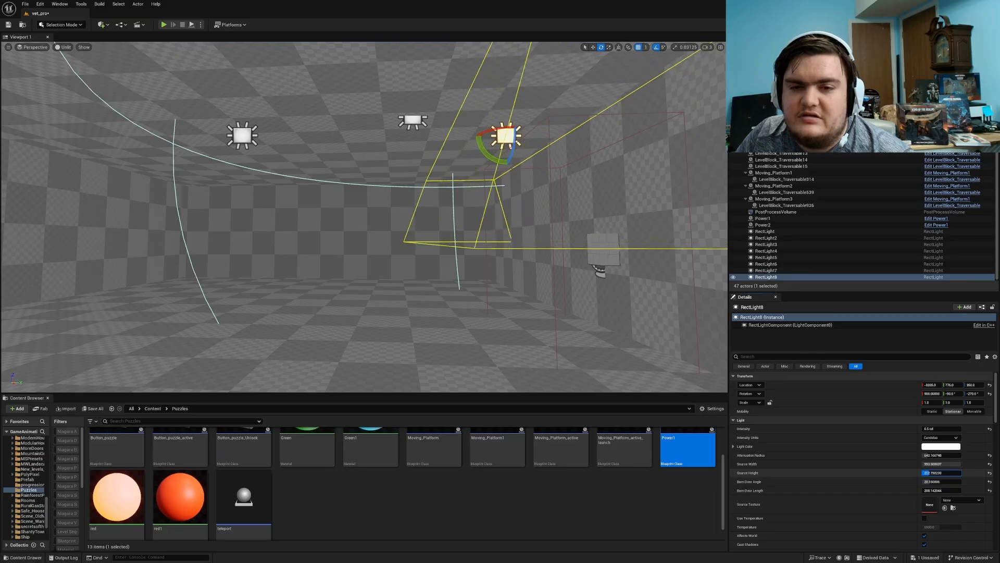
Return to lit view and tilt the copied Rect Light 15 degrees to light the wall with the power box.
right_click_drag(540, 380, 557, 367)
key("alt+4")
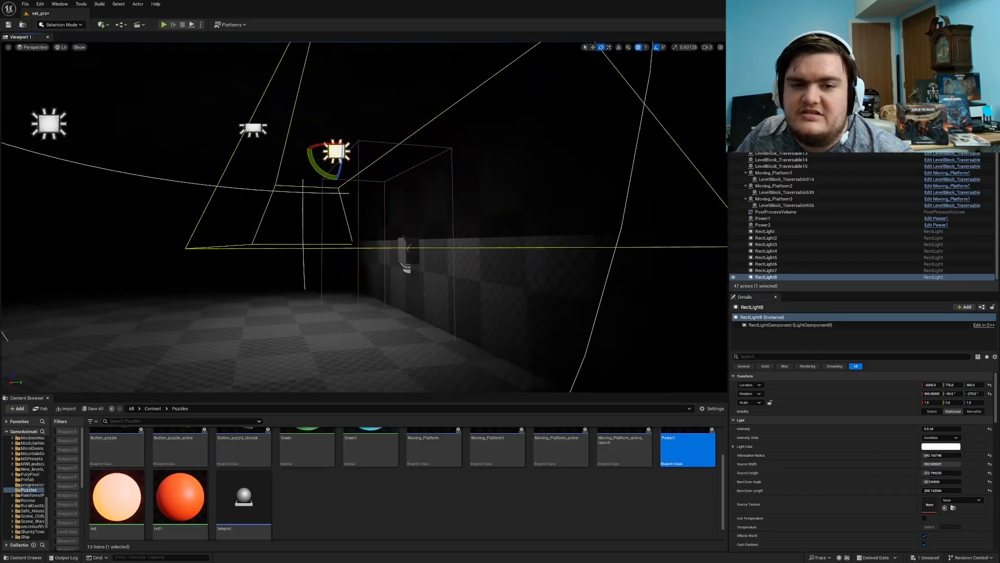
key("d")
left_click_drag(314, 163, 335, 179)
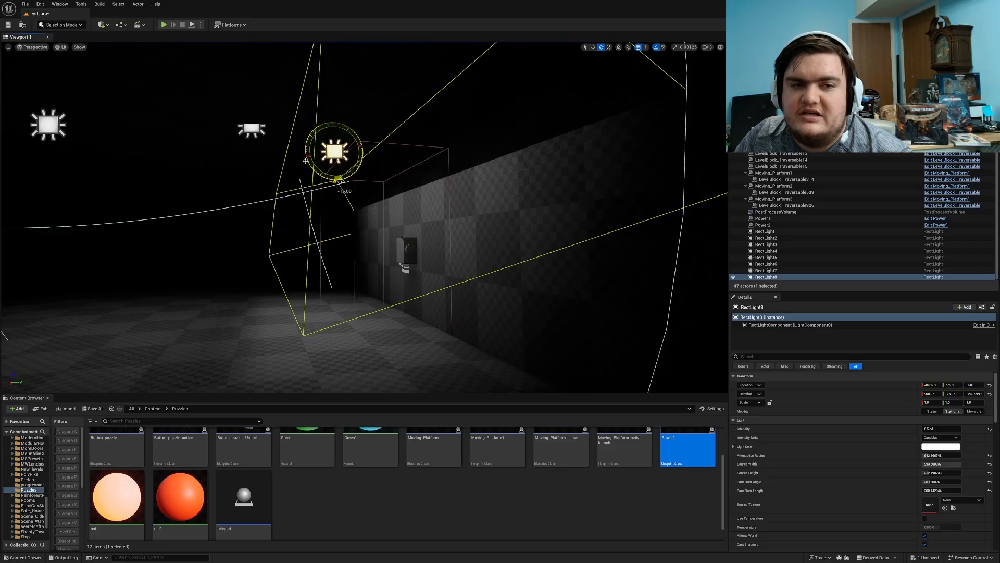
Add RectLight2 to the selection and set the intensity of both Rect Lights to 0.1 cd.
left_click(766, 237, "ctrl")
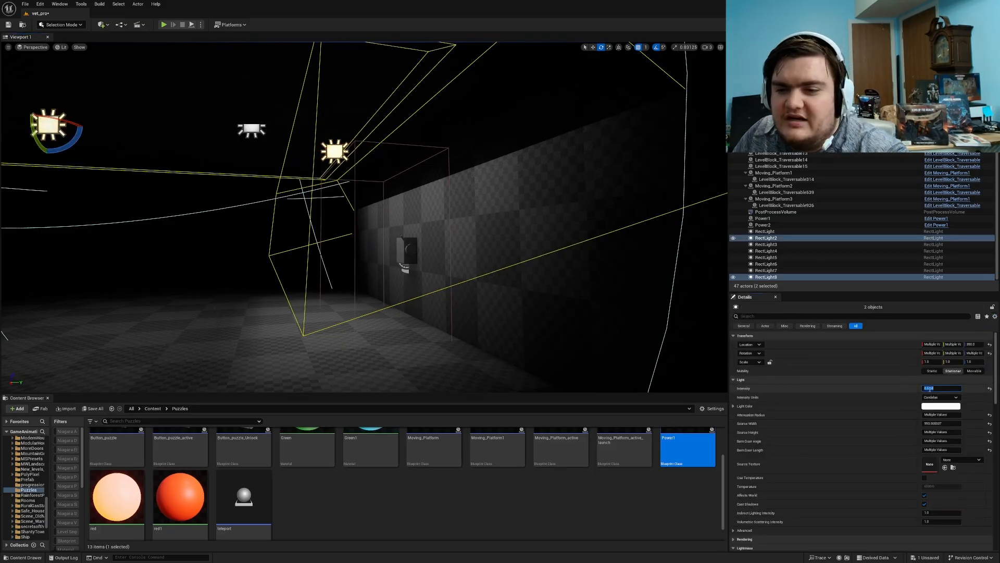
key("Return")
right_click_drag(560, 309, 516, 327)
key("Escape")
key("Caps_Lock")
mouse_move(550, 198)
right_mouse_down()
mouse_move(604, 190)
mouse_move(550, 198)
right_mouse_up()
left_click(483, 131)
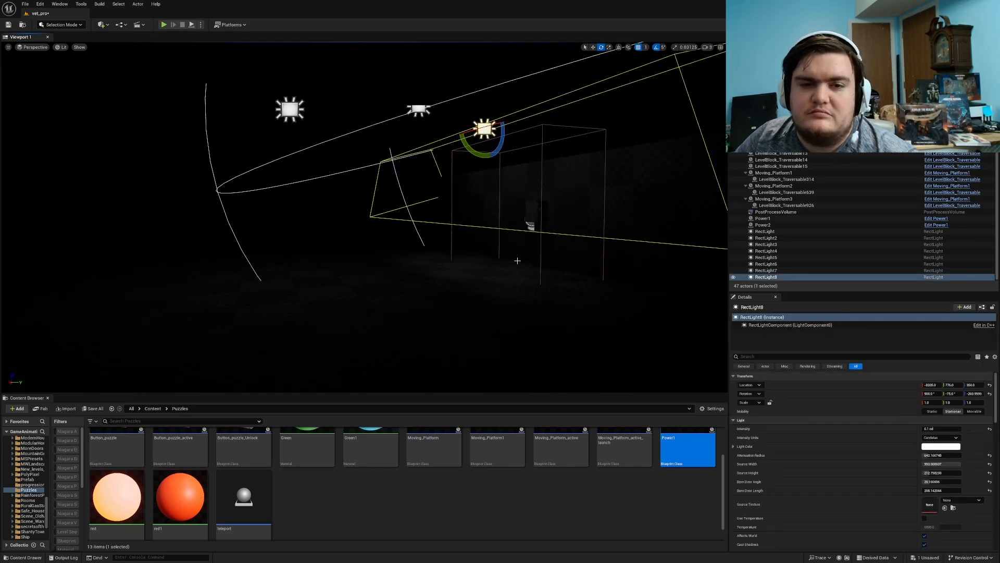
left_click(290, 107, "ctrl")
left_click(532, 221, "ctrl")
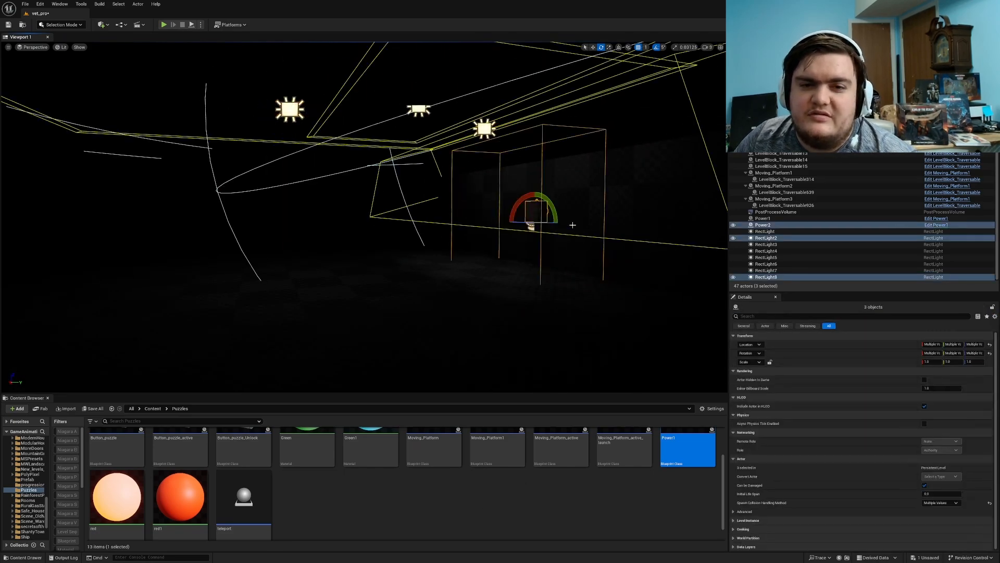
Select the dark room's Cube Grid mesh, filter its properties for "CHA", and switch its lighting from Channel 0 to Channel 1.
left_click(598, 243)
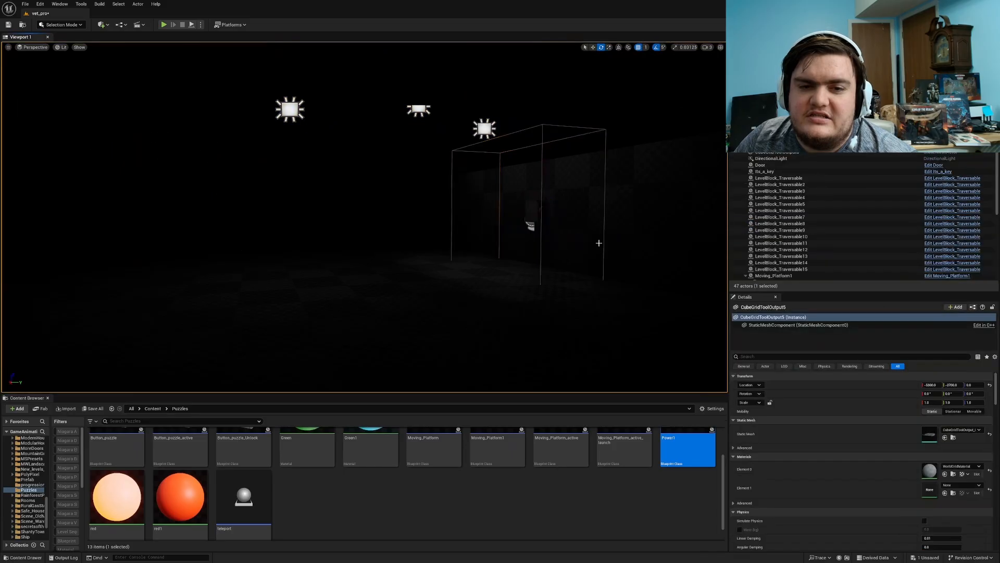
left_click(628, 235)
left_click(596, 312)
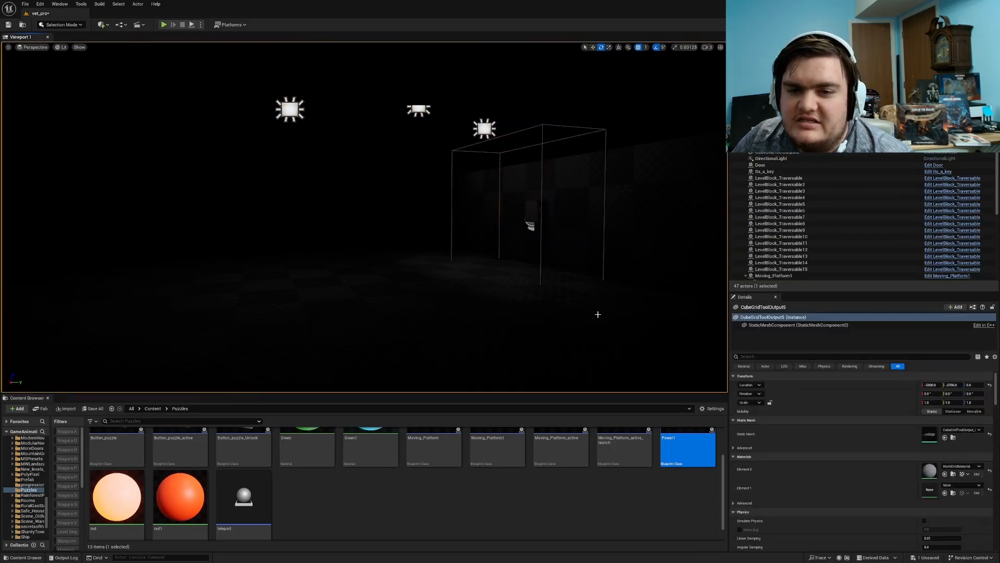
left_click(597, 313)
left_click(636, 310)
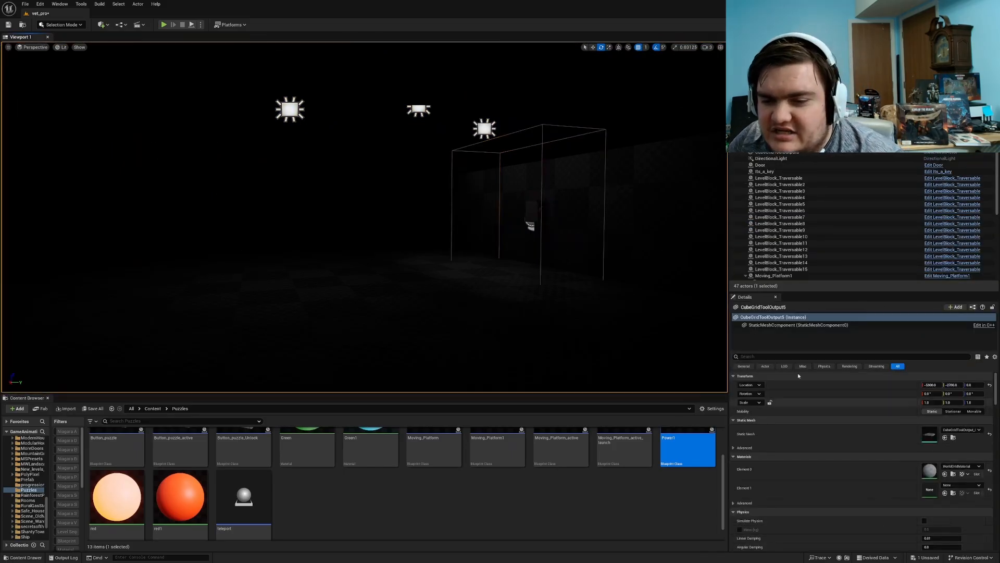
type("CHA")
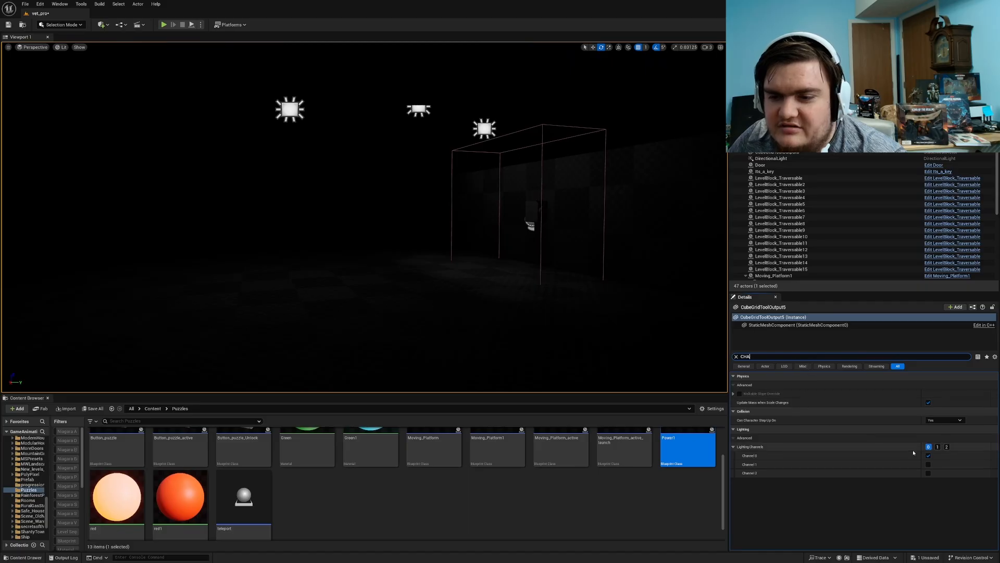
key("Caps_Lock")
left_click(928, 464)
left_click(929, 456)
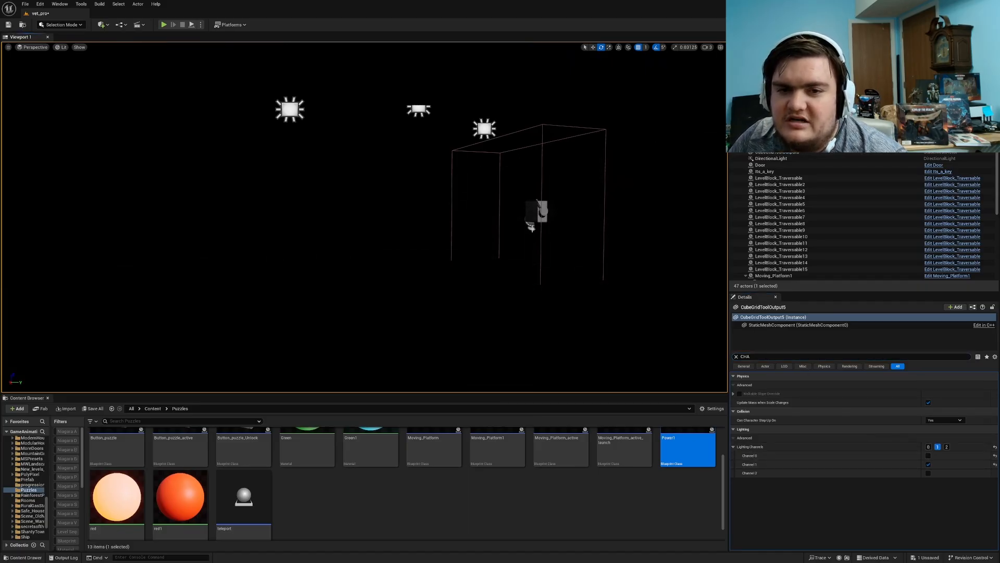
Enable lighting Channel 1 on both Cube Grid meshes and turn Channel 0 back on for CubeGridToolOutput5.
left_click(774, 154)
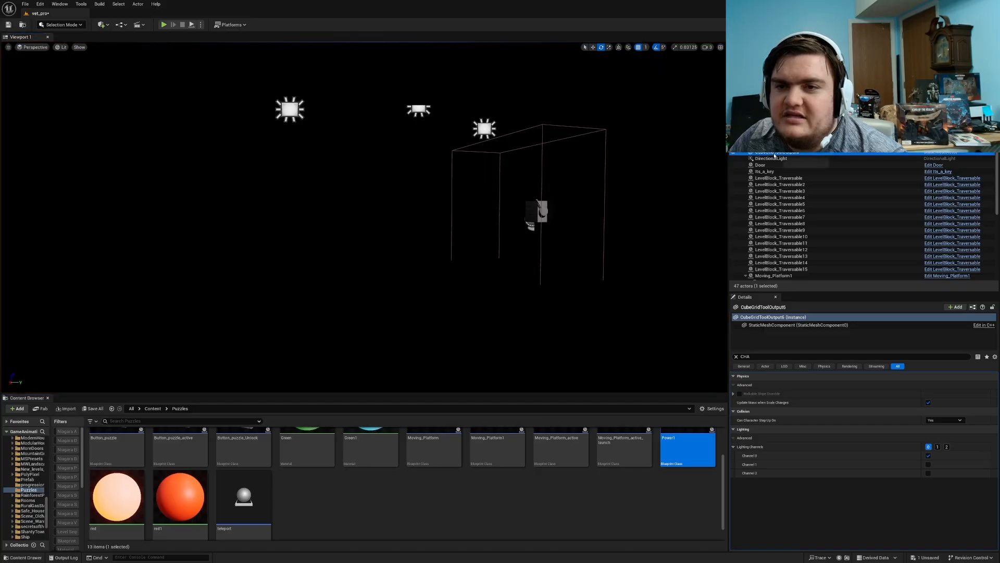
left_click(776, 146, "ctrl")
left_click(775, 153, "ctrl")
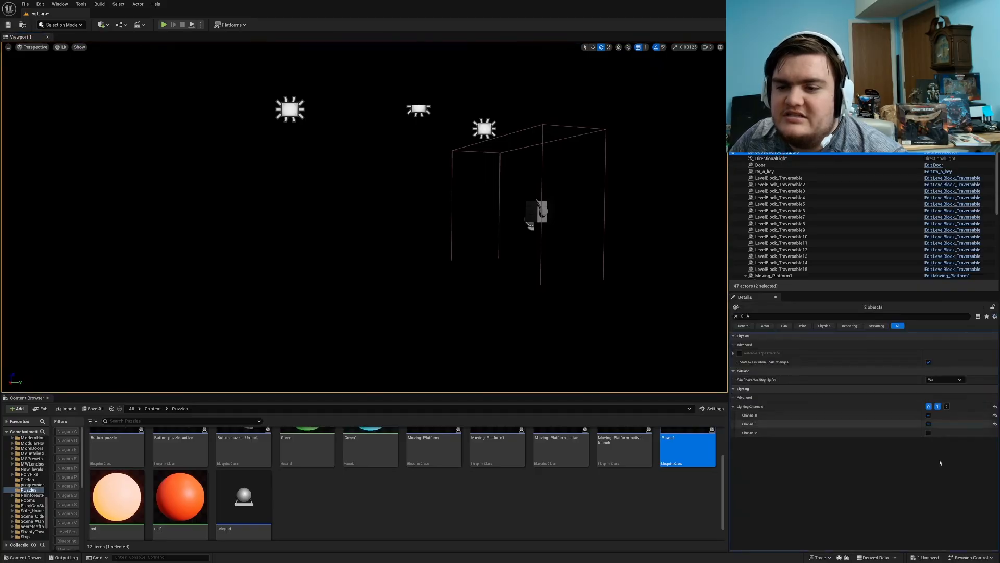
left_click(928, 424)
left_click(634, 274)
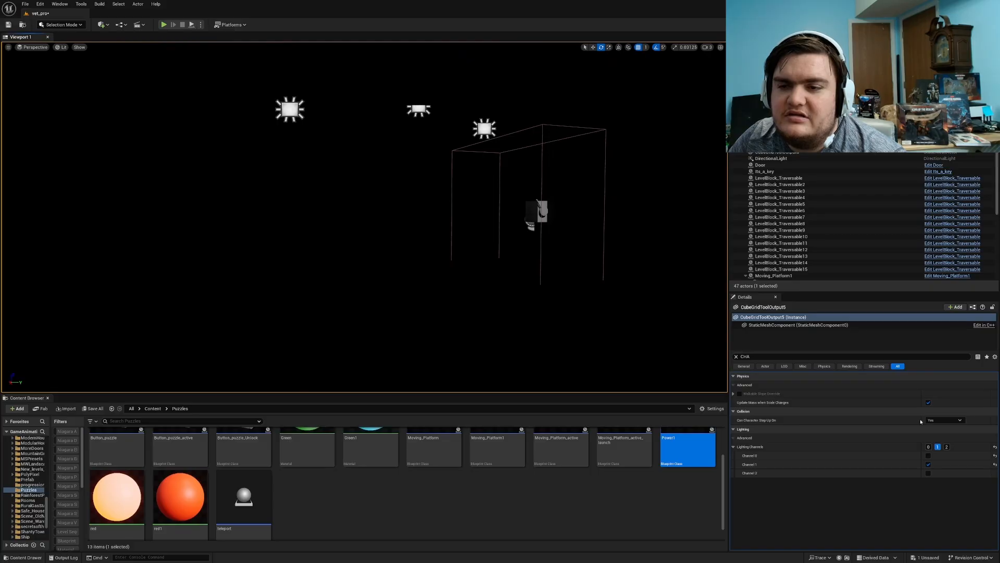
left_click(928, 456)
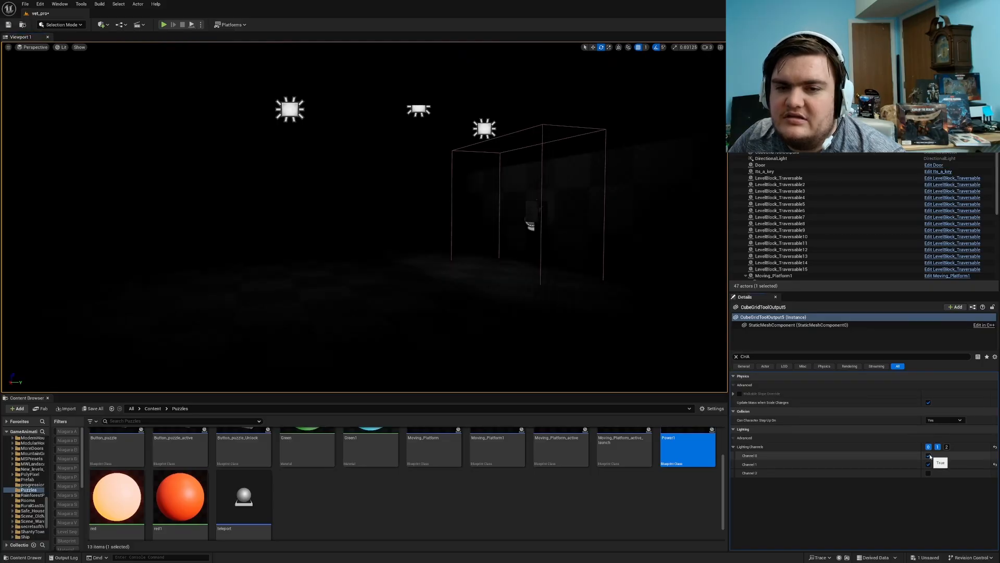
Select RectLight8 and RectLight2 and switch their lighting from Channel 0 to Channel 1 only.
left_click(484, 129)
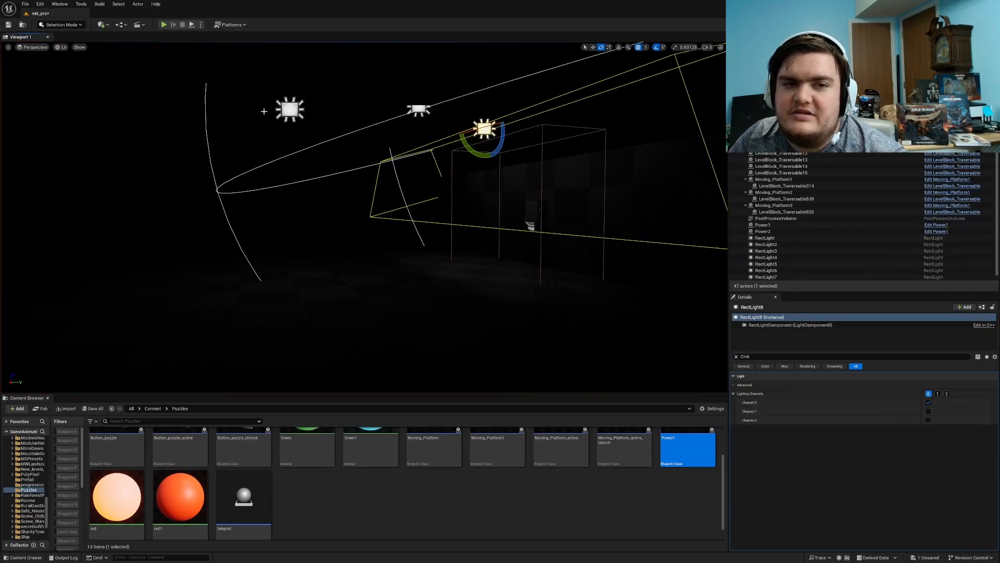
left_click(289, 109, "ctrl")
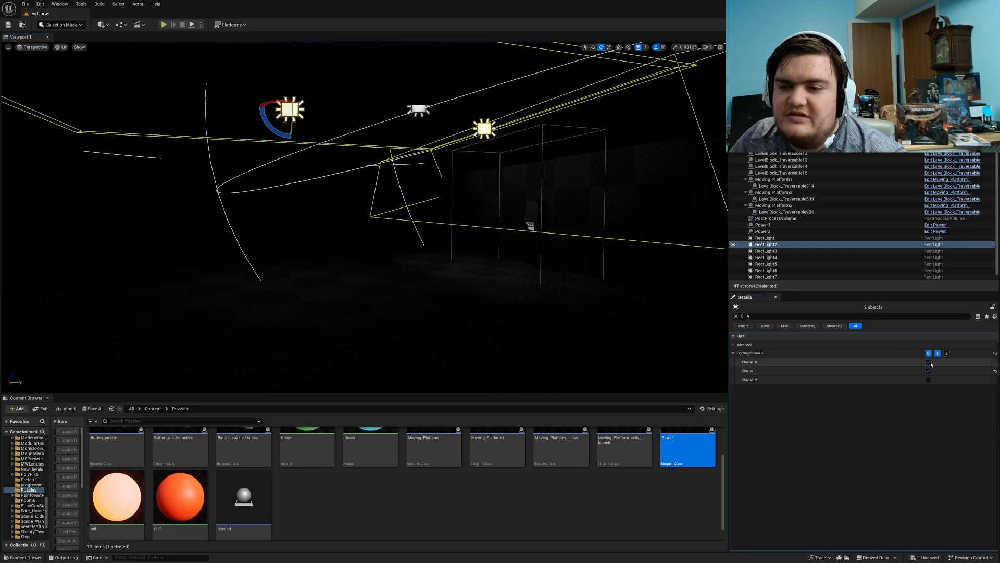
mouse_move(505, 228)
right_mouse_down()
mouse_move(523, 232)
mouse_move(519, 216)
right_mouse_up()
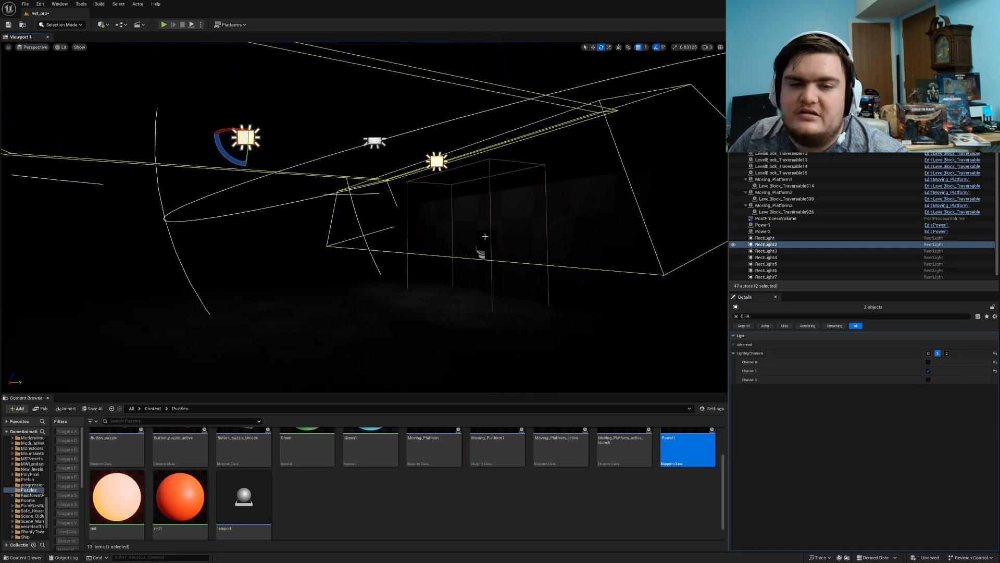
Select the cube and three cylinder mesh components of the Power2 box and enable lighting Channel 1 on them.
left_click(481, 251)
key("f")
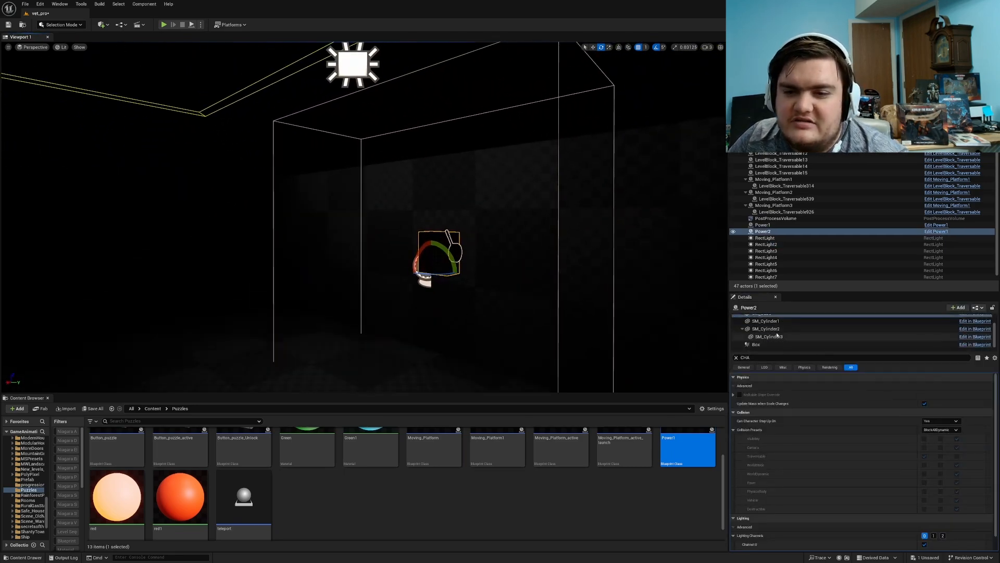
scroll(777, 335, "up", 1)
left_click(770, 325)
scroll(771, 328, "down", 1)
left_click(775, 338, "shift")
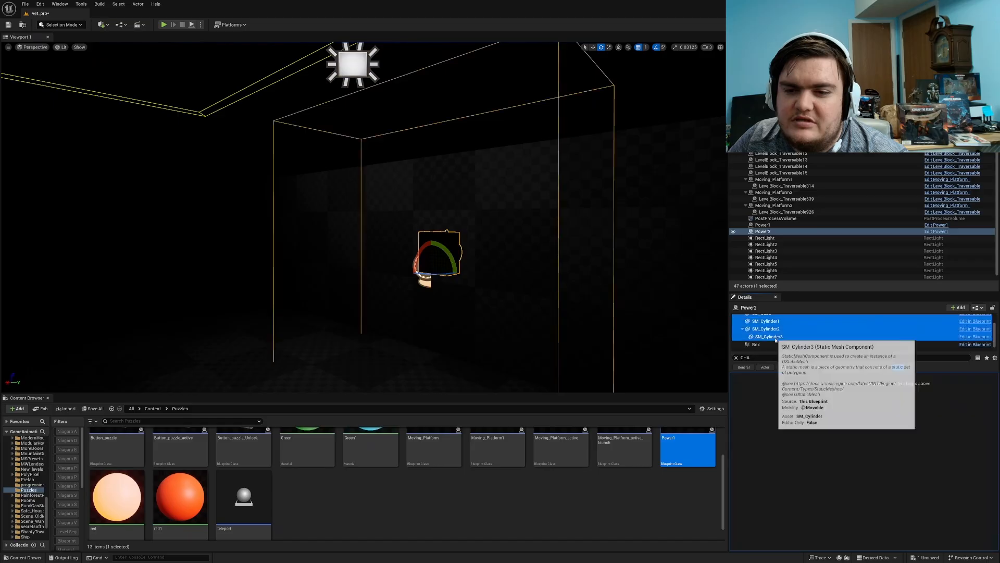
scroll(762, 324, "up", 1)
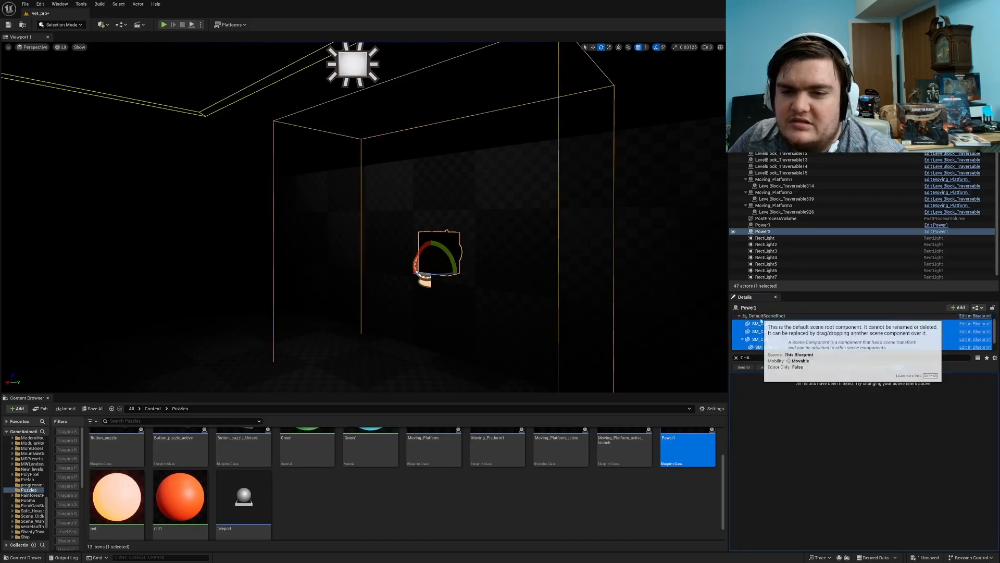
scroll(763, 325, "down", 1)
scroll(767, 334, "up", 1)
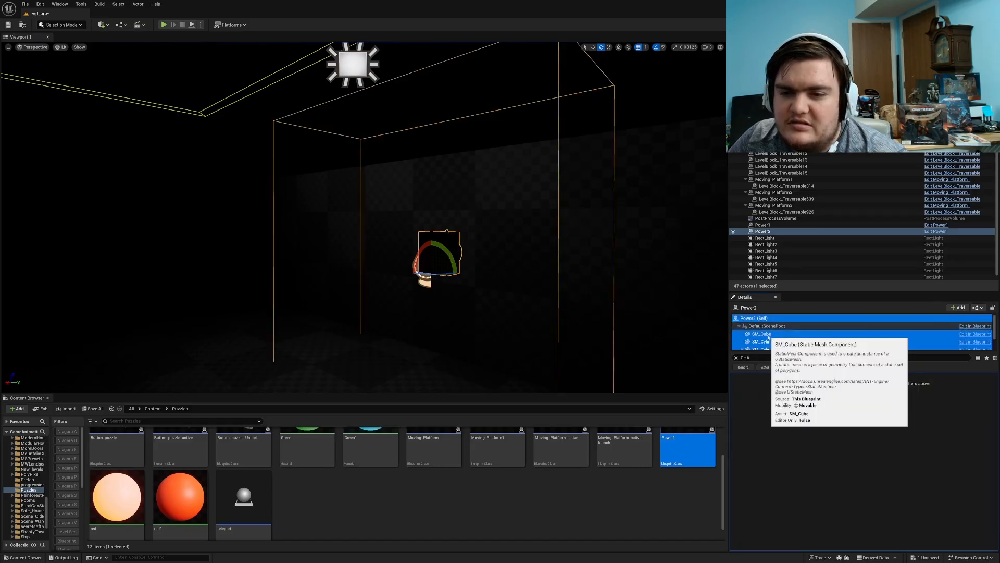
key("Caps_Lock")
left_click(761, 318, "ctrl")
scroll(763, 345, "down", 1)
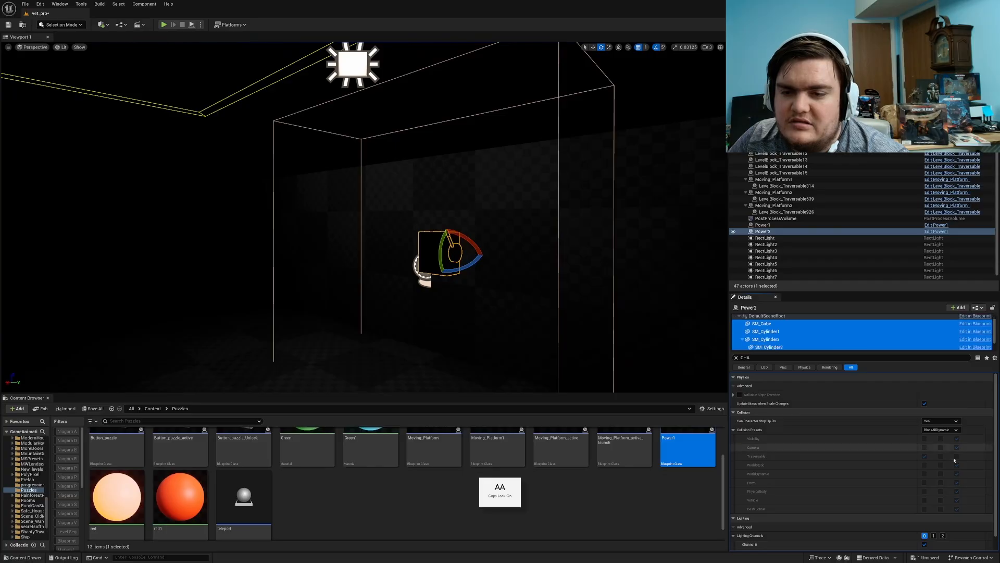
scroll(922, 500, "down", 1)
left_click(924, 537)
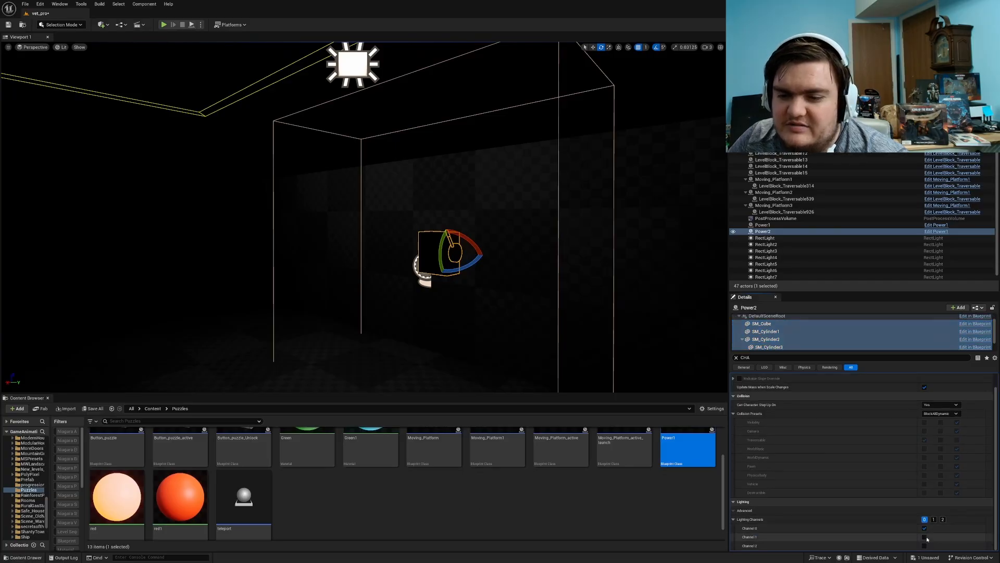
Select the Button_puzzle_Unlock3 actor beside the raised blocks and clear the property filter.
key("Escape")
right_click_drag(665, 324, 215, 312)
key("s")
key("s")
key("s")
key("w")
key("s")
key("w")
key("s")
key("e")
left_click(494, 182)
left_click(736, 357)
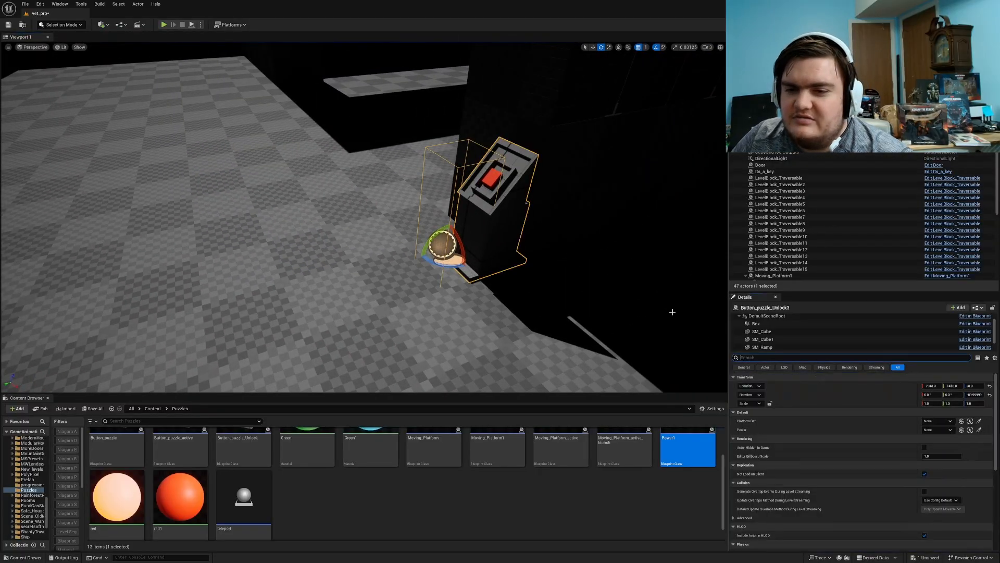
Set Button_puzzle_Unlock3's Platform Ref to the moving platform and its Power reference to the Power2 box.
right_click_drag(672, 313, 787, 270)
key("s")
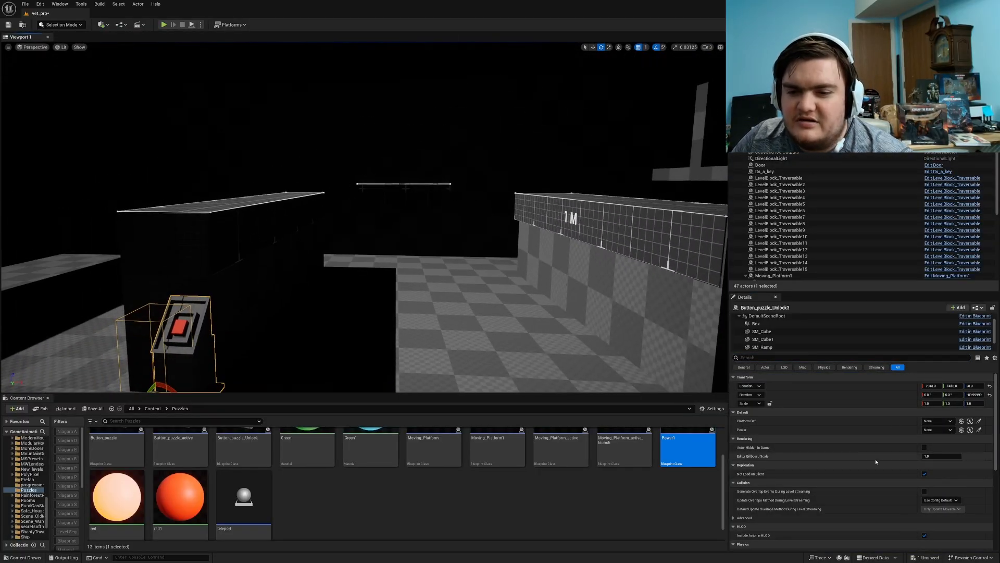
scroll(780, 389, "down", 5)
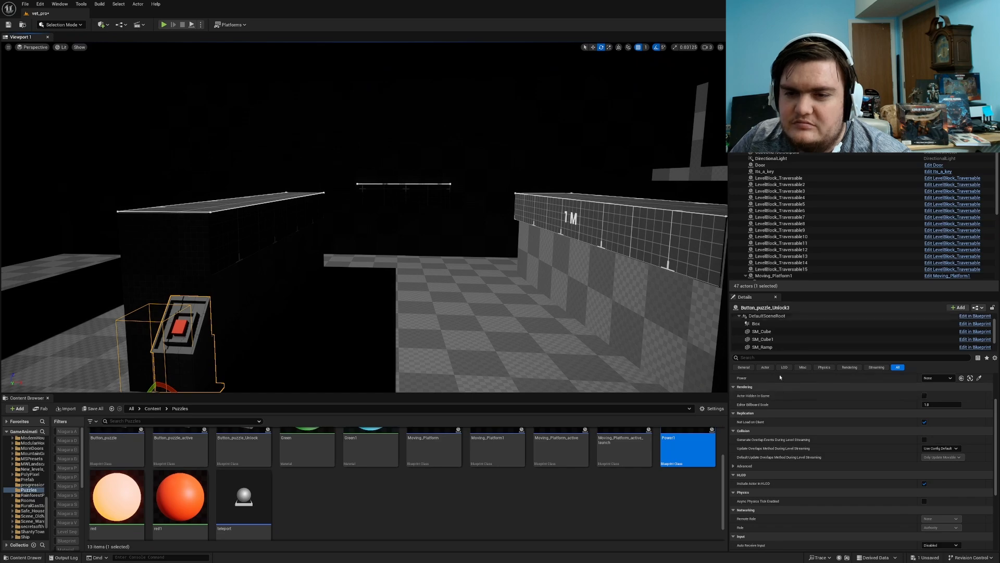
scroll(787, 401, "up", 2)
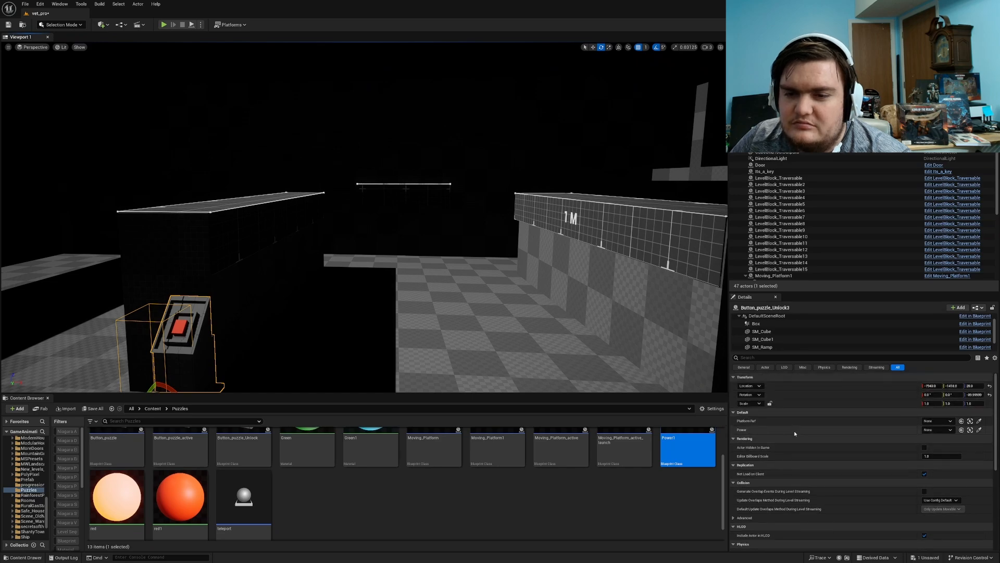
left_click(979, 421)
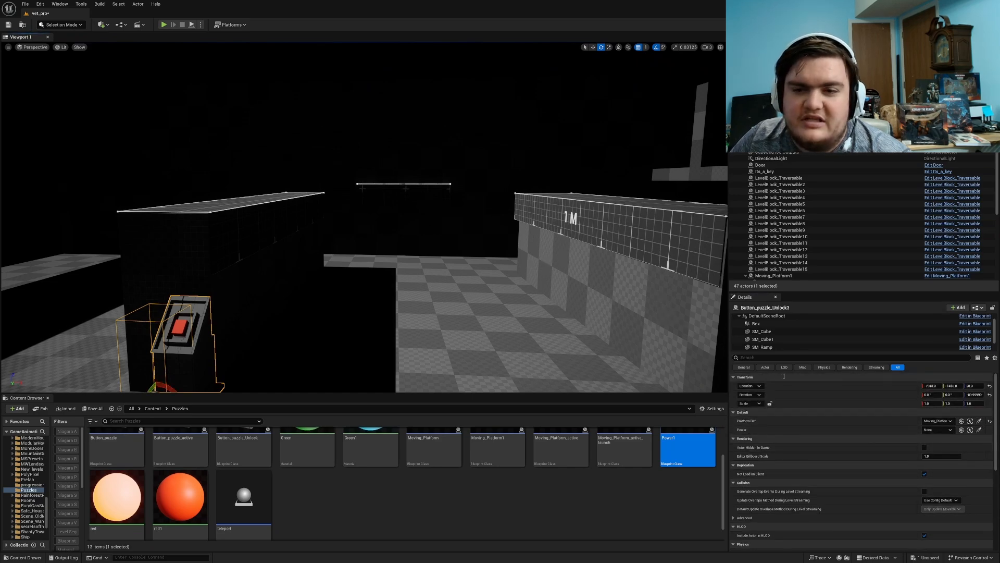
left_click(979, 431)
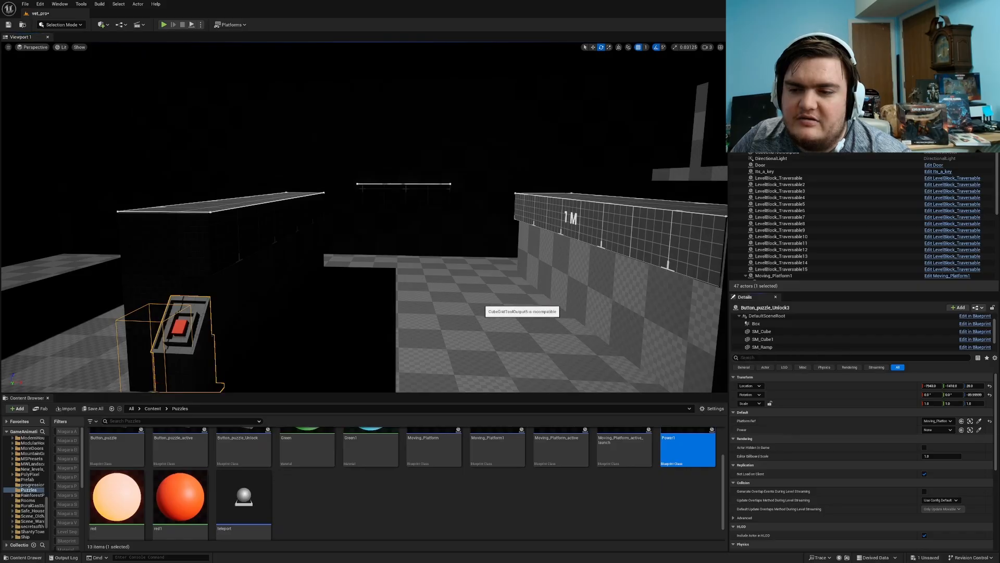
right_click_drag(454, 301, 286, 281)
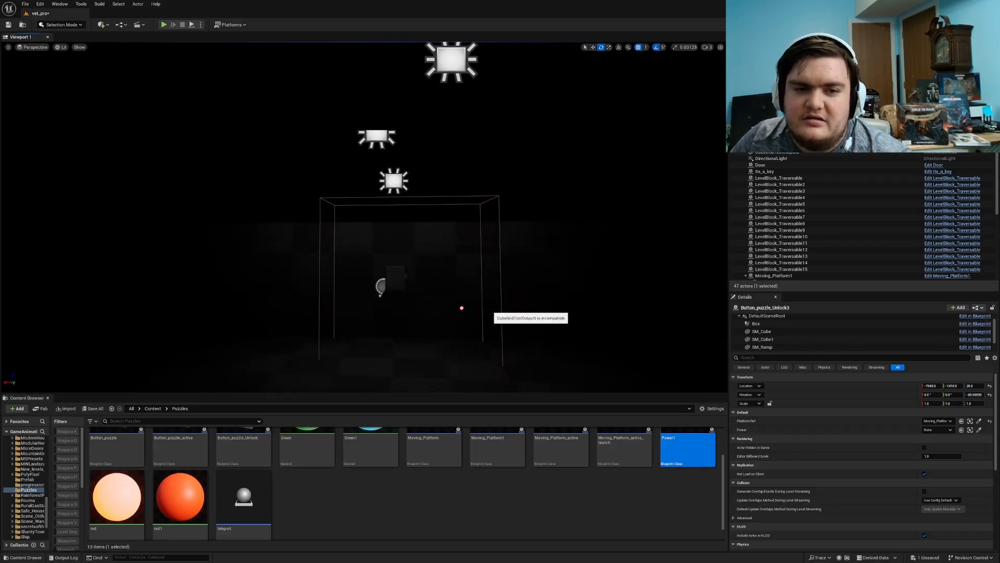
left_click(395, 284)
Assign Button_puzzle_Unlock3 to the first New Var reference of the Power2 box.
key("f")
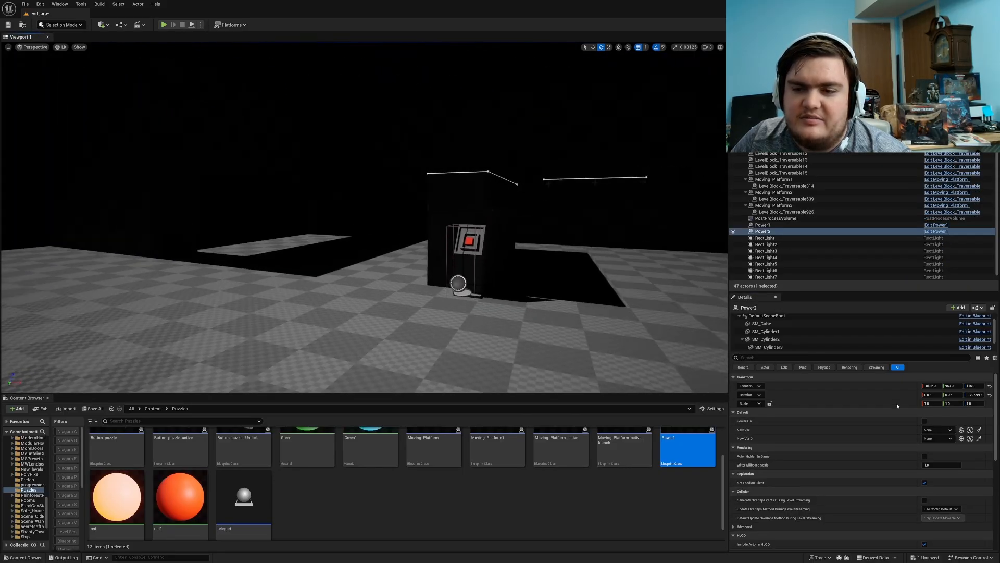
left_click(978, 429)
left_click(471, 244)
Set Moving_Platform3's Target to the Button_puzzle_Unlock3 actor and clear the selection.
right_click_drag(471, 244, 469, 328)
left_click(319, 153)
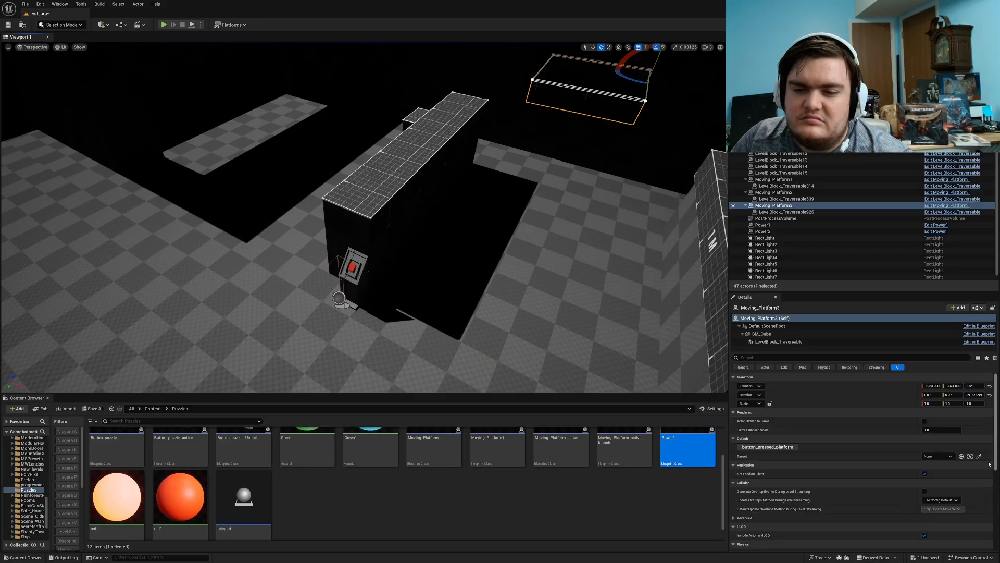
left_click(979, 456)
right_click_drag(355, 271, 416, 271)
key("Escape")
key("s")
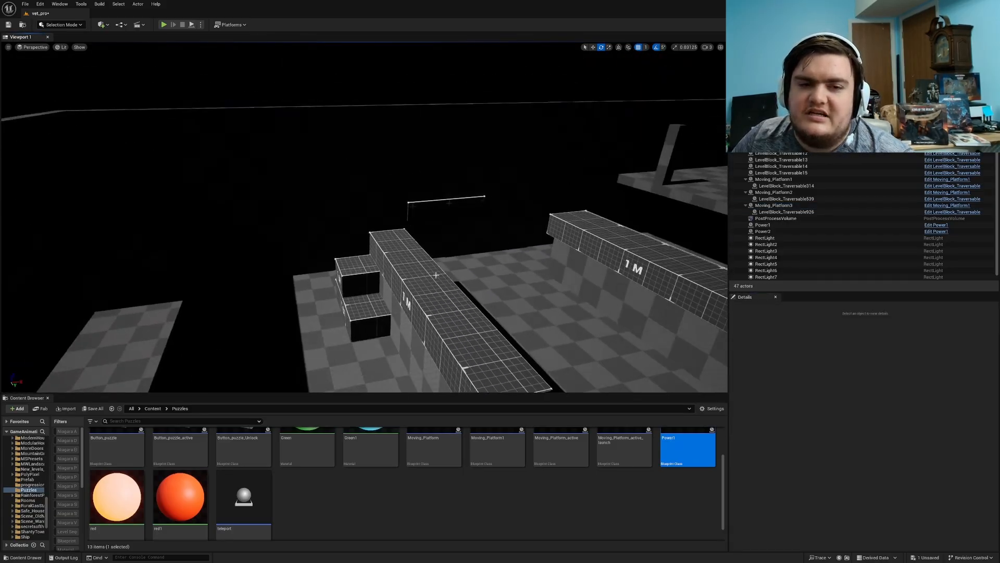
Playtest the level by running through the dark room to the unlock puzzle button, activate it, and stop the game.
key("alt+p")
key("w")
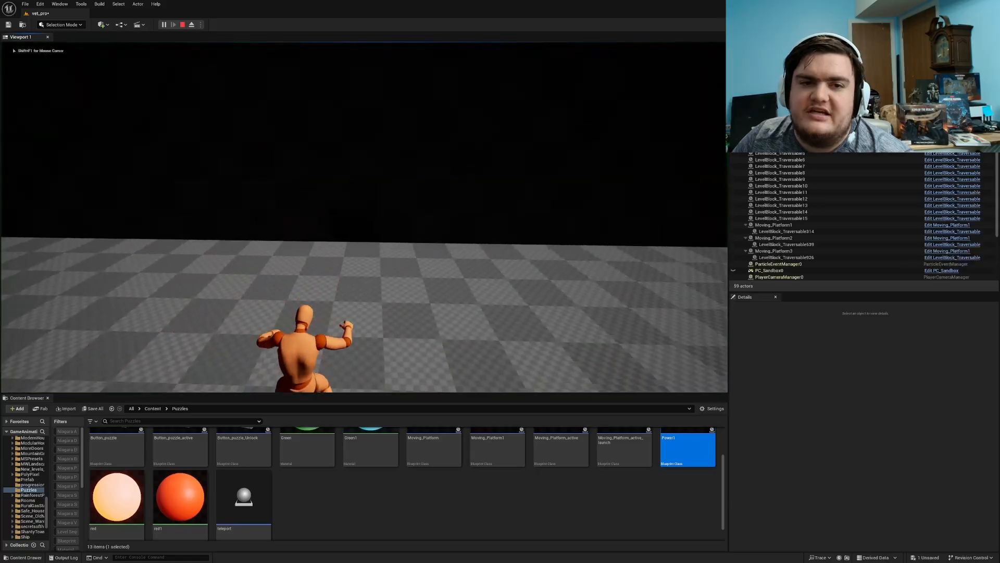
key("w")
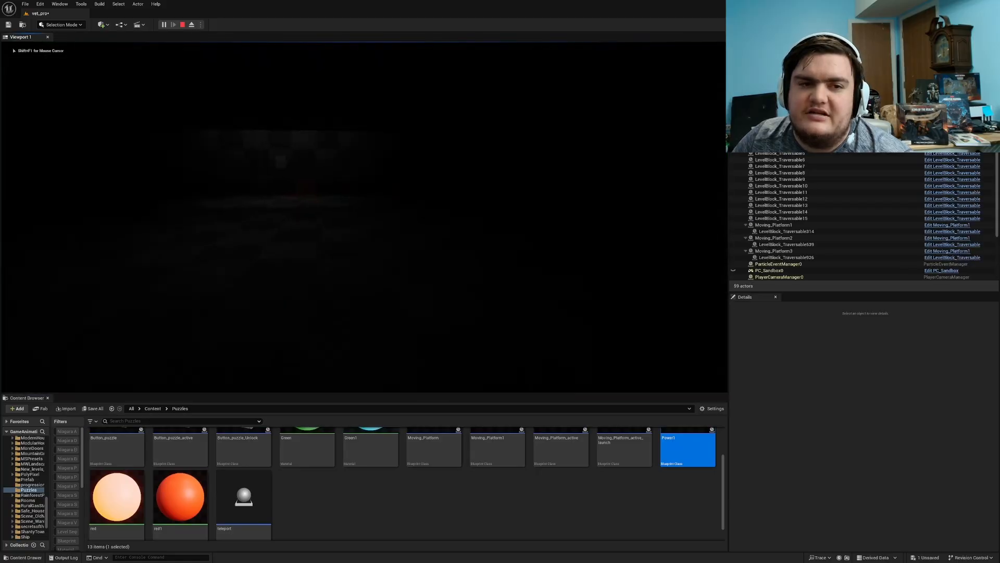
key("w")
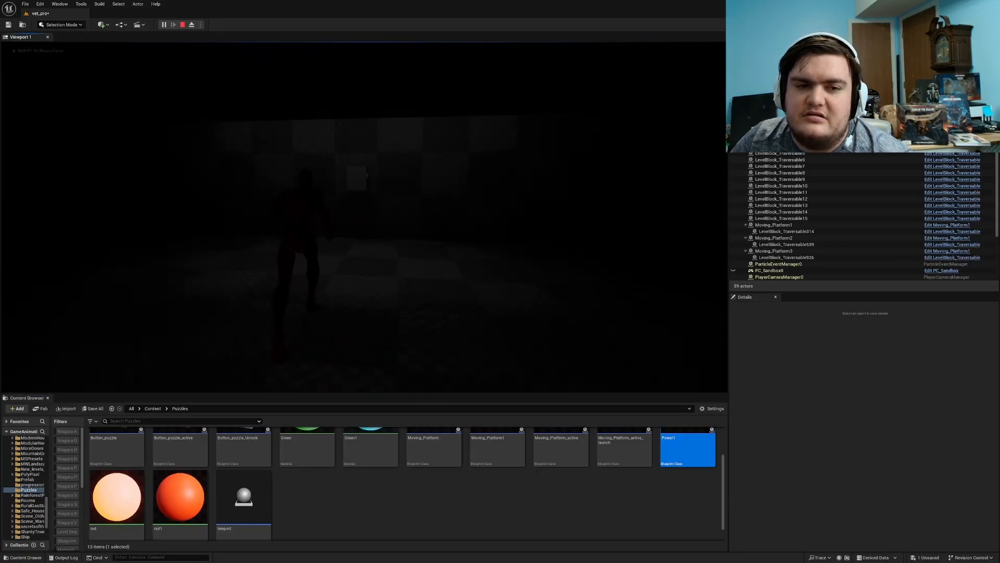
key("w")
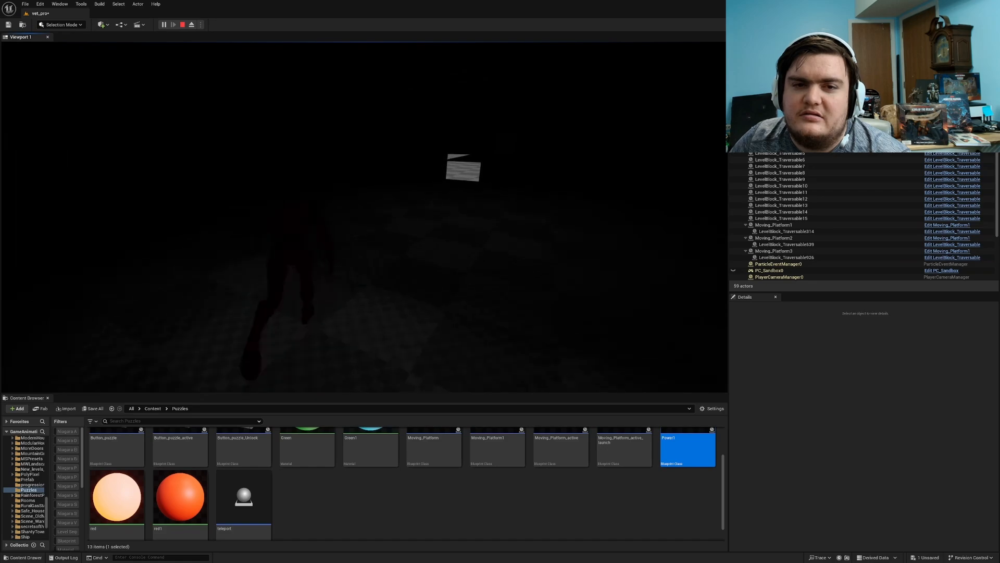
key("w")
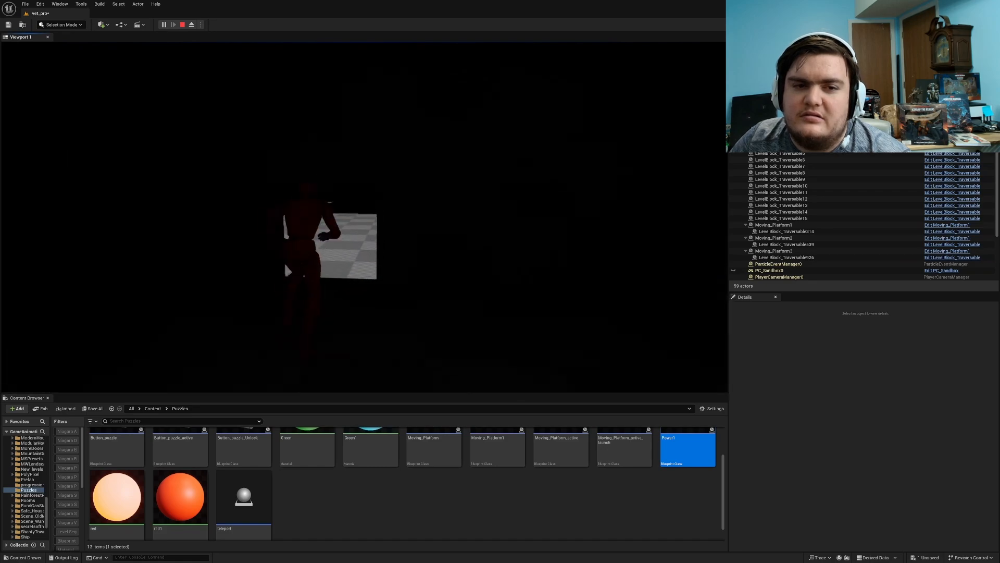
key("w")
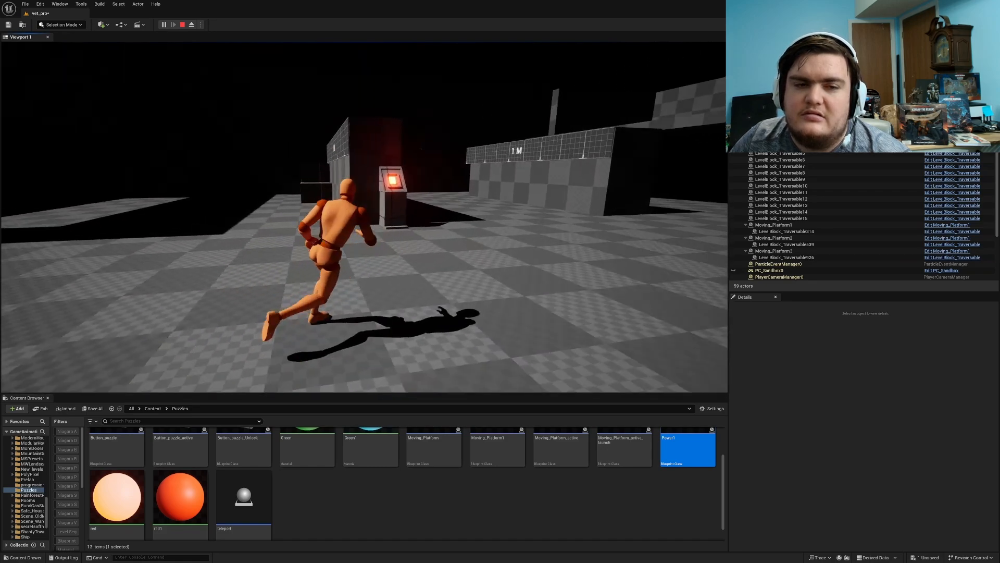
key("w")
key("e")
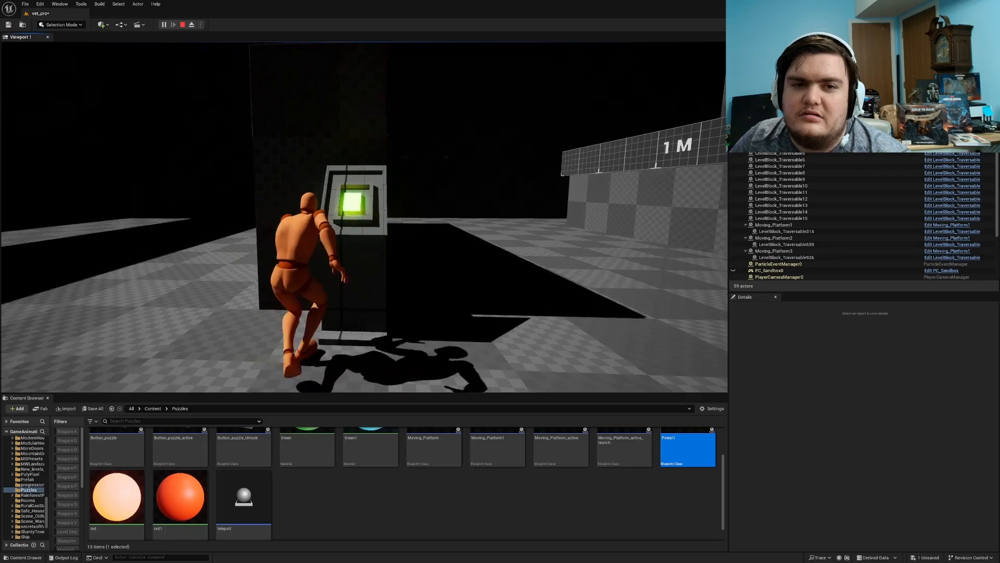
key("Escape")
Rotate Moving_Platform3 to 0° about its vertical axis and reposition it beyond the raised traversable blocks.
left_click(499, 139)
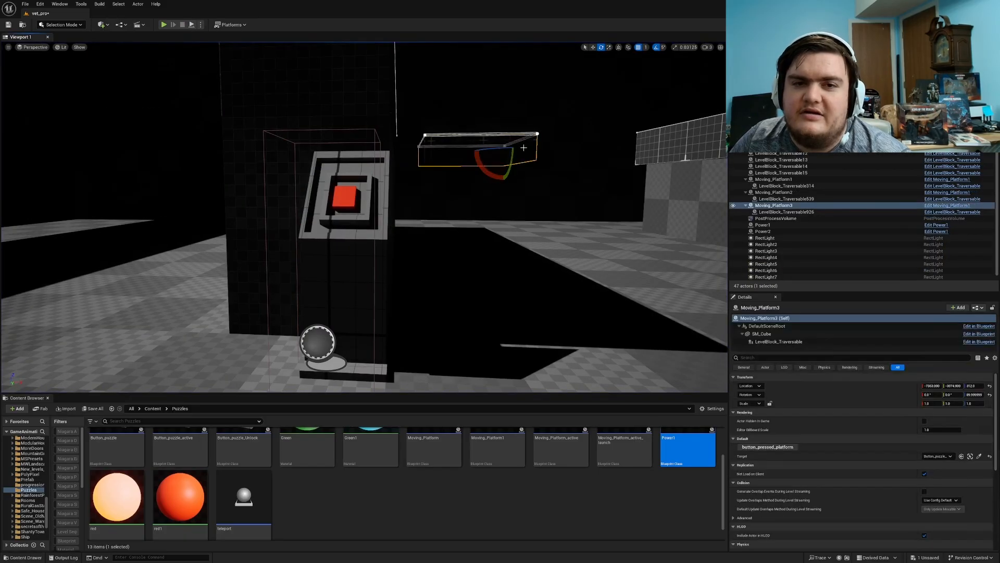
key("e")
right_click_drag(499, 139, 476, 235)
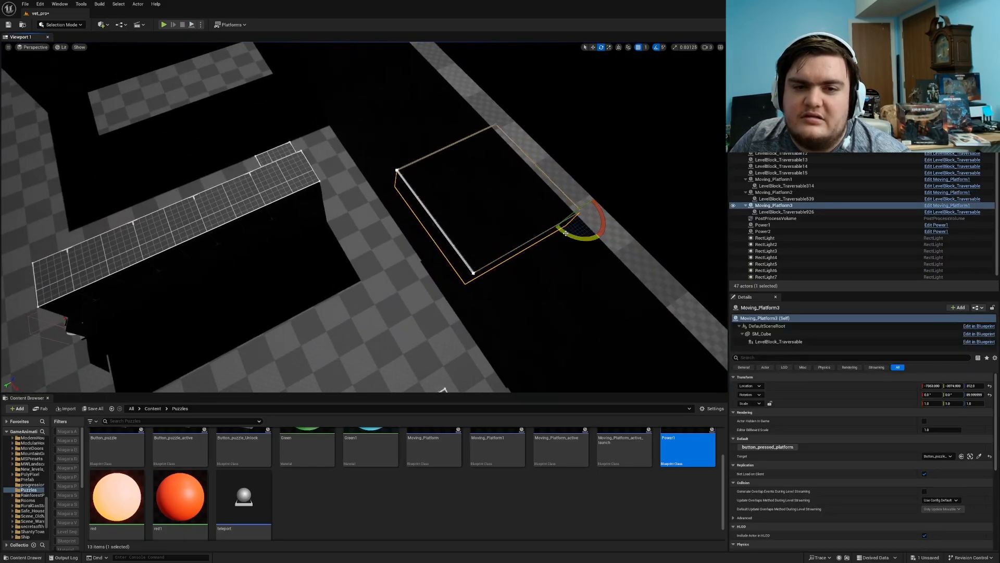
left_click_drag(566, 233, 504, 161)
key("s")
right_click_drag(504, 161, 583, 164)
key("w")
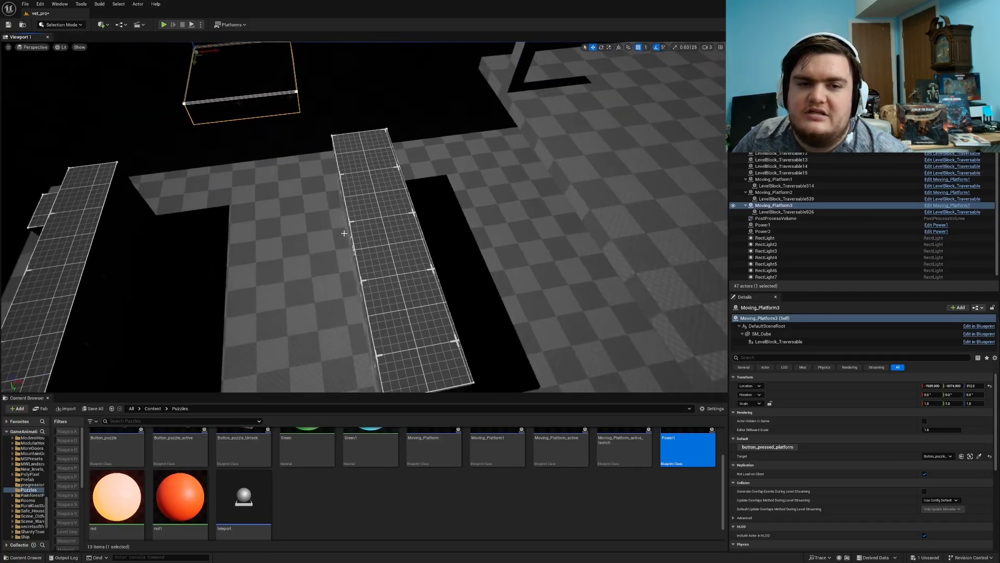
left_click(504, 161)
key("w")
Duplicate the long raised traversable block and place the copy farther along the room, near the pillars.
mouse_move(504, 161)
right_mouse_down()
mouse_move(495, 156)
mouse_move(521, 162)
right_mouse_up()
key("s")
left_click(269, 259)
key("w")
right_click_drag(269, 258, 278, 224)
left_click_drag(224, 196, 378, 168, "alt")
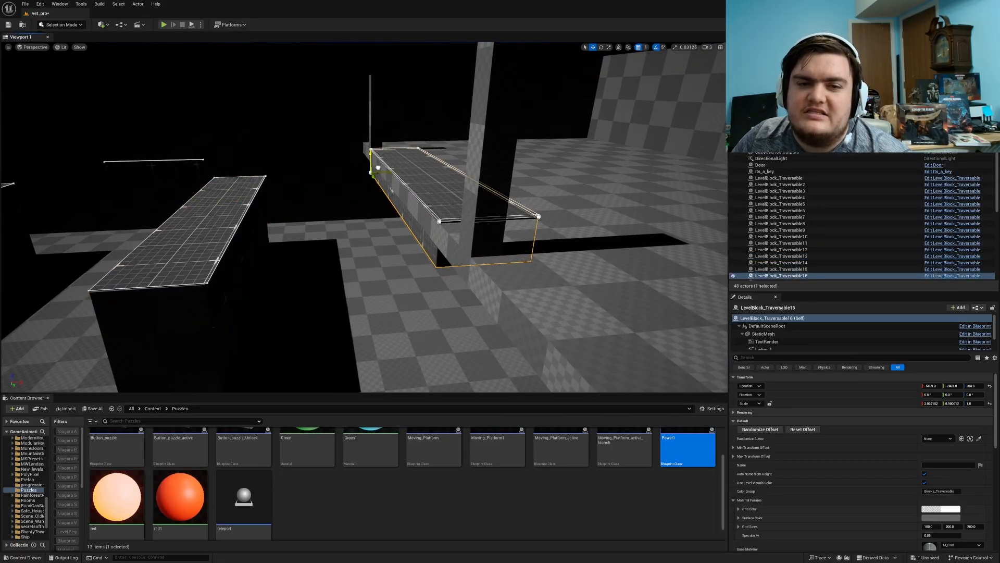
Reposition LevelBlock_Traversable16 and stretch it into a raised floor reaching the side wall, scaled to about 12 in X and 22.5 in Y.
right_click_drag(378, 168, 386, 188)
key("a")
left_click_drag(386, 188, 365, 190)
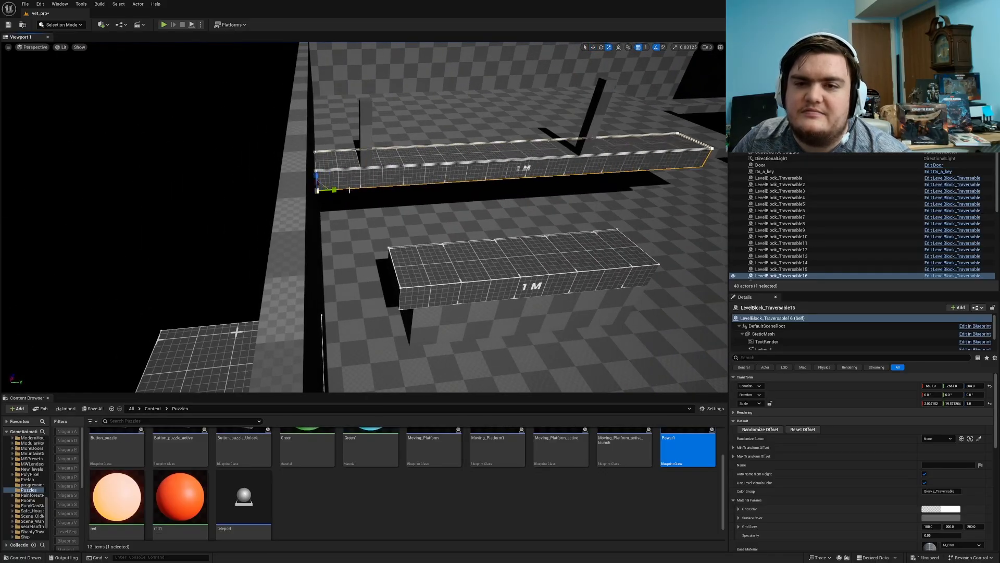
key("d")
right_click_drag(350, 190, 191, 183)
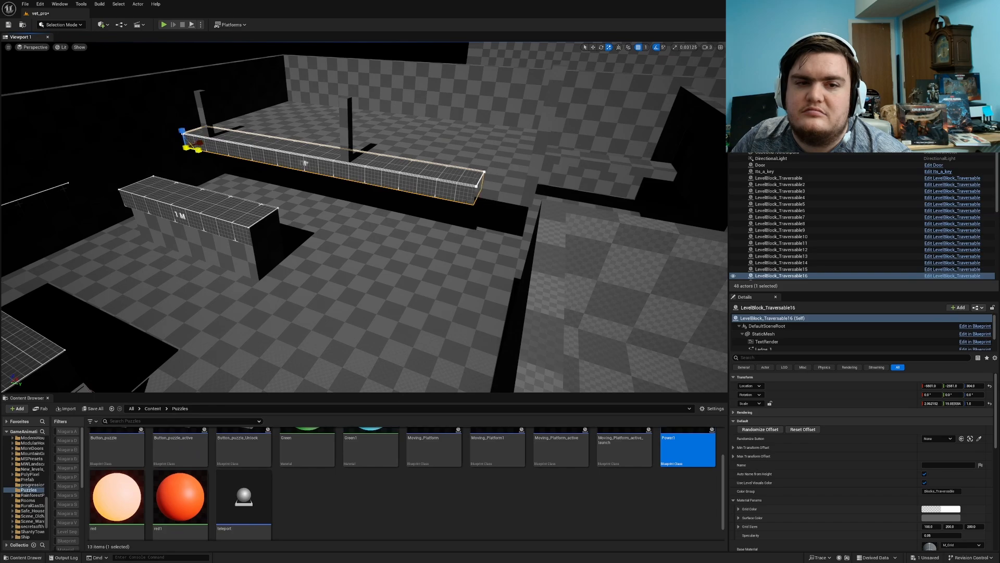
left_click_drag(237, 128, 240, 129)
right_click_drag(239, 128, 104, 138)
key("d")
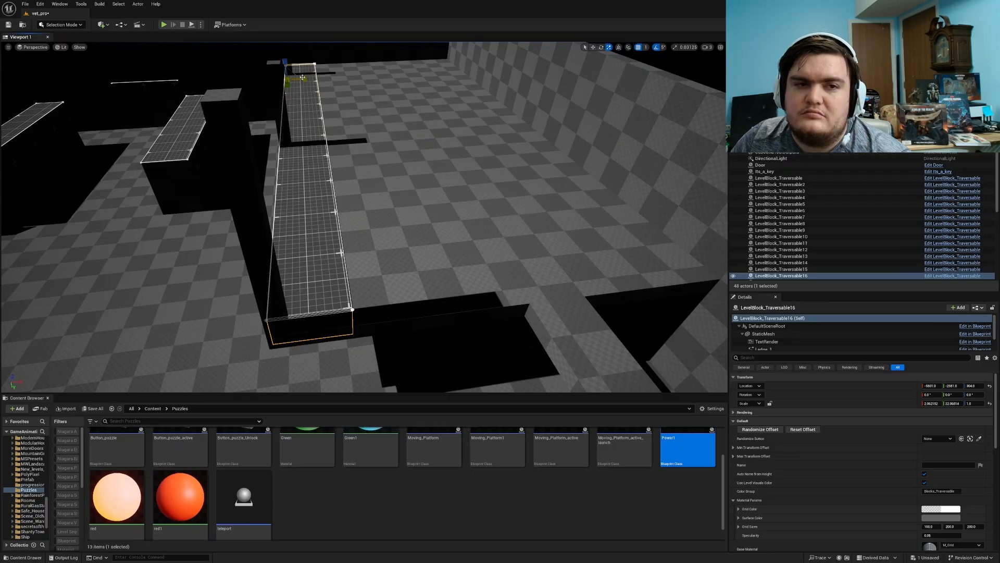
left_click_drag(302, 77, 385, 79)
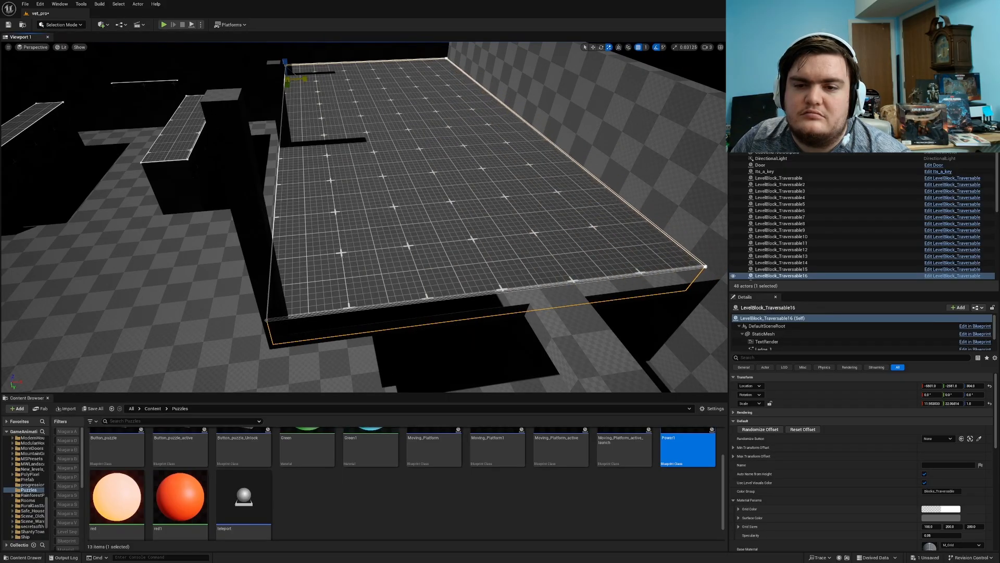
left_click_drag(284, 83, 285, 90)
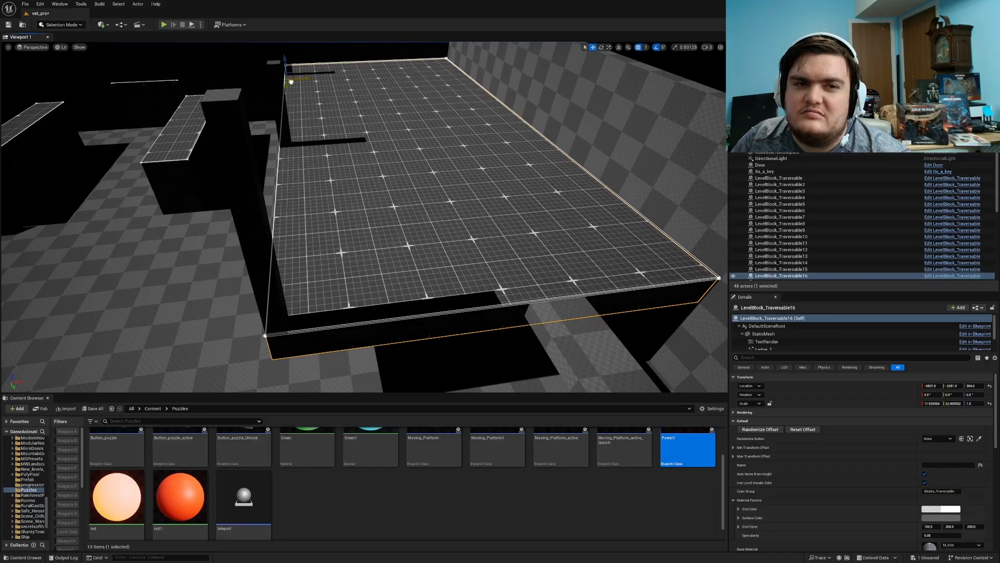
Duplicate the raised floor block beyond its near edge and shrink the copy into a narrow walkway to the opposite wall.
left_click_drag(291, 82, 540, 350, "alt")
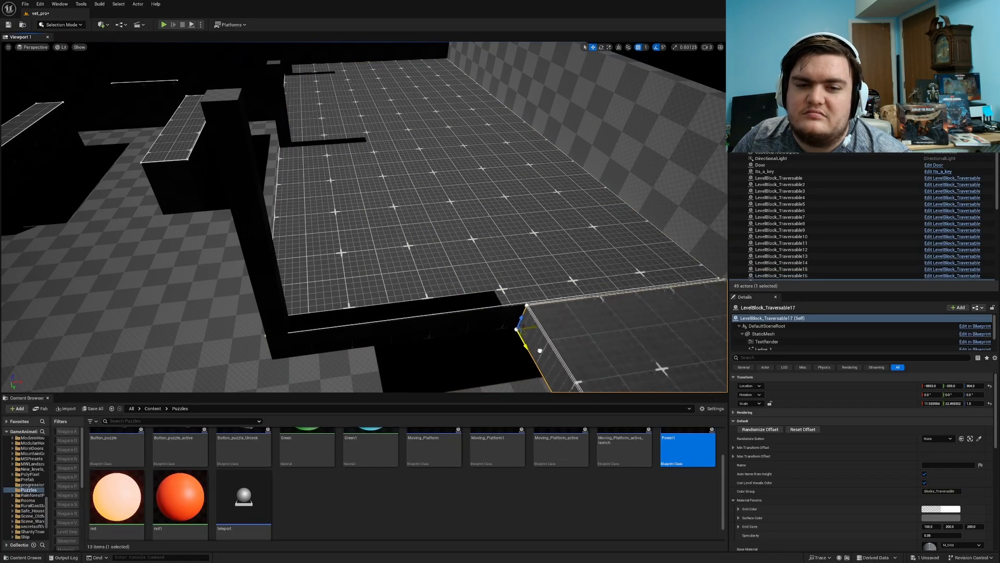
right_click_drag(500, 292, 599, 334)
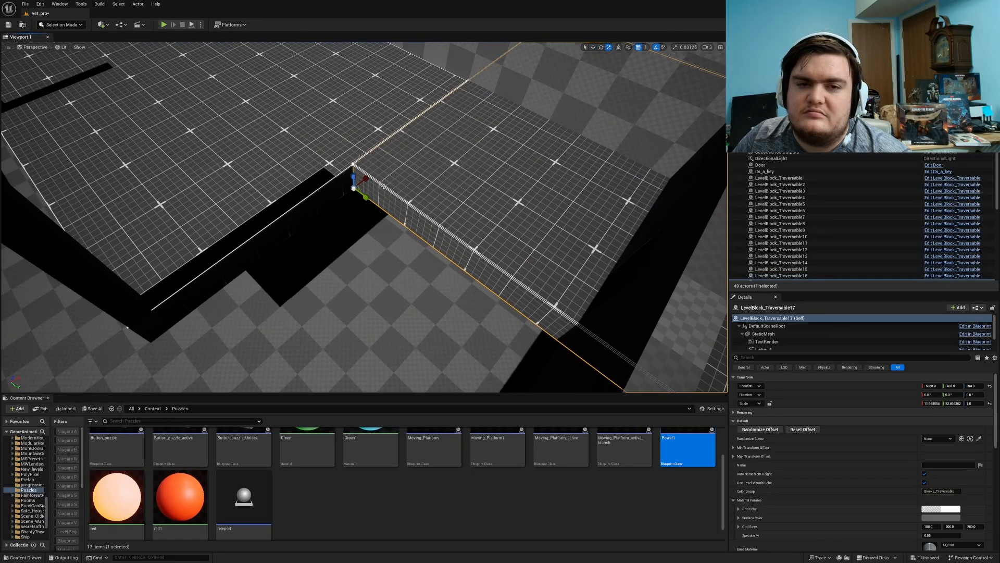
left_click_drag(365, 179, 334, 201)
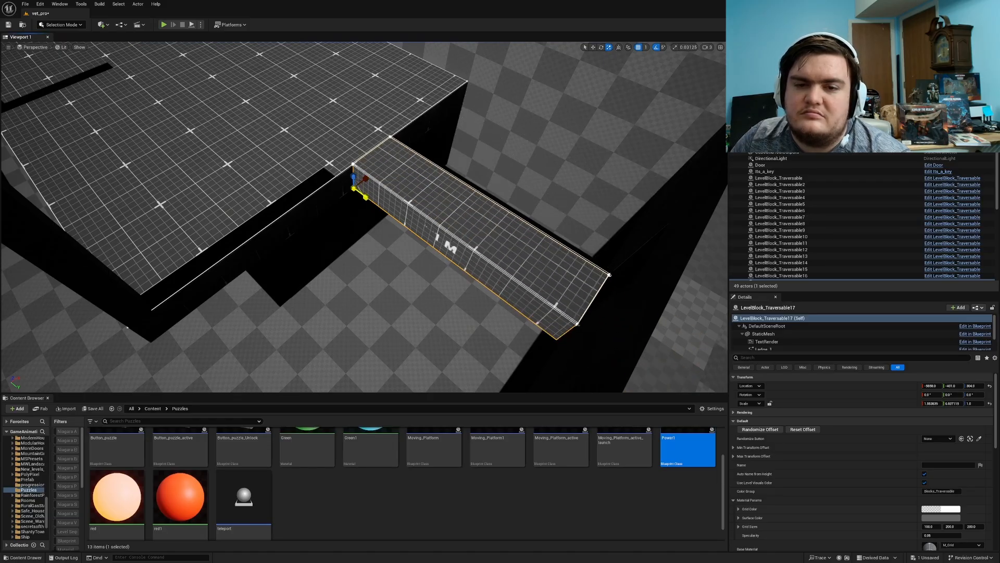
key("Escape")
Switch to unlit view, open CubeGridToolOutput5 in the Cube Grid tool, and carve an opening into the room's wall.
right_click_drag(420, 223, 448, 224)
key("w")
key("alt+3")
left_click(19, 150)
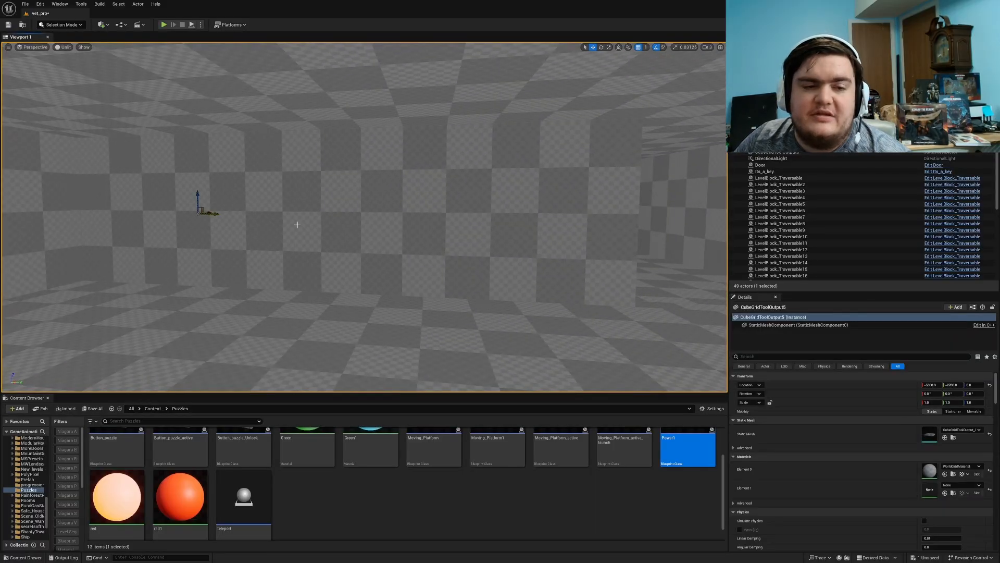
key("shift+5")
left_click(48, 99)
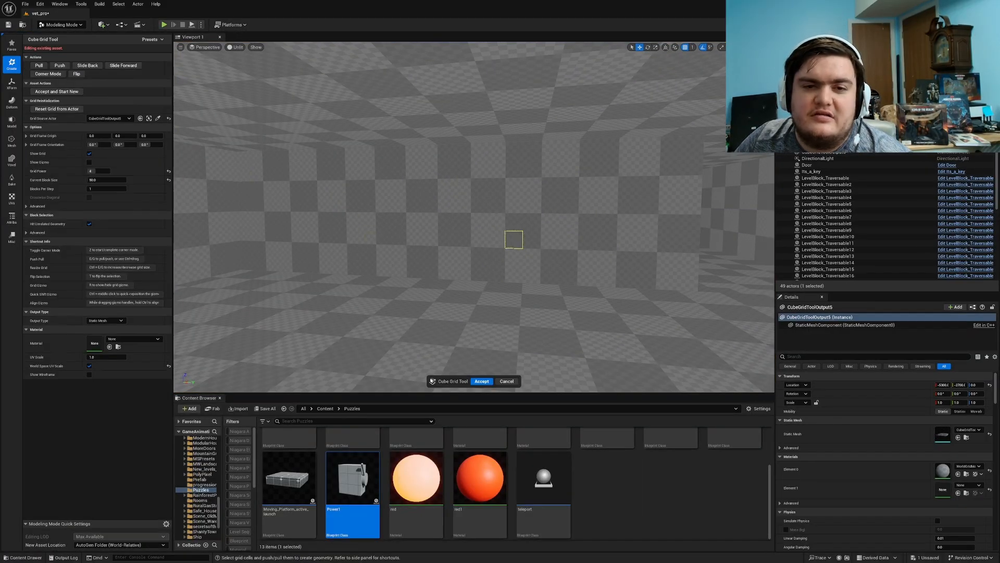
right_click_drag(513, 240, 625, 238)
right_click_drag(308, 218, 481, 215)
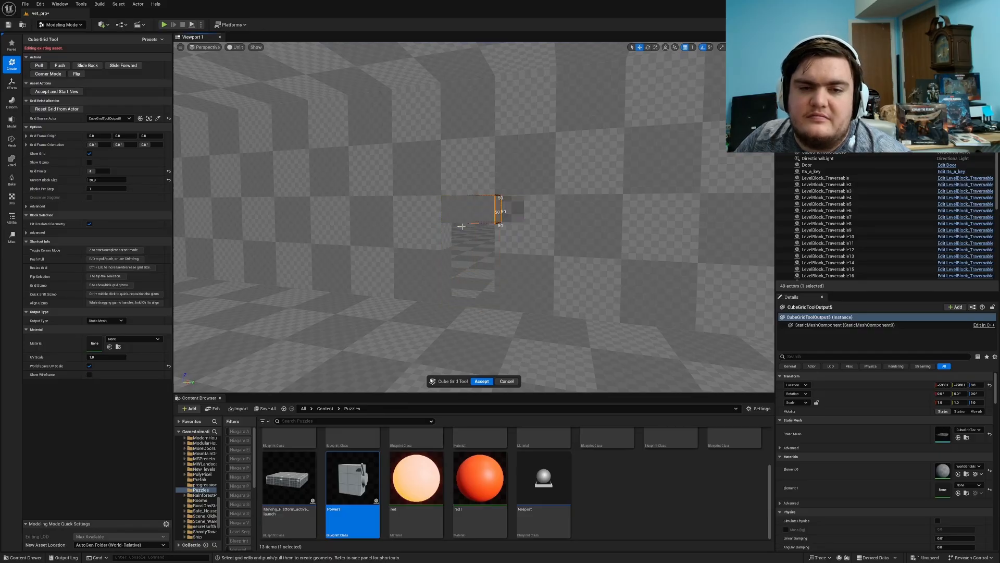
right_click_drag(464, 229, 474, 222)
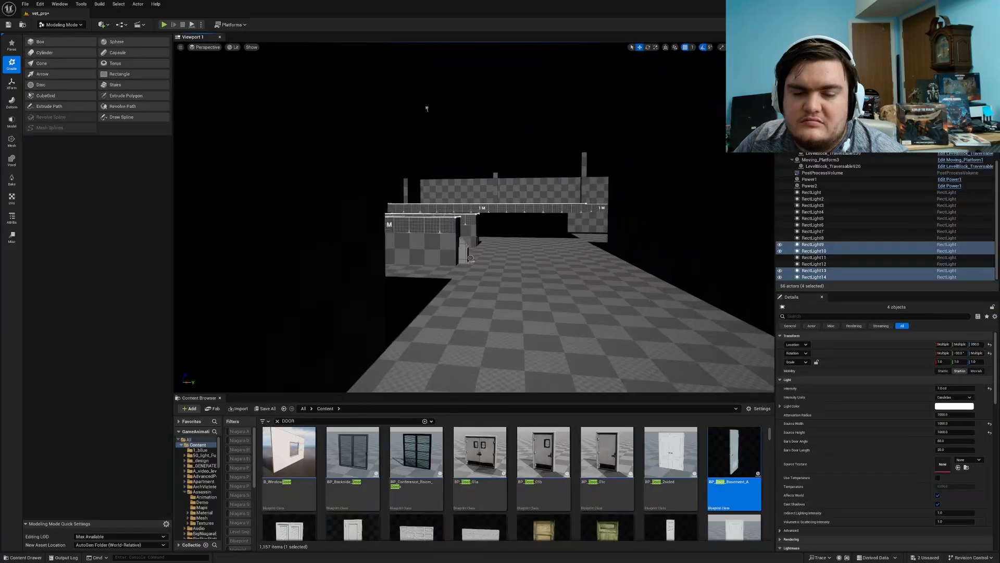
Switch to unlit view, reopen CubeGridToolOutput5 in the Cube Grid tool, and carve a 100 by 150 doorway into the wall near the corner.
right_click_drag(474, 221, 604, 260)
key("Escape")
right_click_drag(380, 237, 390, 261)
key("alt+3")
left_click(388, 248)
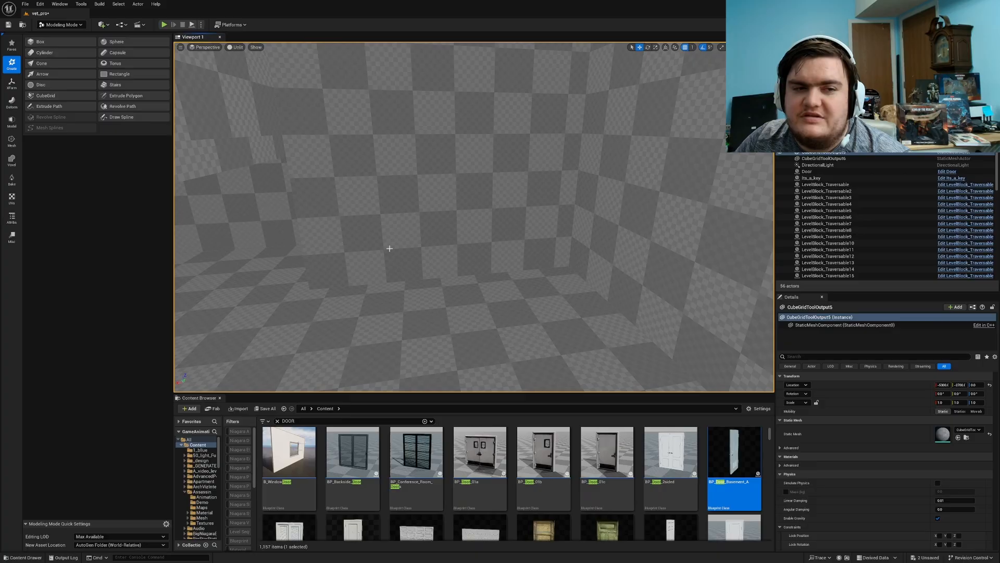
left_click(46, 96)
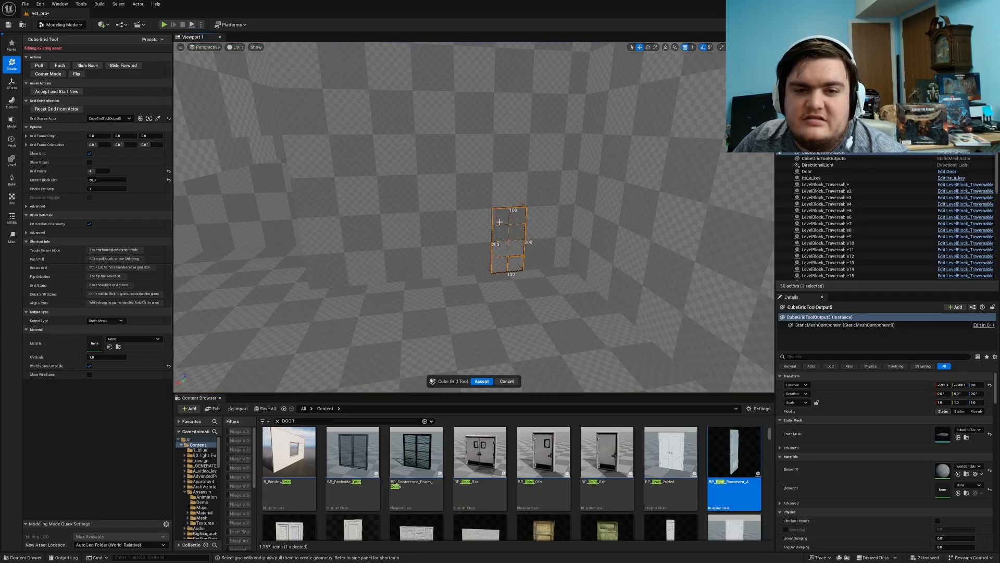
key("e")
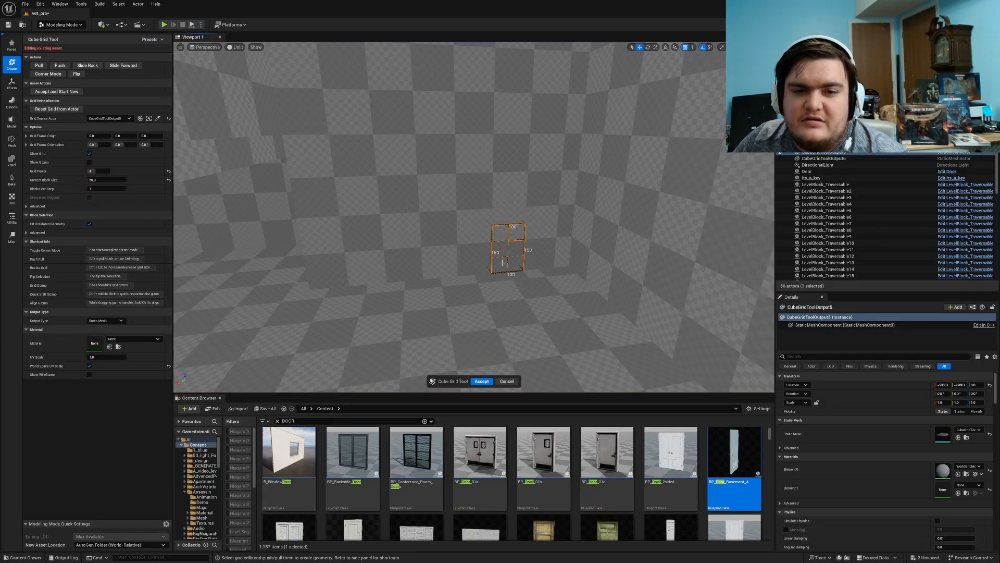
right_click_drag(510, 286, 459, 295)
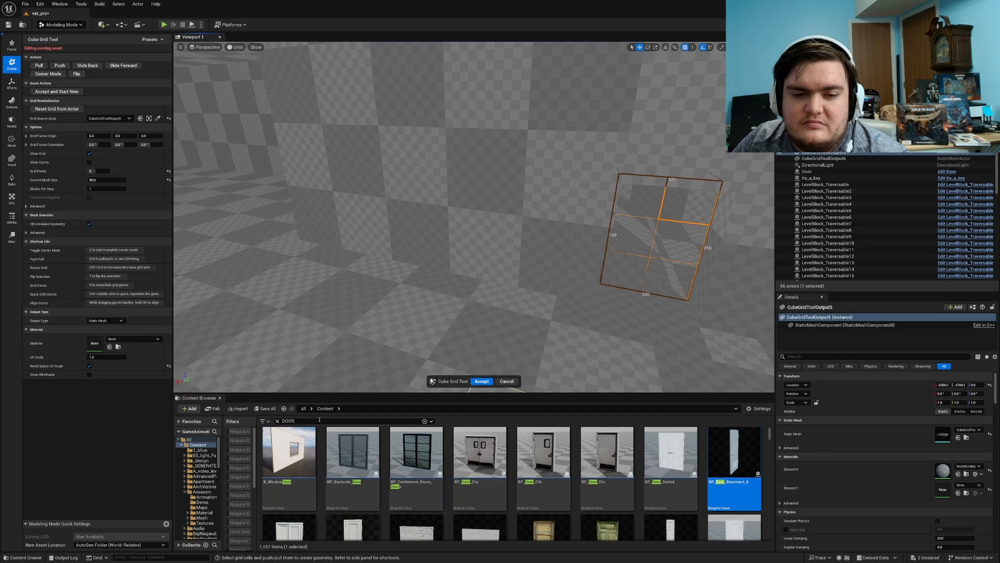
Search the content assets for "unlock" and locate the Door_unlocked blueprint in its level_des_code folder.
type("unloc")
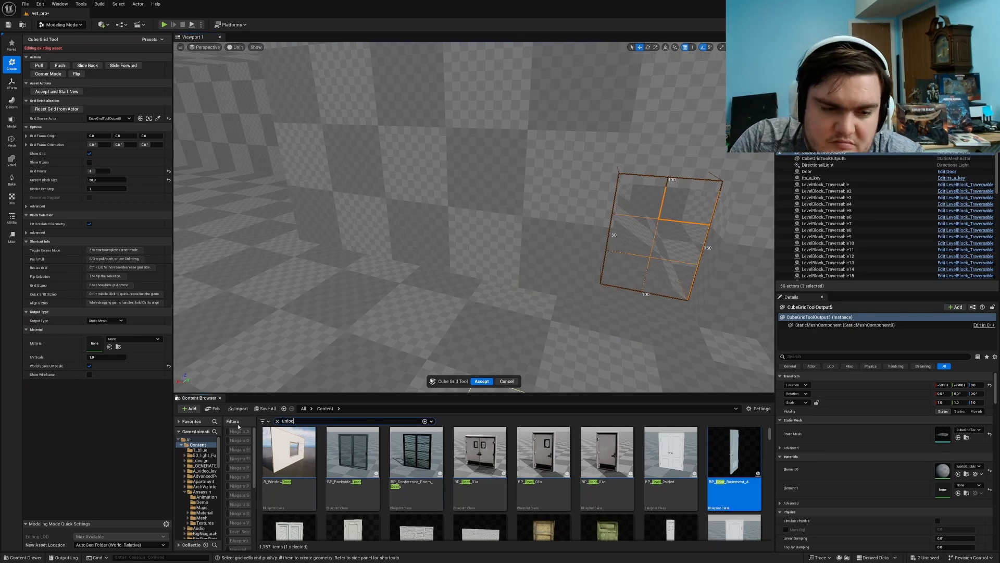
type("k")
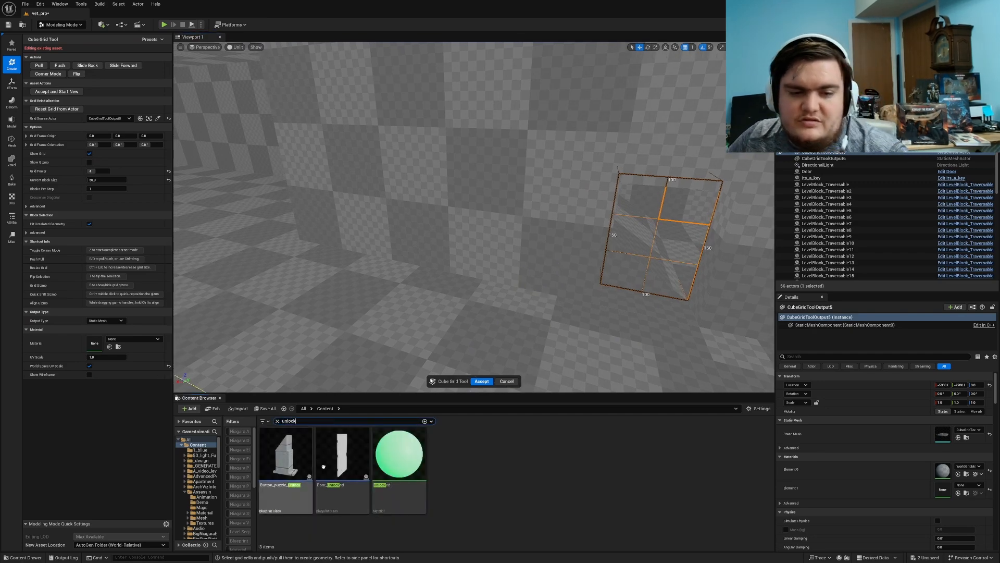
mouse_move(342, 453)
left_mouse_down()
mouse_move(354, 416)
mouse_move(463, 360)
mouse_move(344, 471)
left_mouse_up()
right_click(342, 455)
left_click(382, 352)
right_click_drag(382, 352, 474, 355)
Try placing the Door blueprint on the floor beside the carved doorway, and undo the placement.
left_click_drag(415, 453, 339, 353)
right_click_drag(338, 352, 495, 300)
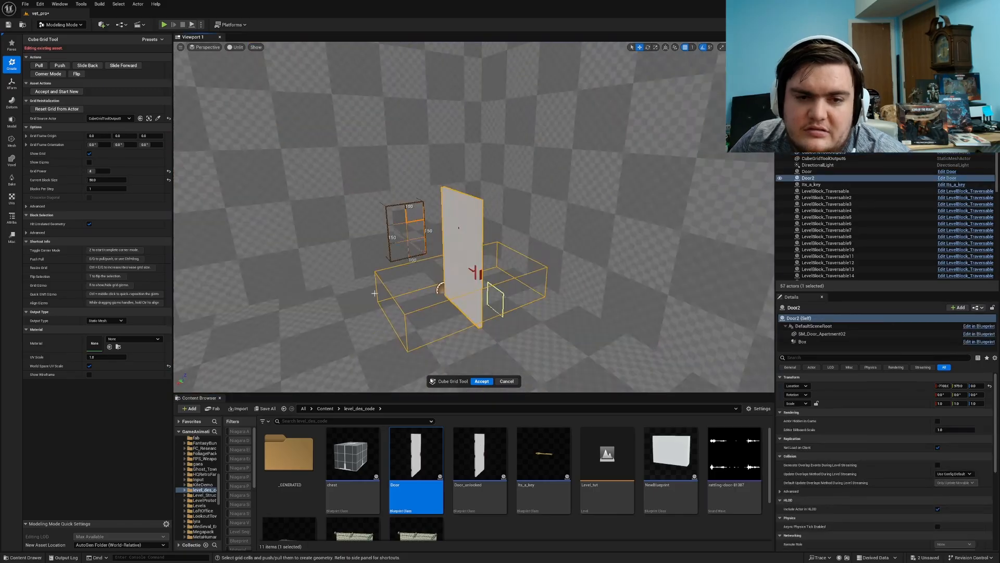
key("ctrl+z")
Set RectLight15's intensity to 0.5 and lower the light inside the dark room.
left_click(164, 24)
key("Escape")
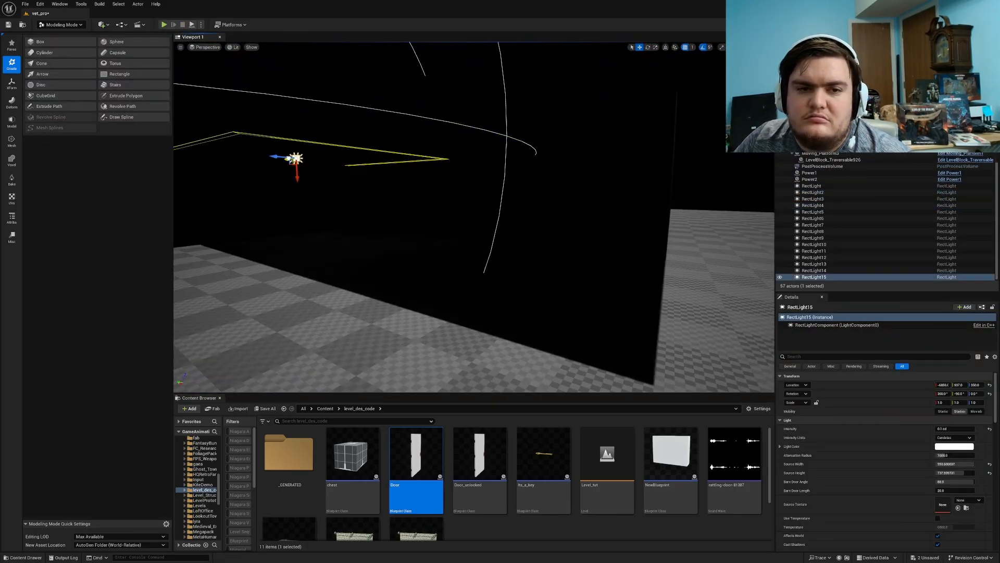
right_click_drag(469, 218, 521, 198)
left_click(951, 429)
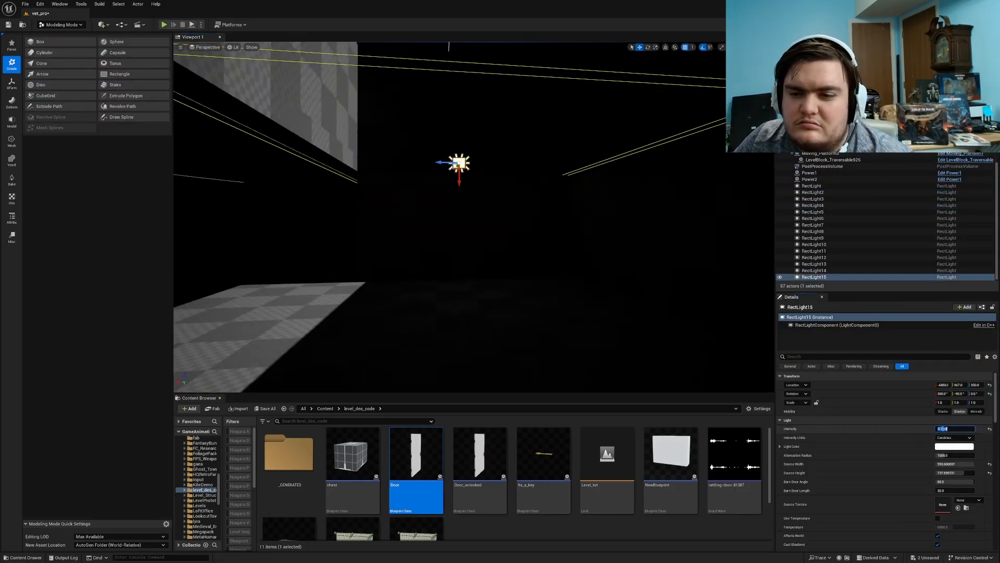
type("0.5")
key("Return")
left_click_drag(496, 56, 476, 168)
Playtest the room by running the character toward the small doorway to check its size and the lighting.
key("alt+p")
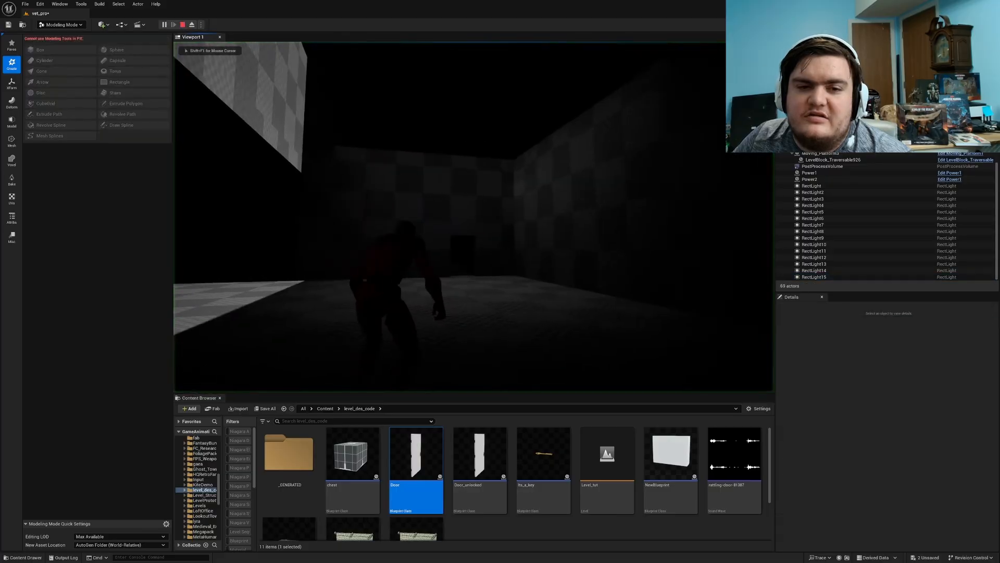
key("w")
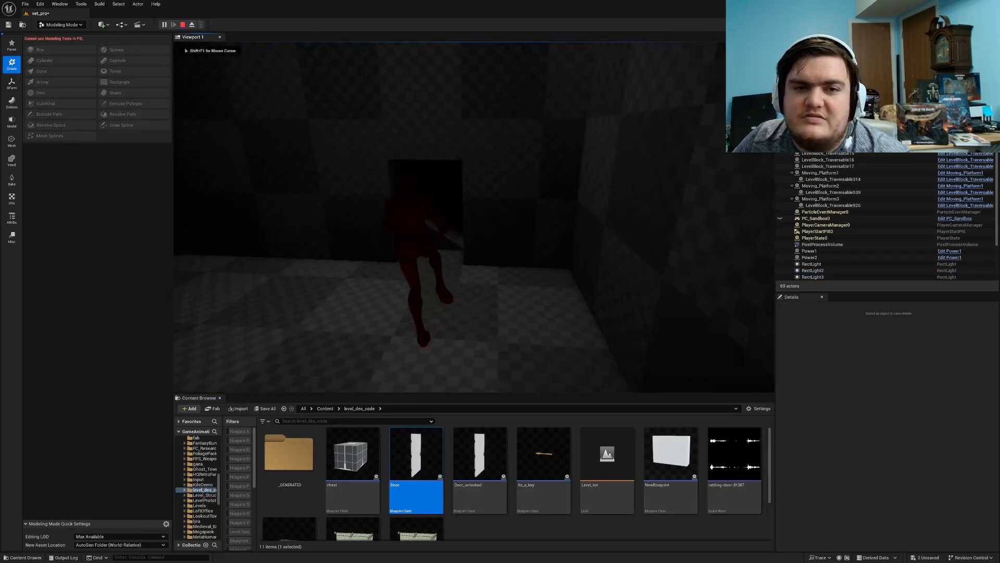
key("Escape")
scroll(515, 195, "down", 4)
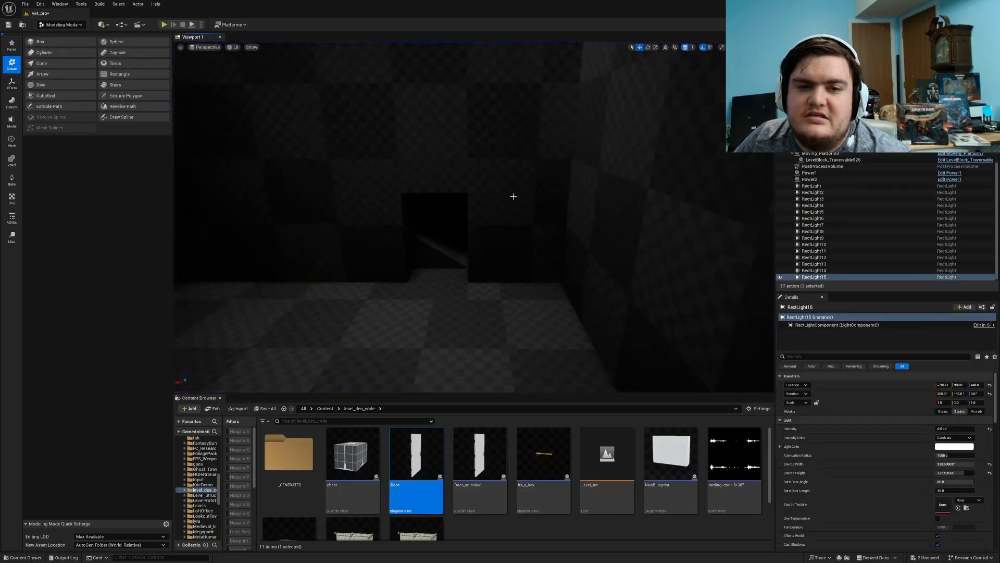
key("Delete")
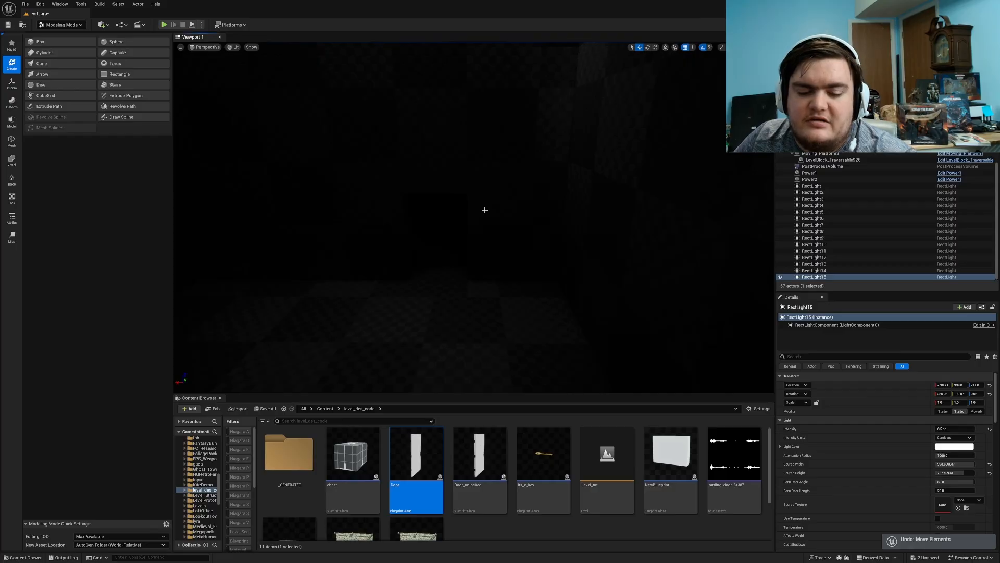
key("ctrl+y")
Open CubeGridToolOutput5 in the Cube Grid tool with unlit view and fill the low doorway back in.
left_click(485, 210)
left_click(44, 95)
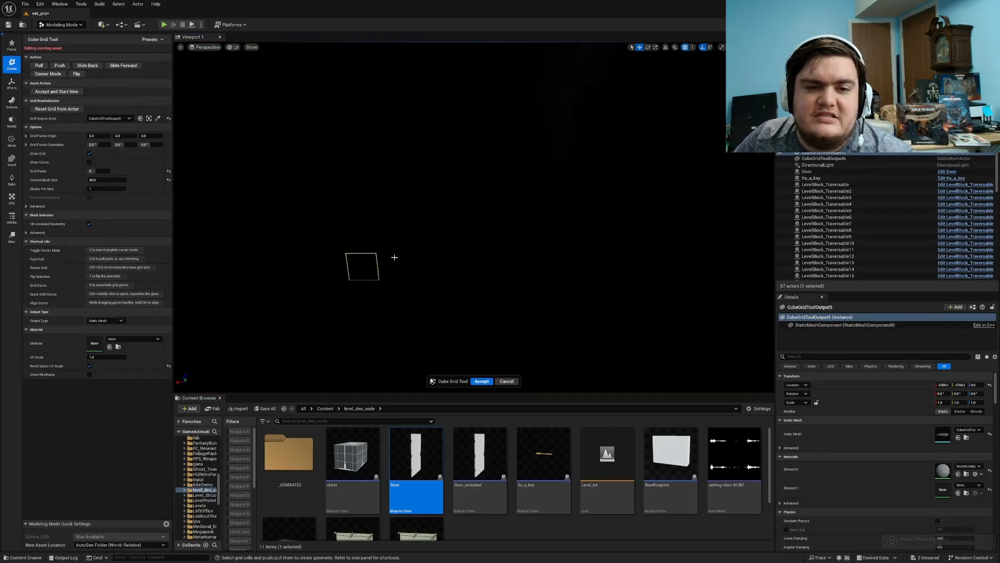
key("alt+3")
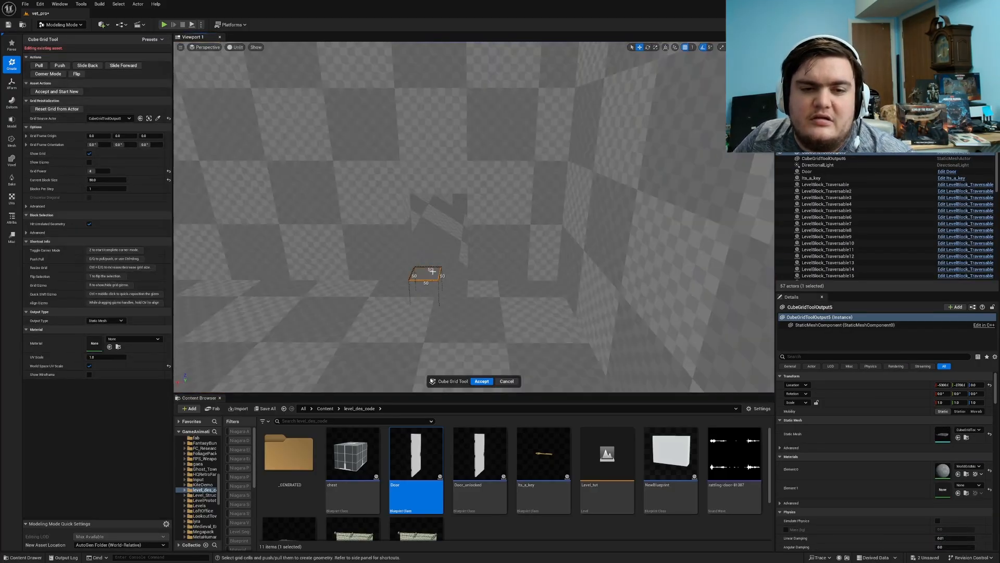
key("e")
key("e")
key("e")
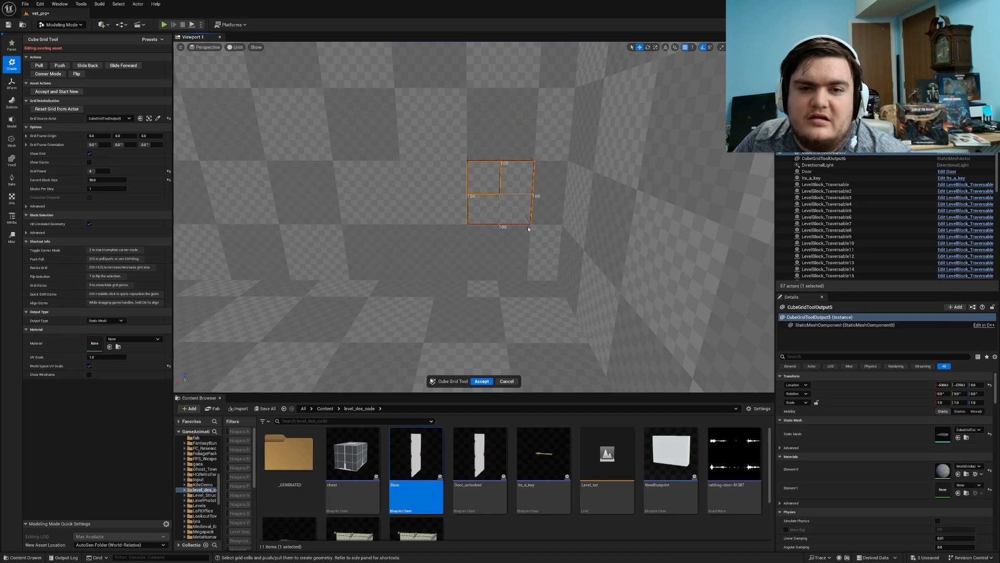
Carve a taller doorway into the wall near the corner, pushing back a 150 by 50 row at its top, and accept the edit.
key("q")
key("w")
right_click_drag(537, 260, 703, 260)
right_click_drag(283, 190, 378, 198)
right_click_drag(495, 208, 501, 209)
key("w")
left_click_drag(454, 208, 376, 210)
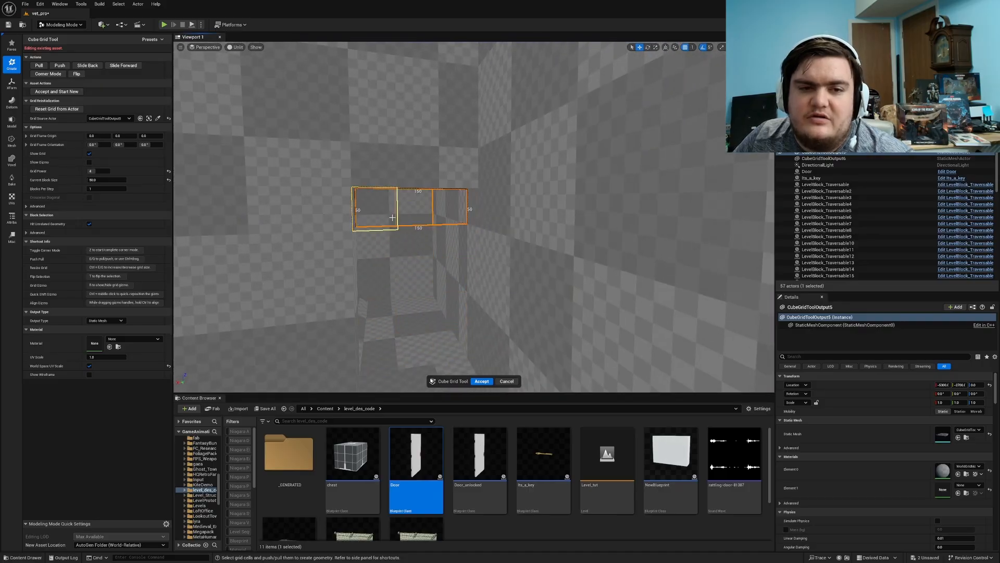
left_click(482, 381)
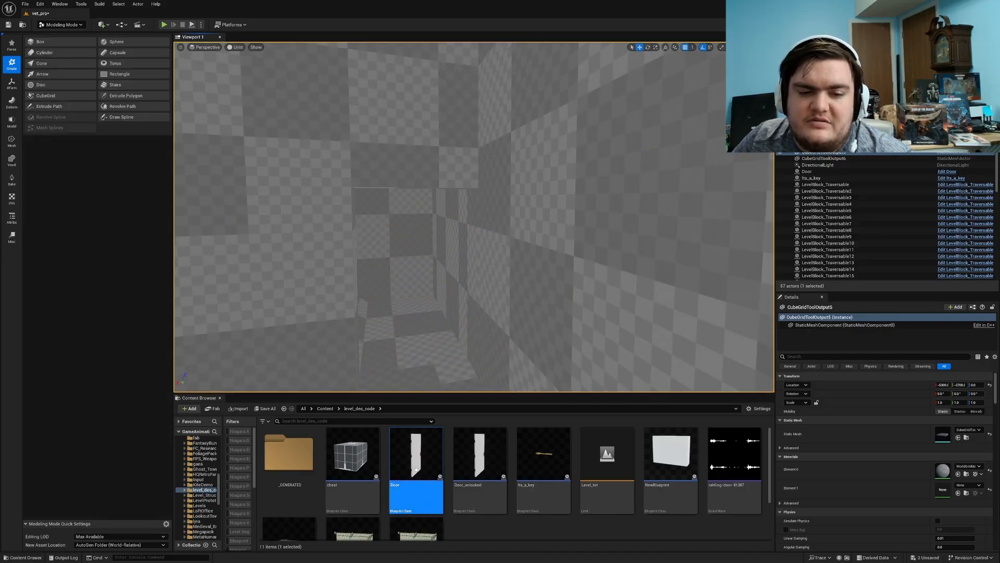
Place the Door blueprint at the new doorway, rotate it -90 degrees about Z, and align it with the opening.
left_click_drag(415, 453, 416, 312)
key("e")
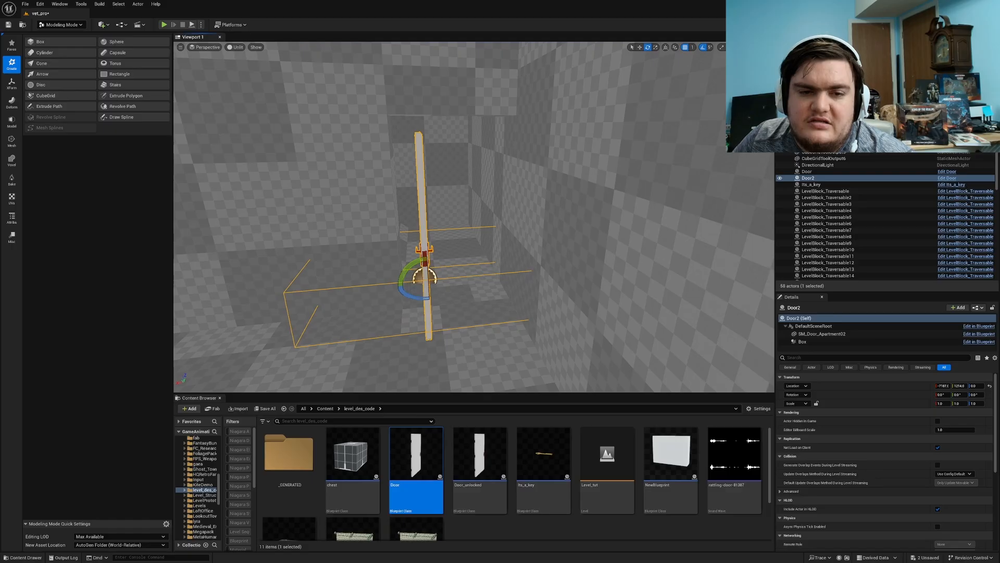
mouse_move(409, 296)
right_mouse_down()
mouse_move(526, 296)
mouse_move(410, 295)
right_mouse_up()
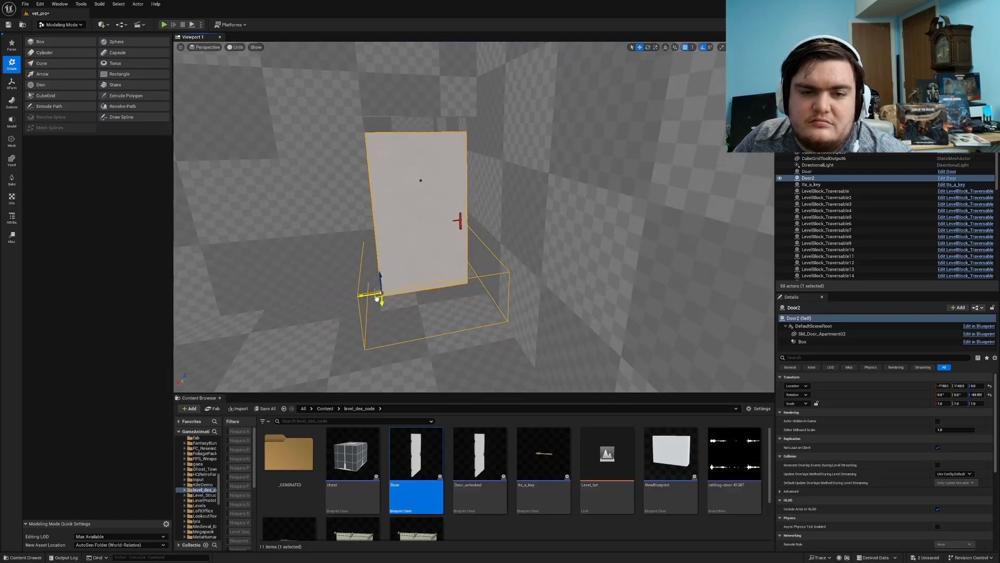
key("Escape")
right_click_drag(382, 302, 469, 299)
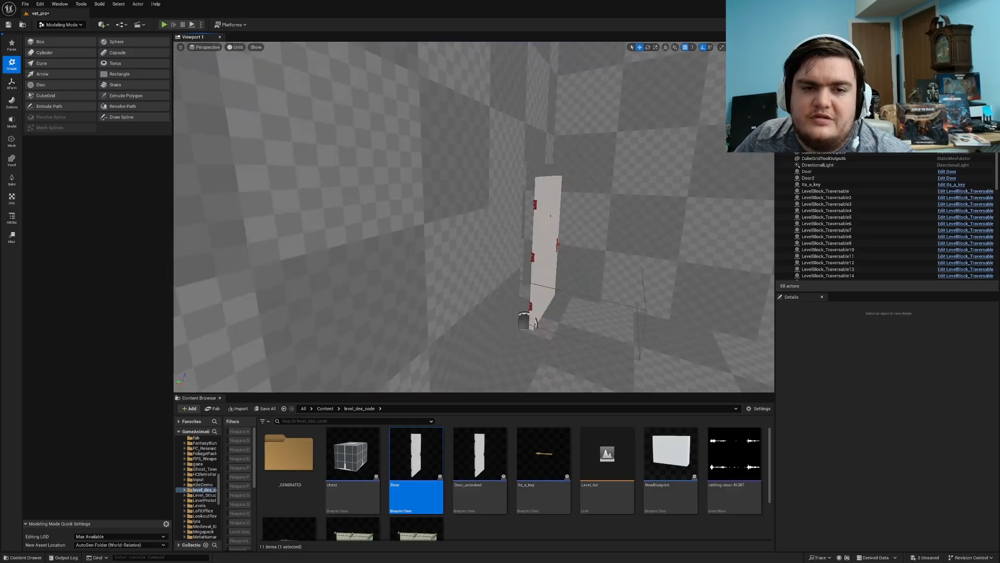
left_click(483, 252)
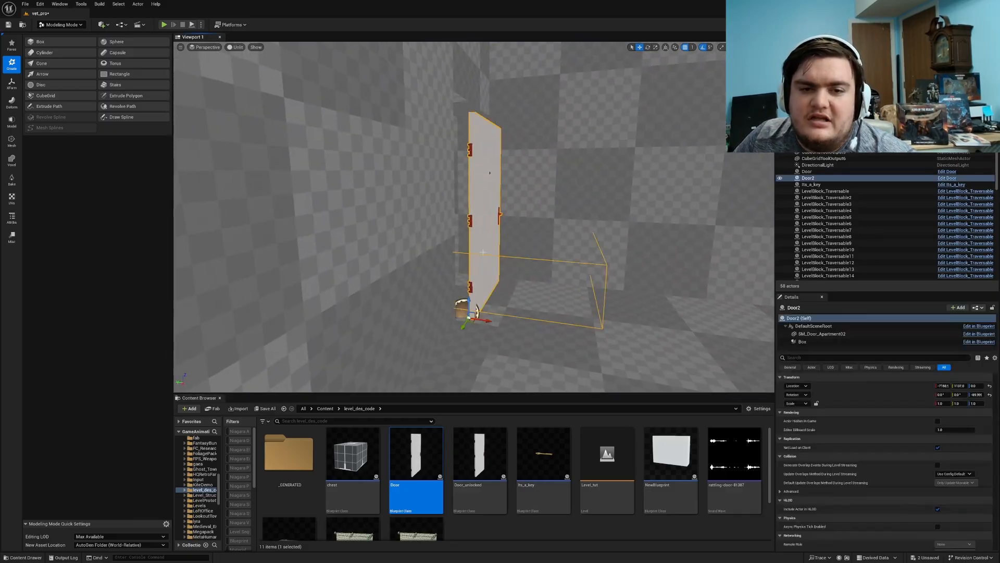
mouse_move(495, 330)
right_mouse_down()
mouse_move(391, 329)
mouse_move(479, 329)
mouse_move(407, 315)
mouse_move(333, 320)
mouse_move(536, 323)
mouse_move(250, 315)
mouse_move(443, 317)
mouse_move(317, 315)
mouse_move(479, 329)
right_mouse_up()
key("Escape")
left_click(480, 330)
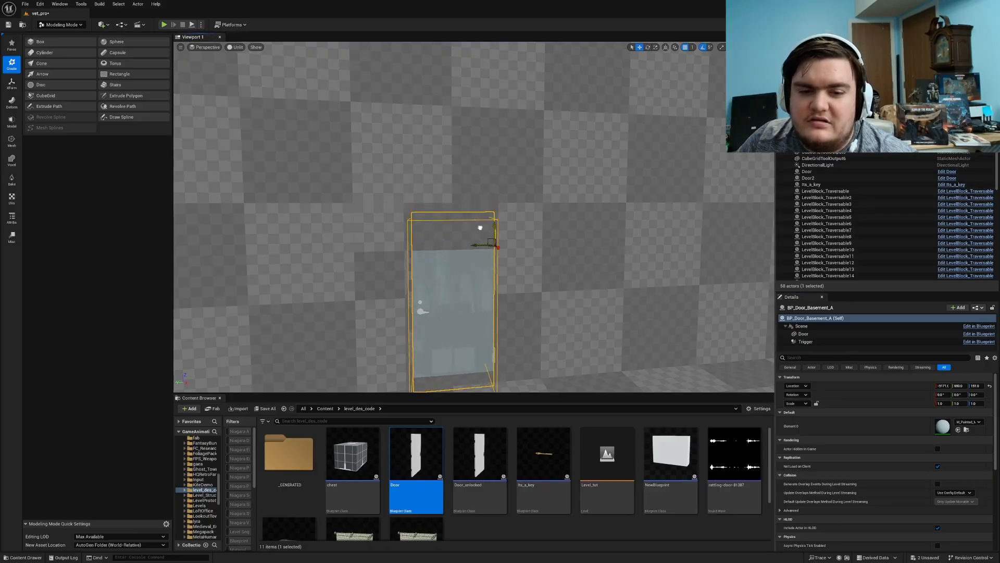
Raise the wall opening around the glass basement door by carving out a 100 by 50 strip above it with Cube Grid.
left_click(325, 143)
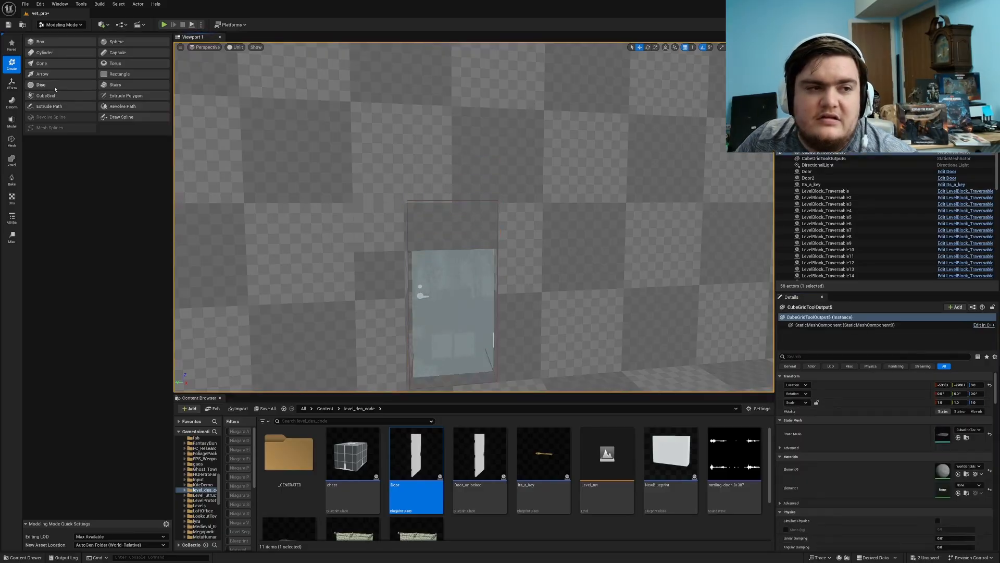
left_click(51, 96)
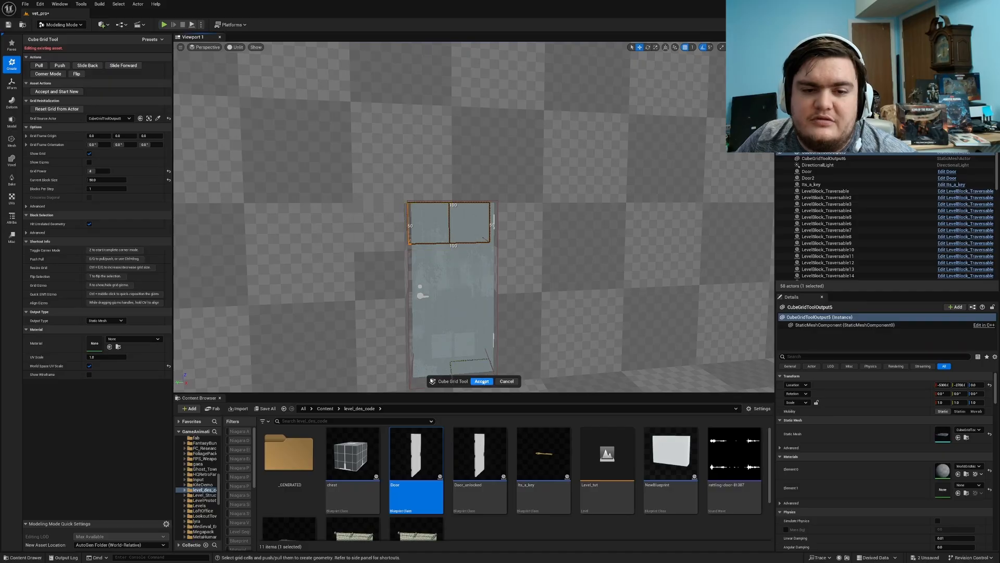
left_click(483, 383)
right_click_drag(407, 281, 415, 282)
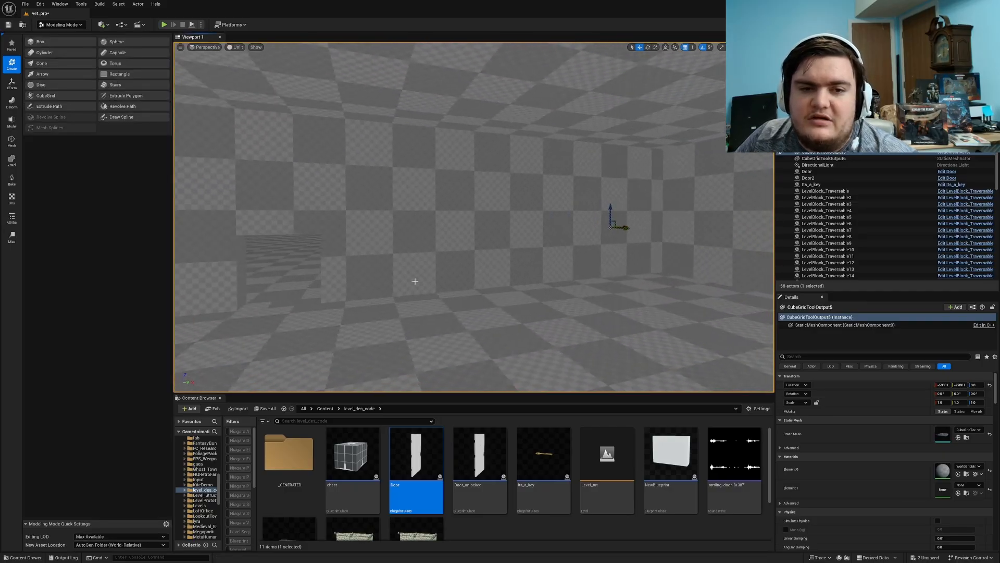
Carve a long window opening about 550 by 150 into the room's wall with the Cube Grid tool and accept it.
left_click(46, 96)
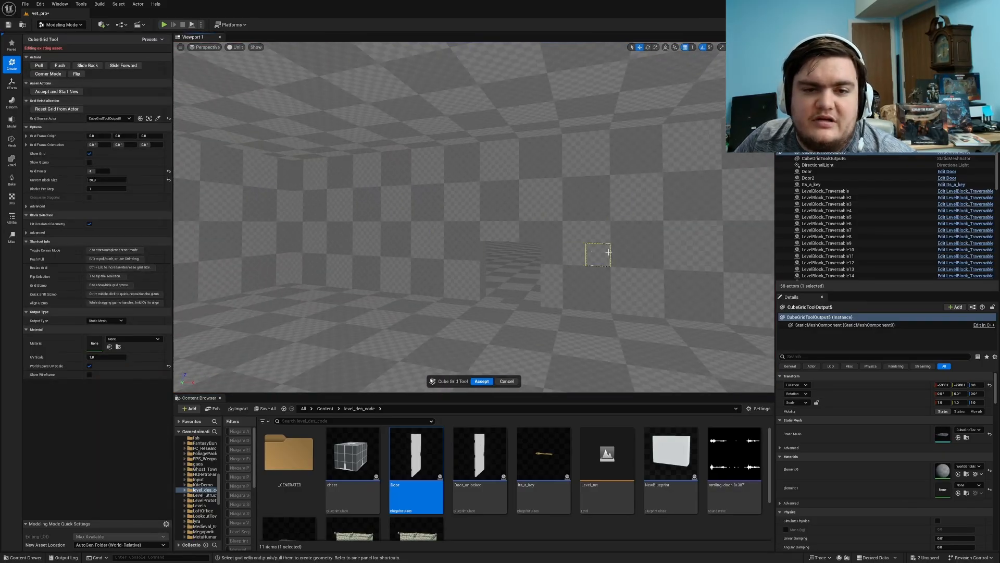
mouse_move(608, 253)
right_mouse_down()
mouse_move(646, 253)
mouse_move(599, 253)
right_mouse_up()
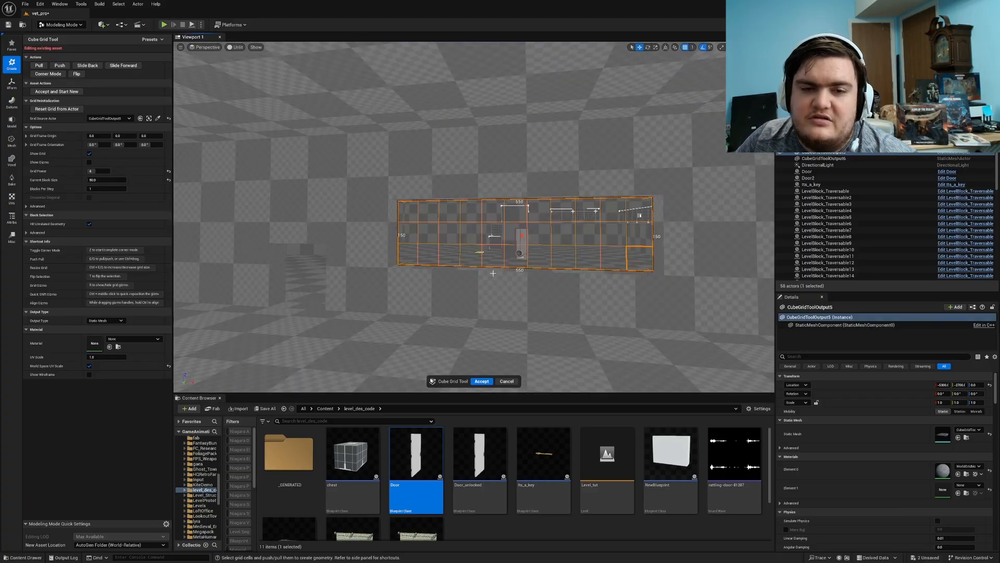
left_click(482, 383)
right_click_drag(476, 313, 496, 297)
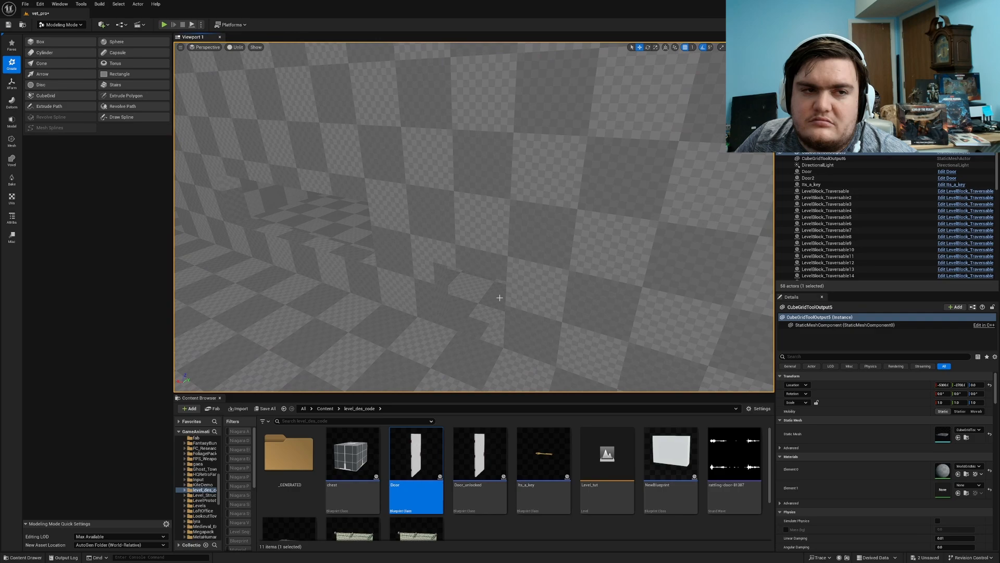
Playtest the level by running through the dark room to check the new openings.
left_click(163, 25)
key("w")
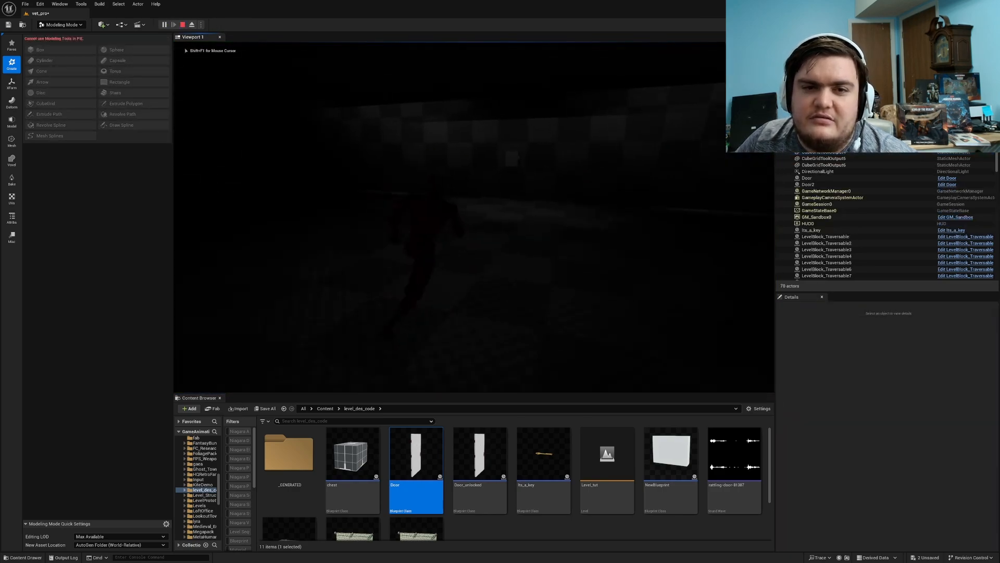
key("Escape")
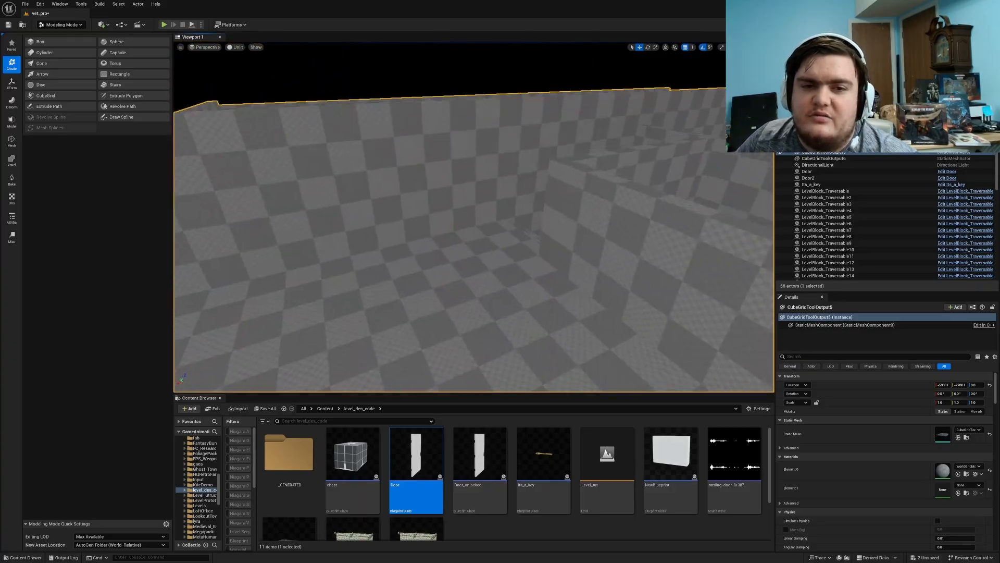
Place a chest blueprint on the room's floor, scale it to 2 on all axes, and rotate it -90 degrees about Z.
right_click_drag(474, 216, 381, 221)
left_click_drag(359, 453, 371, 435)
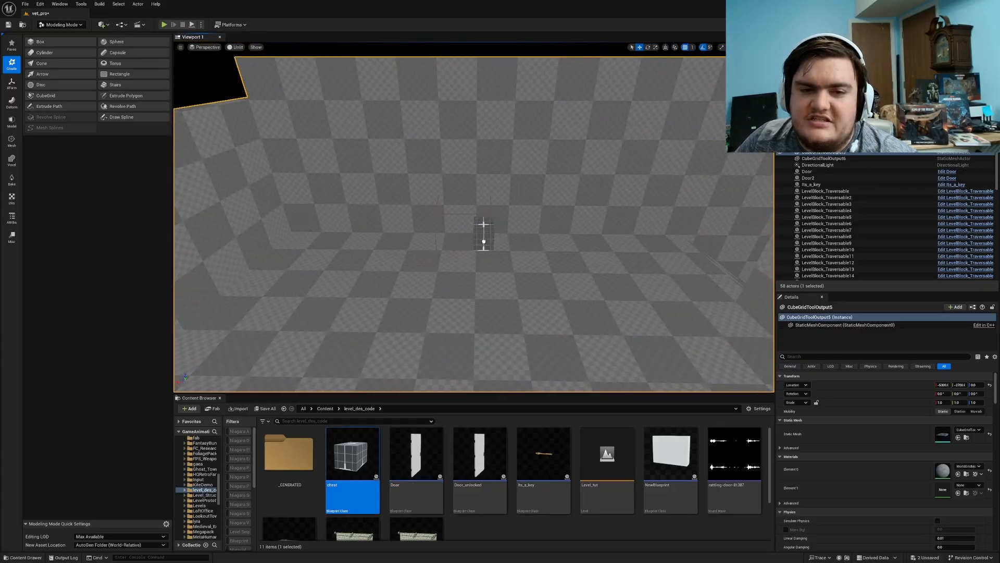
left_click_drag(483, 241, 484, 242)
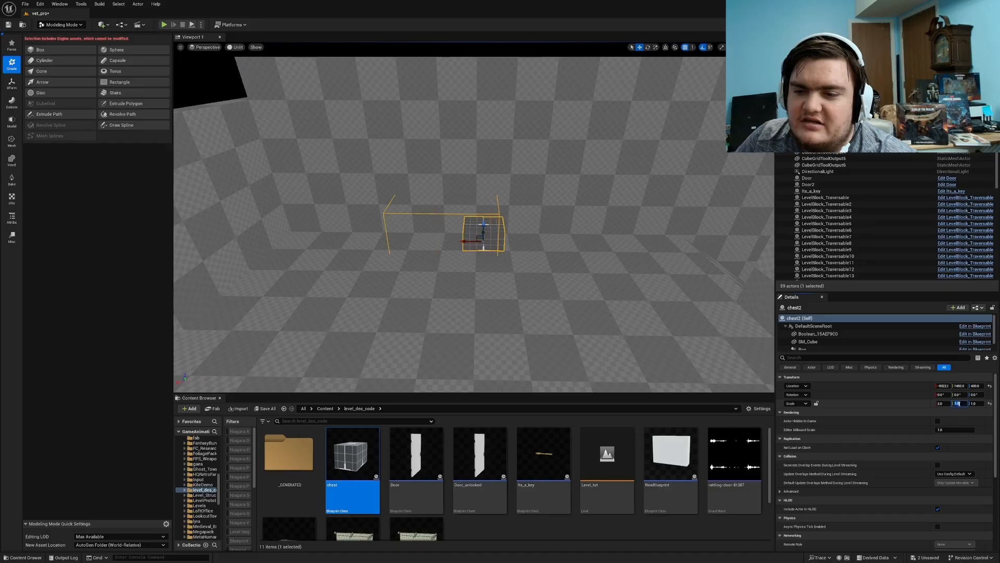
type("2")
right_click_drag(562, 297, 511, 248)
left_click_drag(523, 250, 510, 251)
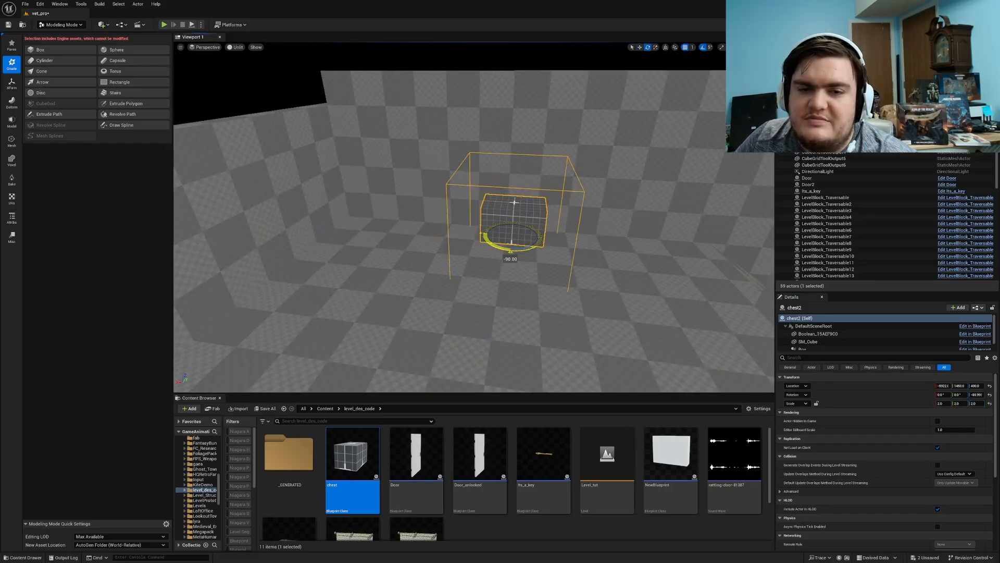
right_click_drag(511, 251, 430, 254)
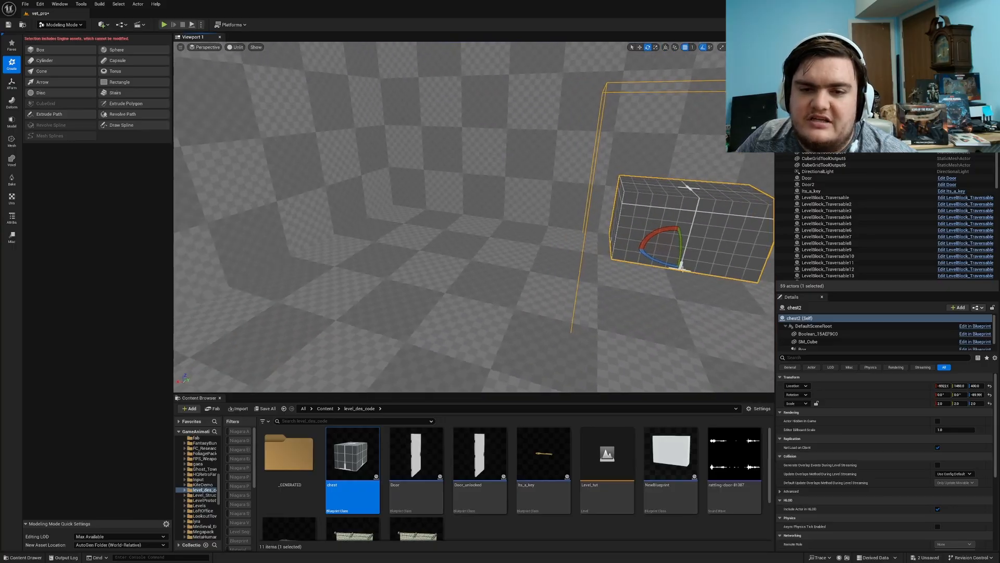
Rotate the placed chest diagonally about its vertical axis.
left_click_drag(661, 264, 677, 264)
right_click_drag(509, 274, 469, 275)
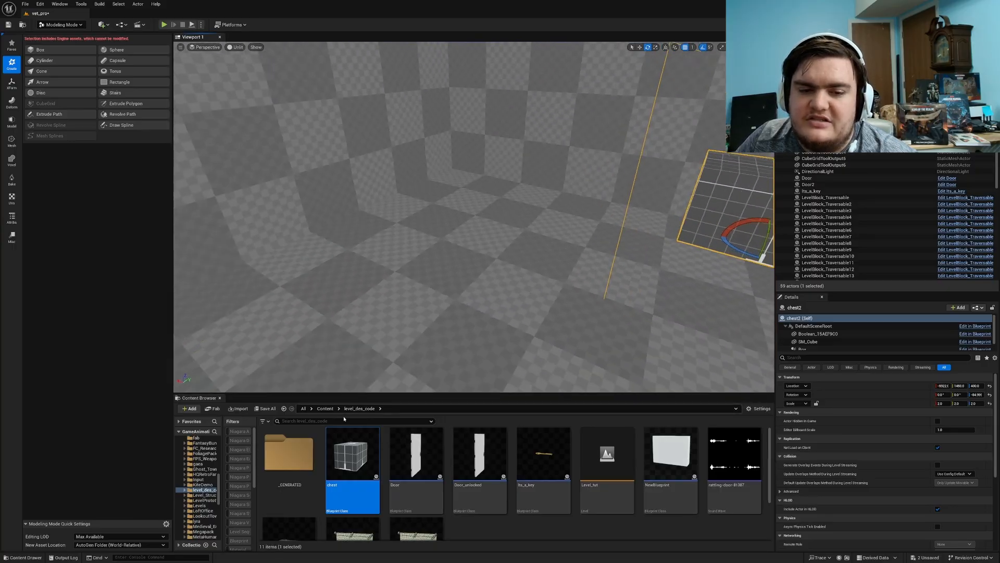
Place a BP_ConsoleTable_A table on the room's floor and put an Its_a_key blueprint on top of it.
left_click(324, 409)
left_click(355, 421)
type("table")
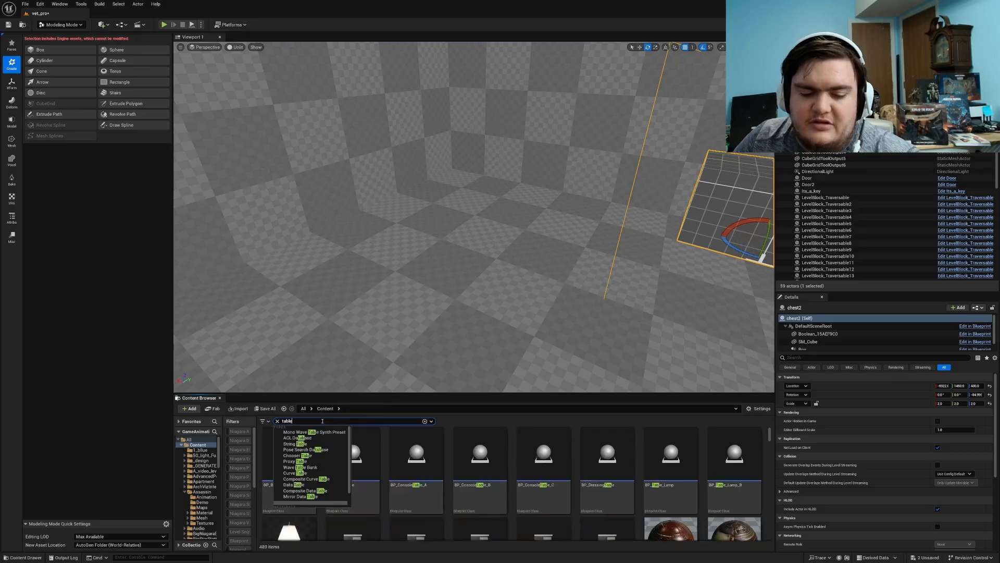
left_click_drag(417, 461, 345, 237)
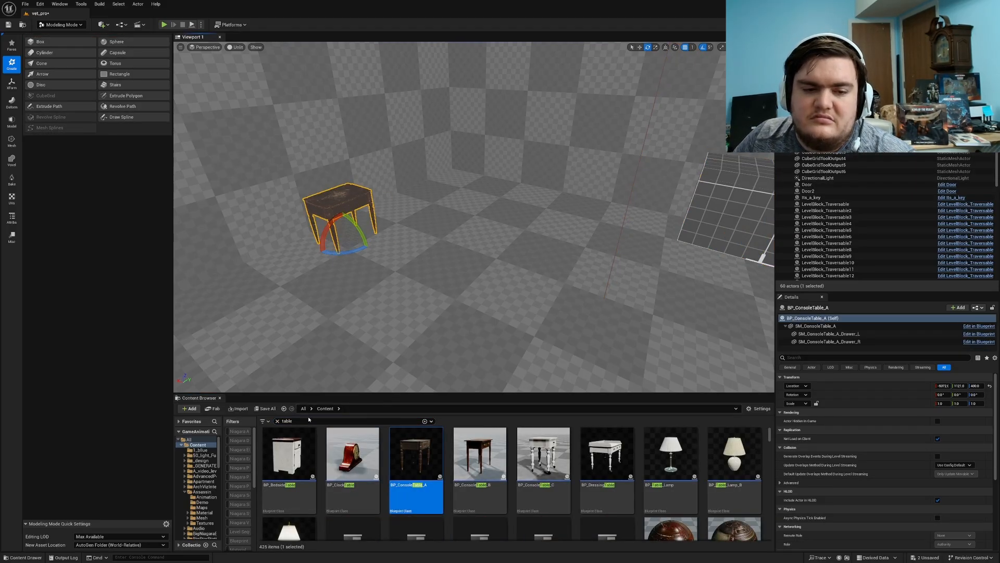
type("key")
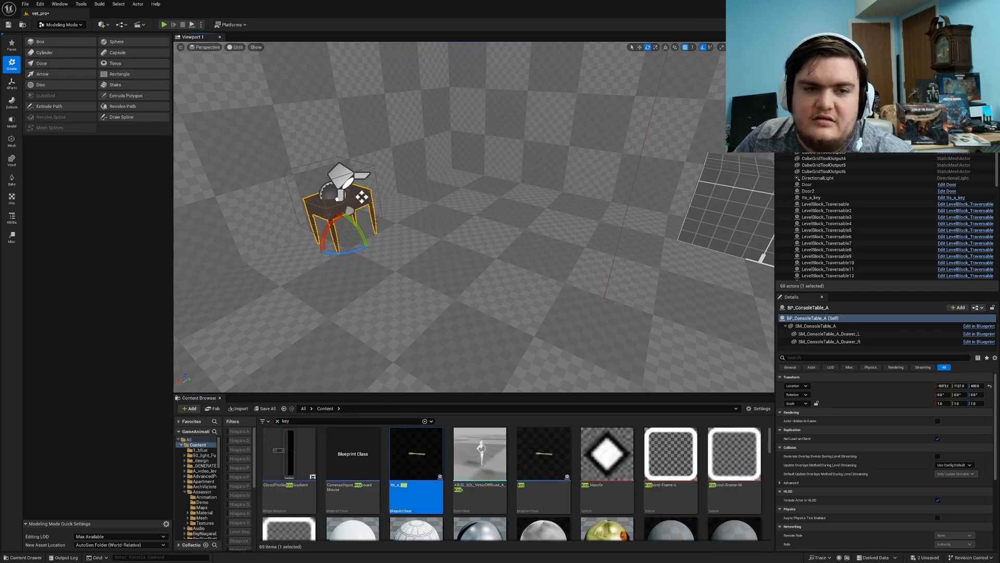
left_click_drag(337, 199, 337, 199)
Playtest the dark room by running up to its basement door and on to the doorway in the wall.
right_click_drag(361, 197, 729, 182)
mouse_move(474, 209)
right_mouse_down()
mouse_move(469, 229)
mouse_move(427, 224)
mouse_move(515, 211)
mouse_move(490, 217)
right_mouse_up()
mouse_move(321, 175)
right_mouse_down()
mouse_move(302, 177)
mouse_move(321, 175)
right_mouse_up()
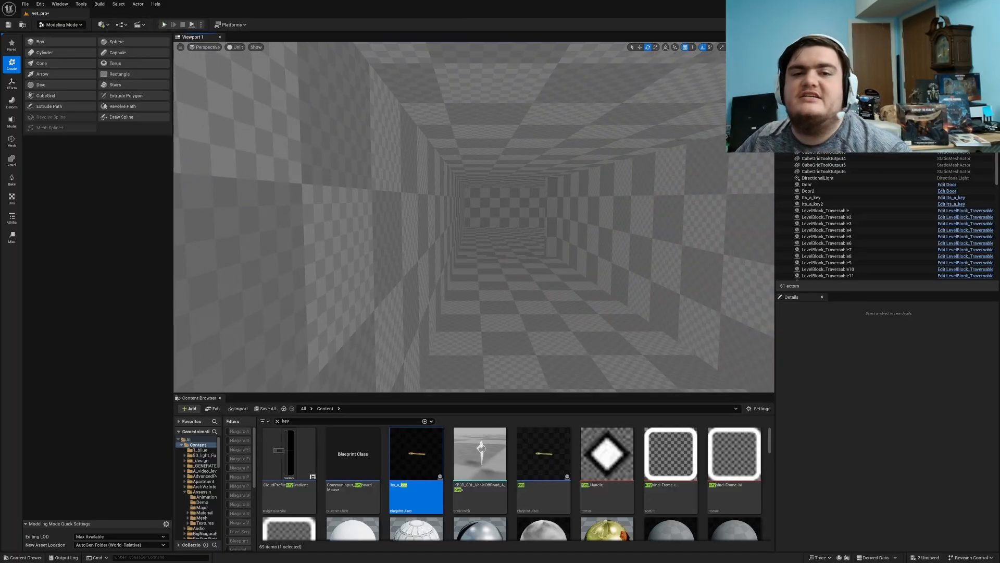
key("alt+p")
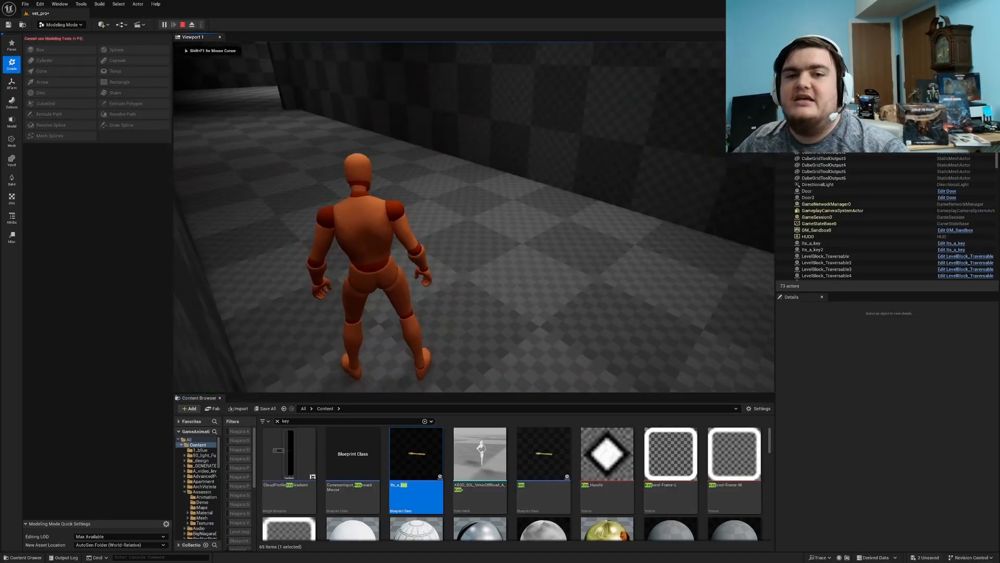
key("w")
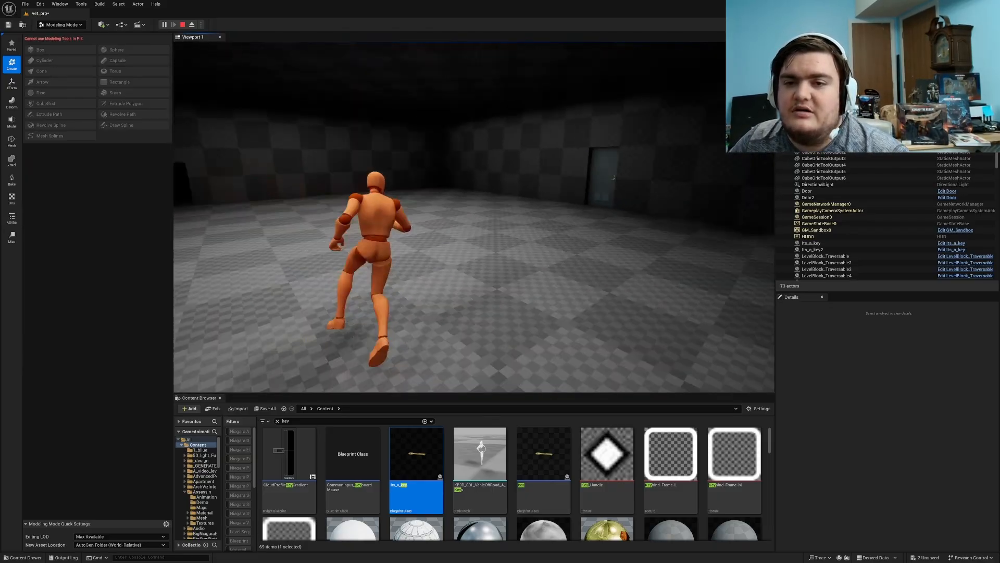
key("w")
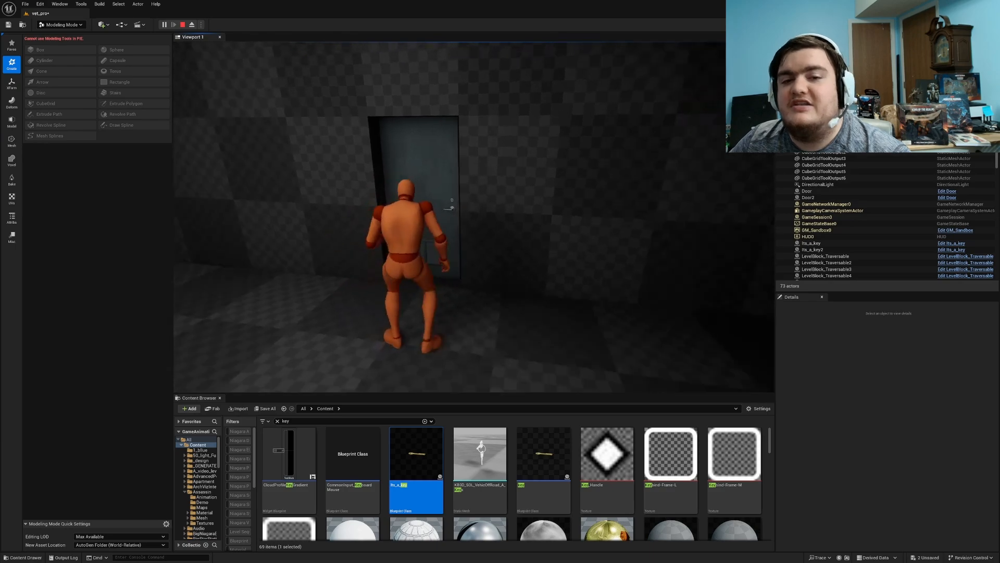
key("w")
key("w")
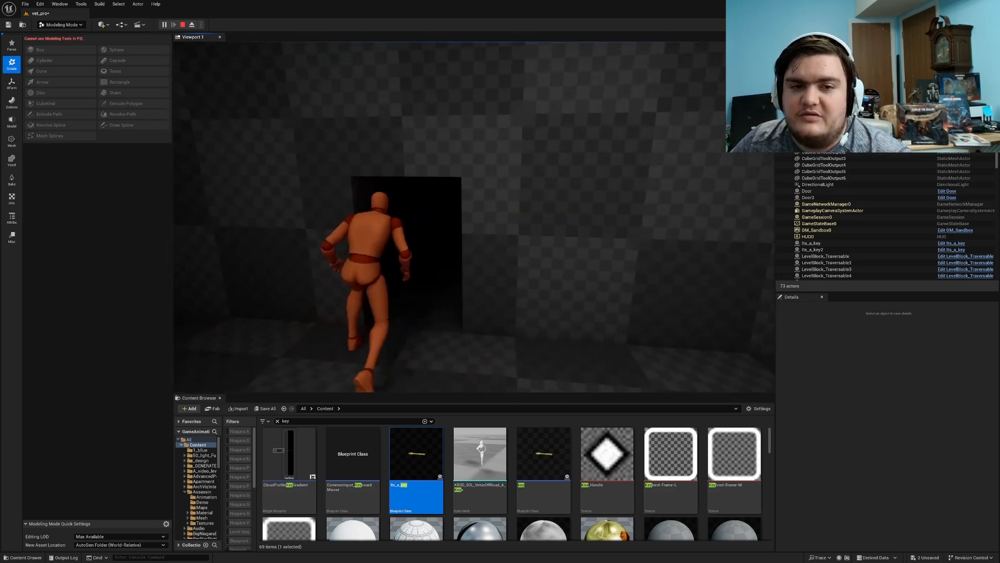
key("Escape")
left_click(399, 144)
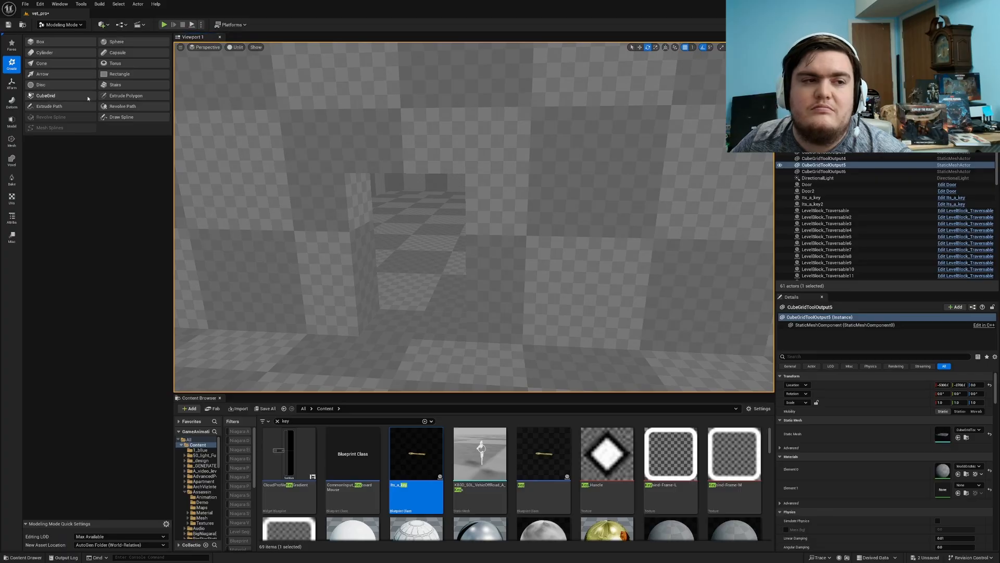
left_click(88, 98)
left_click(485, 381)
Select the Trigger box of the BP_Door_Basement_A door and switch the viewport to lit shading.
right_click_drag(474, 235, 469, 261)
left_click(385, 297)
left_click(801, 343)
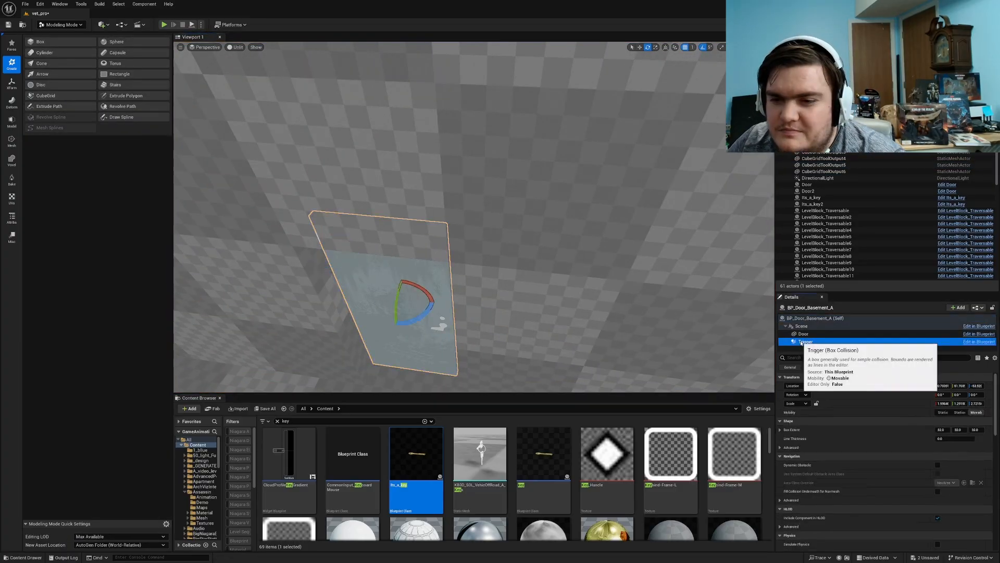
key("w")
left_click_drag(410, 278, 416, 383)
right_click_drag(417, 261, 427, 218)
key("alt+4")
key("Escape")
Duplicate the BP_Door_Basement_A door into the open floor area of the dark room.
right_click_drag(528, 298, 651, 216)
left_click(651, 216)
left_click_drag(631, 245, 415, 312, "alt")
left_click(806, 341)
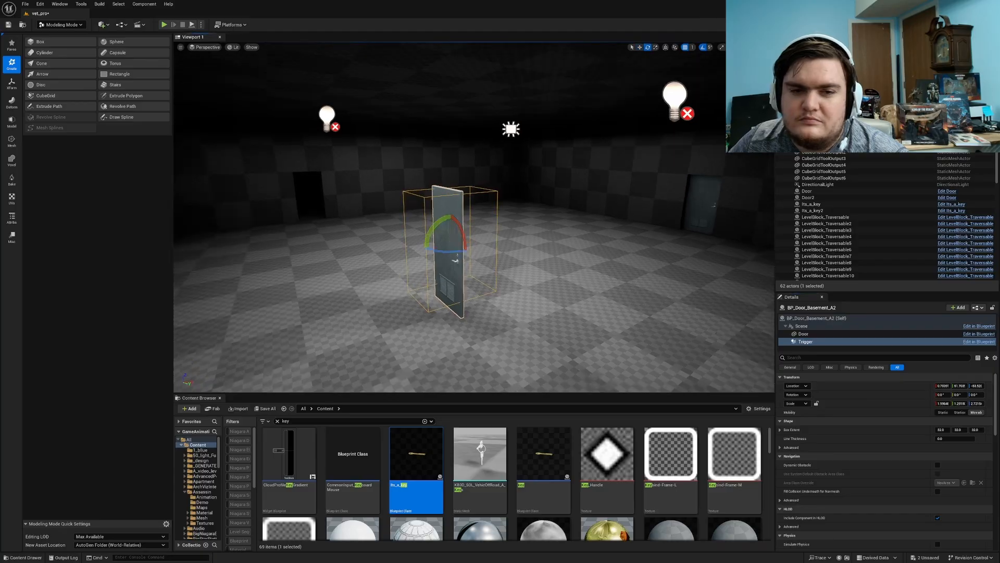
key("ctrl+z")
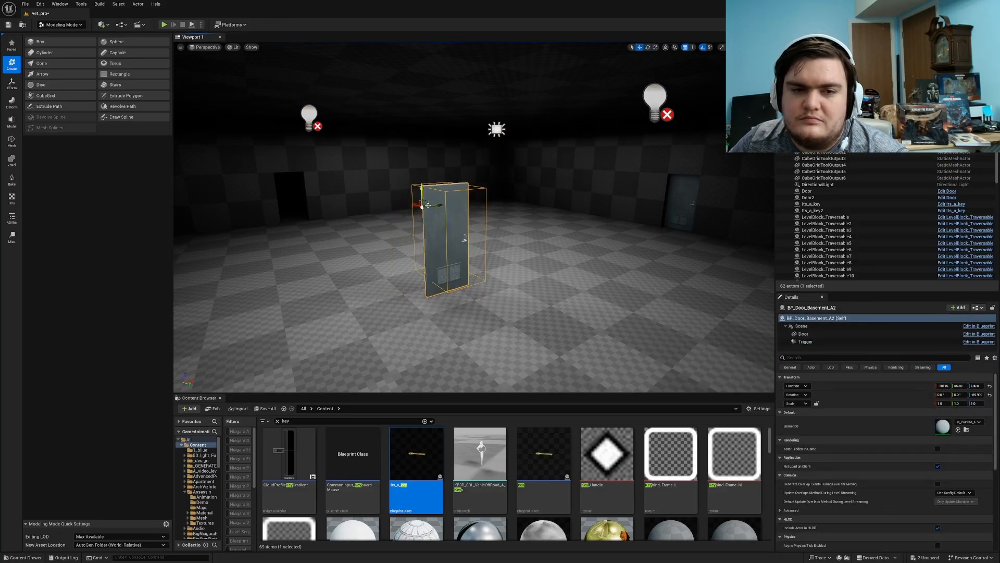
Move the duplicated basement door into the room's empty doorway and align it with the wall.
right_click_drag(396, 213, 396, 271)
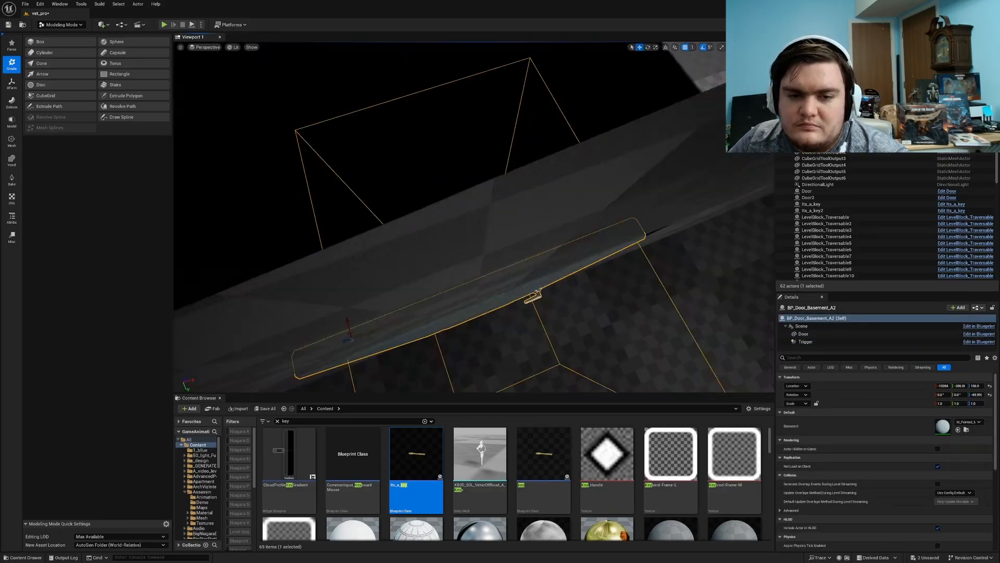
left_click_drag(531, 298, 552, 289)
right_click_drag(552, 289, 260, 209)
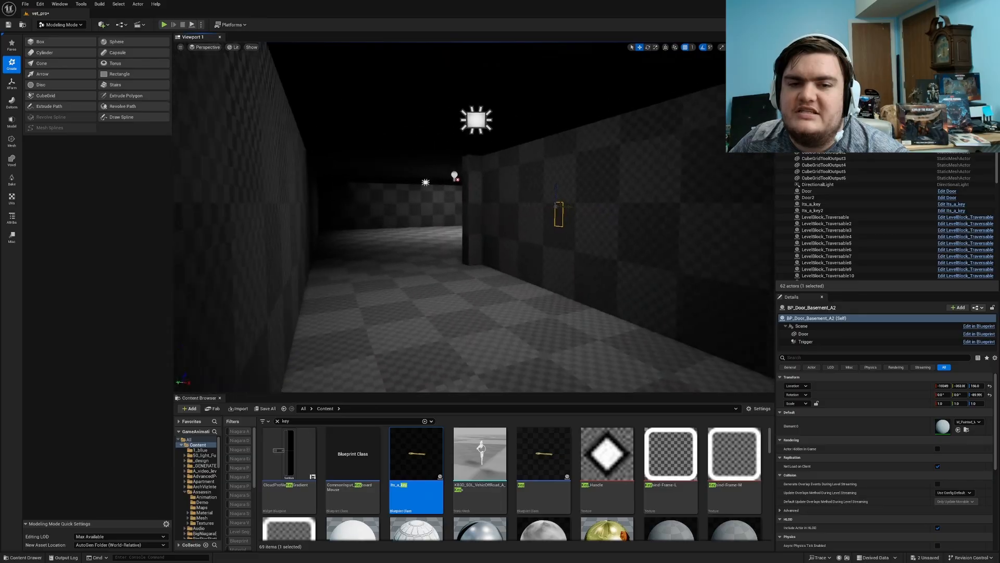
Playtest the dark room by running to both basement doors to check how they work.
left_click(164, 25)
key("w")
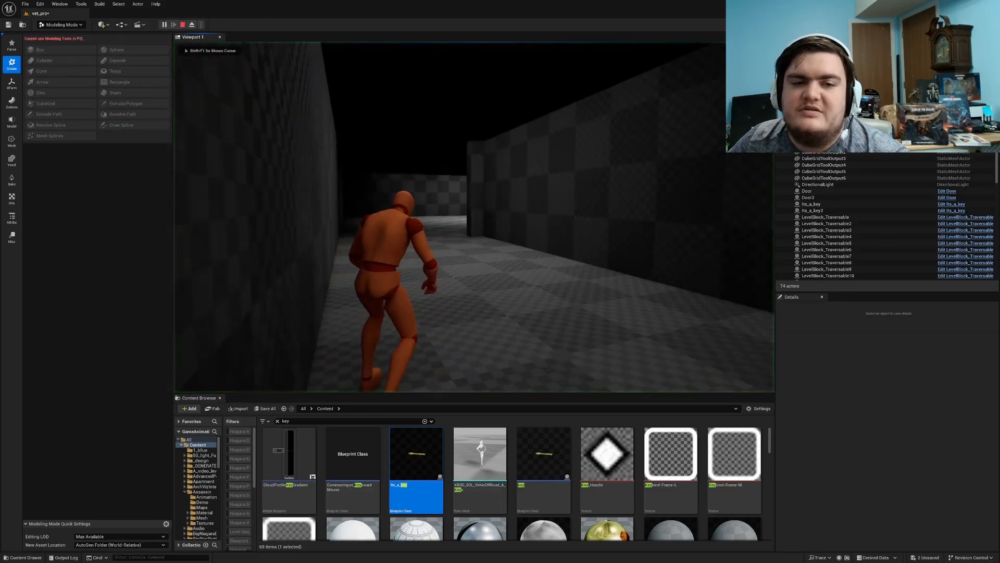
key("w")
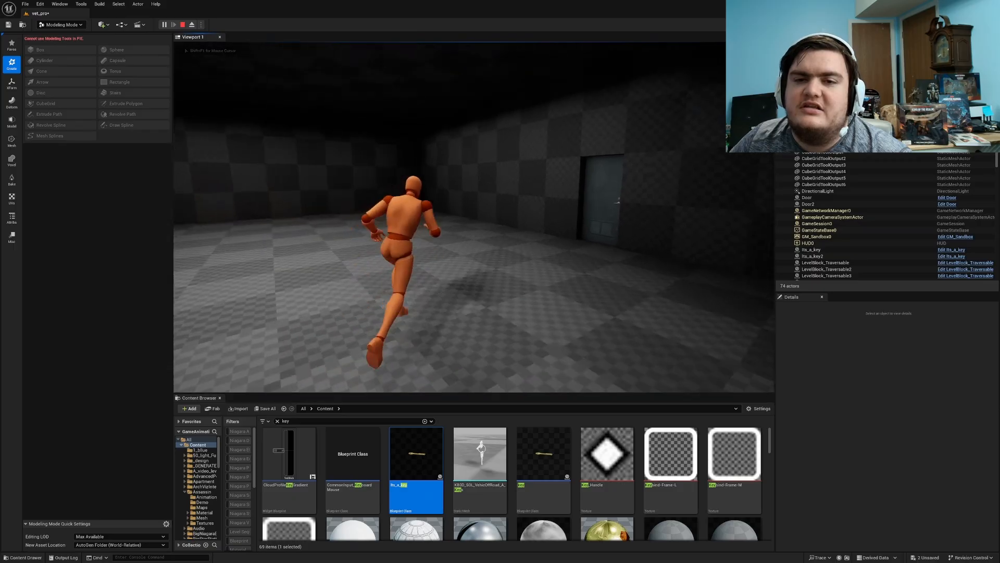
key("w")
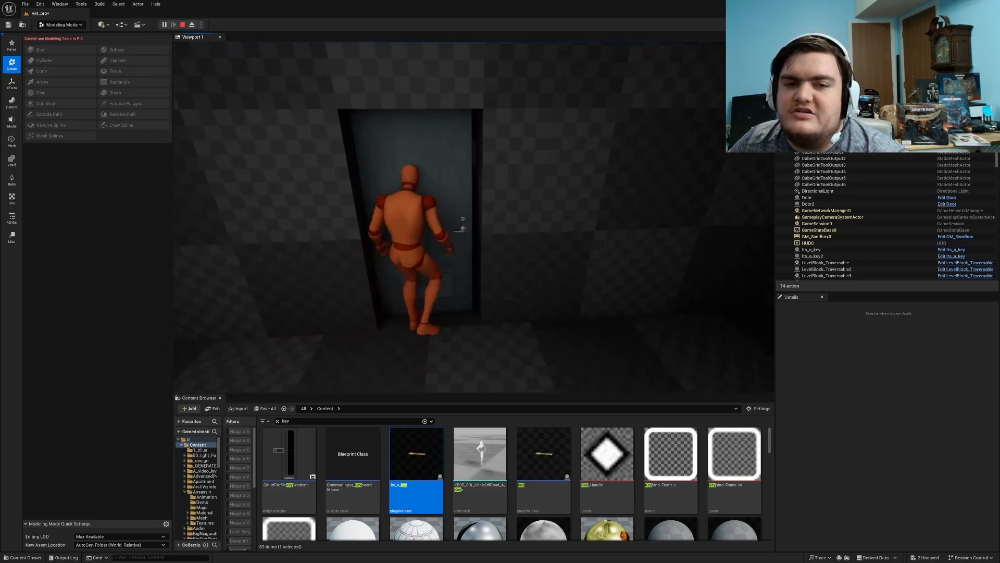
key("w")
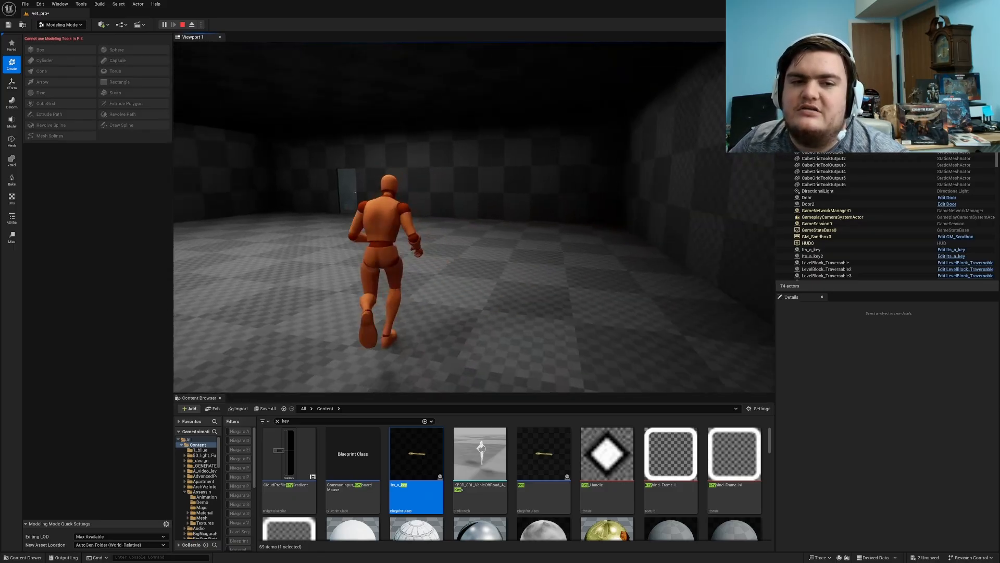
key("w")
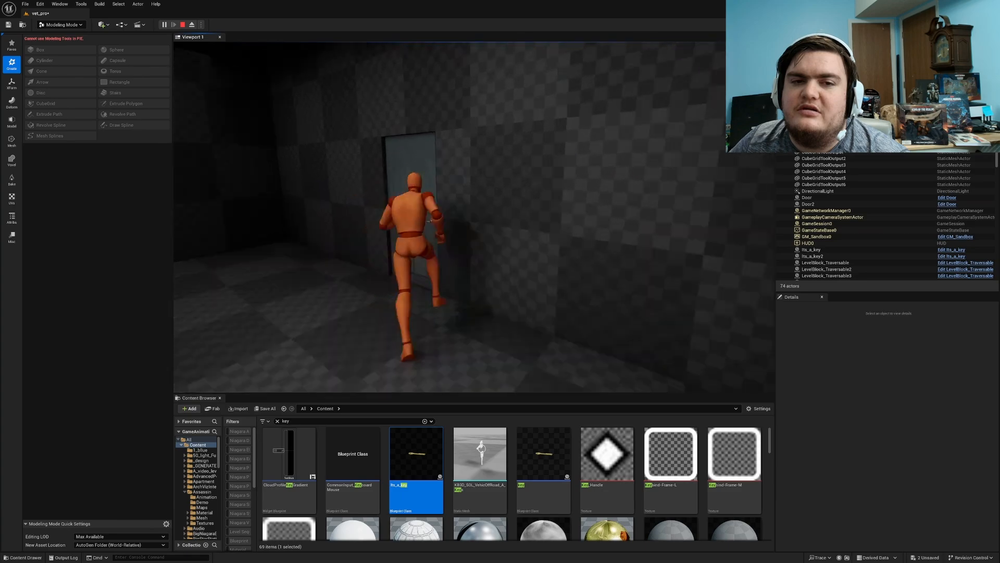
Continue the playtest through the main puzzle area, past the red-button console to the doorway in the dark corner.
key("w")
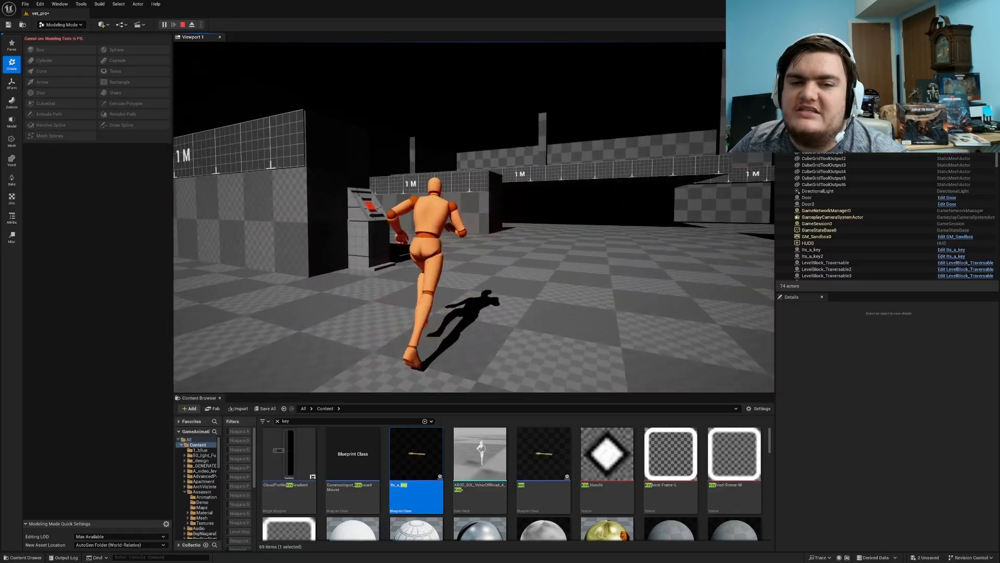
key("w")
key("w")
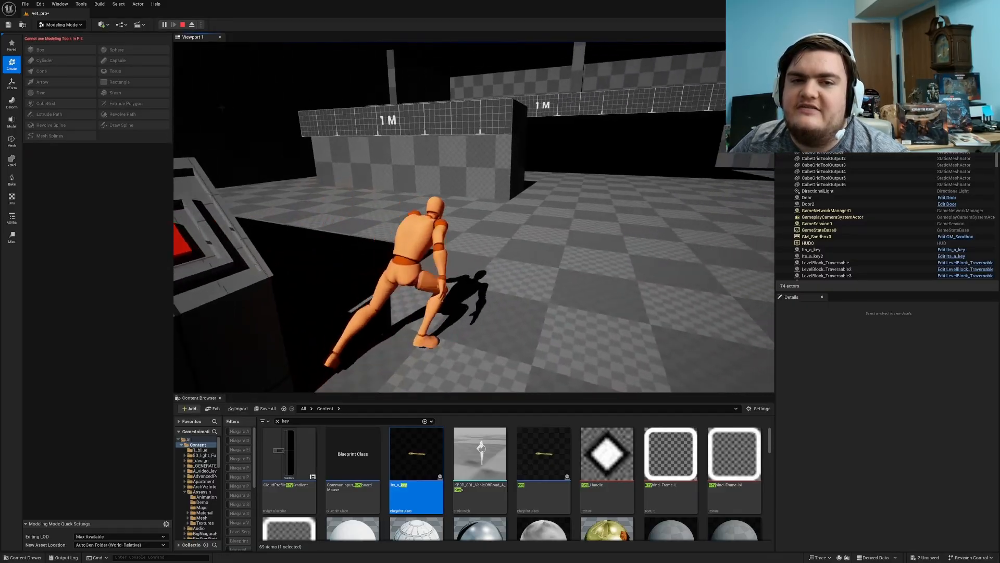
key("w")
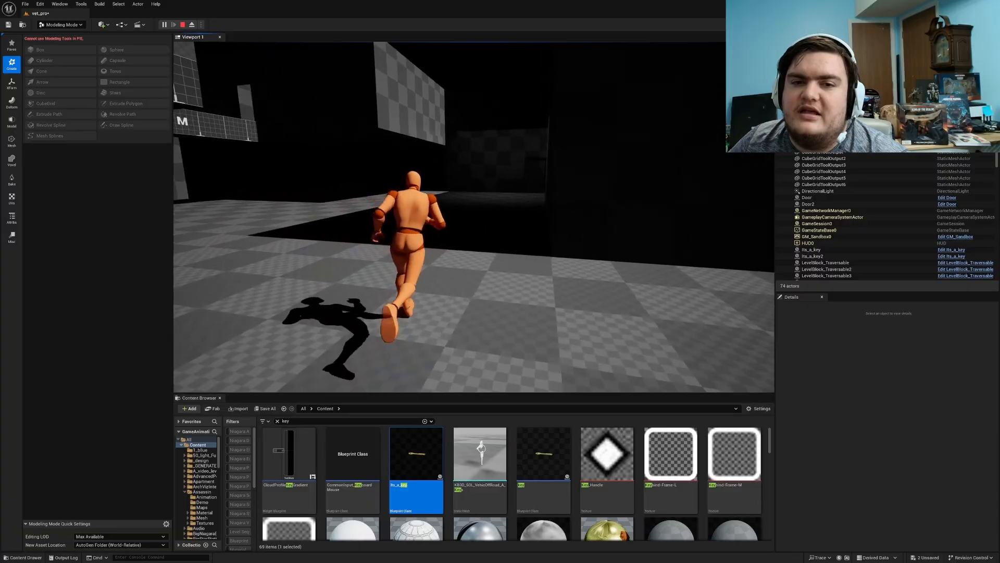
key("w")
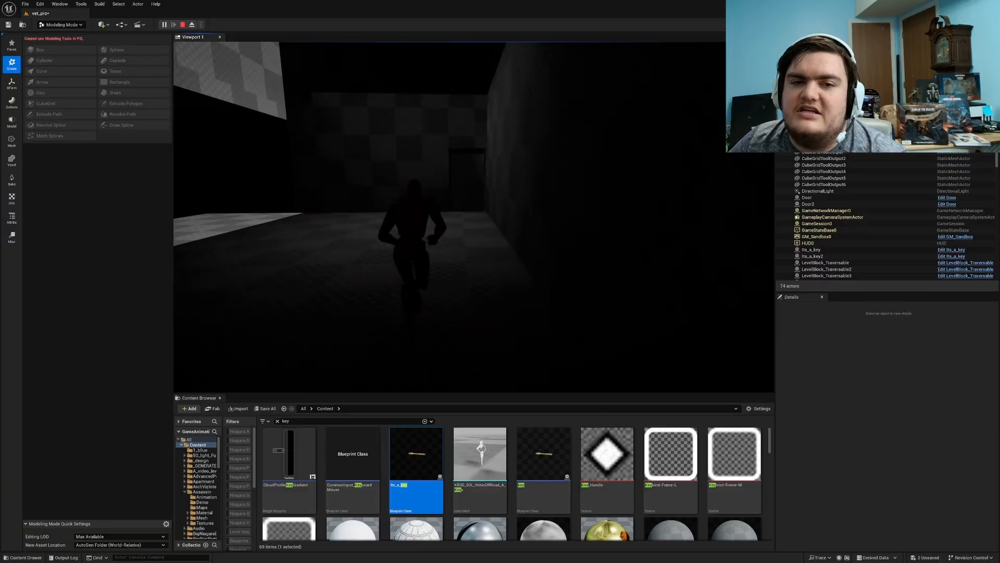
key("w")
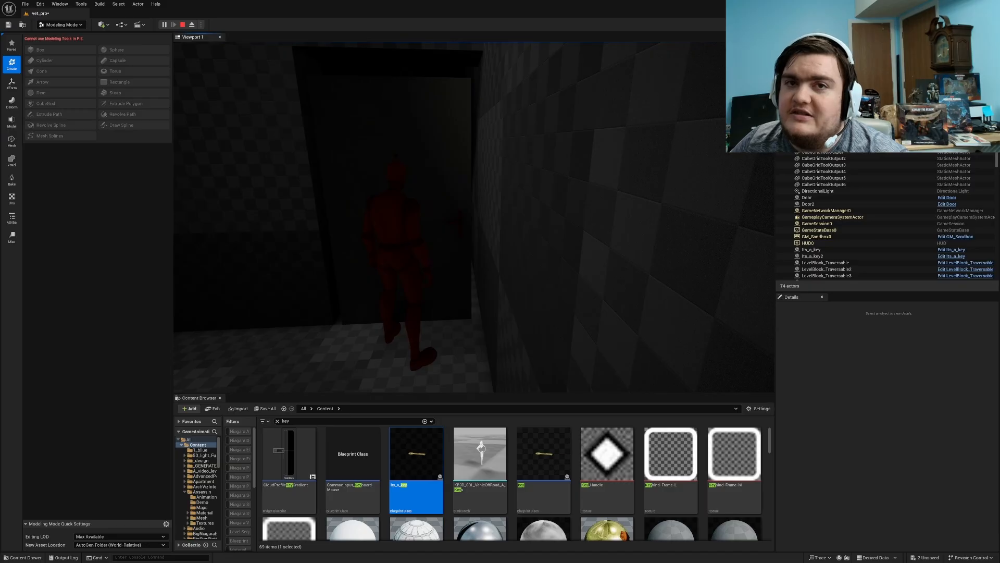
key("w")
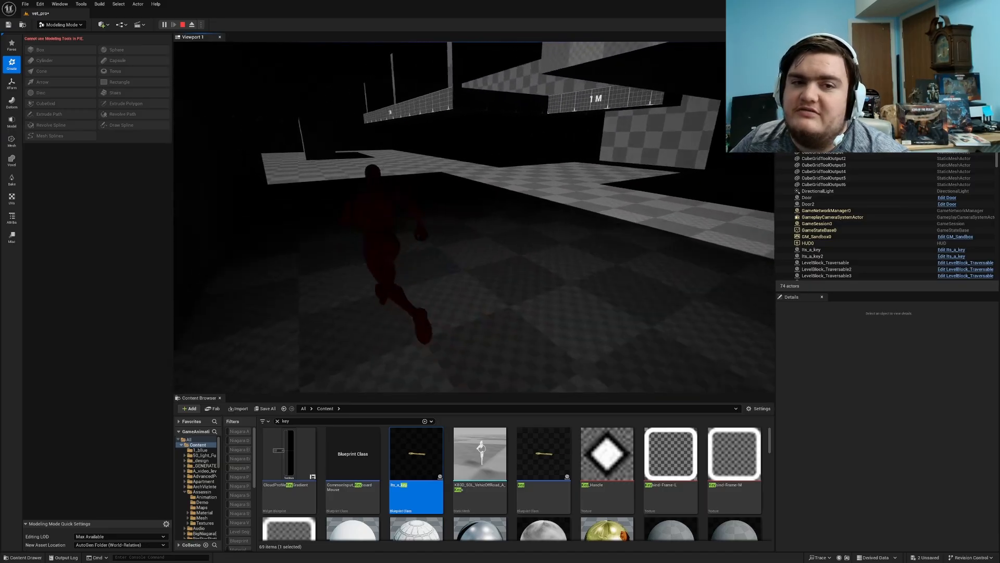
Continue the playtest by running from the dark corner across the main puzzle area, past the red-button console.
key("w")
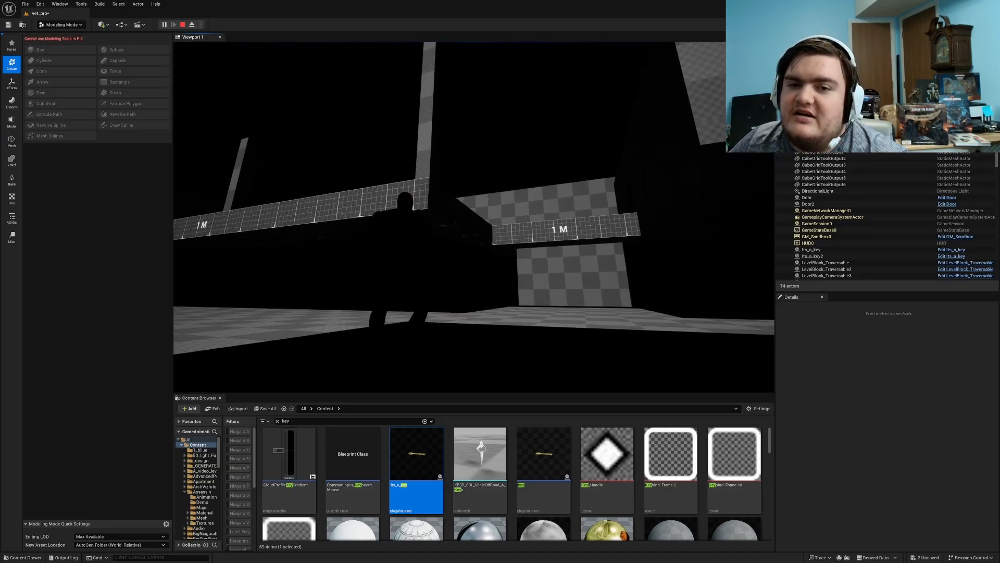
key("w")
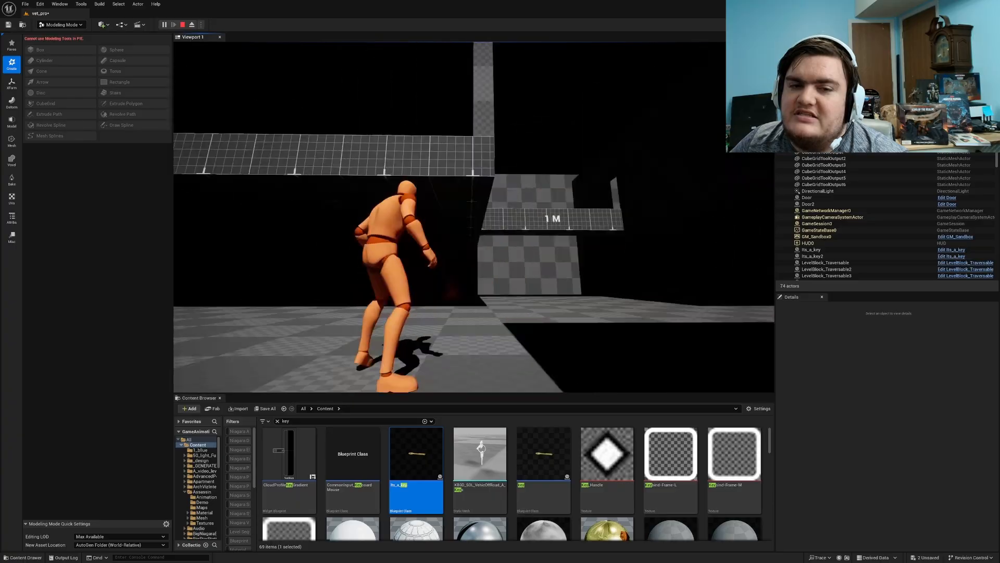
key("w")
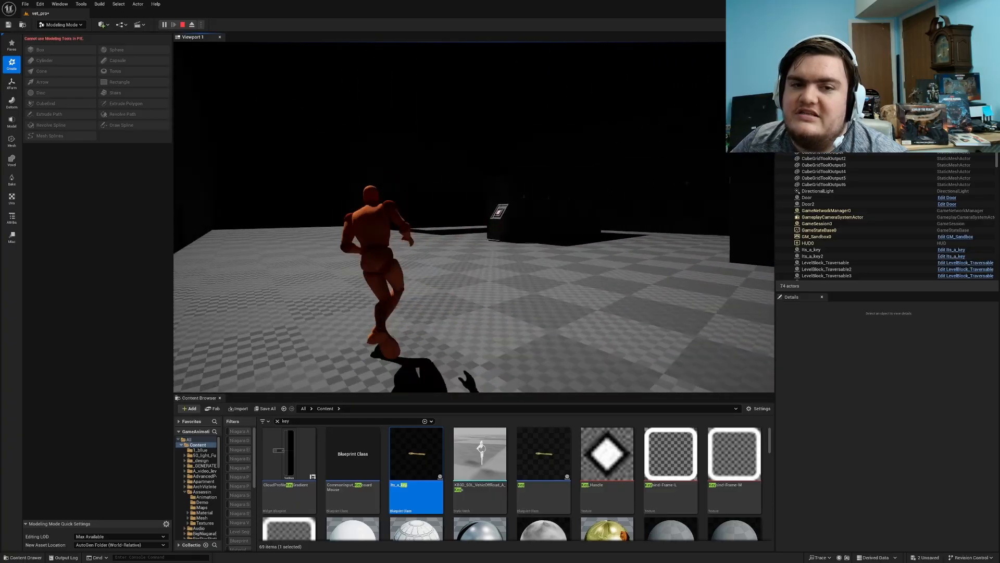
key("w")
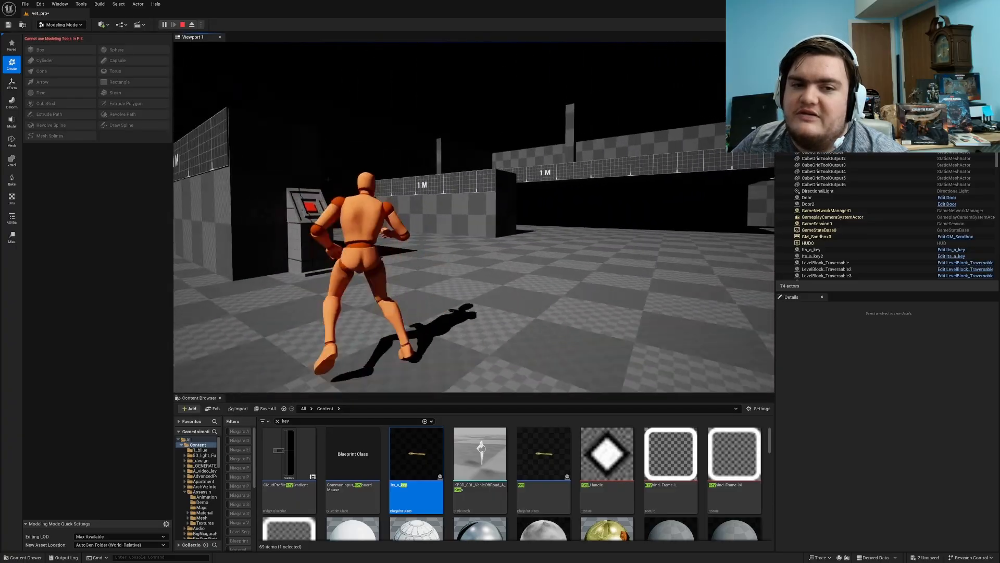
key("d")
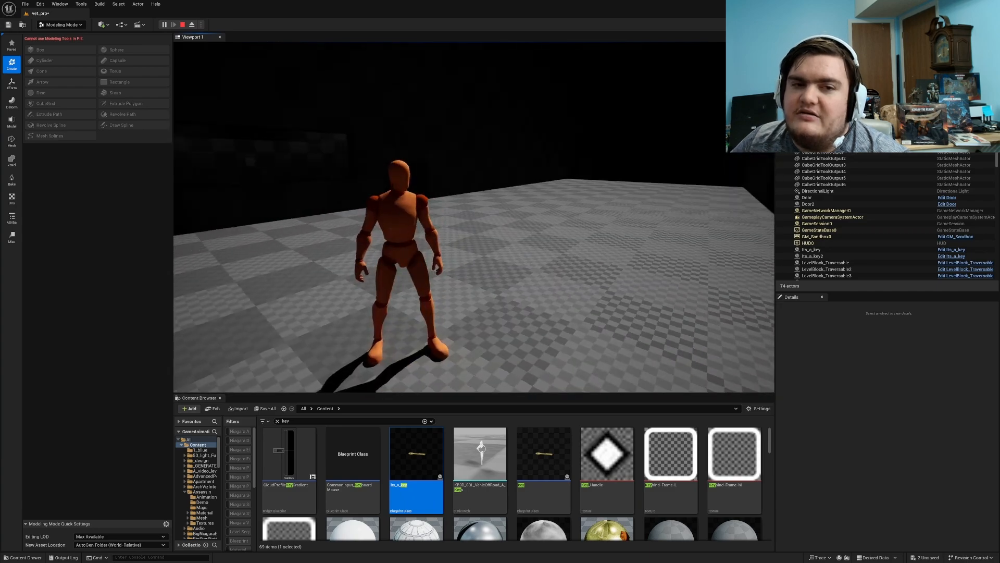
key("w")
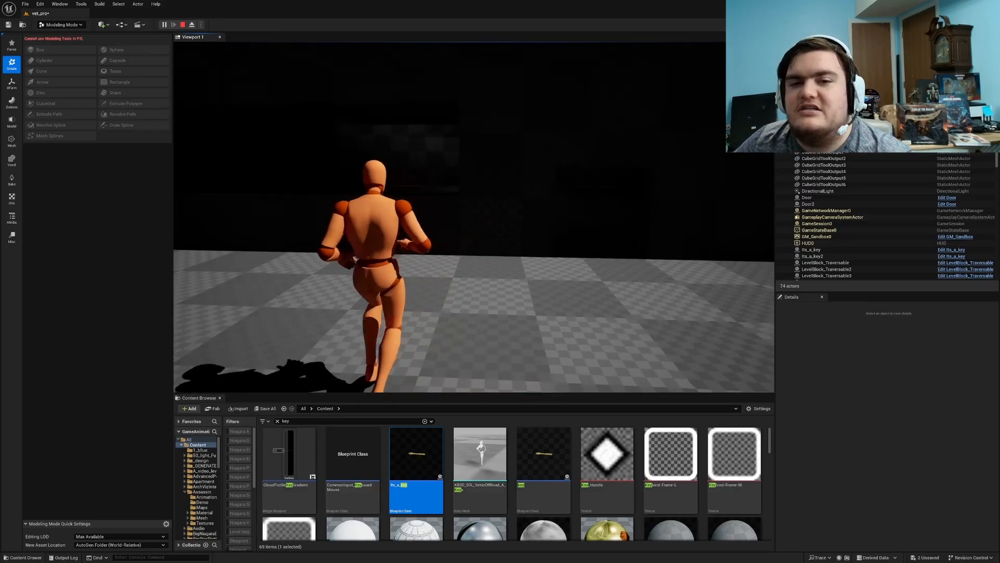
Run through the unlit room and along its walls to check how navigable it is in the dark.
key("w")
key("w")
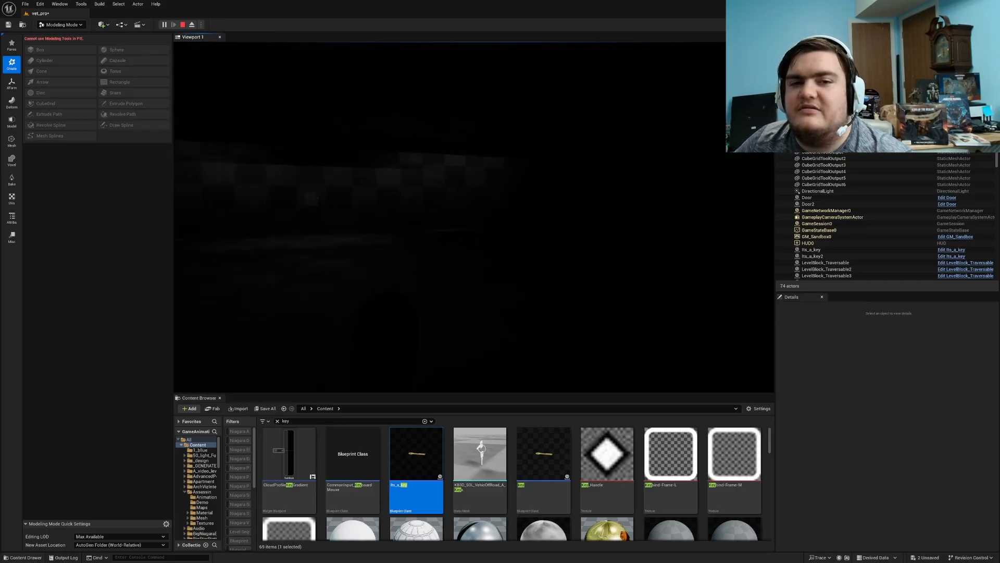
key("w")
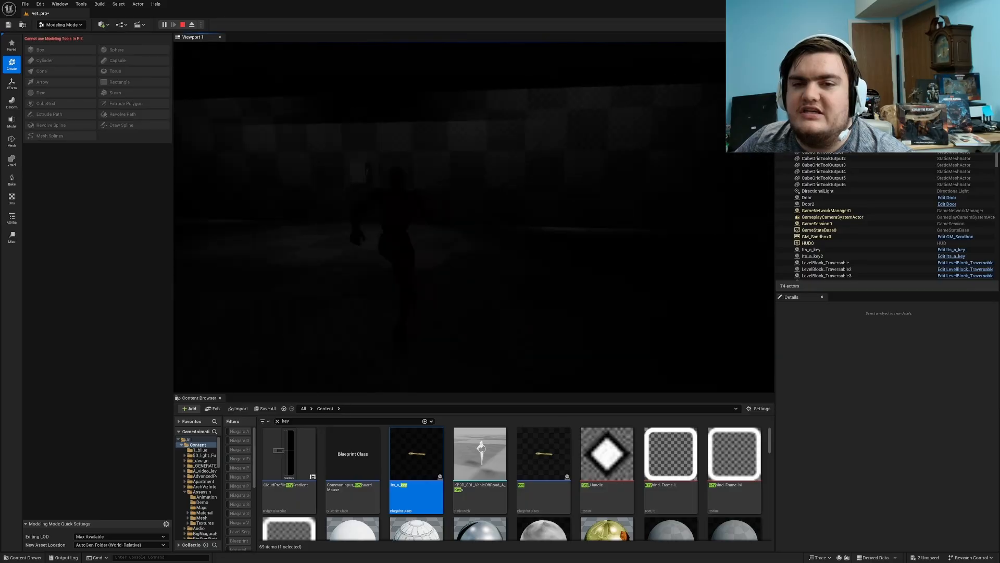
key("w")
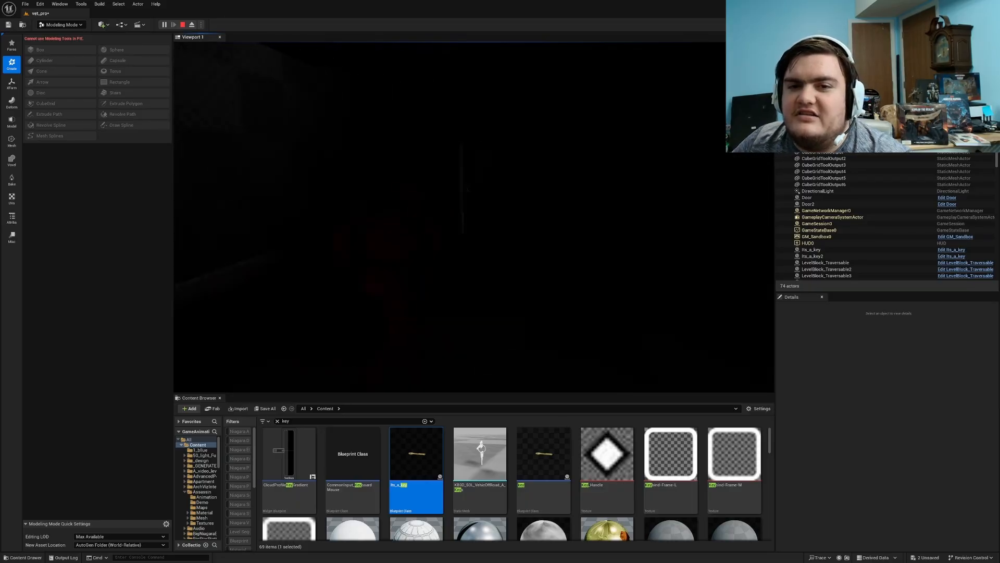
key("w")
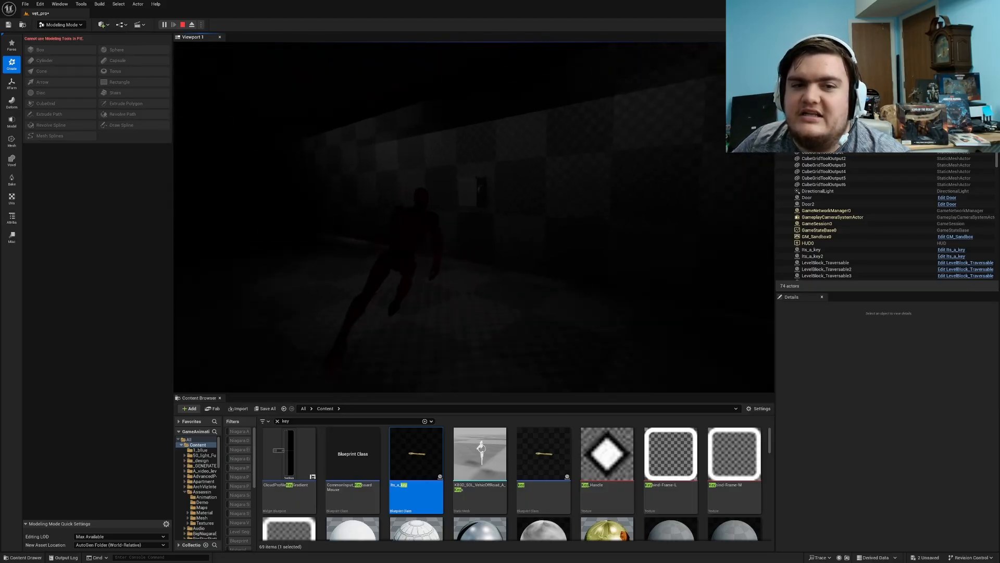
key("w")
key("w")
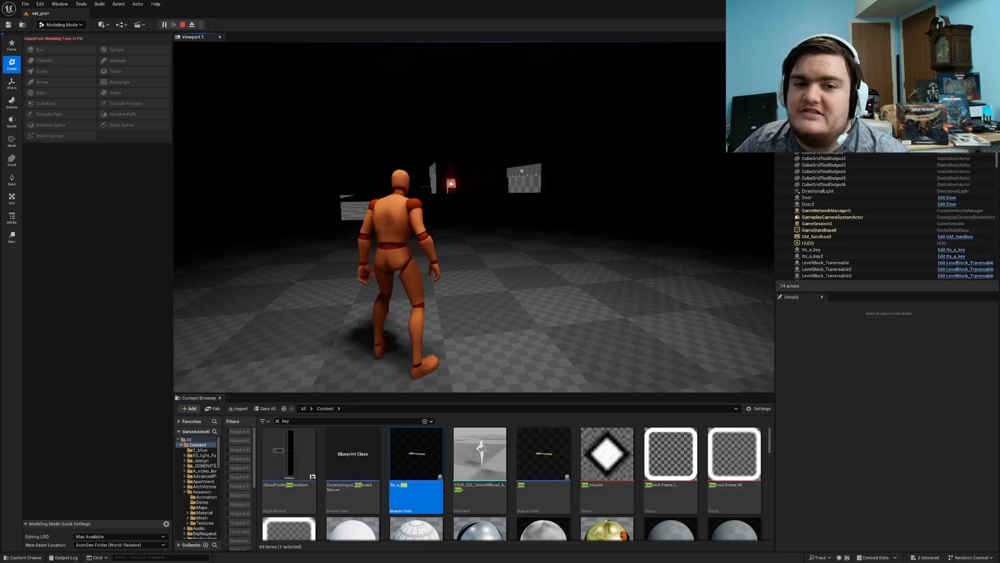
Head out of the dark room to the red-button console and activate its button.
key("w")
key("w")
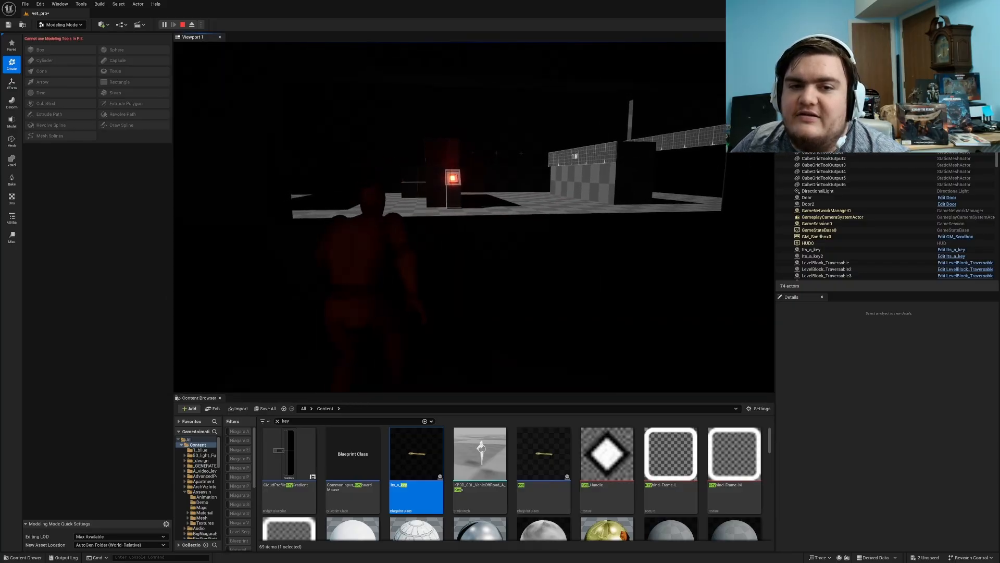
key("s")
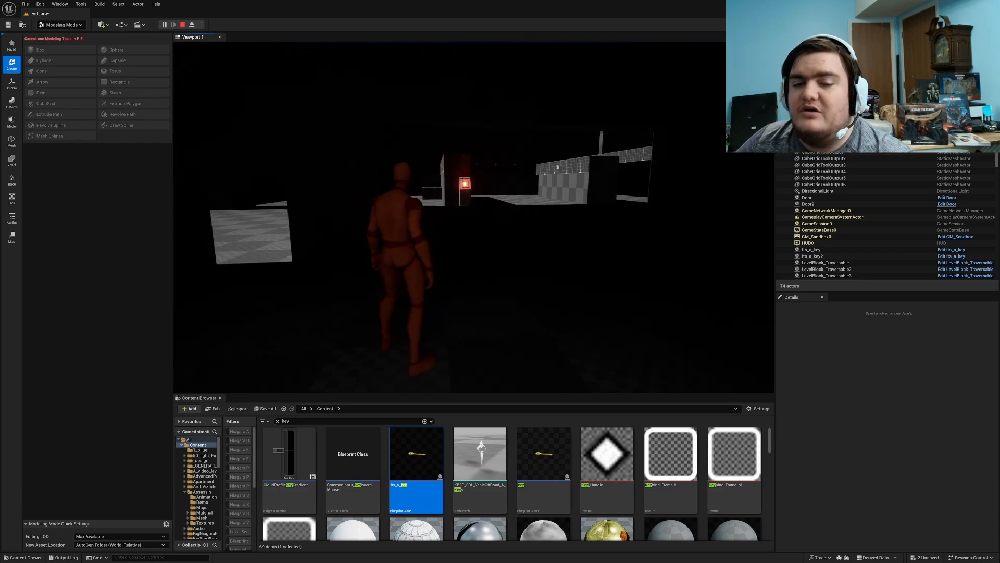
key("w")
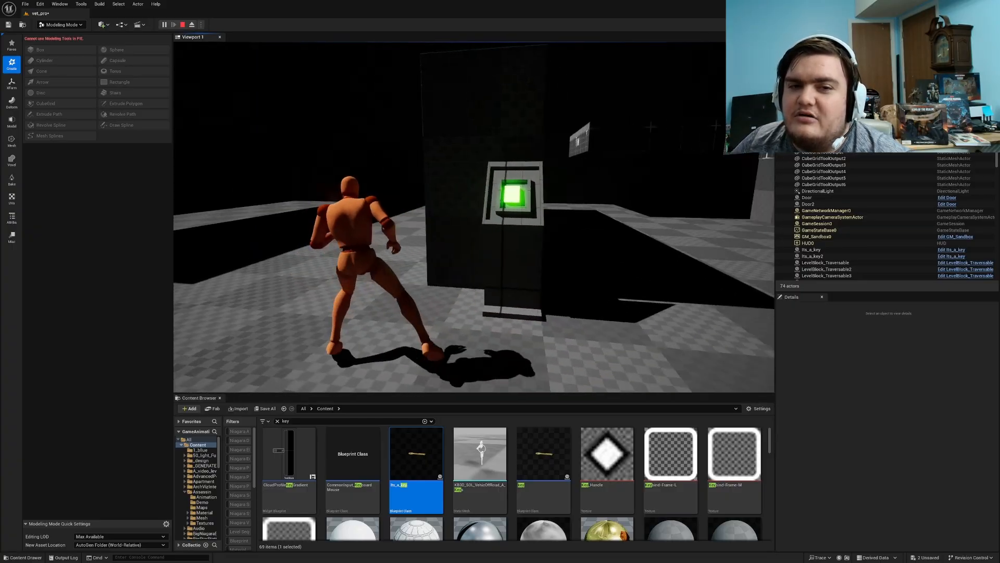
key("w")
key("w")
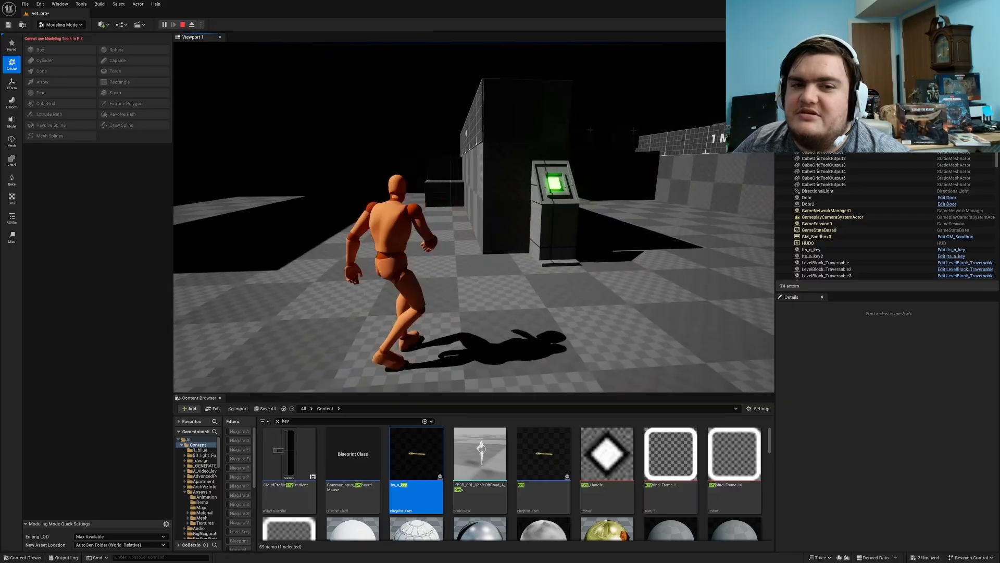
Climb the stepped grid blocks beside the wall and jump across to the large upper platform.
key("w")
key("space")
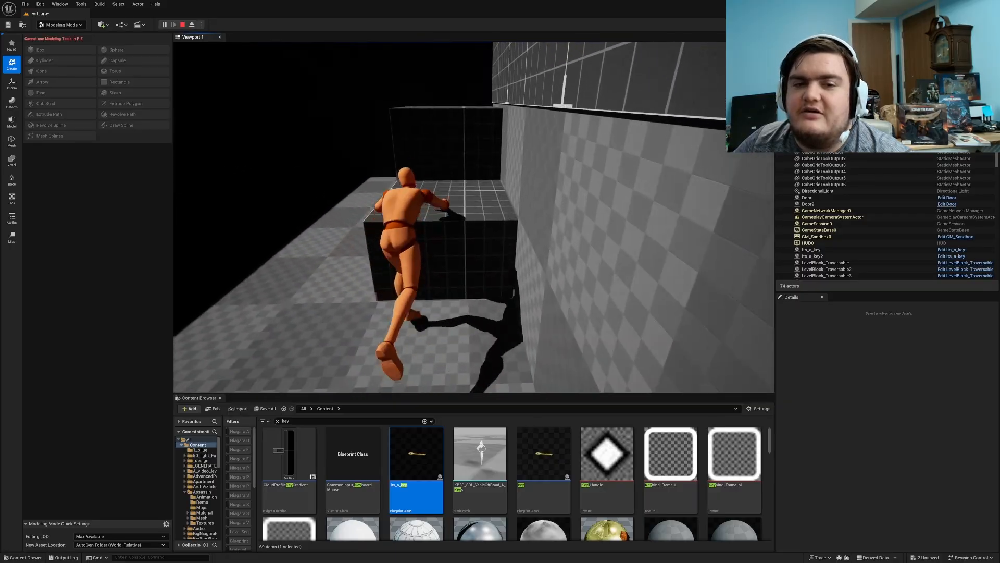
key("space")
key("w")
key("space")
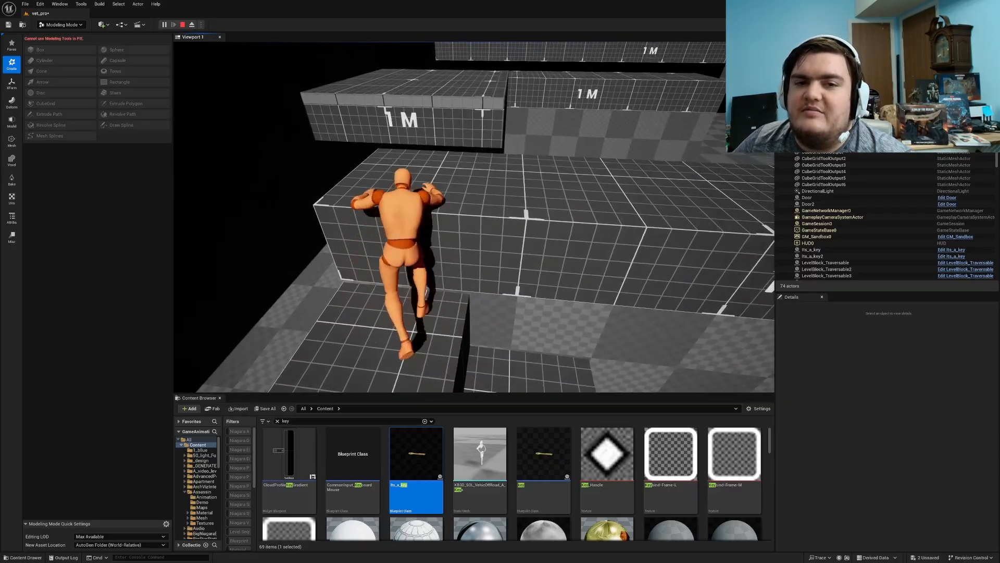
key("space")
key("w")
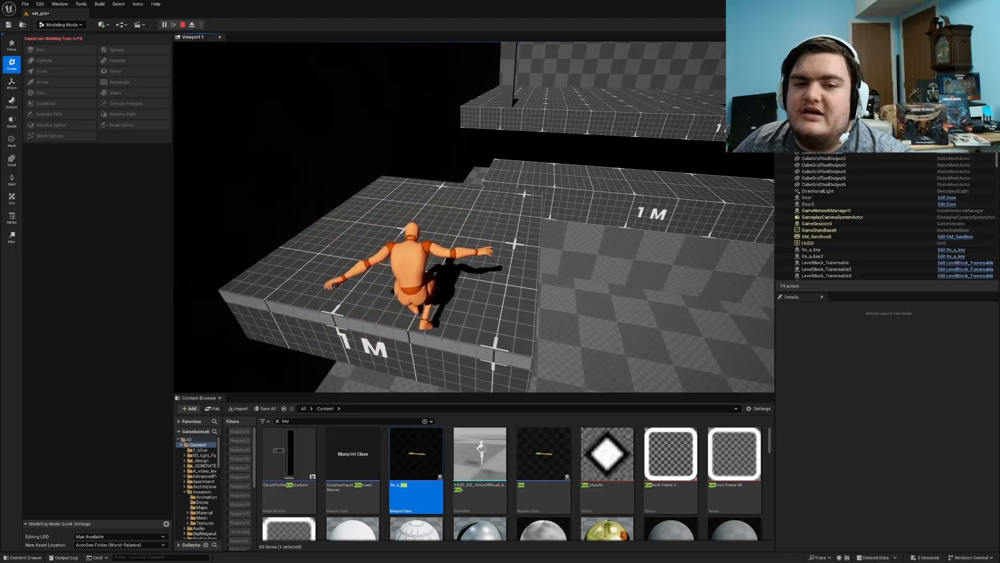
key("w")
key("space")
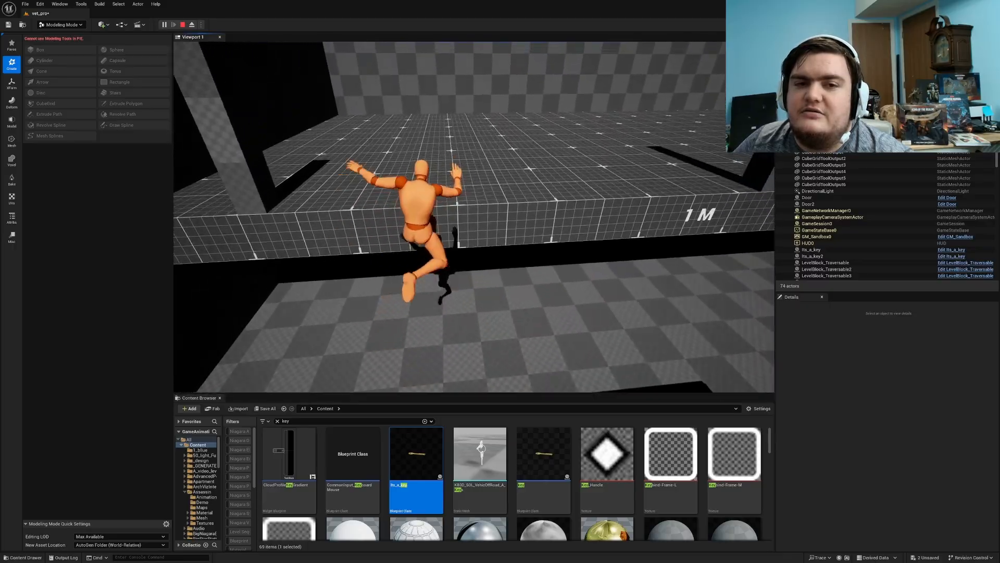
Run along the upper platform into the side room and collect the key from the small table.
key("w")
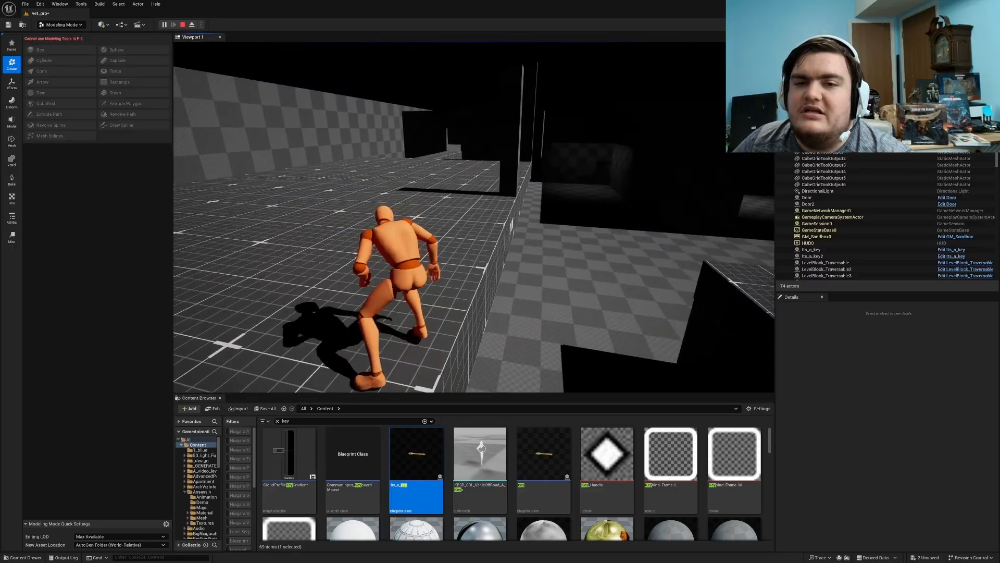
key("w")
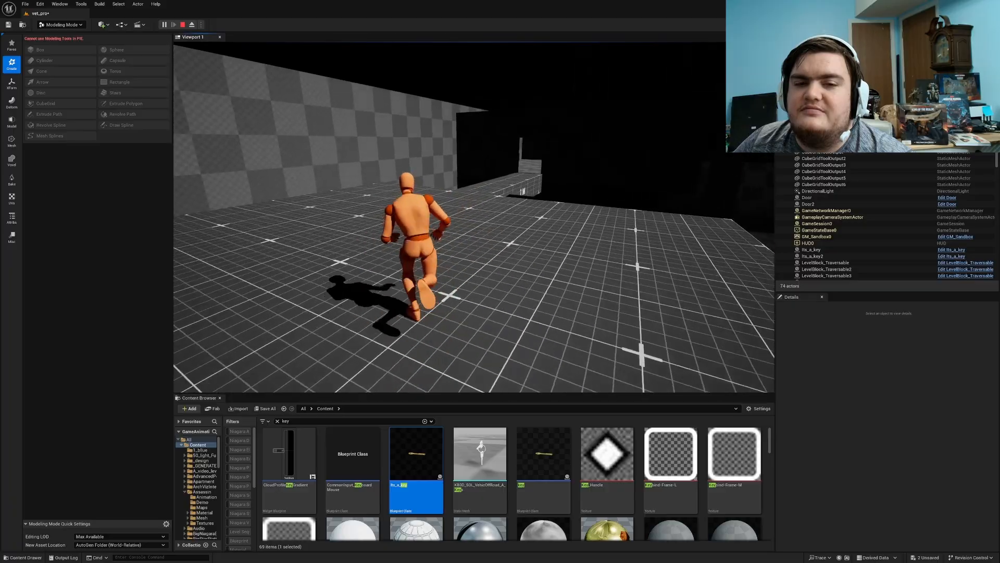
key("w")
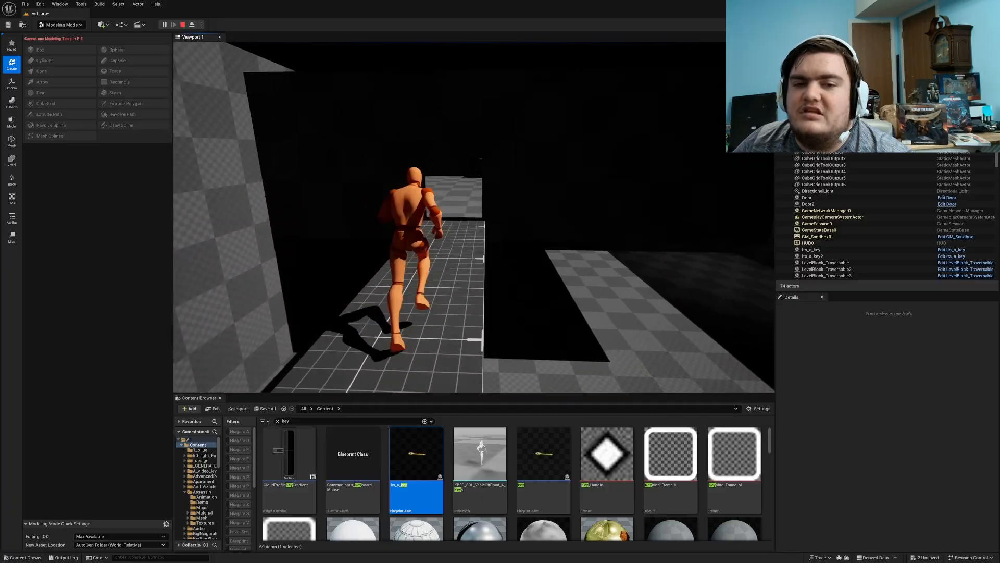
key("w")
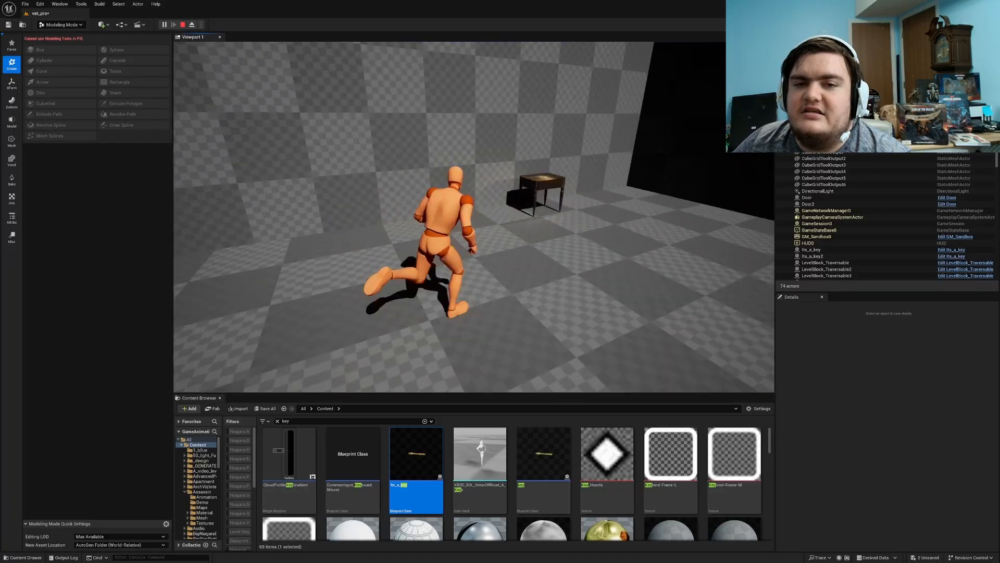
key("e")
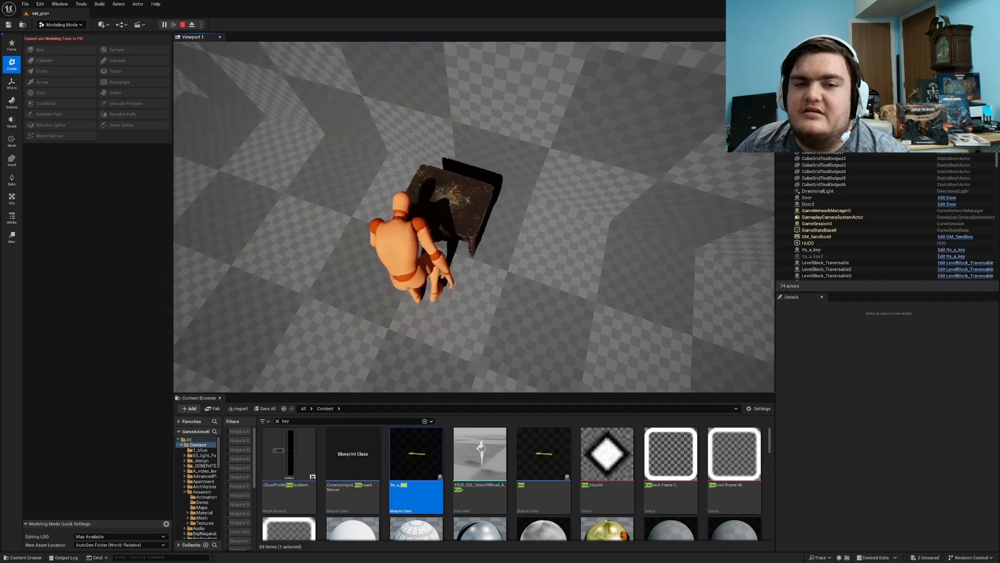
Test the collected key by opening the block chest in the side room.
key("w")
key("w")
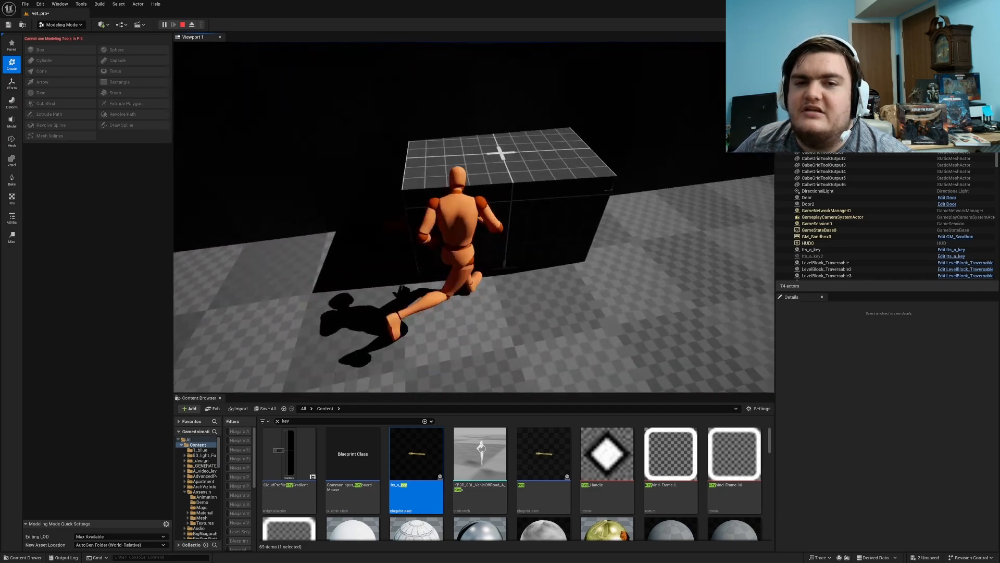
key("e")
key("w")
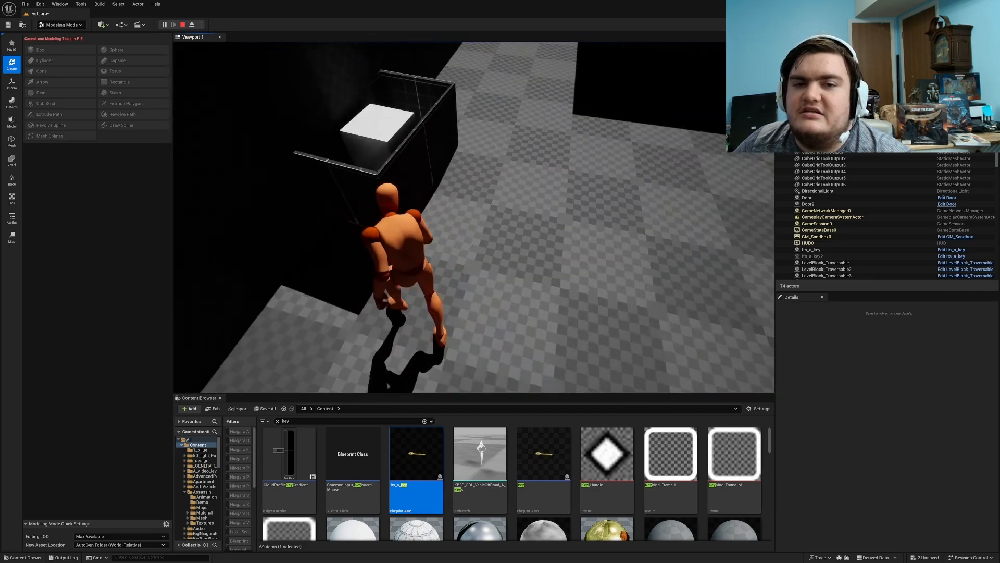
Run from the chest room back past the activated console toward the dark area, and end the playtest.
key("w")
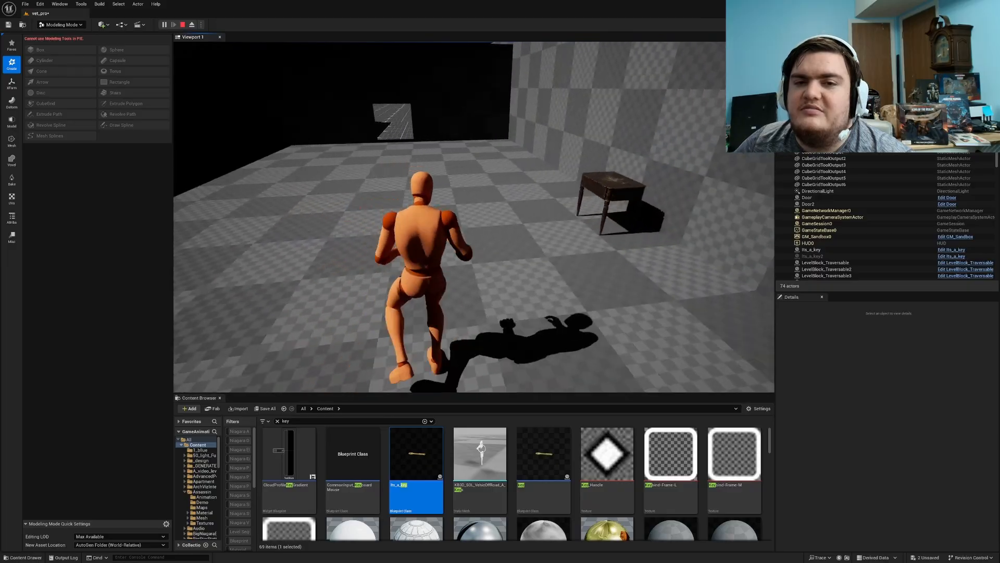
key("w")
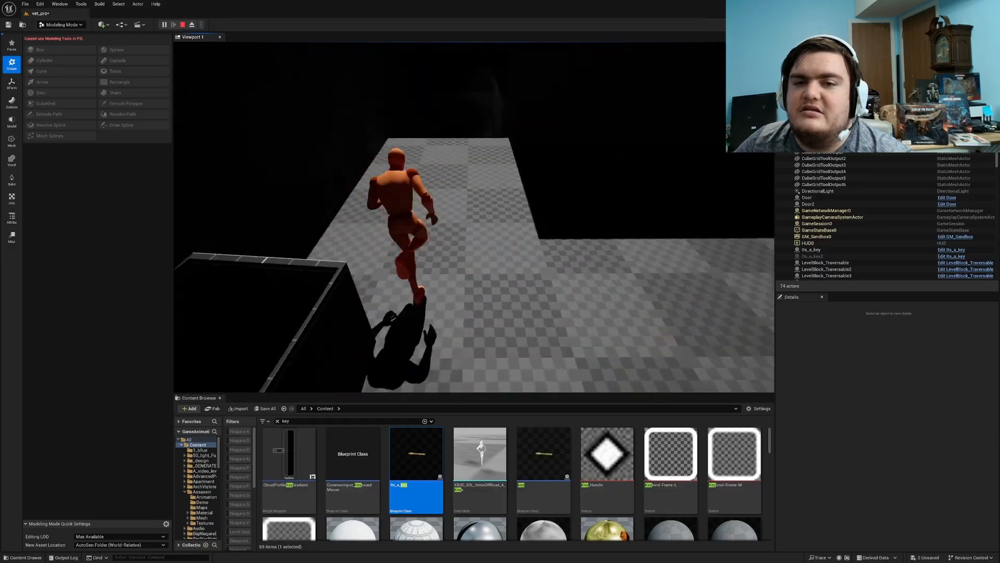
key("w")
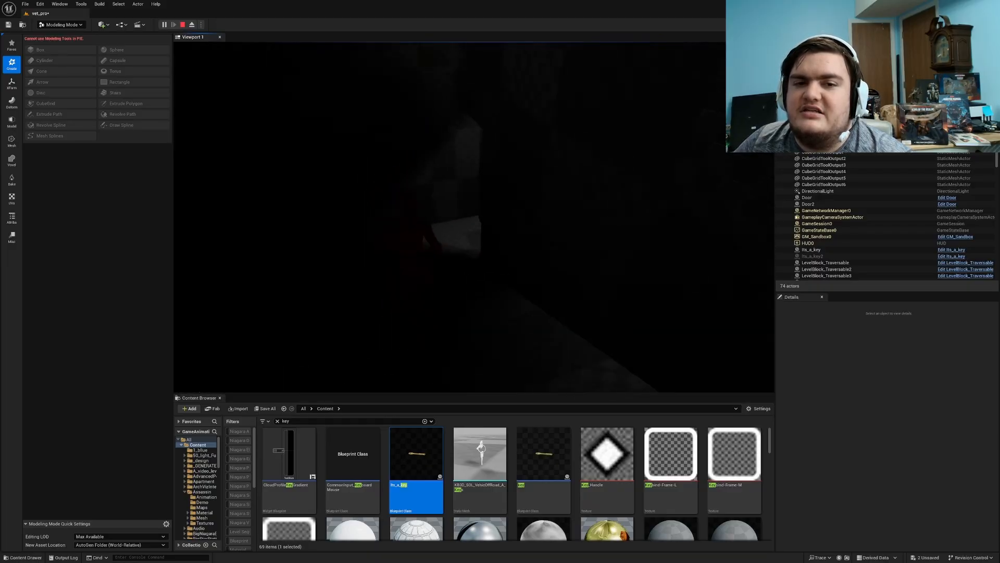
key("w")
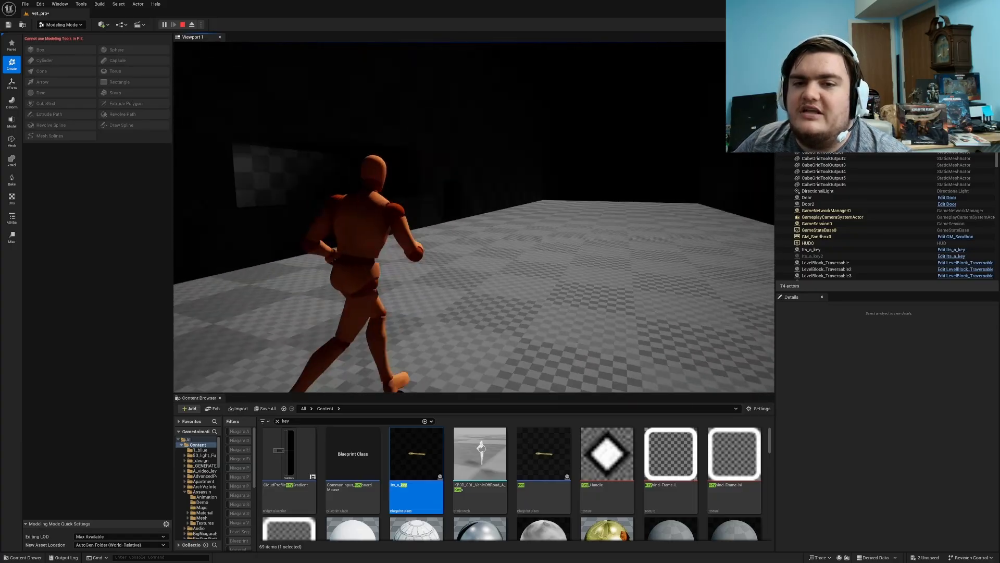
key("w")
key("w")
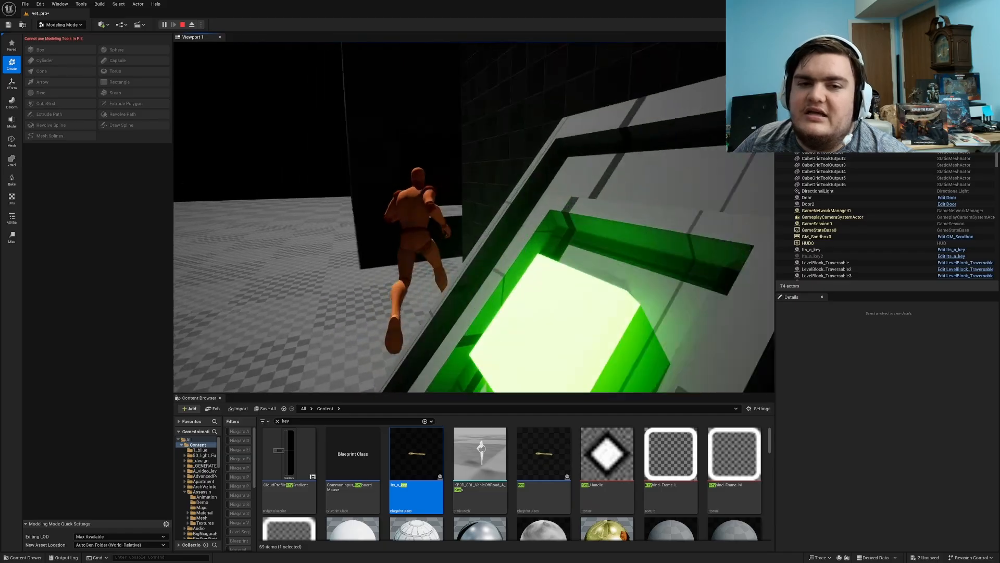
key("w")
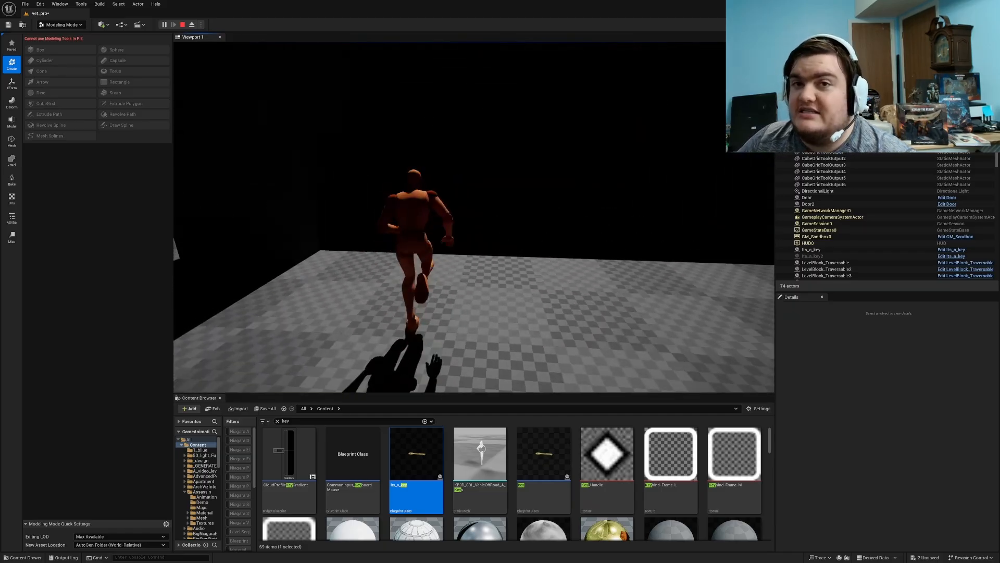
key("Escape")
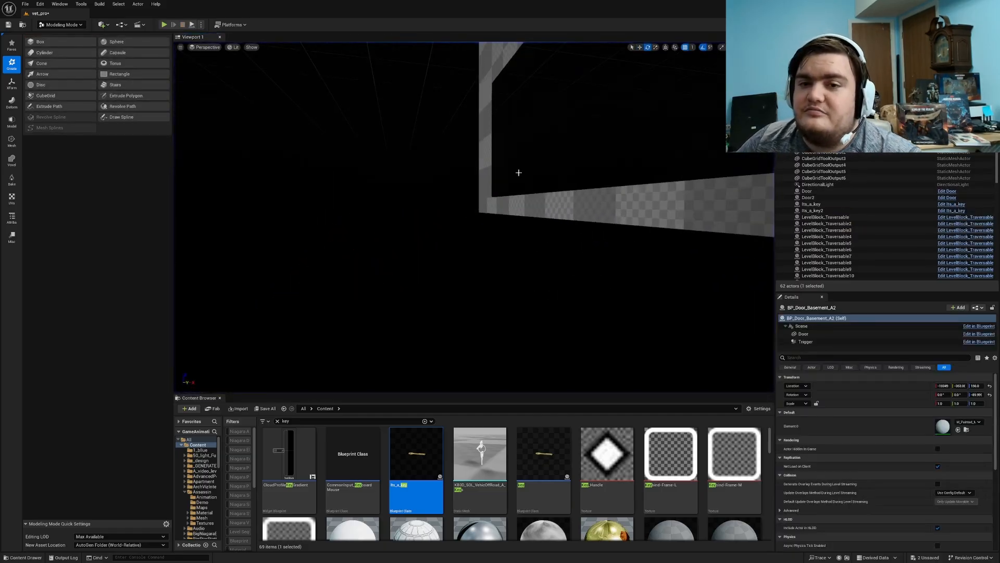
Examine the level layout from above and inspect the dark room's light and trigger volume up close.
key("w")
right_click_drag(472, 176, 656, 204)
key("s")
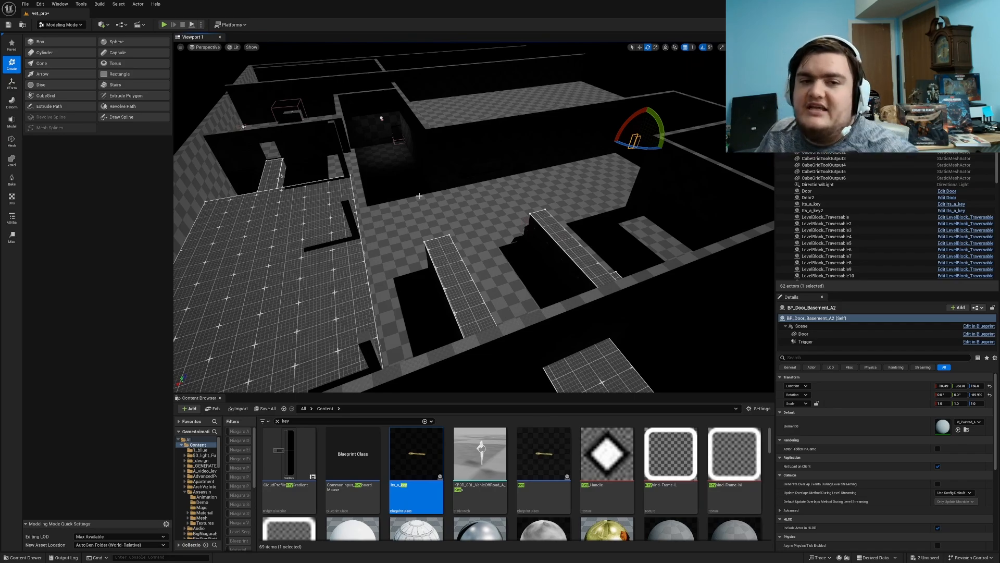
key("w")
right_click_drag(386, 197, 312, 198)
key("s")
key("s")
key("s")
key("w")
key("s")
key("w")
key("w")
key("w")
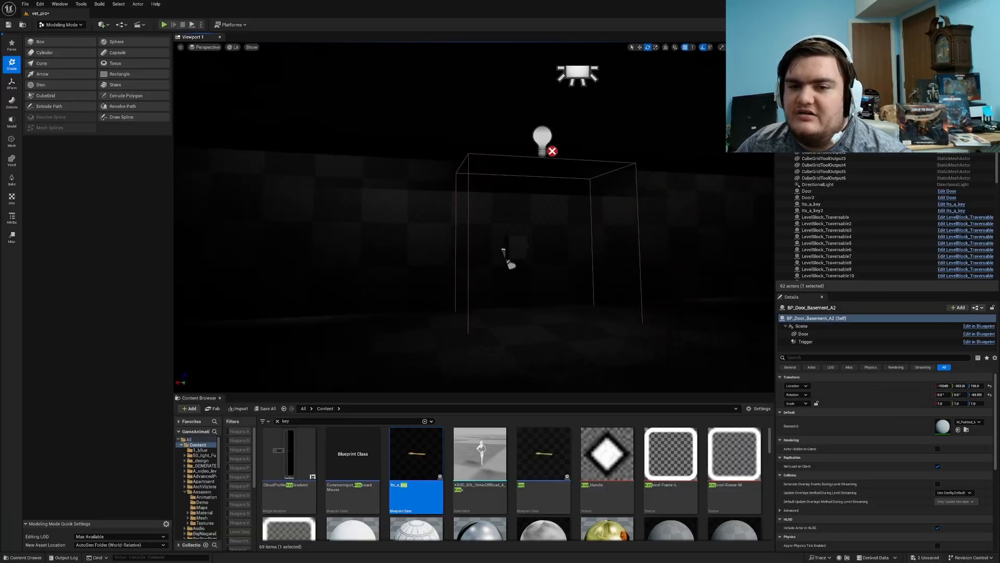
Playtest the level briefly by running across the checkered floor toward the dark room, and end the playtest.
key("alt+p")
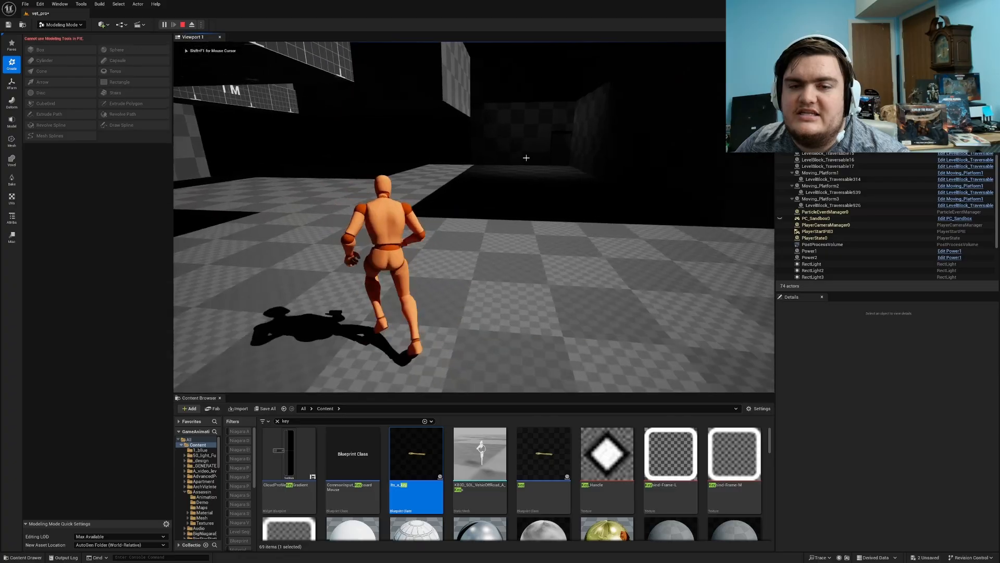
key("Escape")
key("w")
right_click_drag(526, 157, 672, 177)
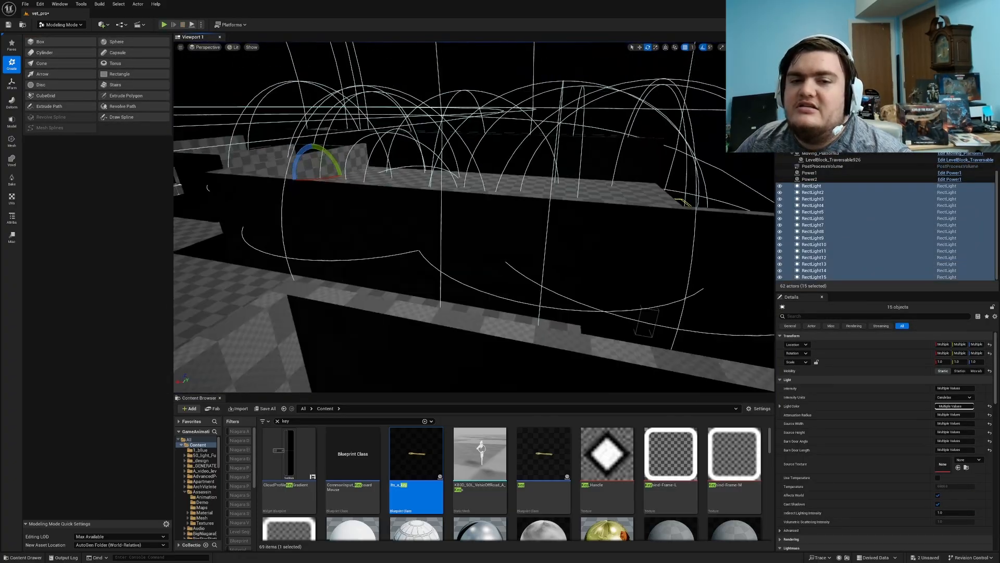
Deselect the rect lights and examine the lit layout from the overhead platforms down to the console beside the long block.
key("e")
left_click(685, 246)
right_click_drag(684, 246, 578, 254)
key("s")
key("w")
right_click_drag(646, 224, 640, 222)
key("s")
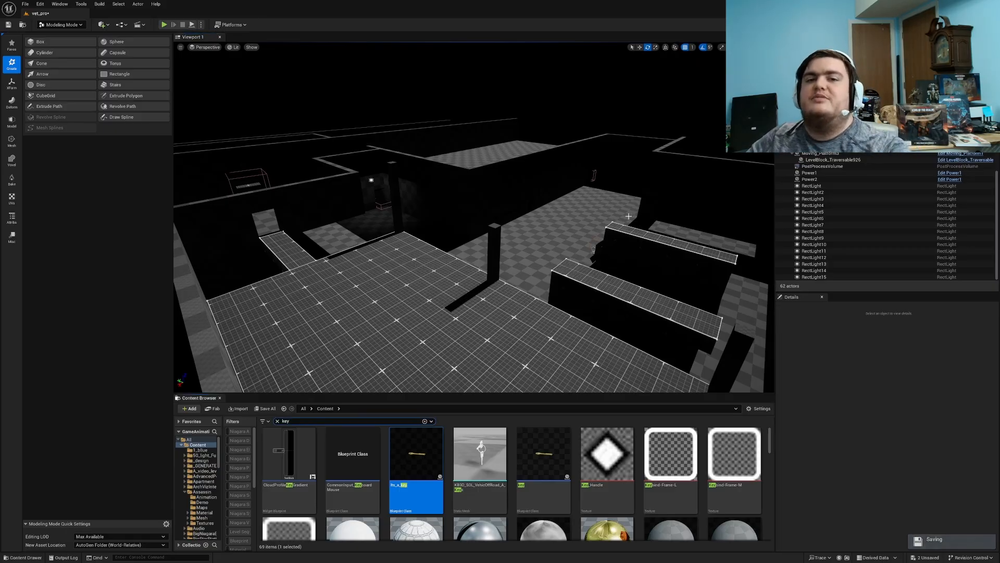
right_click_drag(628, 215, 468, 207)
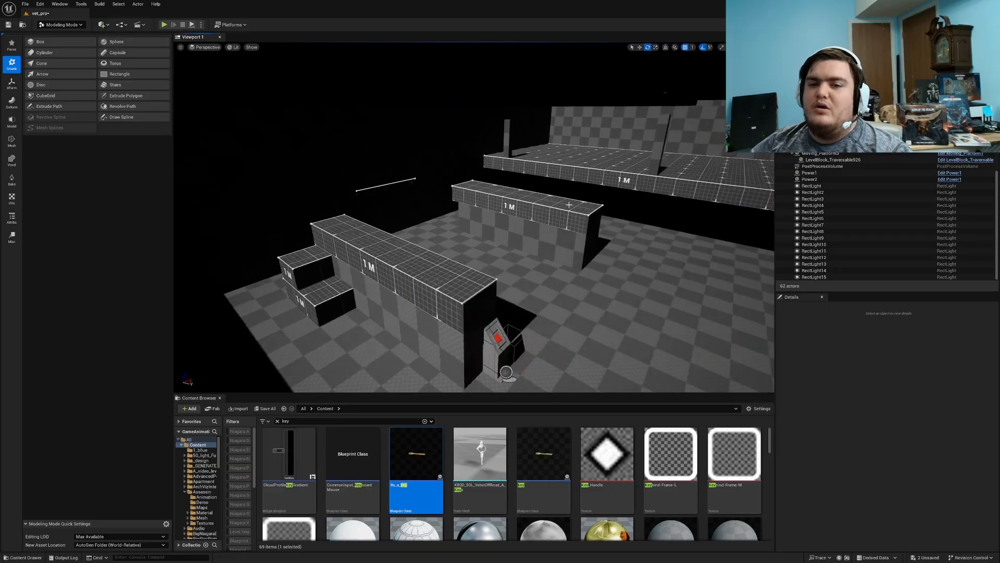
key("d")
right_click_drag(583, 216, 771, 208)
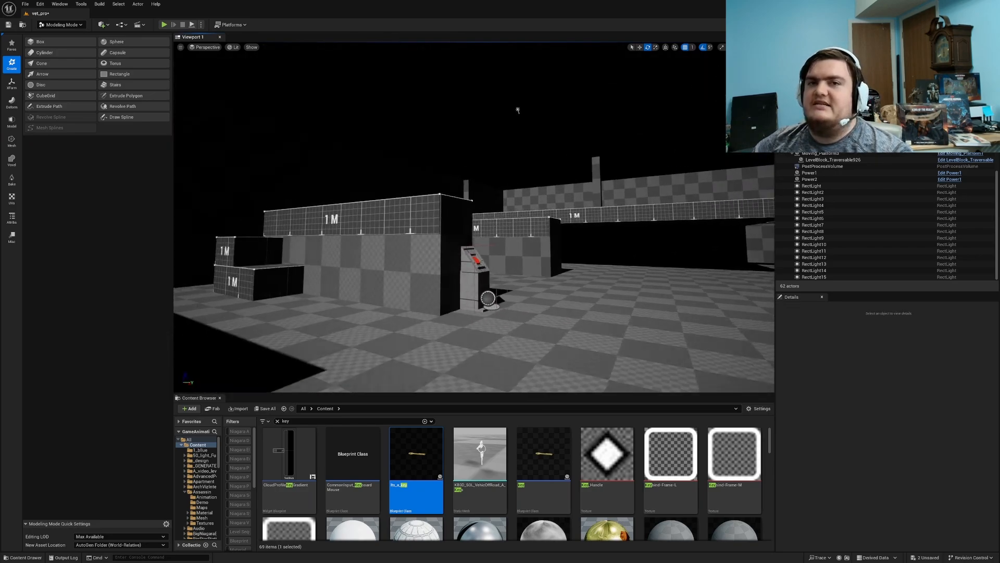
Playtest from the start area by running toward the dark room's wall, and end the playtest.
left_click(164, 25)
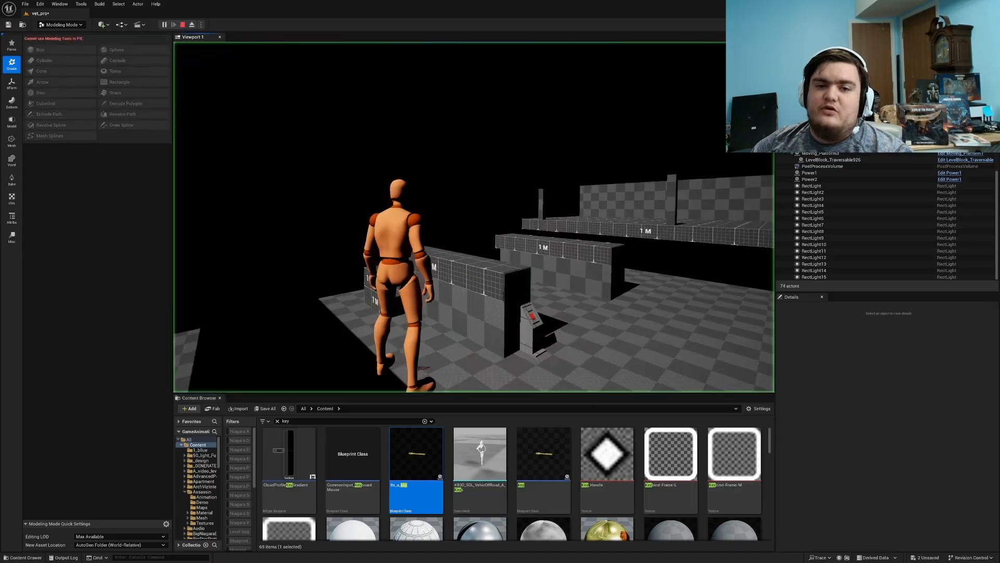
key("w")
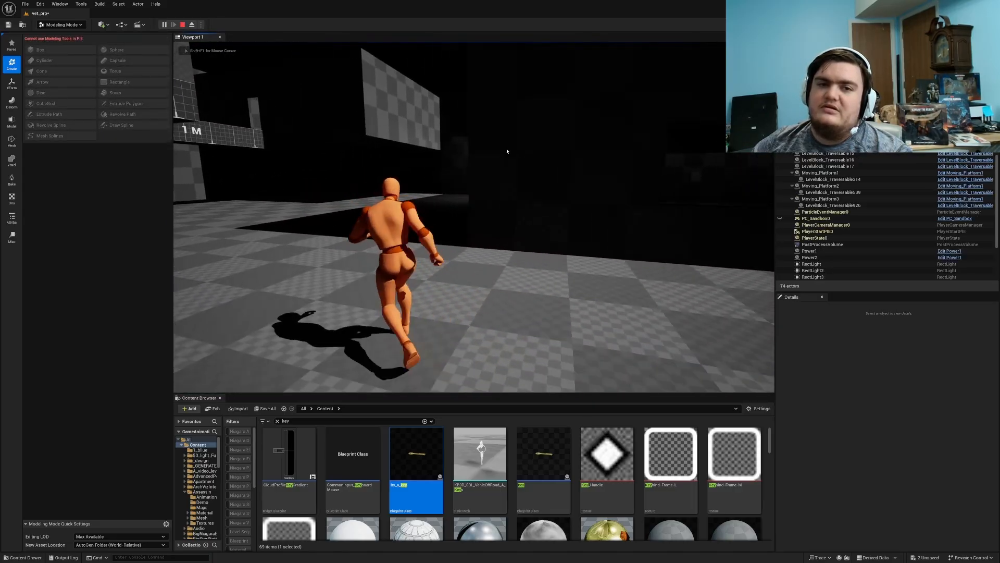
key("Escape")
Switch the viewport to unlit shading and examine the dark room's walls, light placement and door, plus the raised platforms.
key("alt+3")
key("w")
right_click_drag(474, 216, 390, 215)
key("w")
key("w")
key("w")
key("s")
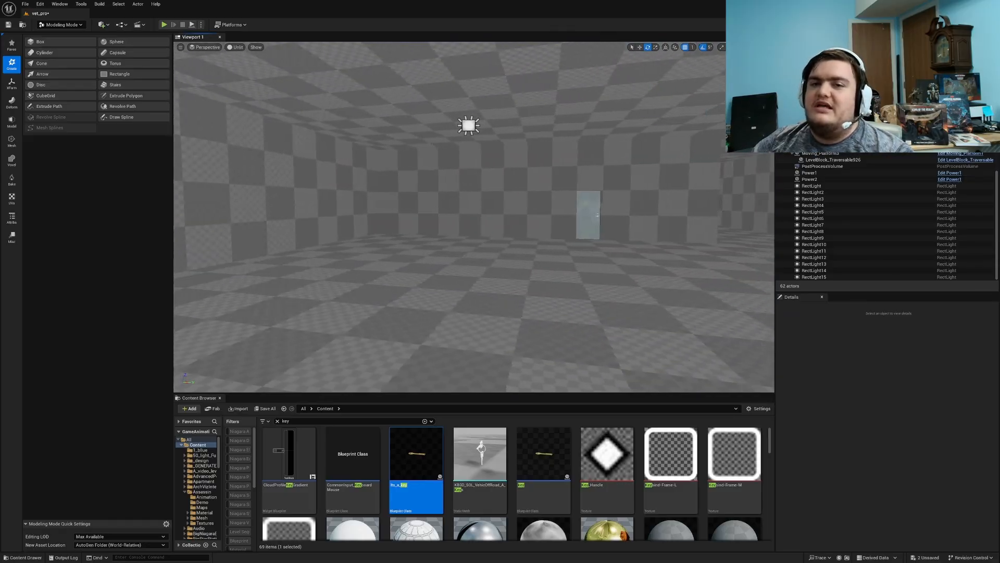
right_click_drag(499, 151, 594, 151)
key("d")
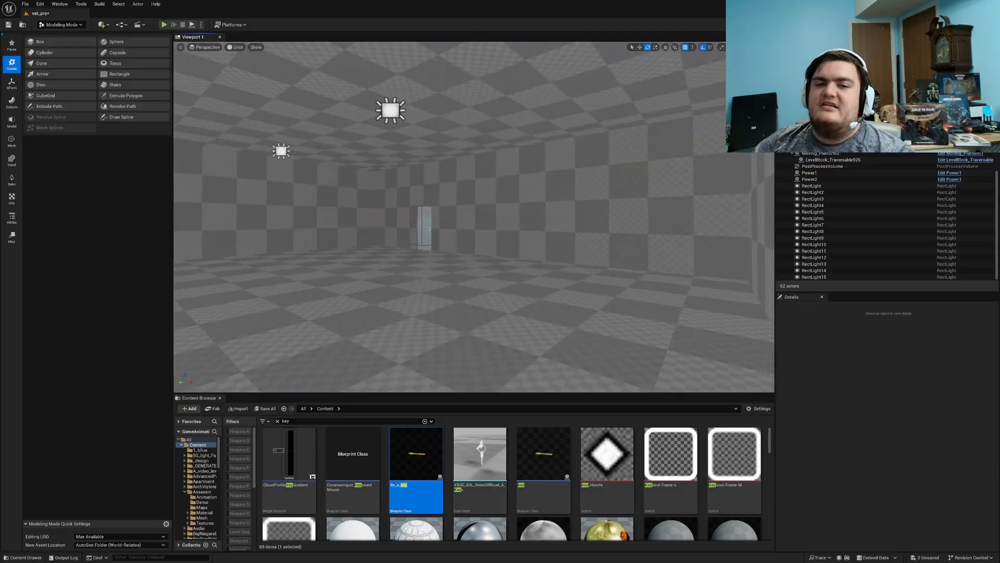
right_click_drag(625, 217, 297, 217)
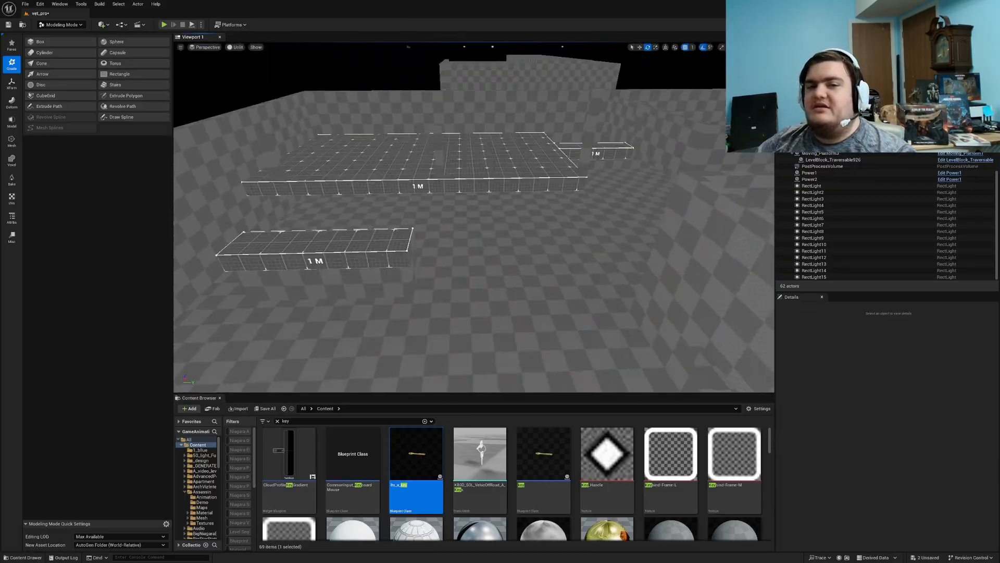
key("w")
right_click_drag(474, 217, 803, 234)
key("w")
key("s")
key("w")
key("s")
Return the viewport to lit shading and examine the lighting across the rooms, raised platforms and long blocks.
key("alt+4")
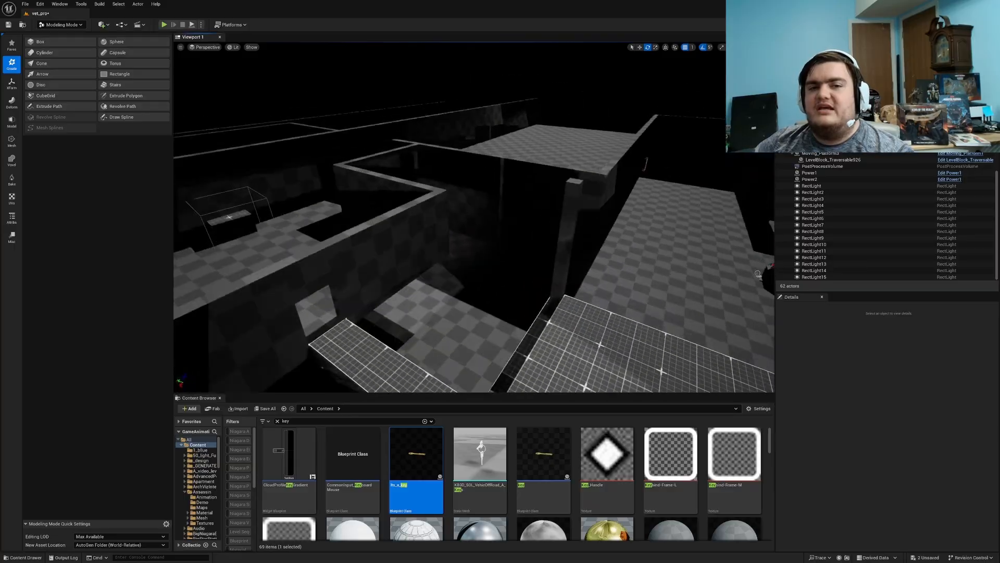
key("s")
right_click_drag(591, 195, 471, 225)
key("d")
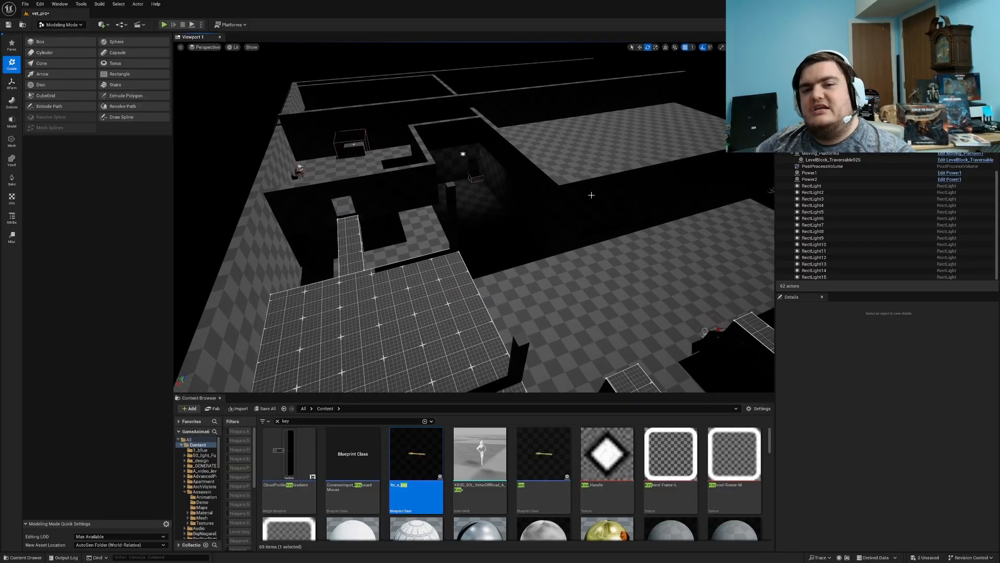
key("w")
right_click_drag(471, 225, 369, 240)
key("s")
key("w")
key("d")
key("w")
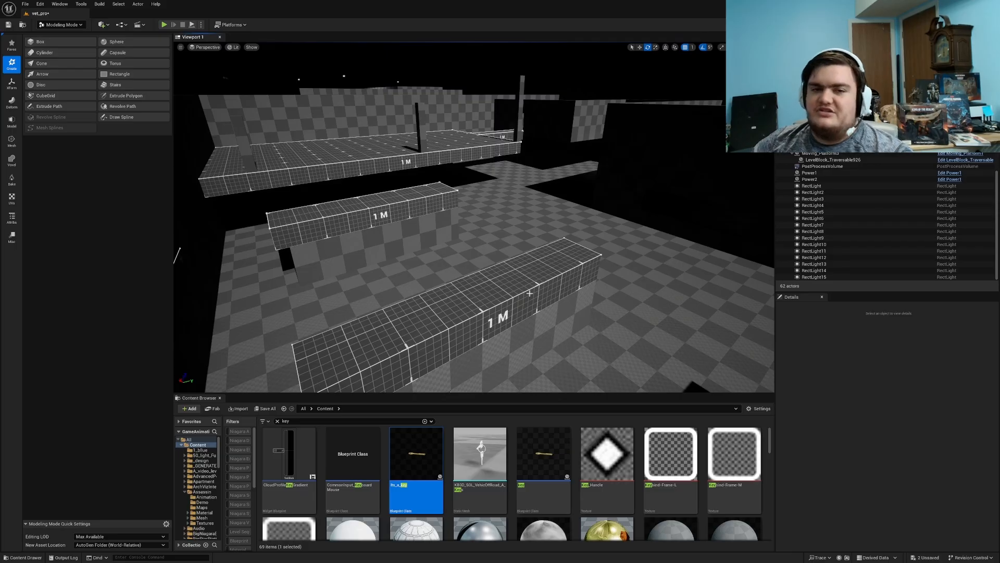
right_click_drag(529, 294, 471, 296)
key("s")
key("w")
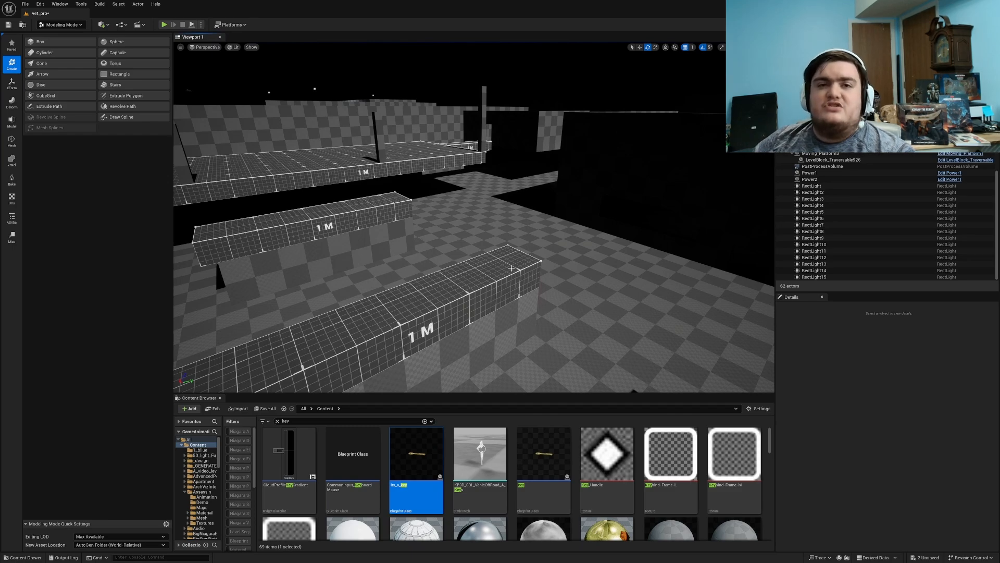
key("d")
right_click_drag(512, 268, 412, 280)
key("s")
key("d")
Inspect the long blocks and console in the start area, clear the selection, and survey the area toward the raised platform.
left_click(487, 276)
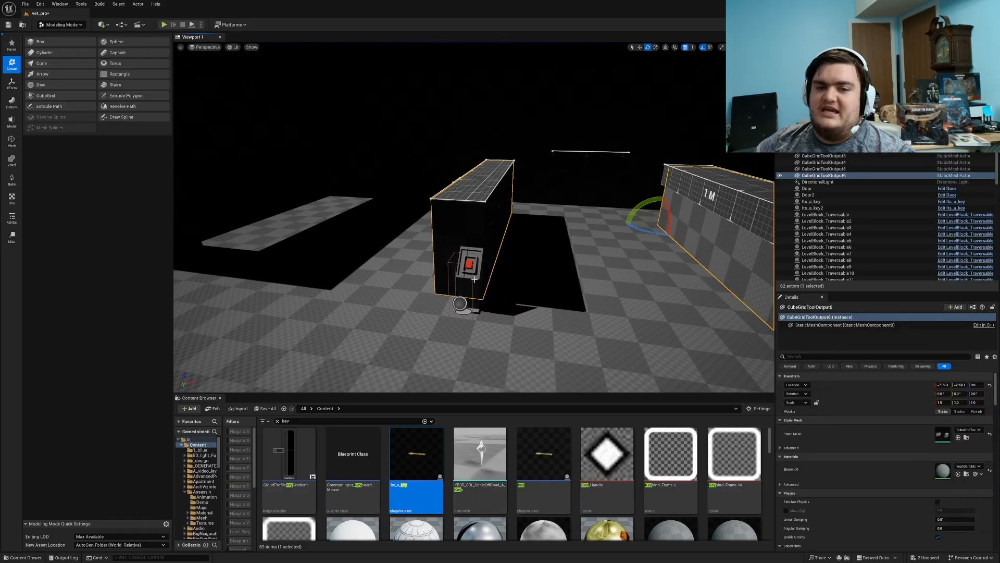
left_click(471, 265)
left_click(529, 277)
key("w")
right_click_drag(529, 277, 618, 271)
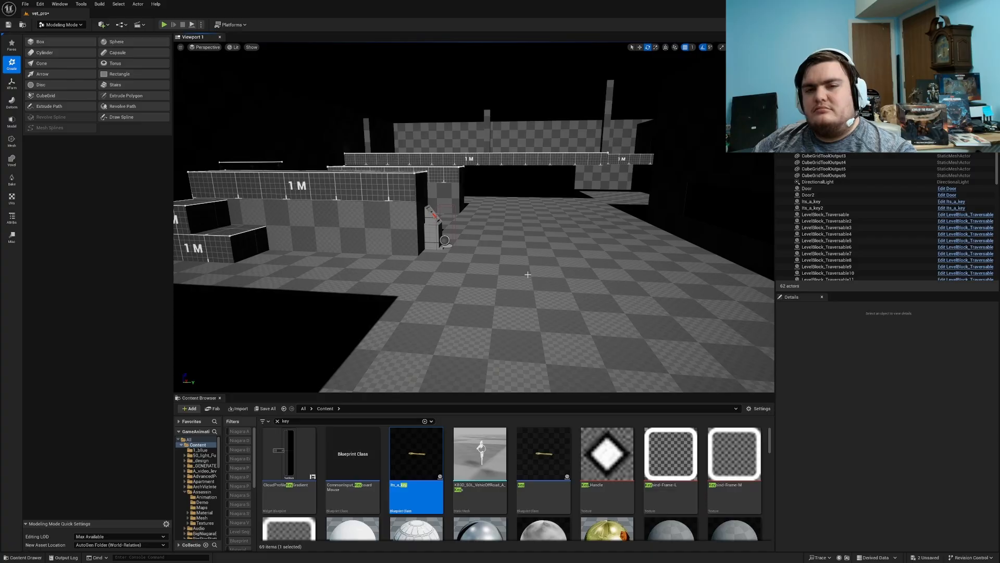
mouse_move(547, 285)
right_mouse_down()
mouse_move(568, 277)
mouse_move(534, 286)
mouse_move(553, 285)
right_mouse_up()
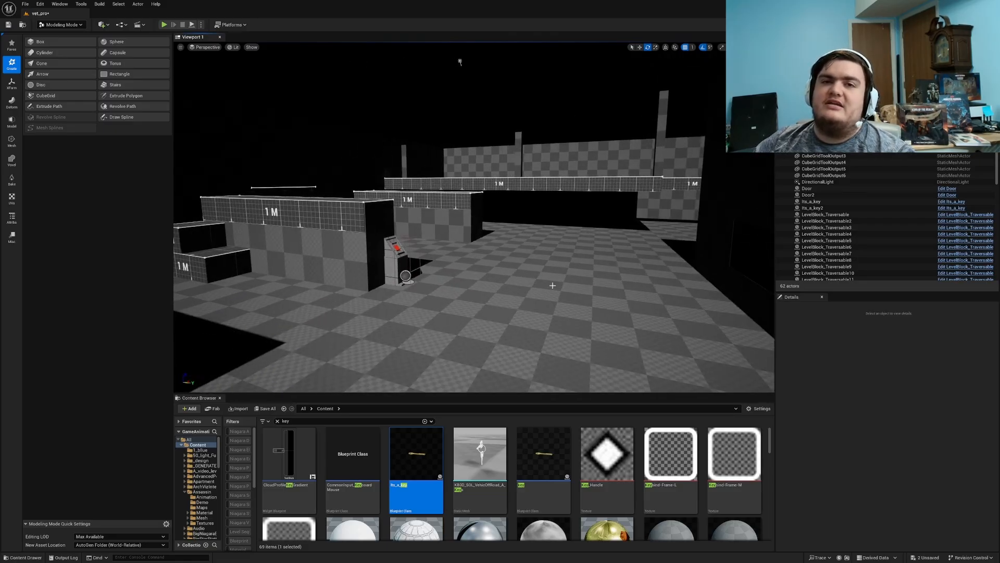
mouse_move(552, 285)
right_mouse_down()
mouse_move(521, 295)
mouse_move(547, 298)
right_mouse_up()
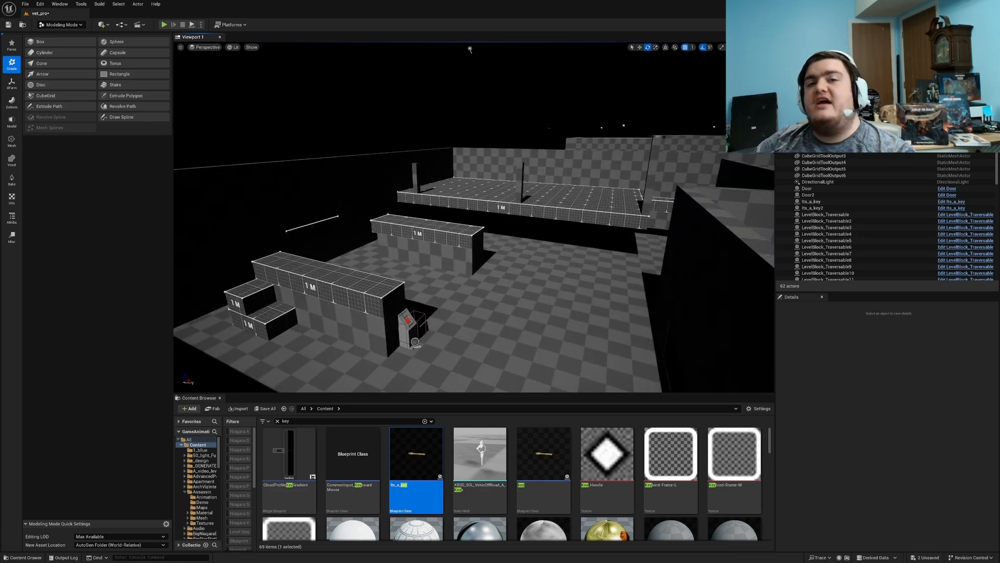